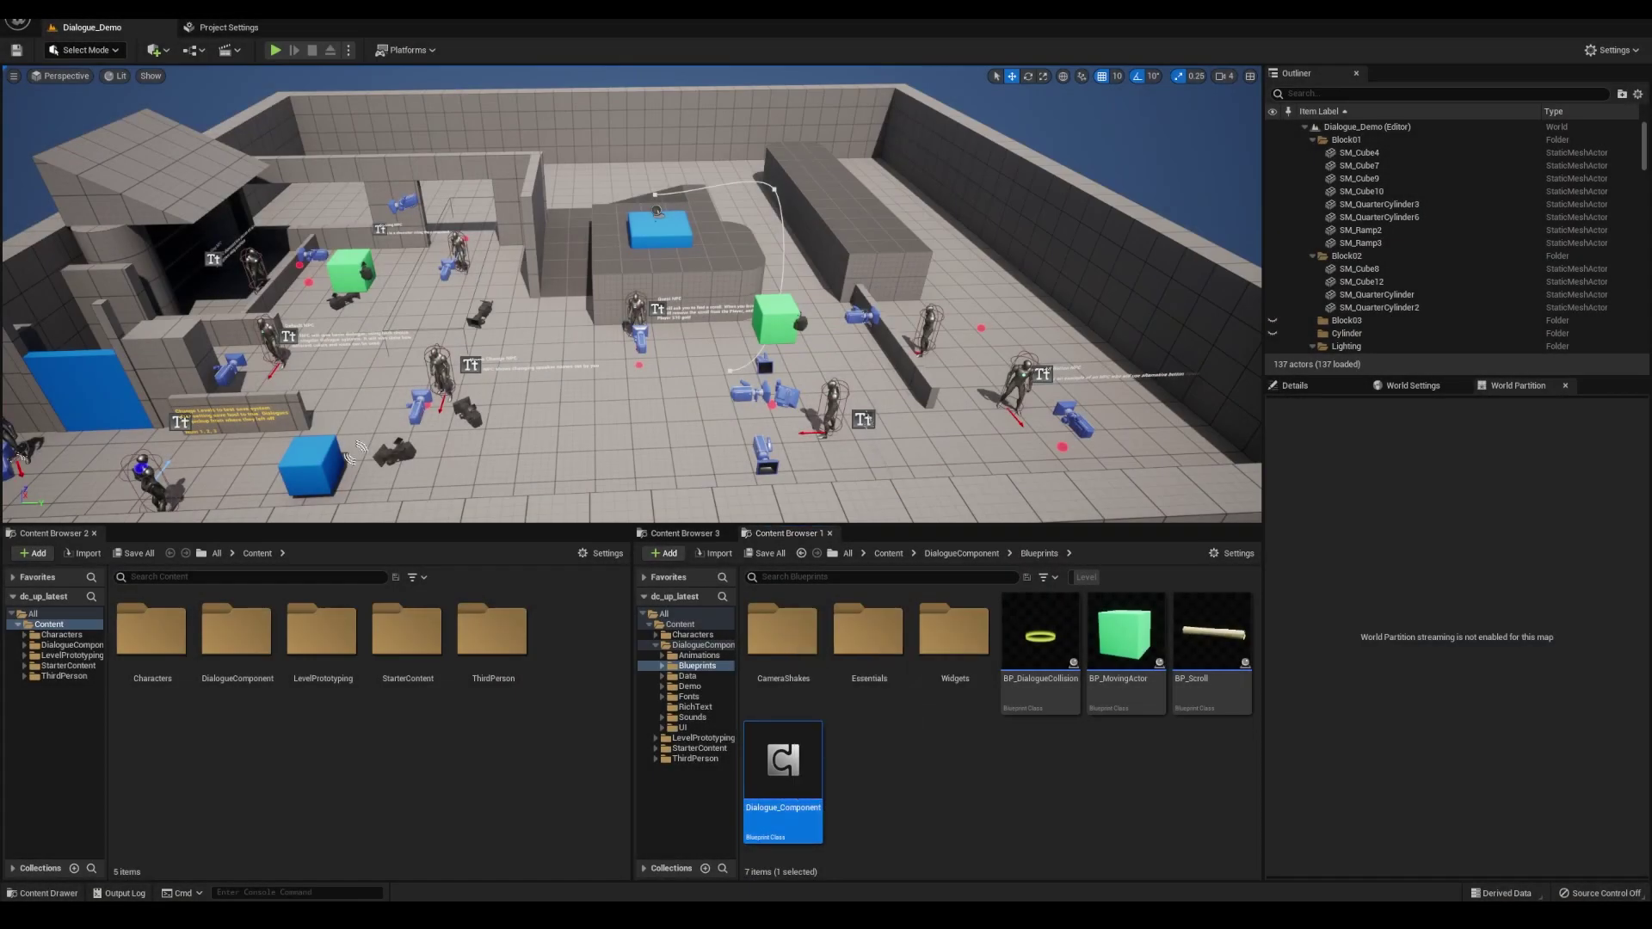
# Open the Dialogue_Component blueprint and return from its Save Game Logic graph to the Event Graph
pyautogui.click(817, 27)
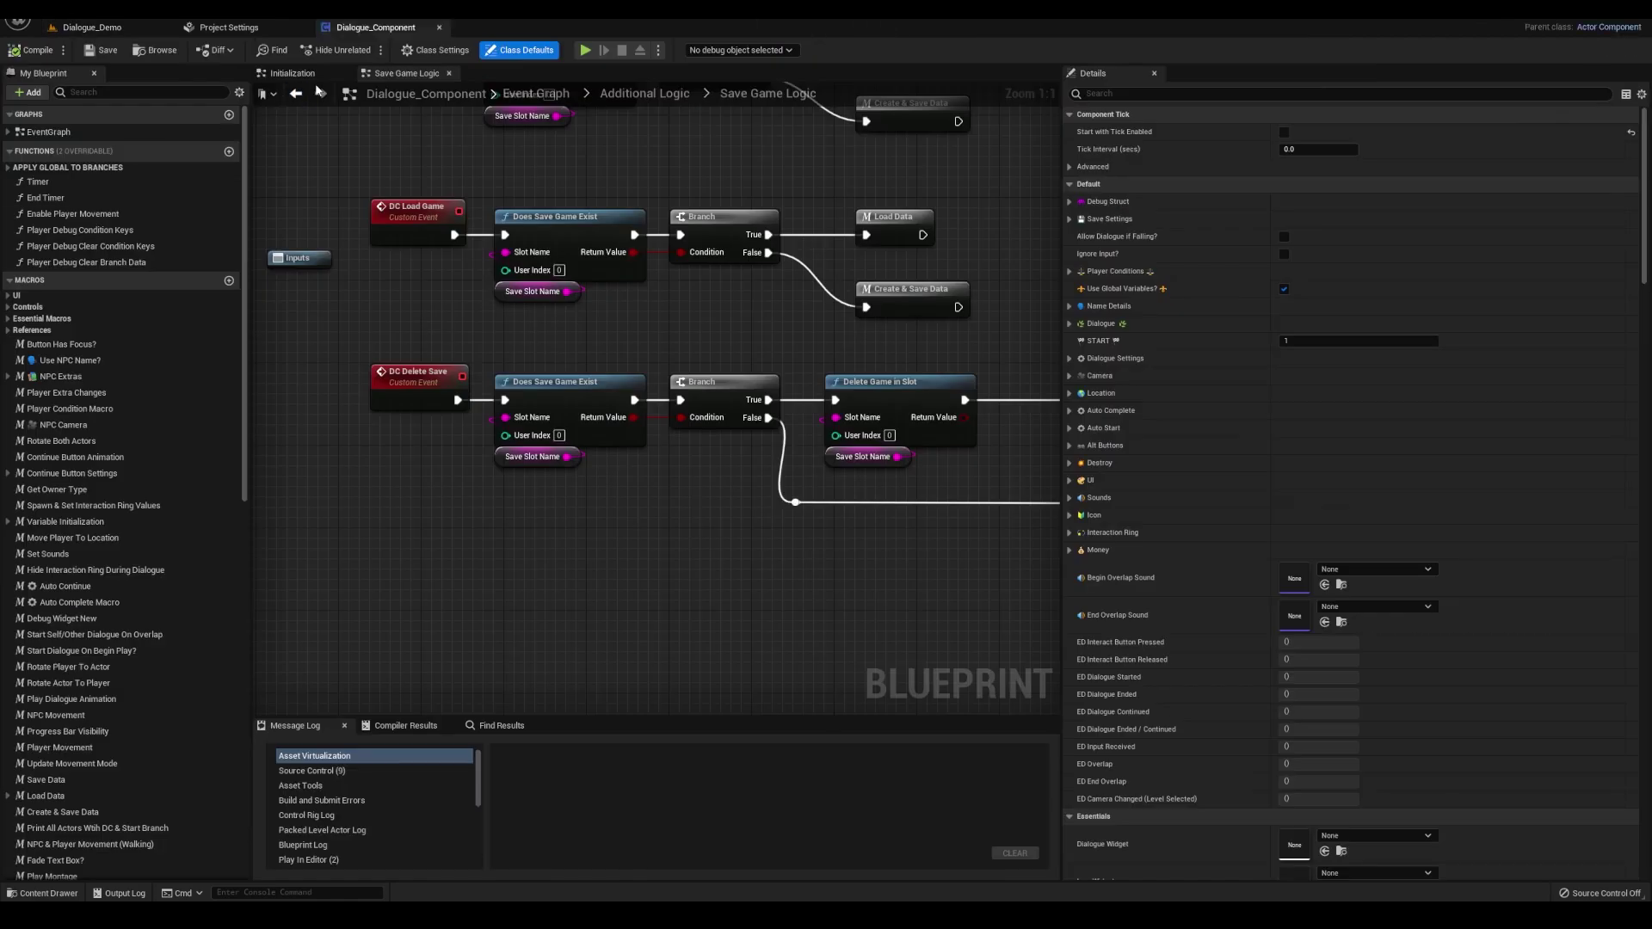
pyautogui.click(536, 93)
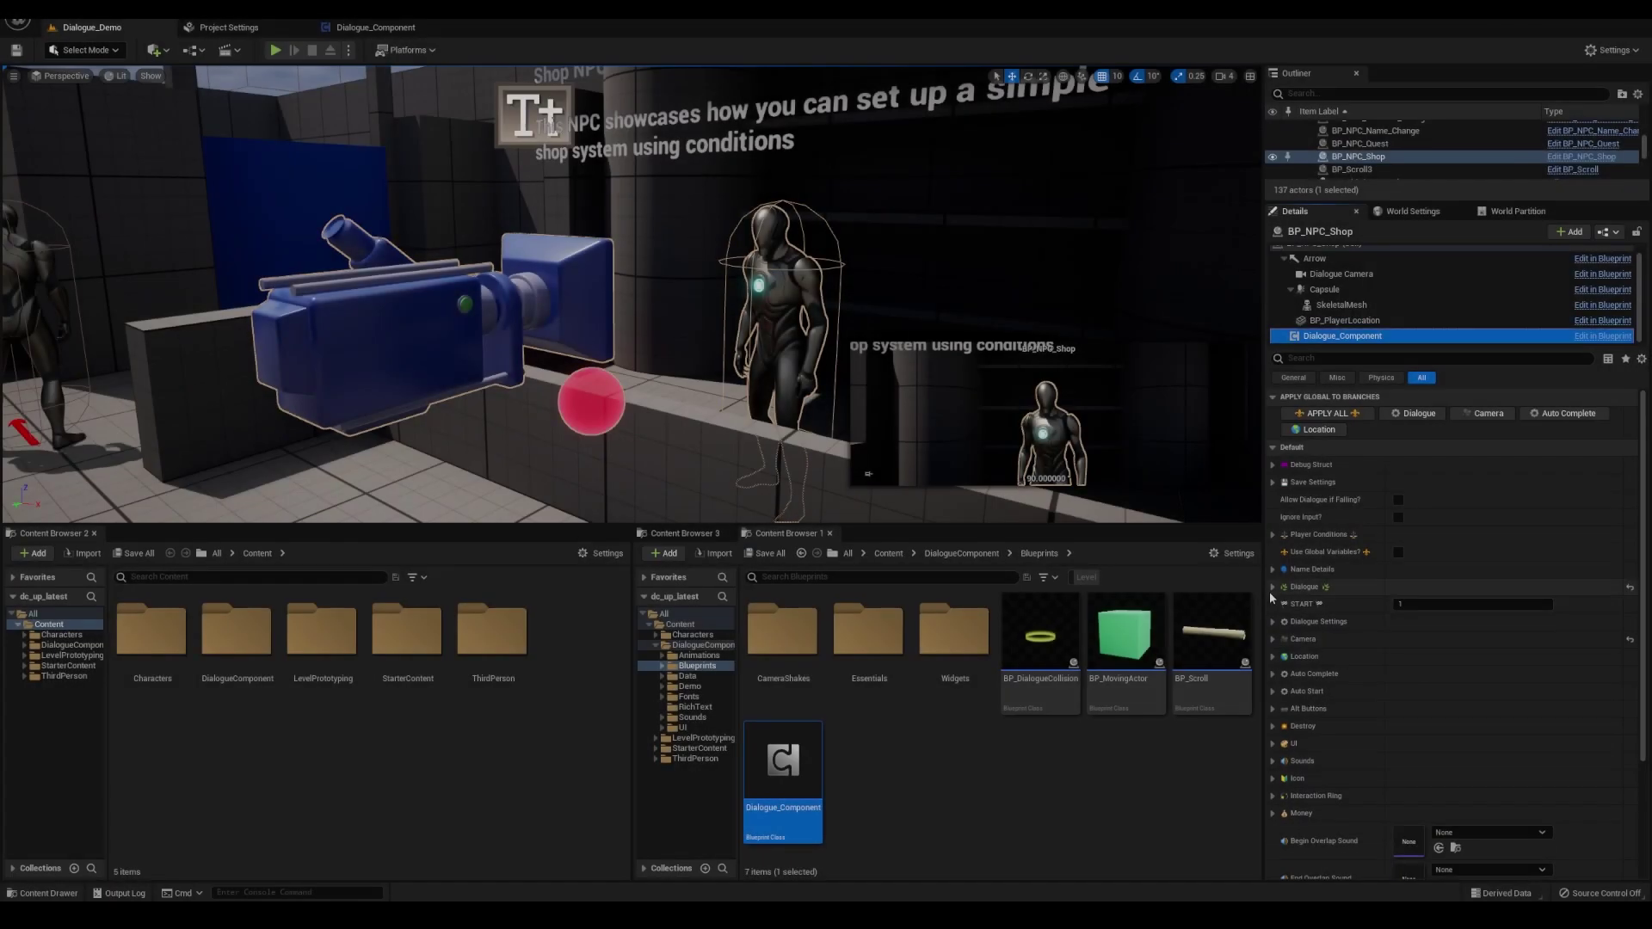
# Examine all NPC setting groups of branch "2 - Shop" in BP_NPC_Shop's Dialogue_Component, widening the name column
pyautogui.scroll(-3, 1275, 591)
pyautogui.click(1274, 508)
pyautogui.click(1293, 560)
pyautogui.scroll(-4, 1316, 575)
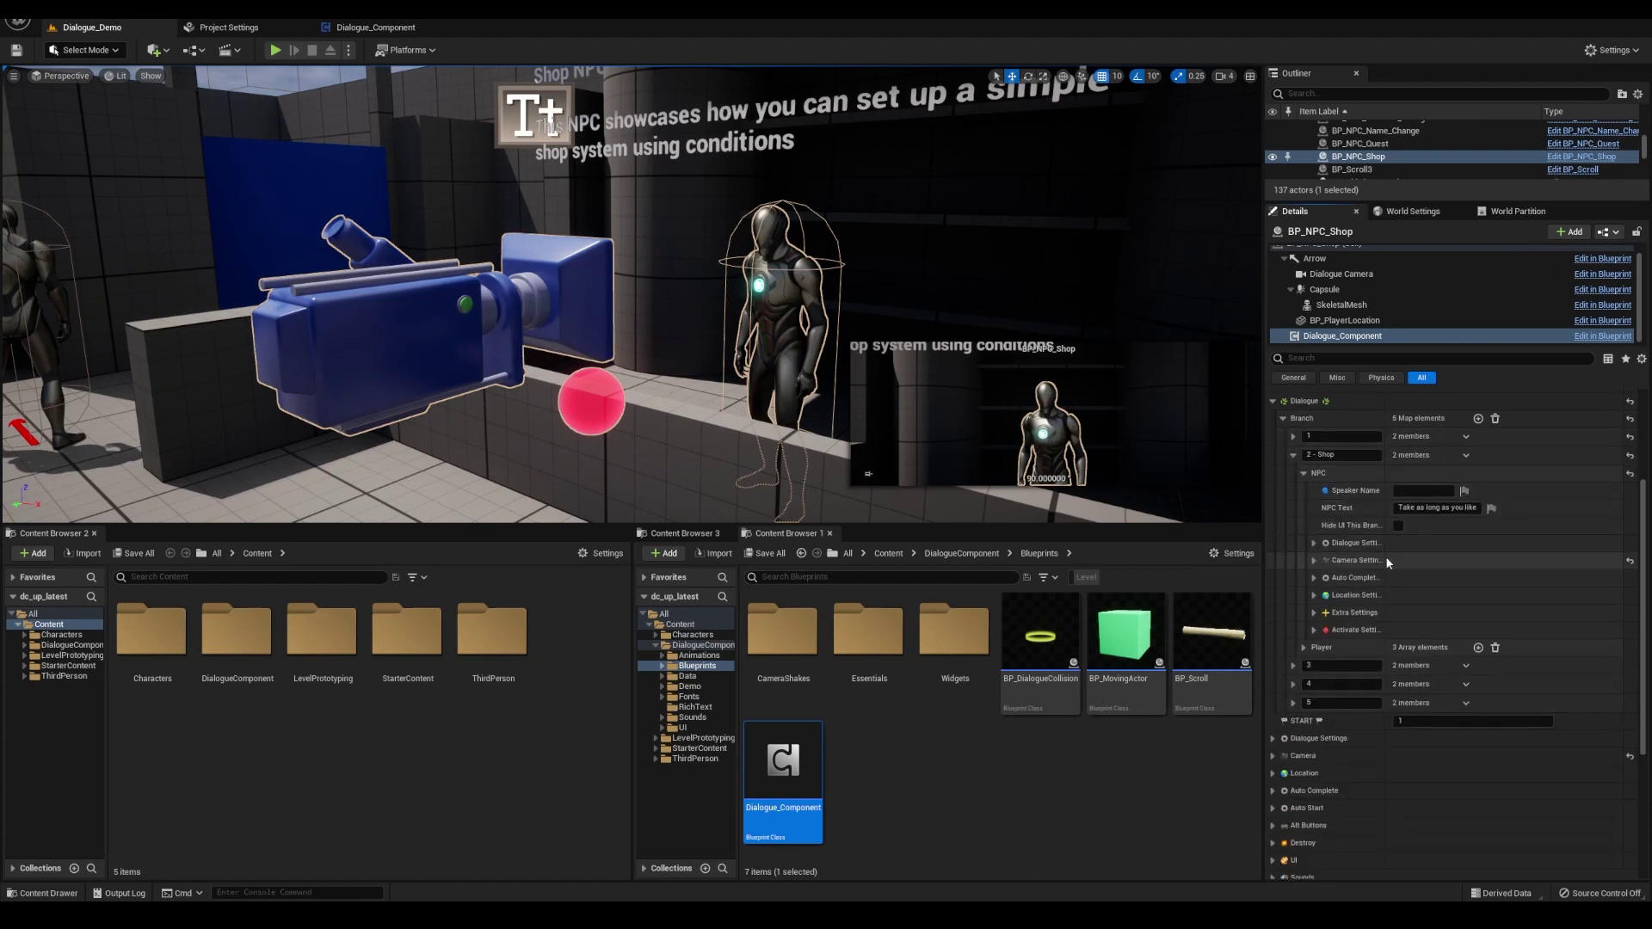
pyautogui.moveTo(1387, 563); pyautogui.dragTo(1427, 562)
pyautogui.click(1314, 630)
pyautogui.click(1313, 613)
pyautogui.click(1314, 594)
pyautogui.click(1314, 578)
pyautogui.click(1313, 560)
pyautogui.click(1313, 543)
pyautogui.scroll(-6, 1350, 636)
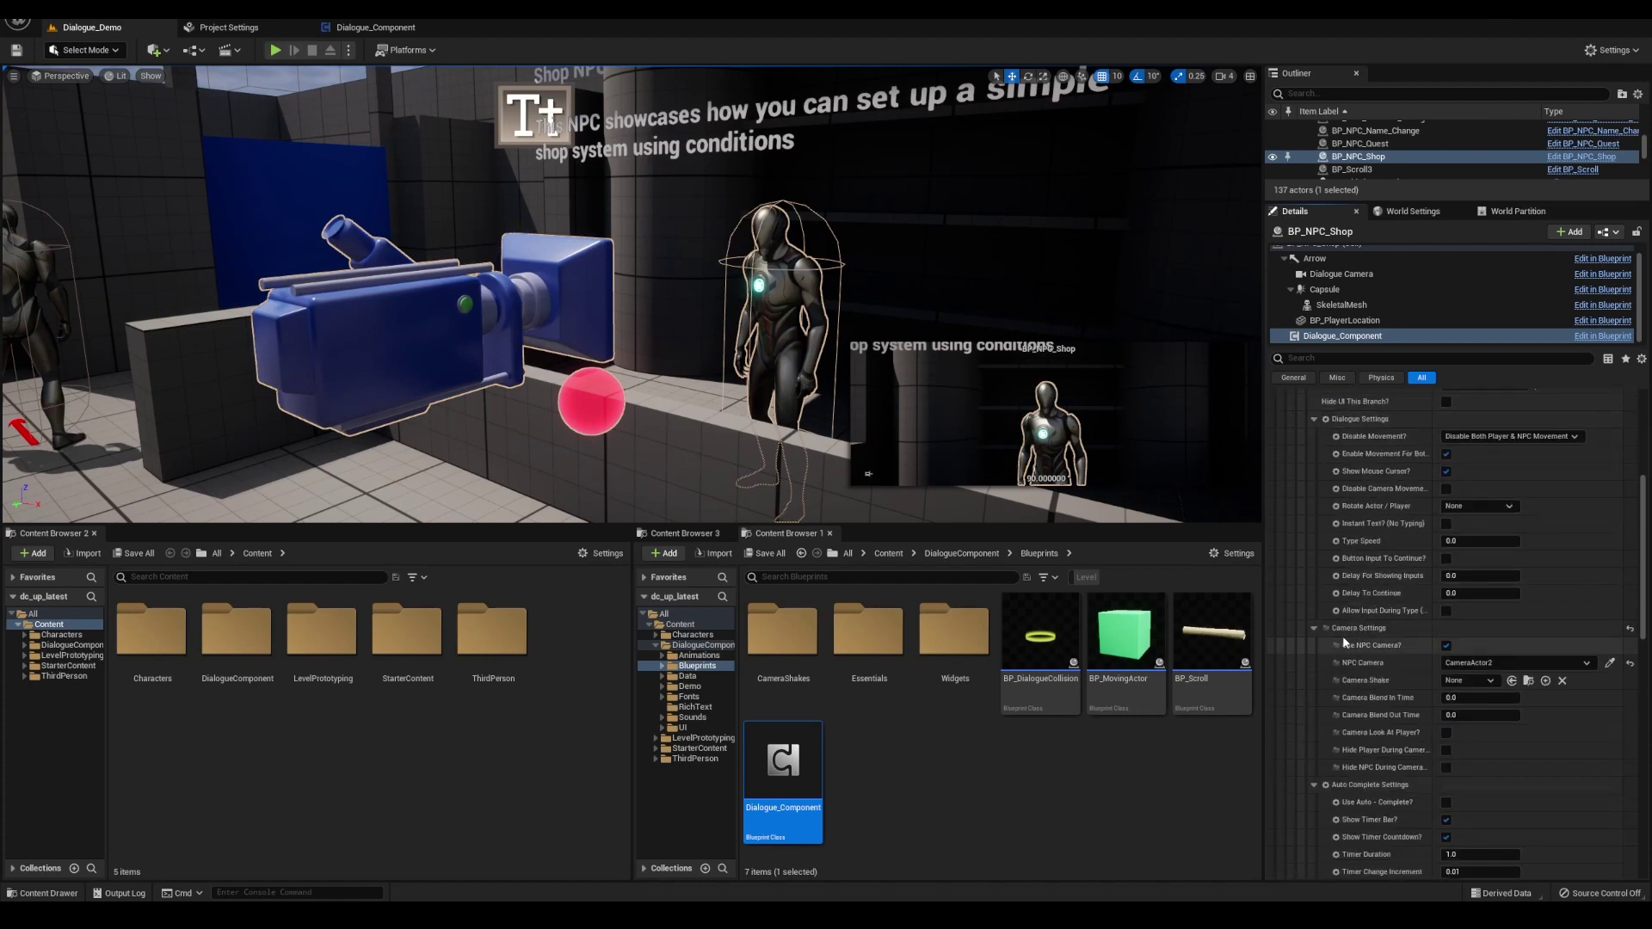
pyautogui.scroll(7, 1381, 624)
pyautogui.scroll(1, 1385, 636)
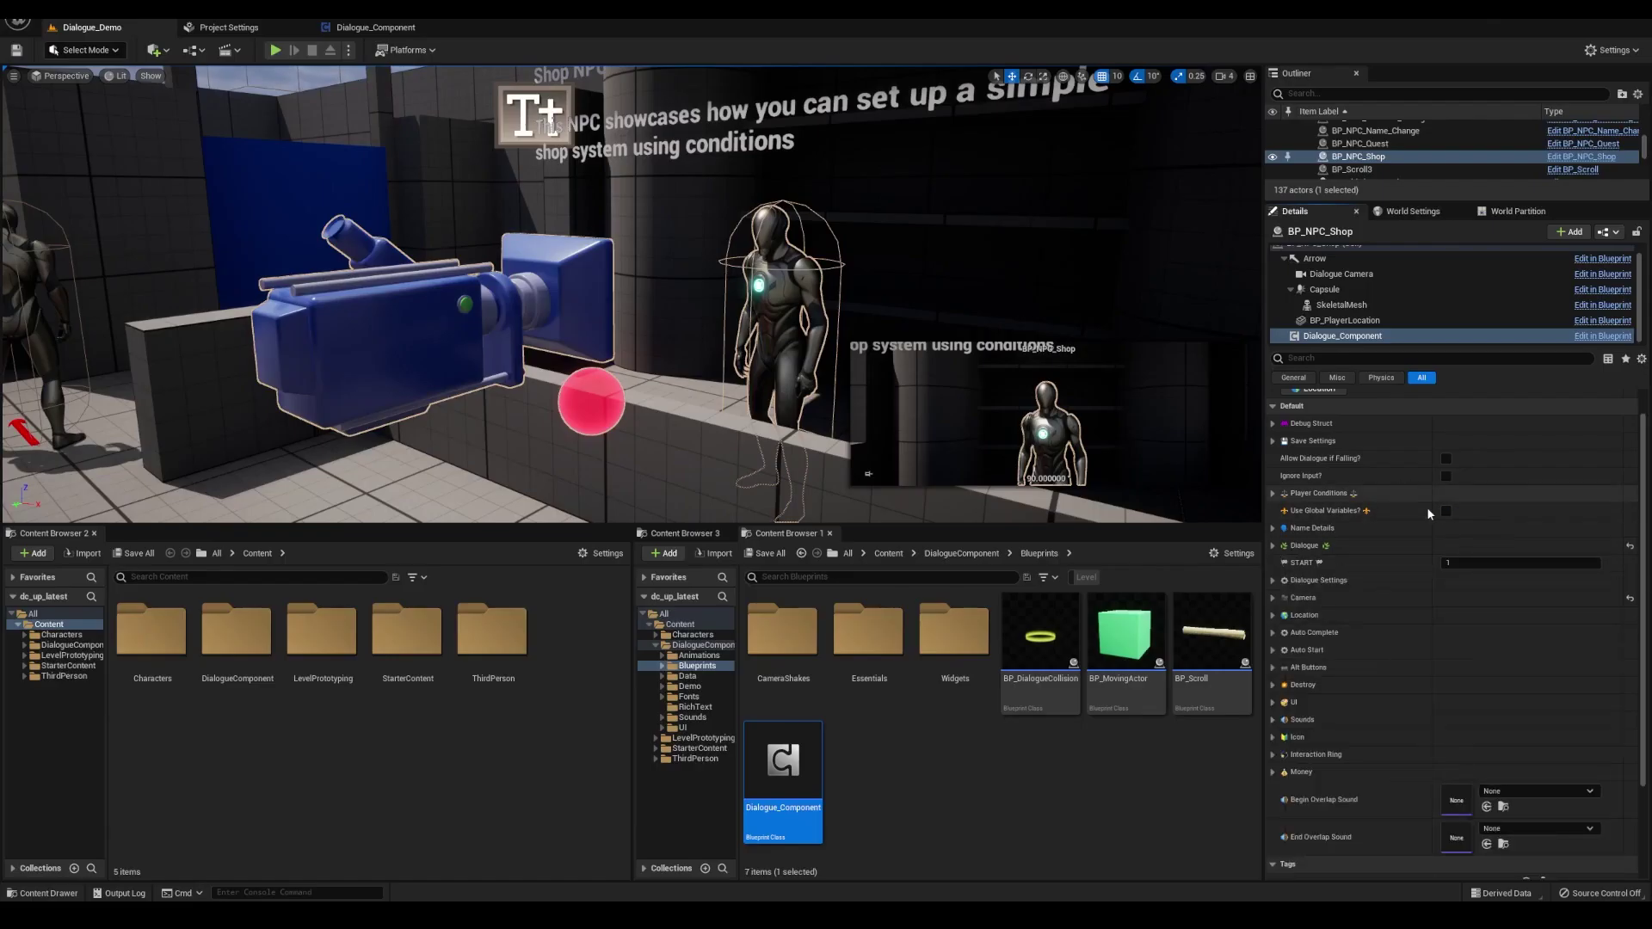
# Expand the component's global Dialogue Settings, Camera, Location, Auto Complete, Auto Start and Alt Buttons groups for review
pyautogui.click(1273, 667)
pyautogui.click(1274, 650)
pyautogui.click(1272, 632)
pyautogui.click(1272, 615)
pyautogui.click(1272, 597)
pyautogui.click(1272, 579)
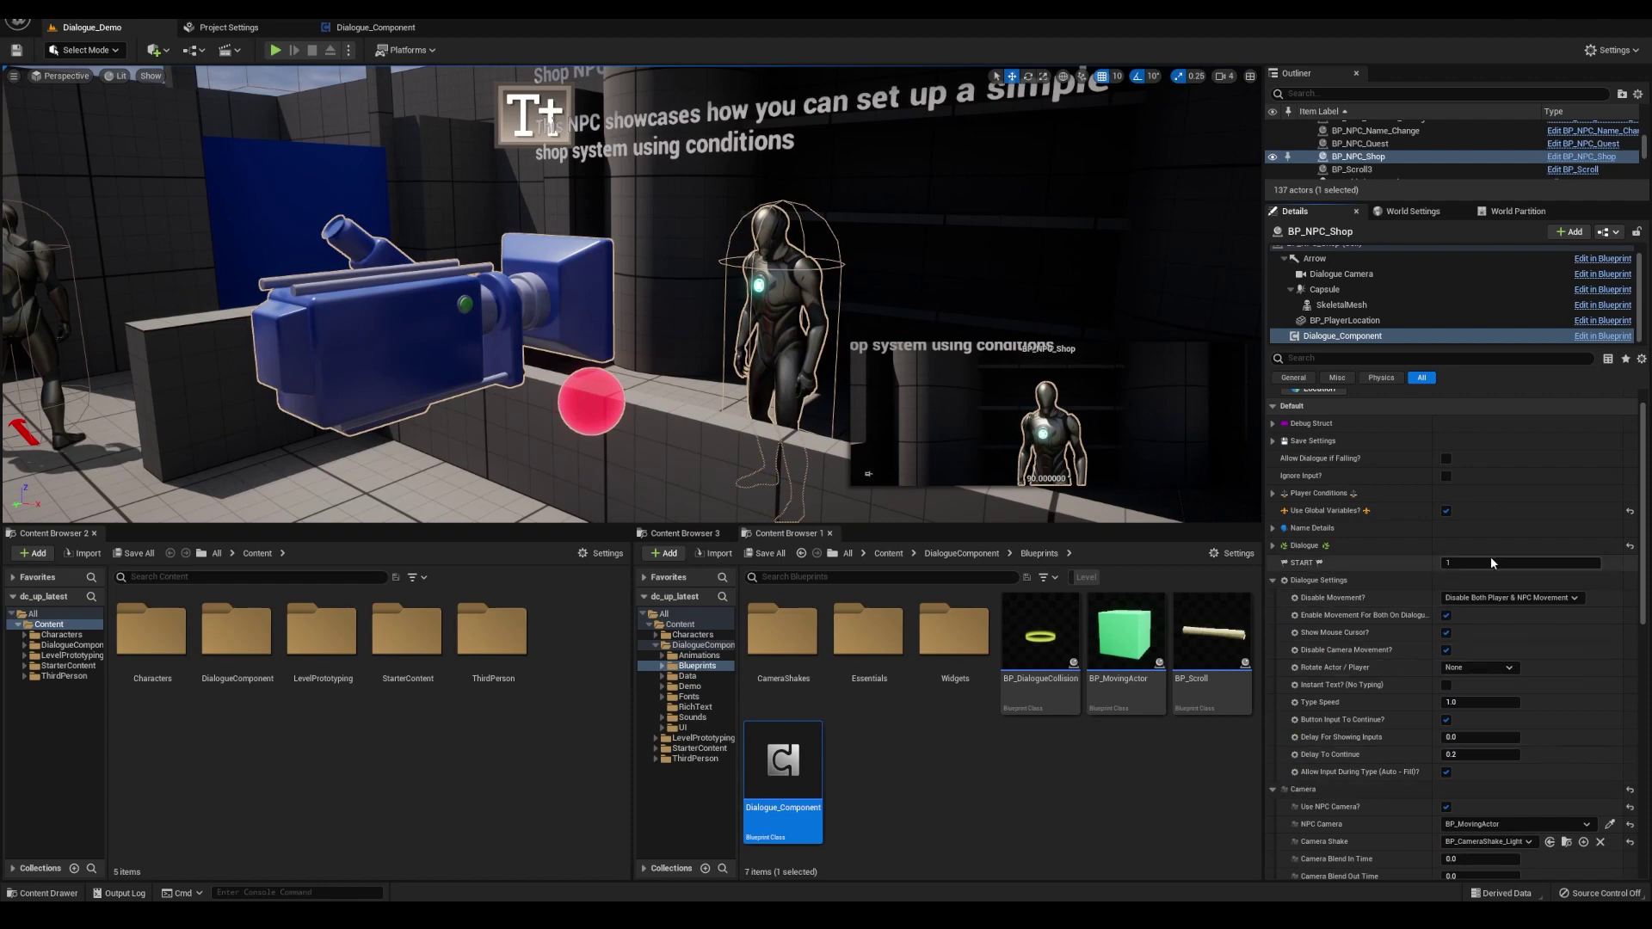
# Review the NPC Dialogue Settings and Camera Settings of the "2 - Shop" dialogue branch
pyautogui.click(1272, 546)
pyautogui.click(1282, 563)
pyautogui.click(1293, 598)
pyautogui.click(1303, 616)
pyautogui.click(1313, 705)
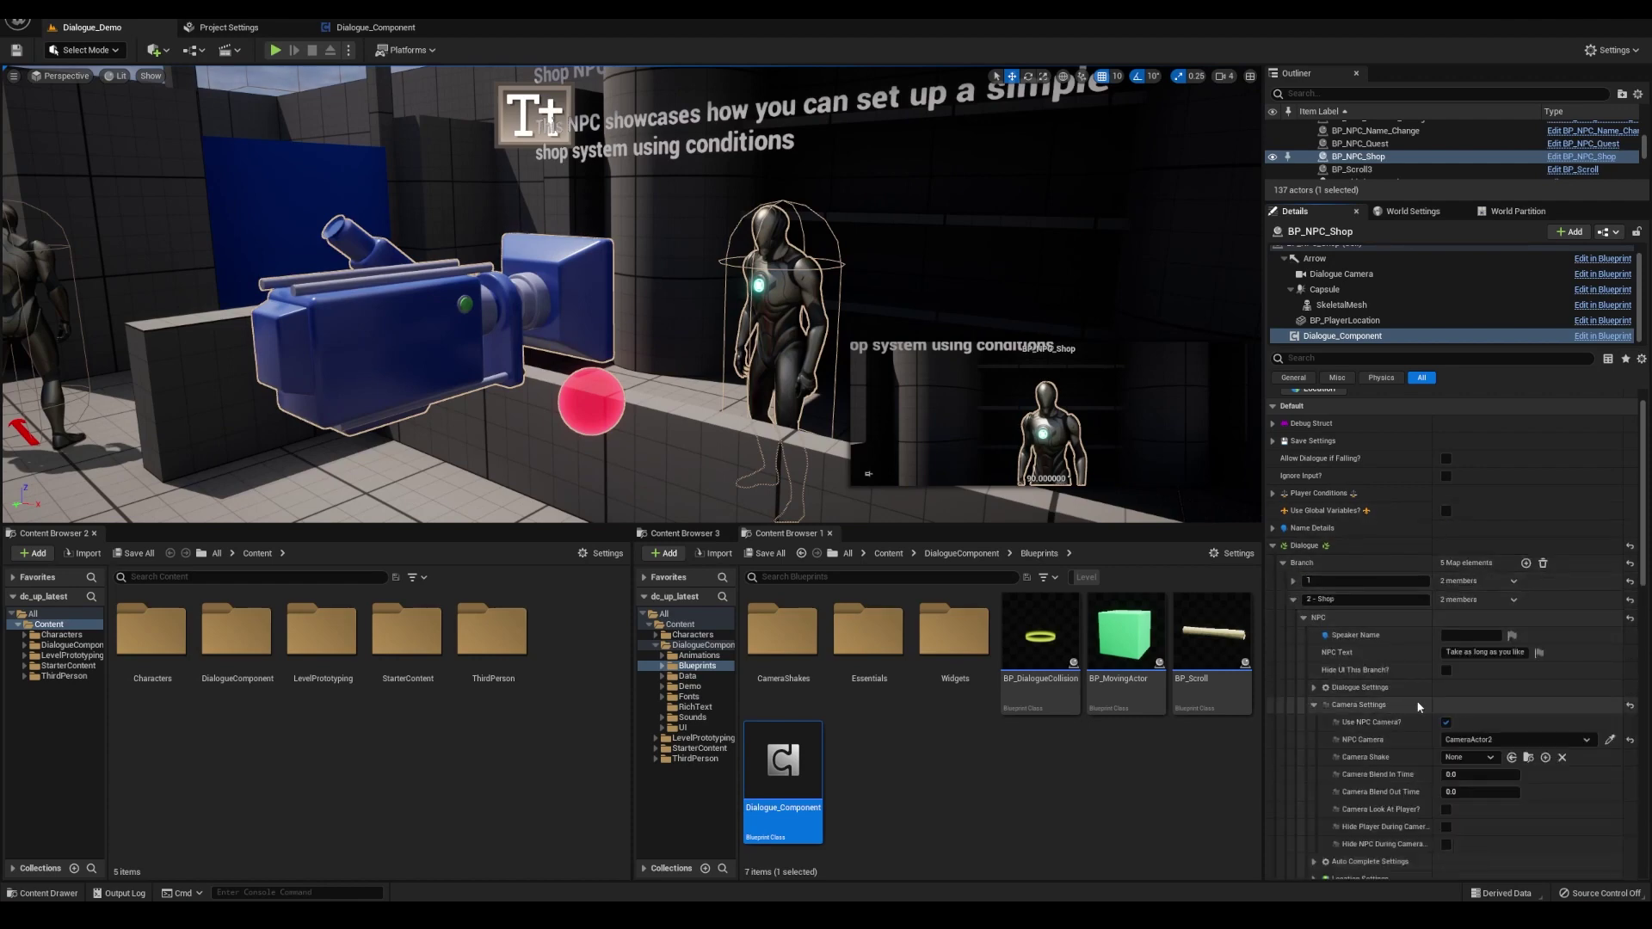
pyautogui.click(1314, 687)
pyautogui.scroll(-3, 1458, 712)
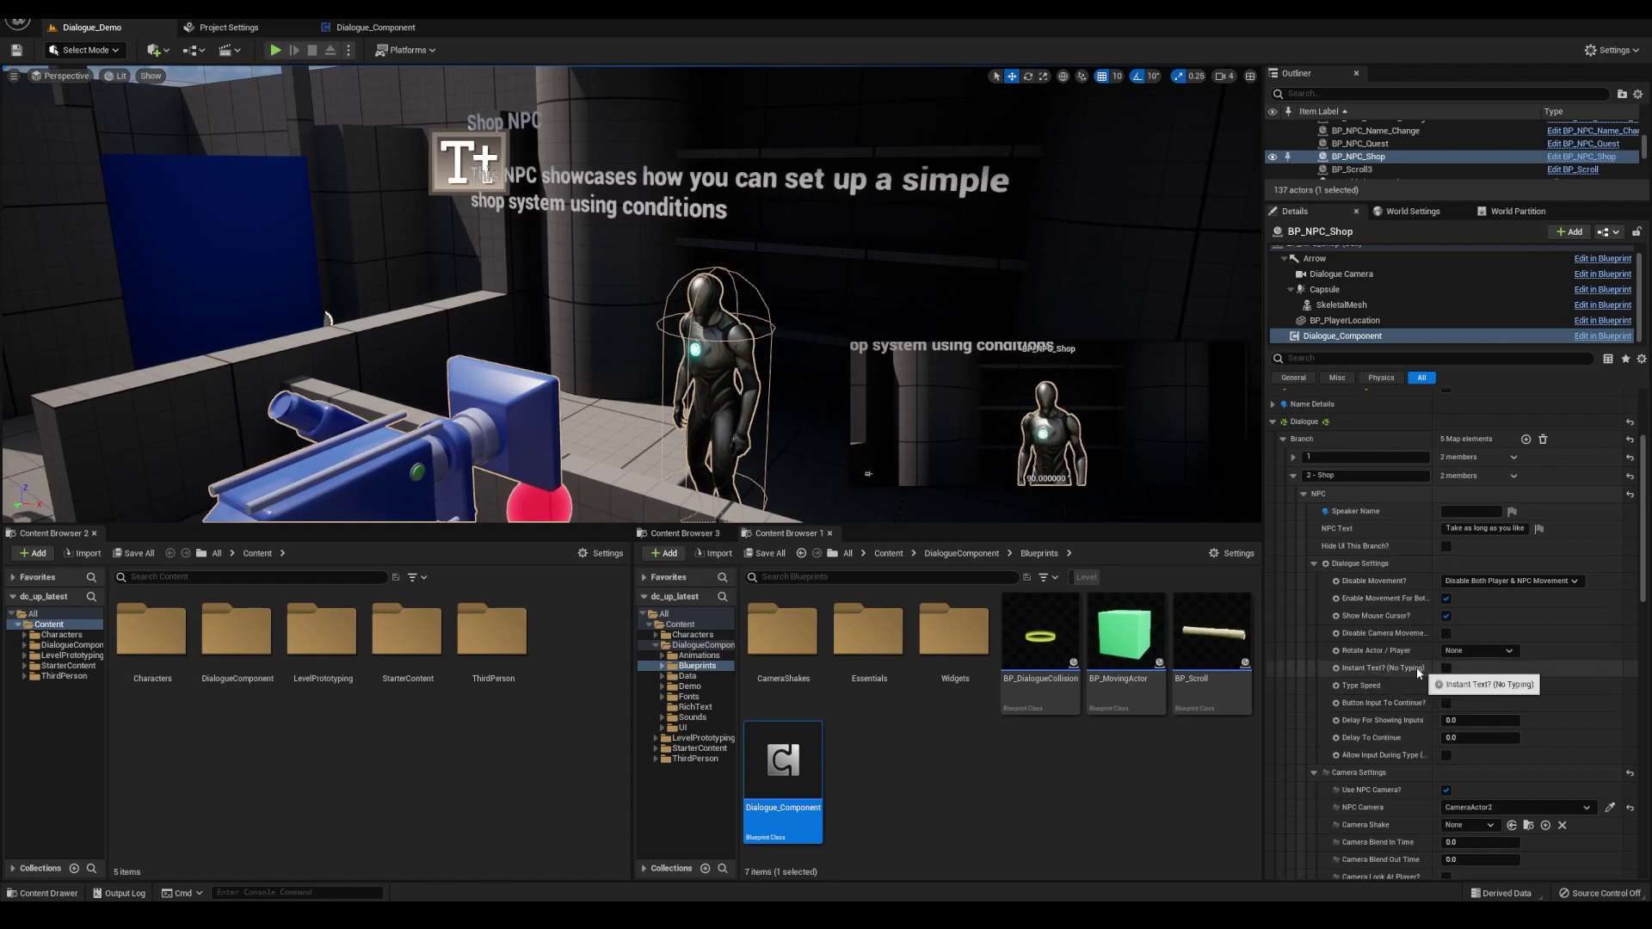
# Review the NPC Dialogue Settings of dialogue branch 1
pyautogui.click(1293, 473)
pyautogui.click(1293, 462)
pyautogui.click(1302, 475)
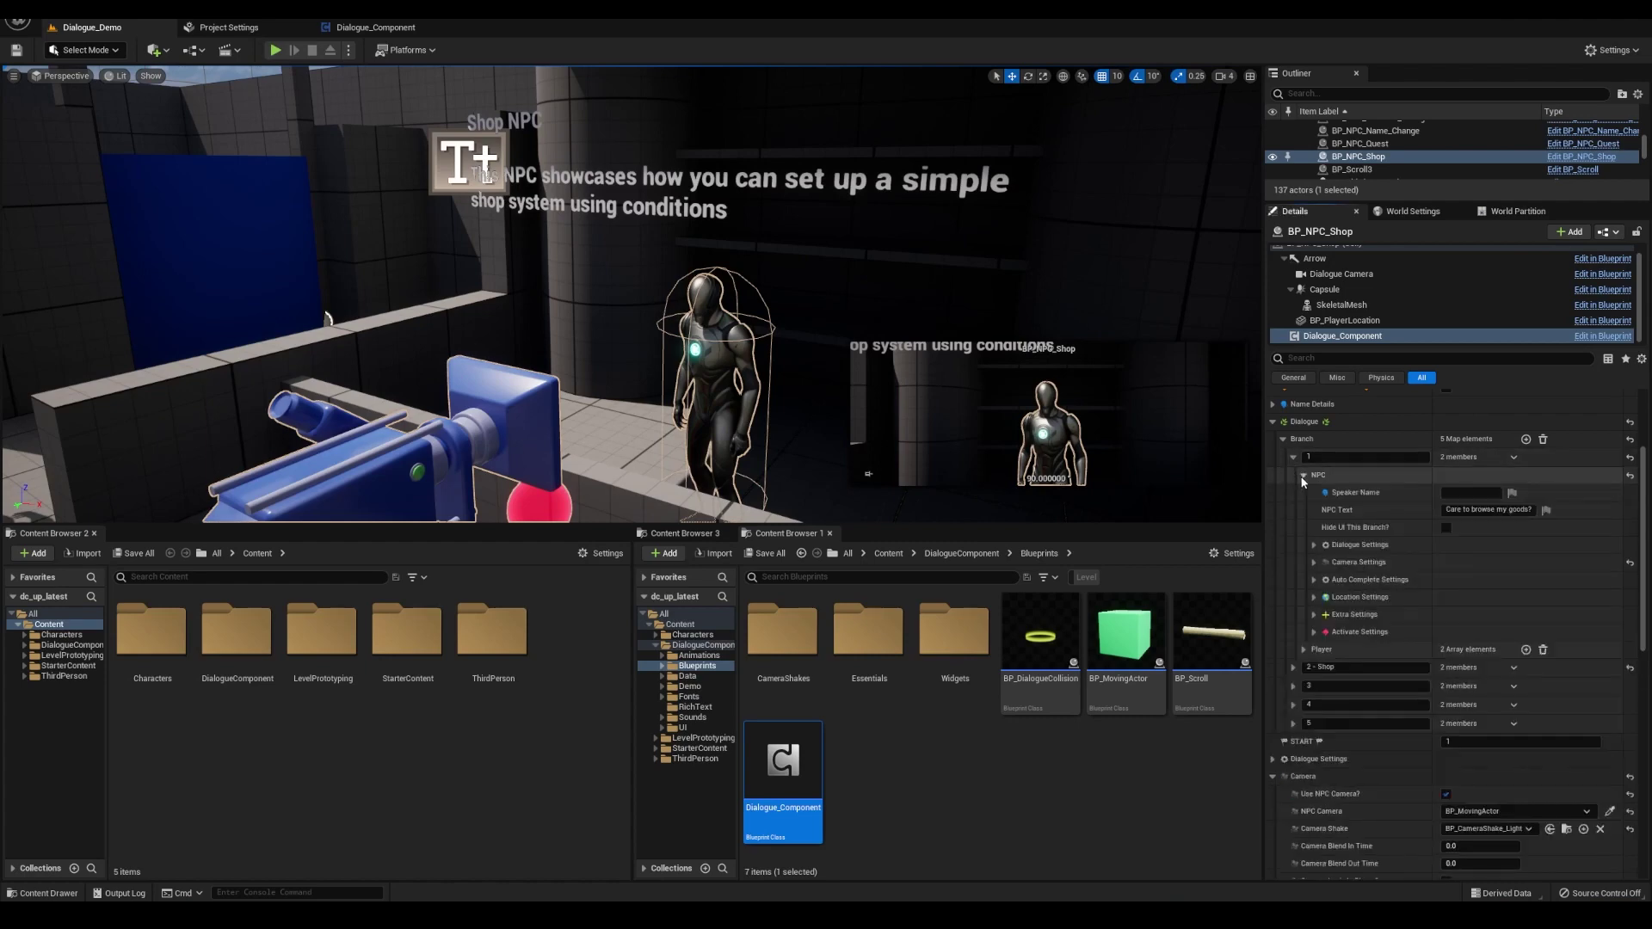
pyautogui.click(1313, 545)
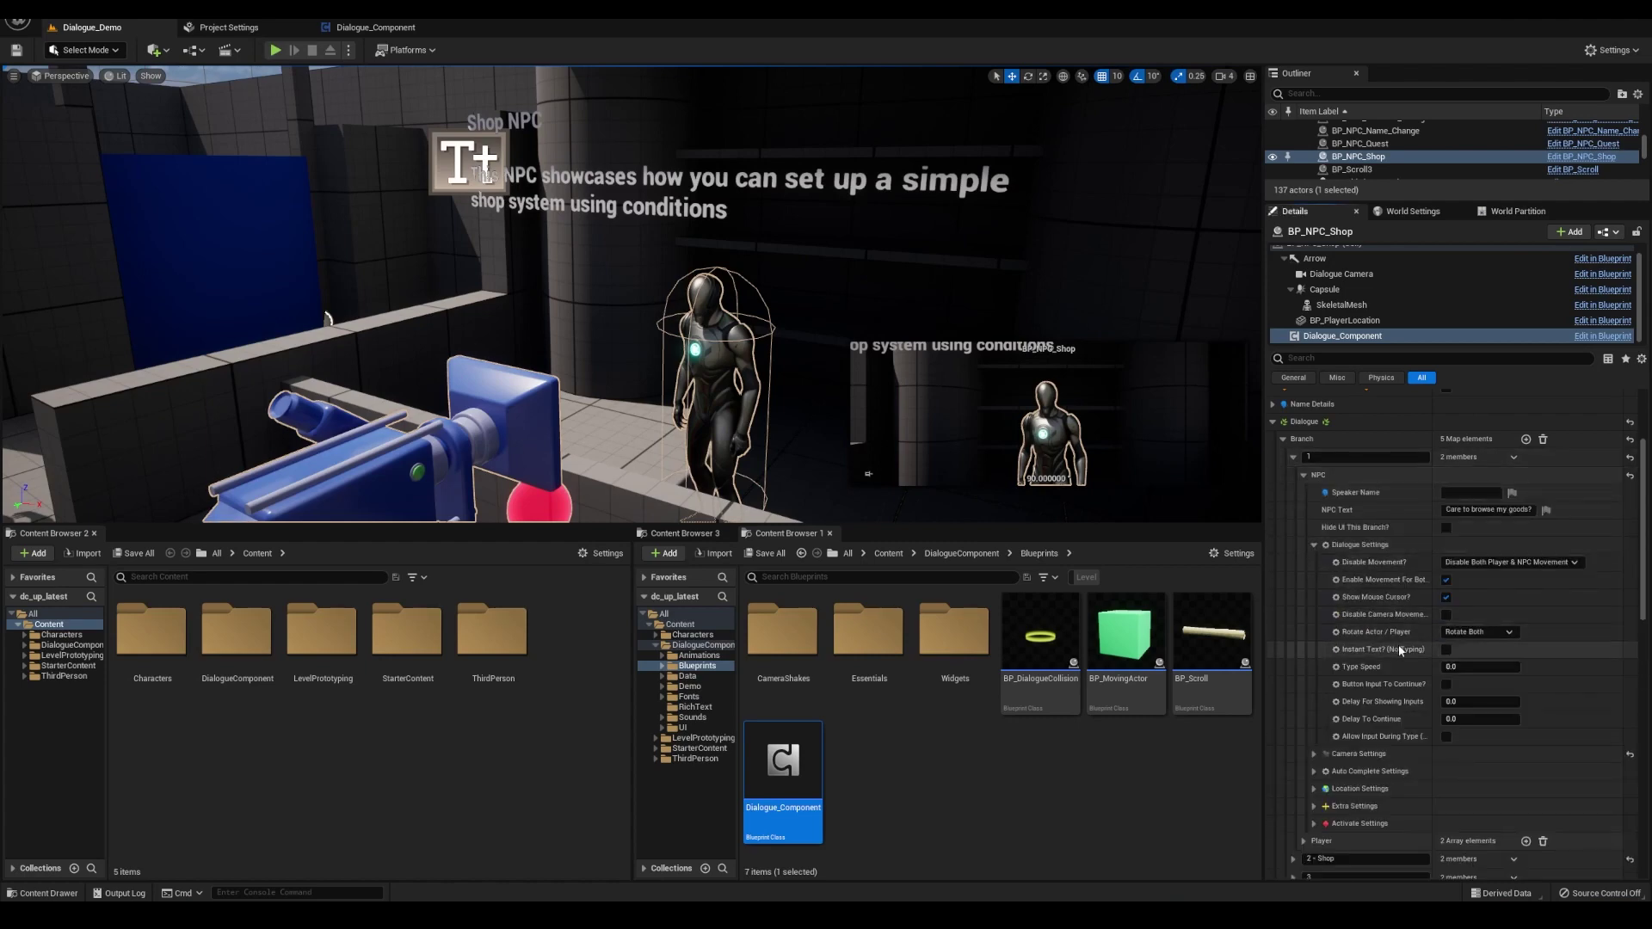
# Enable Instant Text (No Typing) in the component's global Dialogue Settings
pyautogui.click(1273, 421)
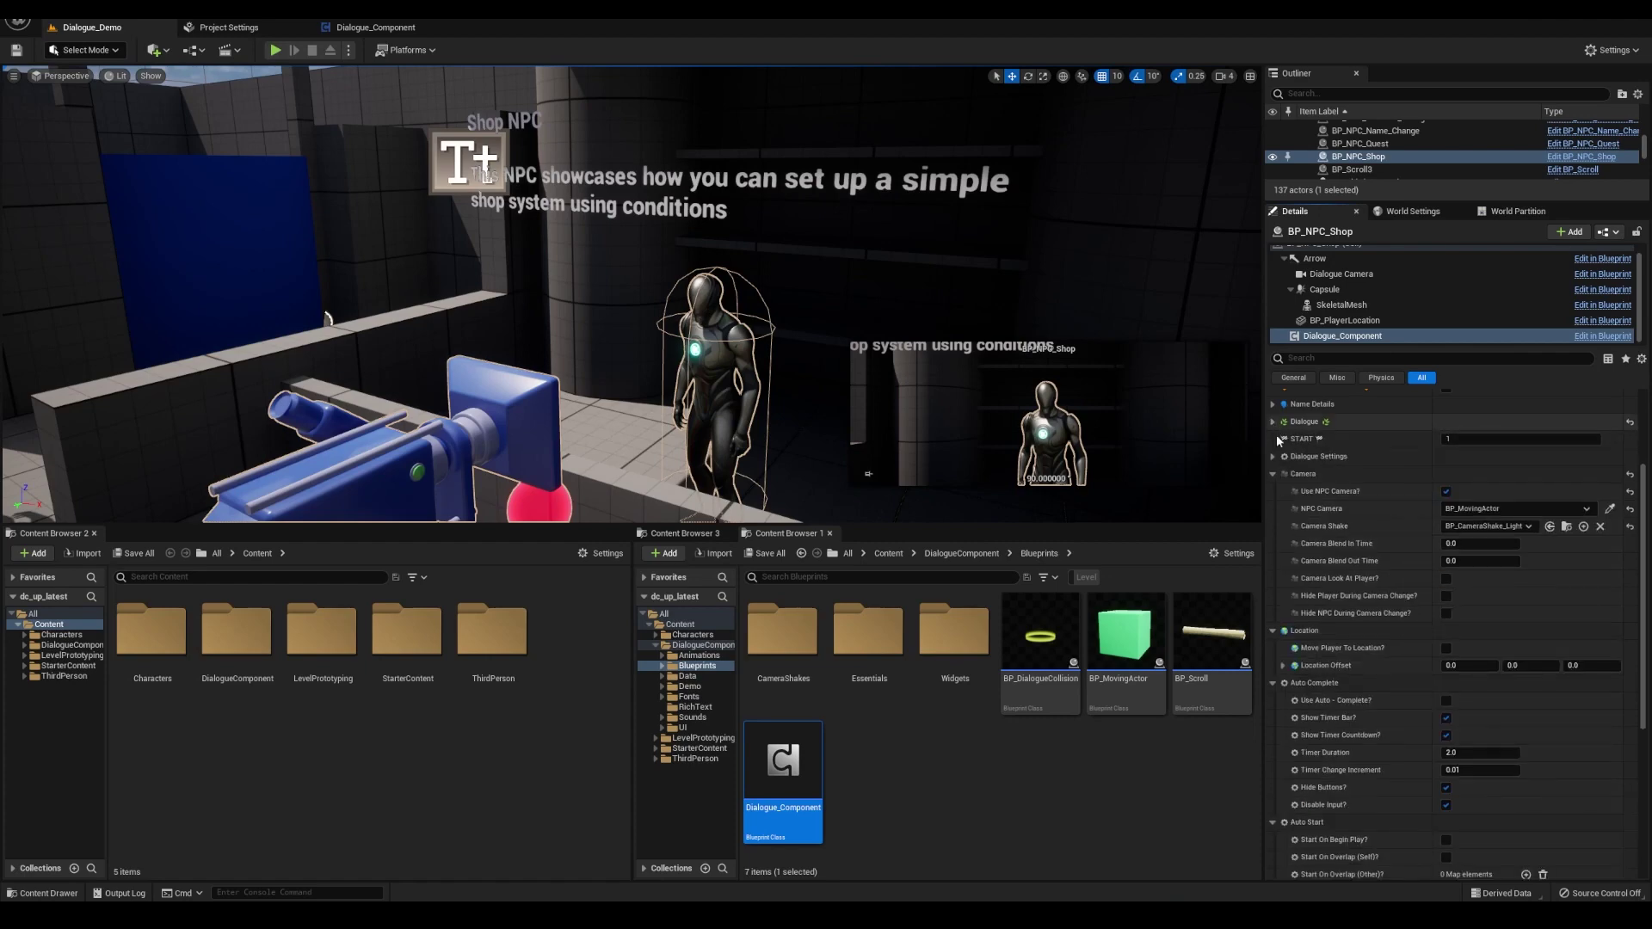
pyautogui.click(1273, 491)
pyautogui.click(1273, 507)
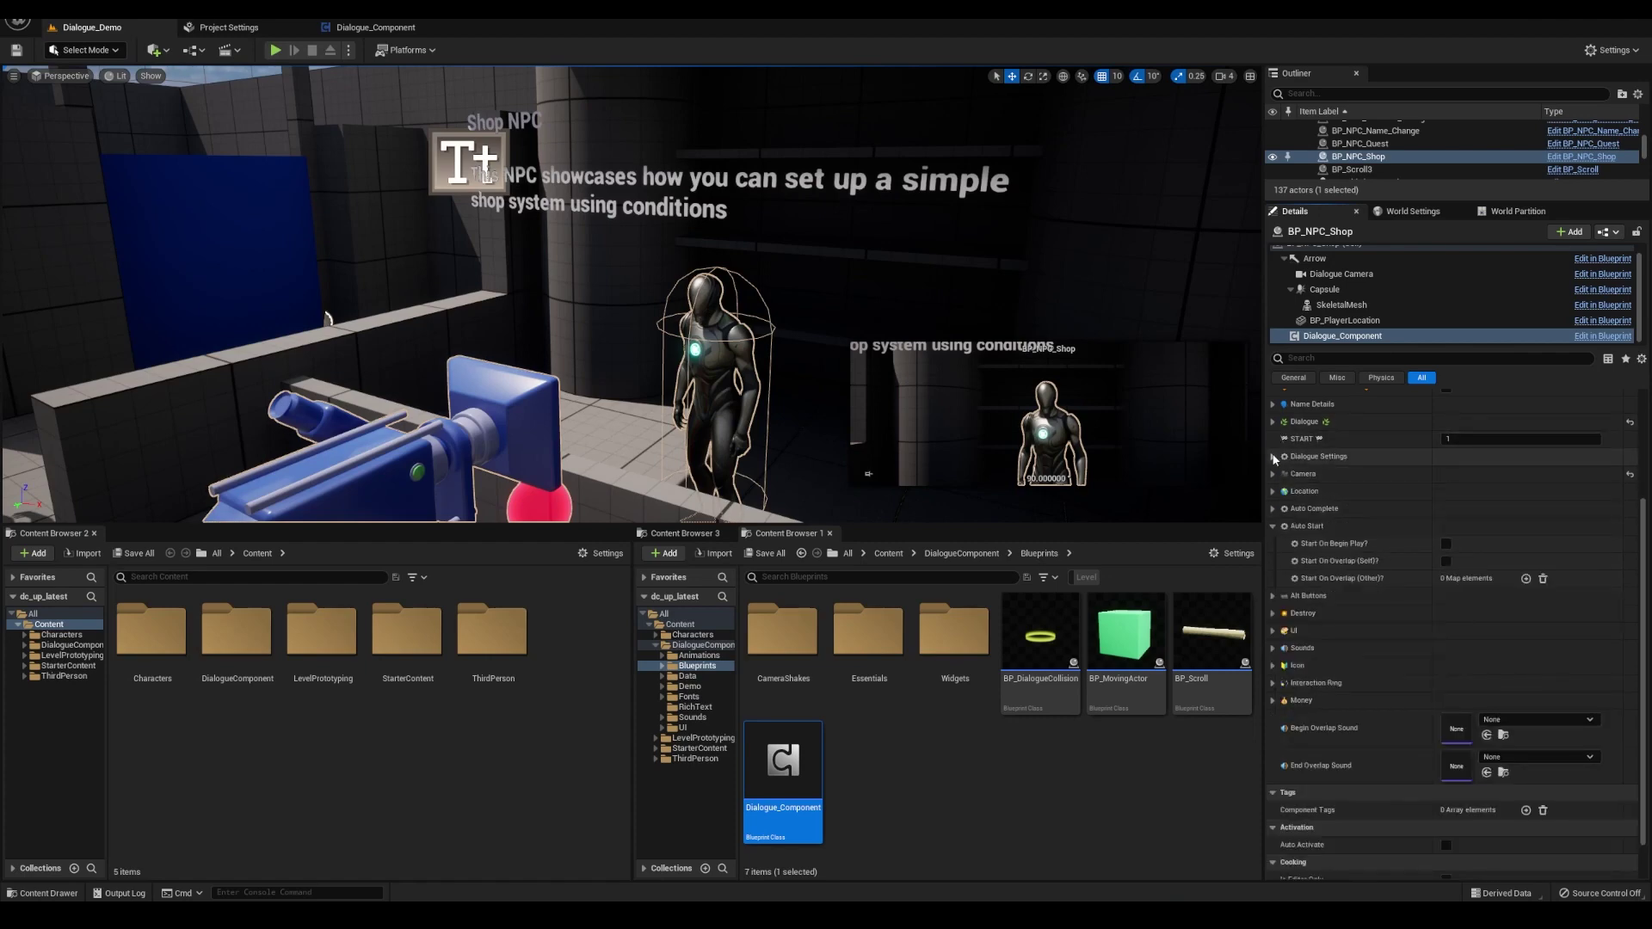
pyautogui.click(1273, 457)
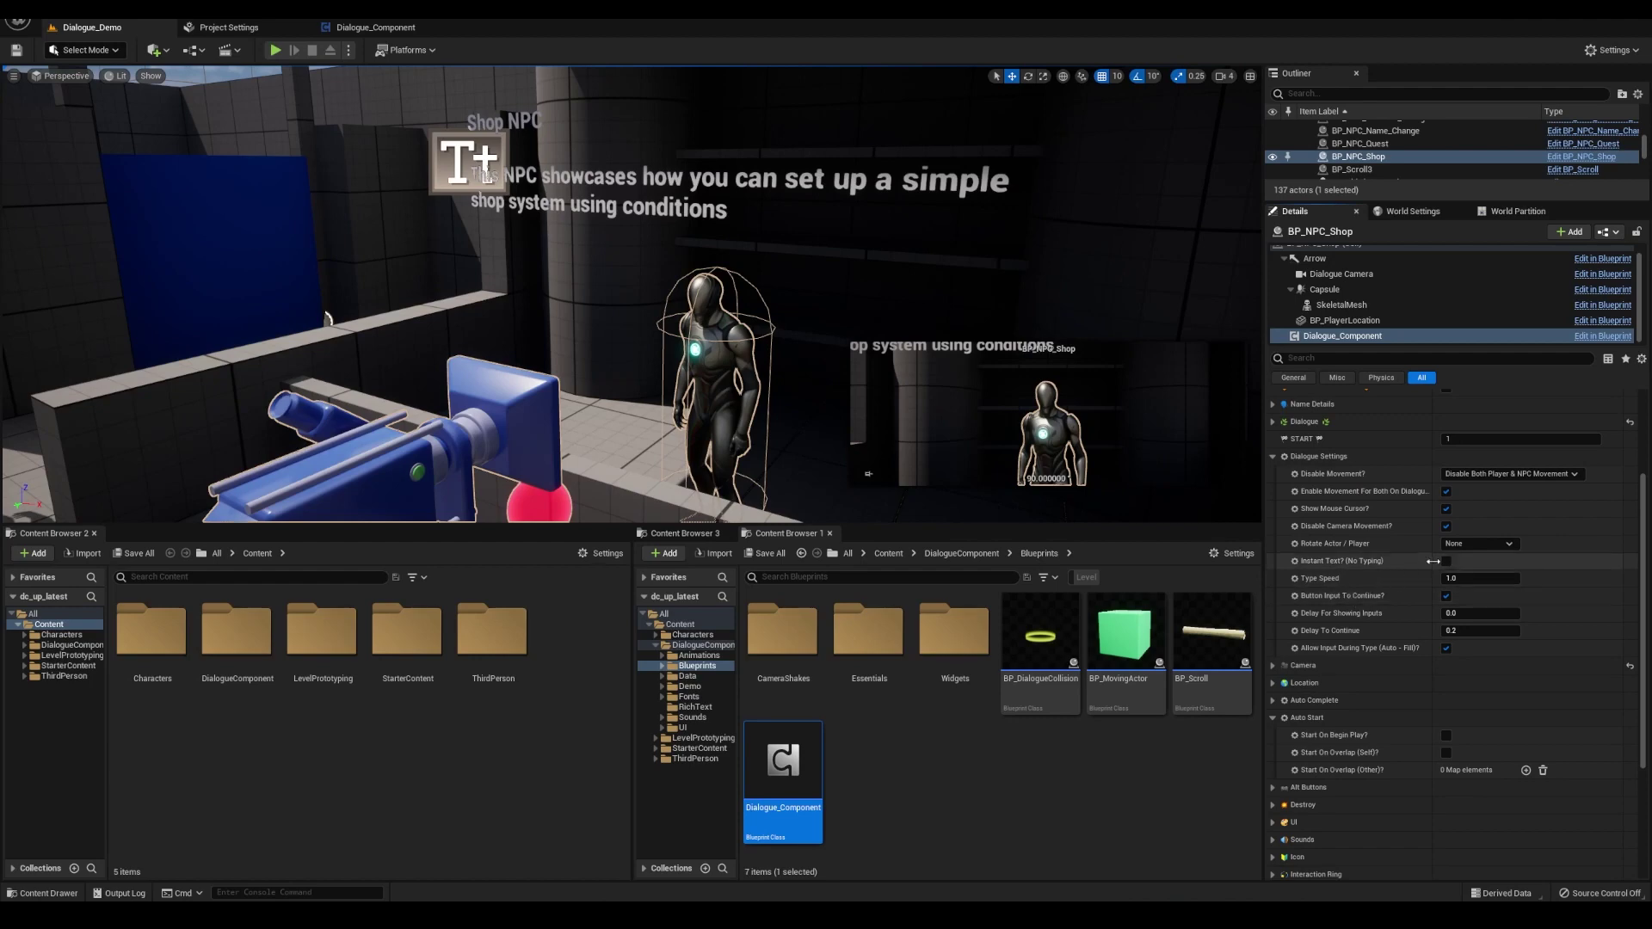
pyautogui.click(1446, 561)
# Apply the global dialogue settings to all branches and apply BP_NPC_Shop's instance changes to its blueprint
pyautogui.scroll(4, 1438, 585)
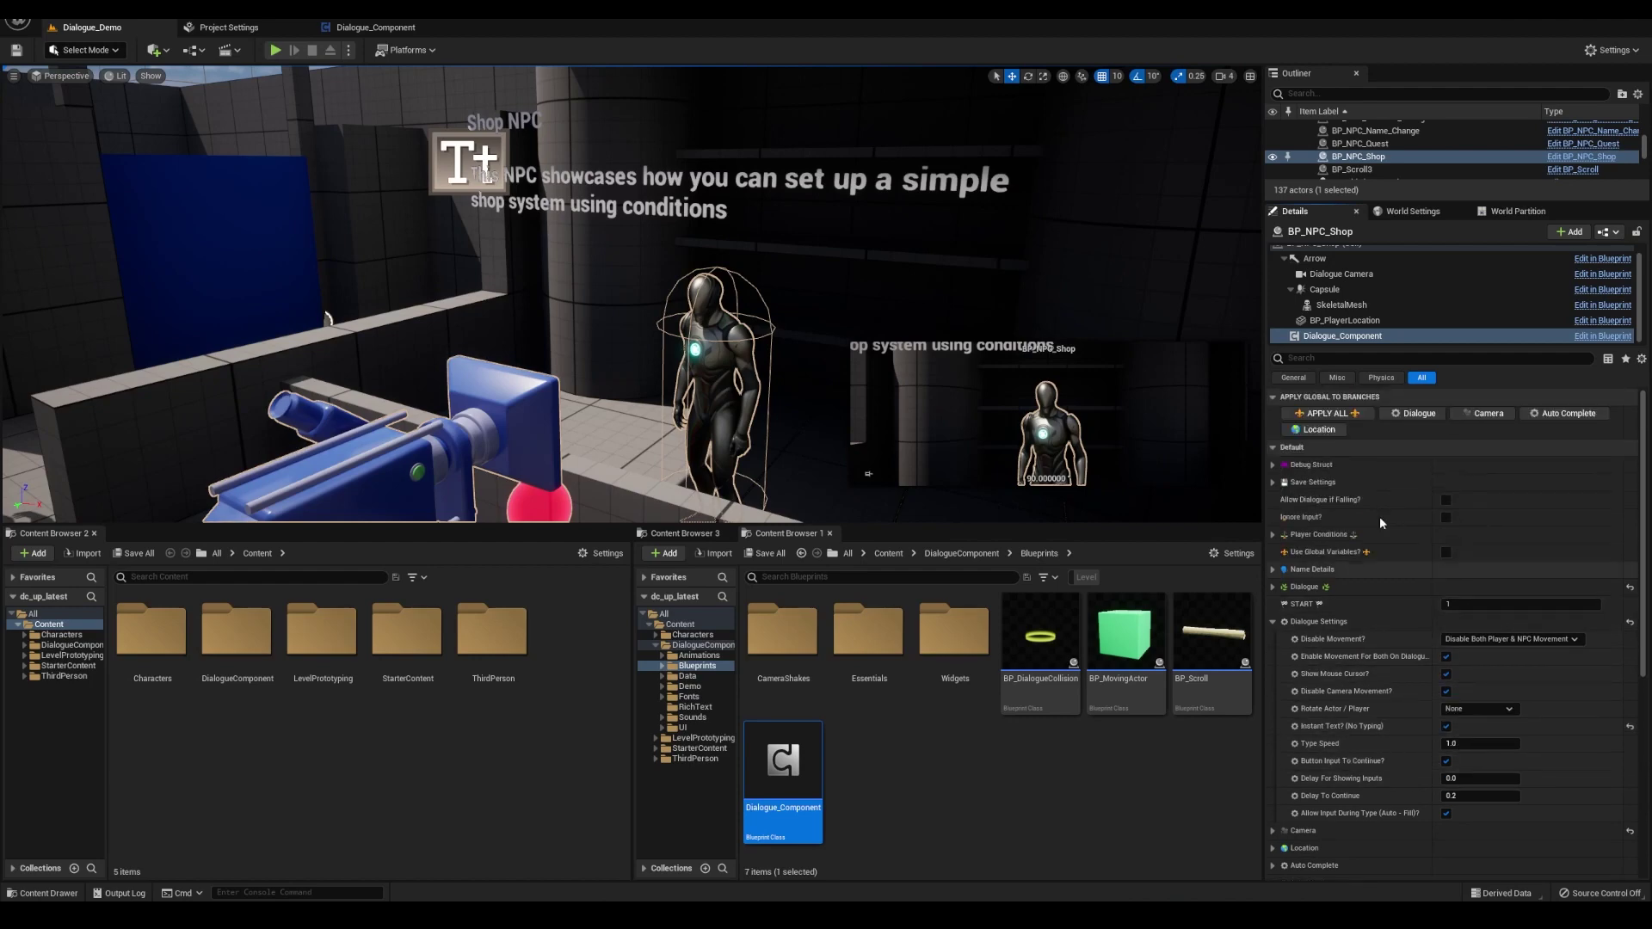
pyautogui.click(1418, 414)
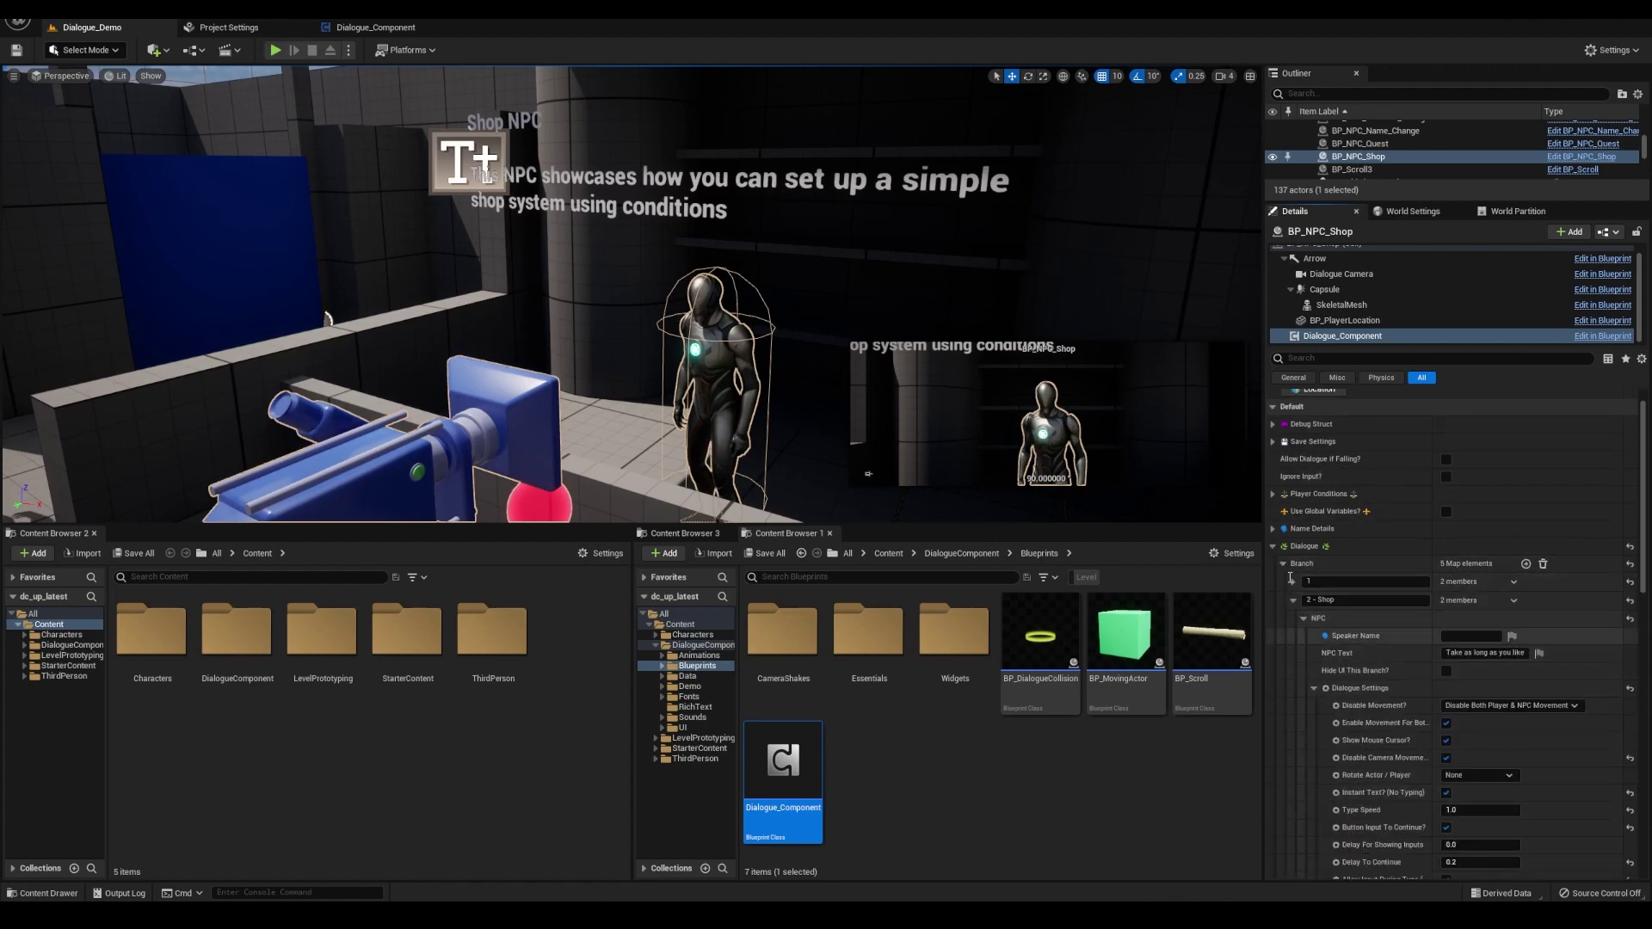
pyautogui.click(1613, 232)
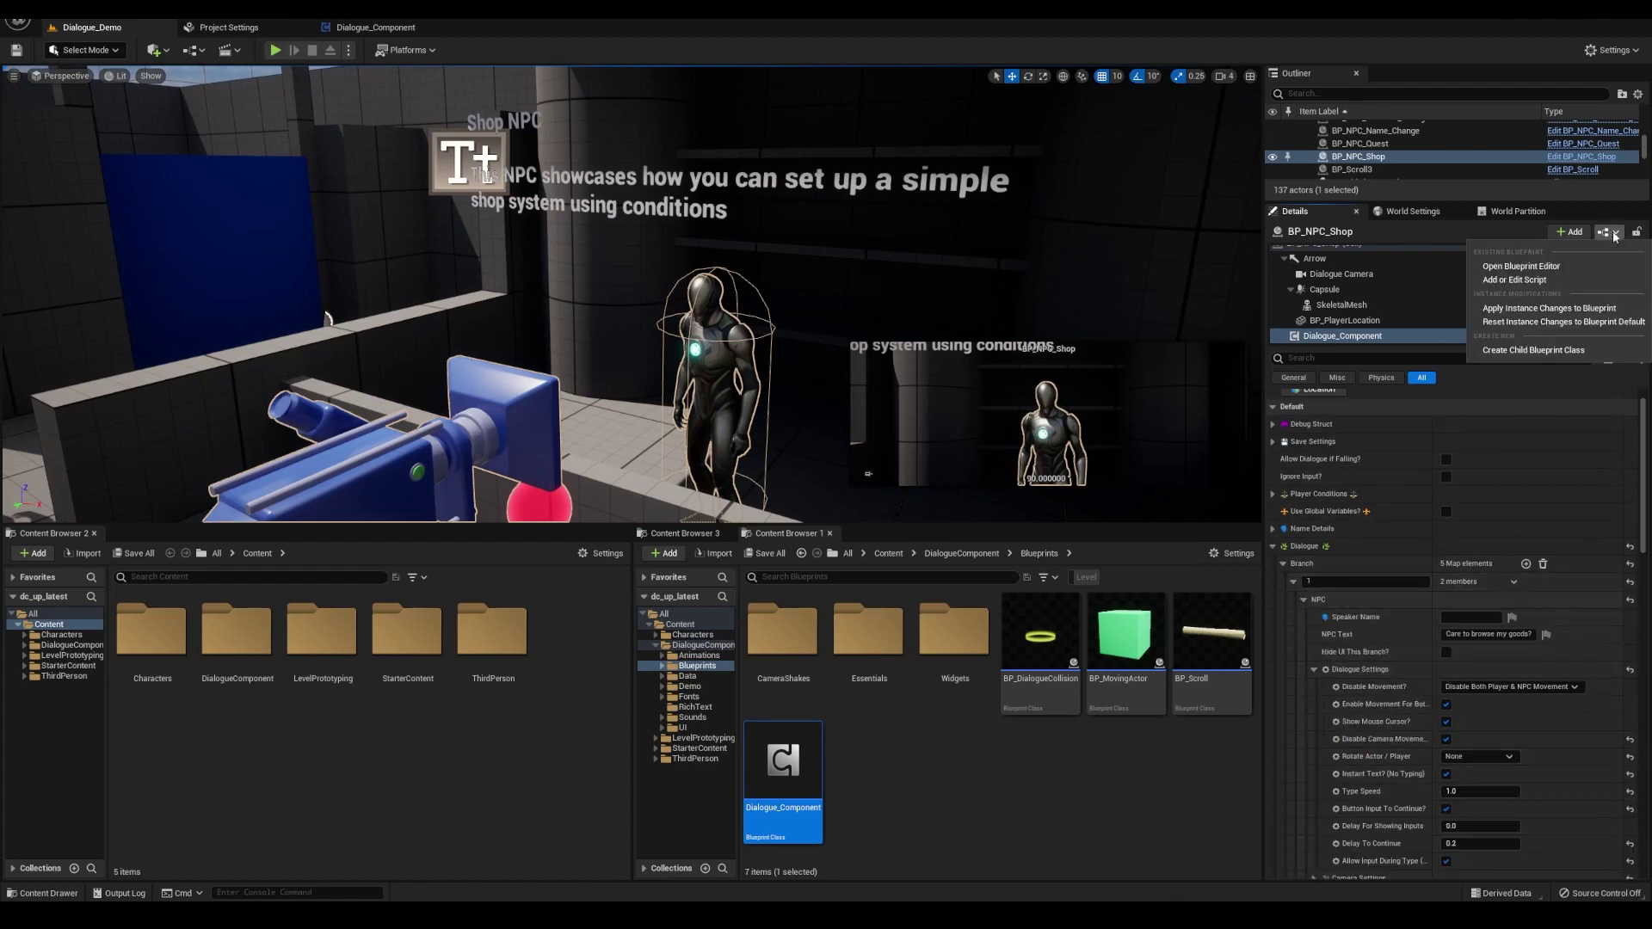
pyautogui.click(1549, 308)
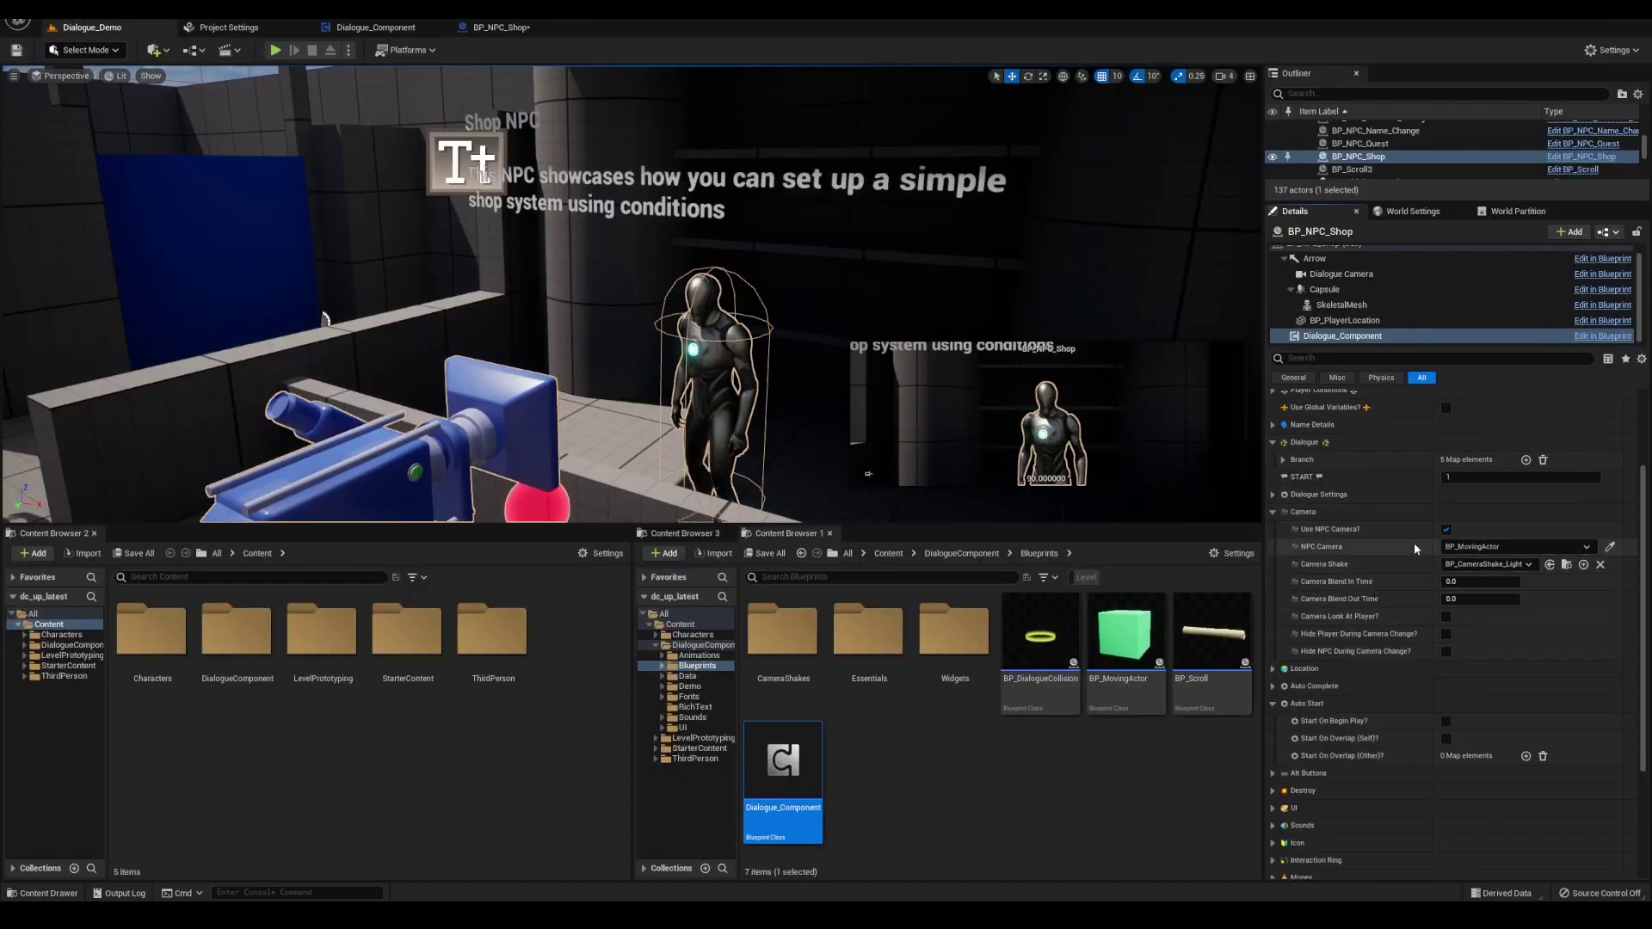
# Check the NPC settings of branches 1 and "2 - Shop" against the component's global settings
pyautogui.scroll(4, 1414, 547)
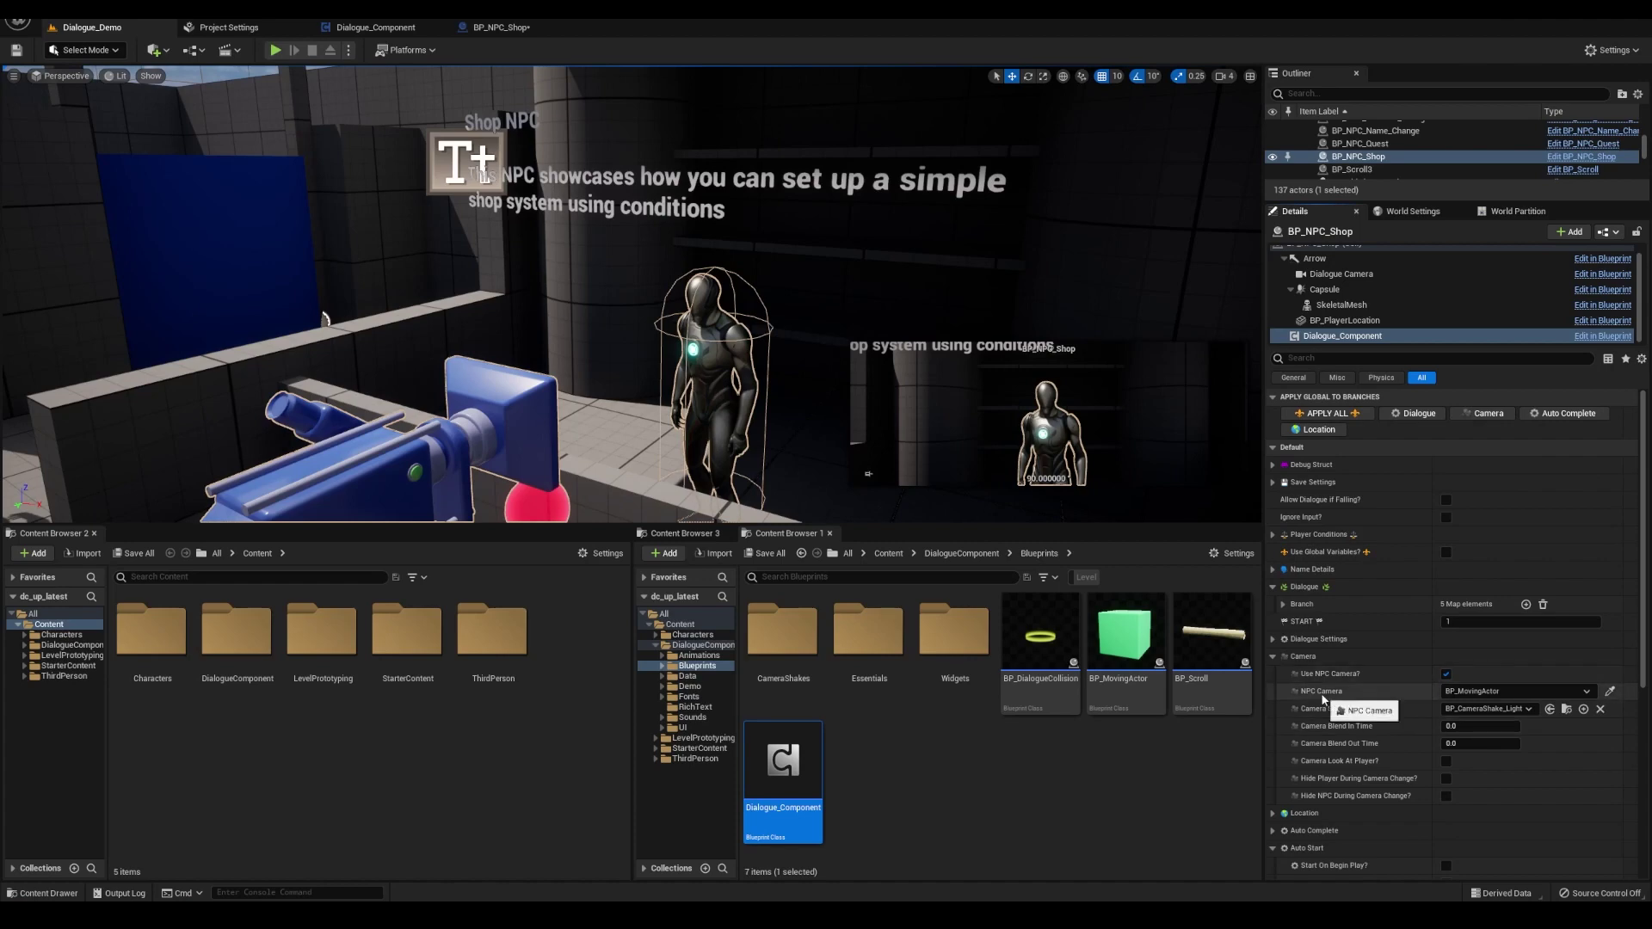
pyautogui.click(1285, 603)
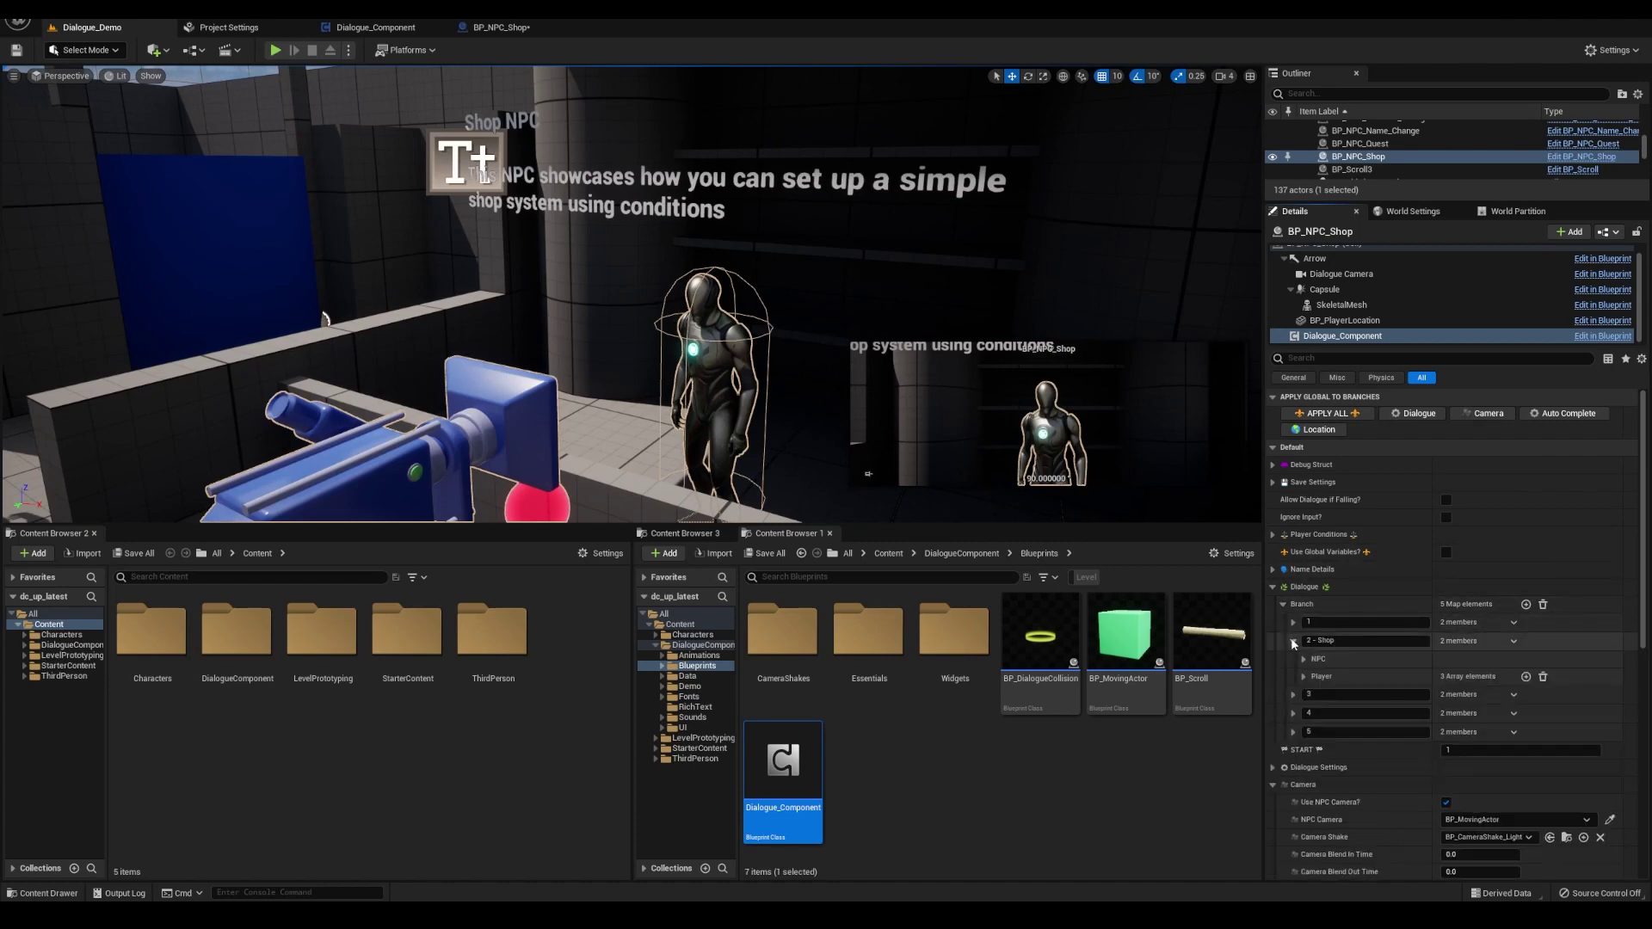
pyautogui.click(1293, 641)
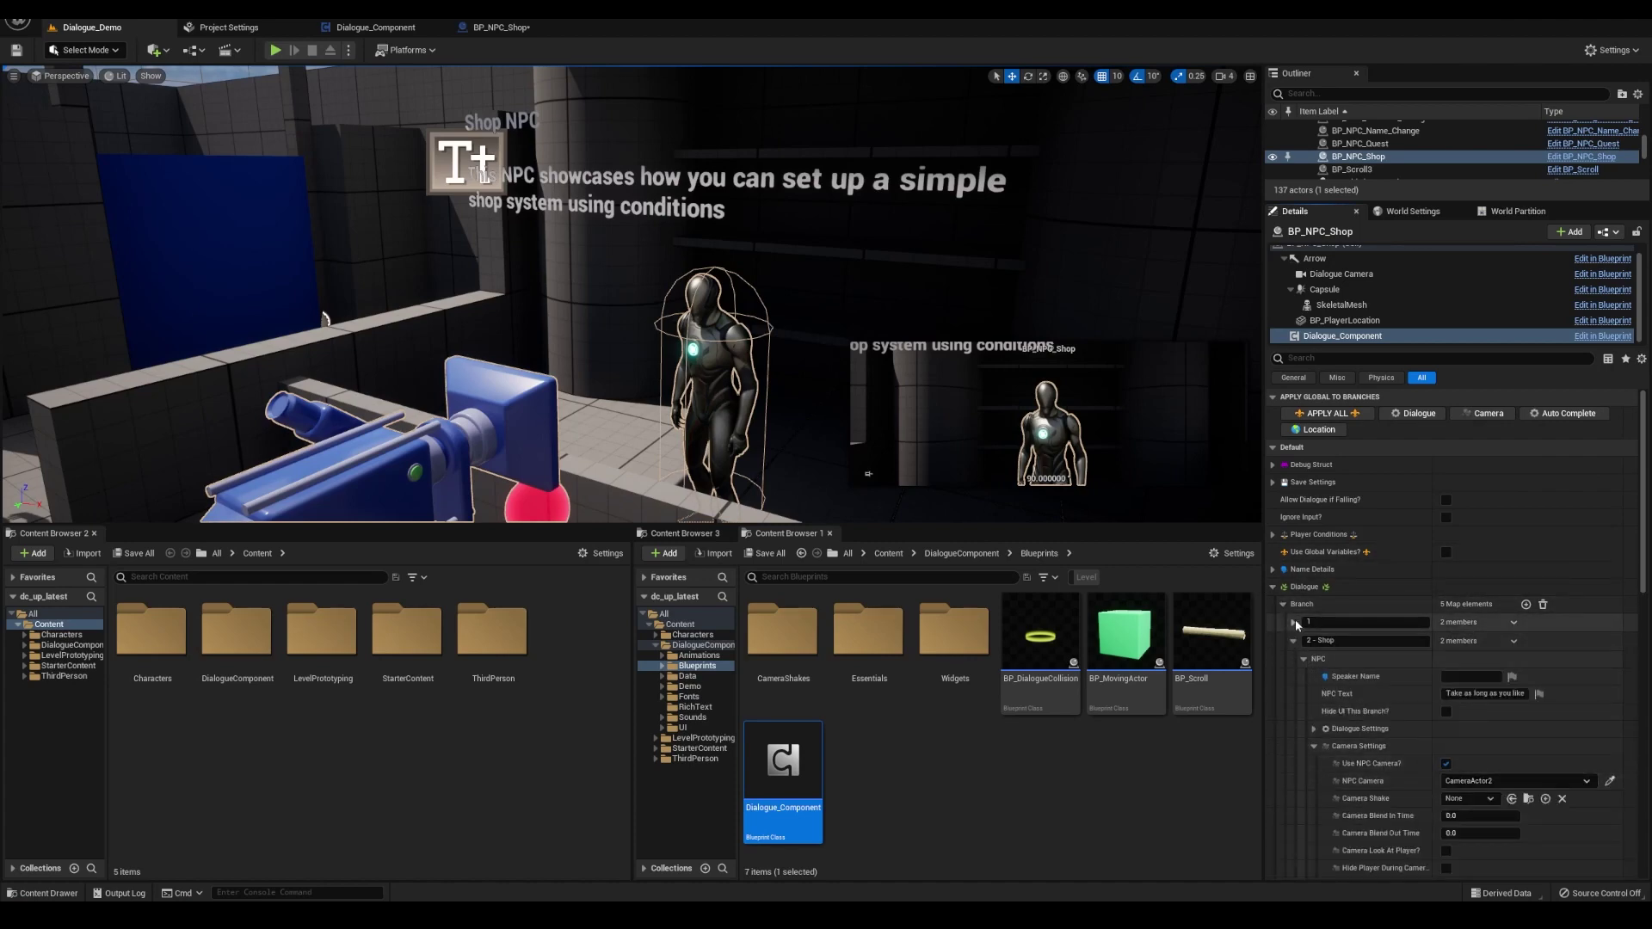
pyautogui.click(1293, 622)
pyautogui.click(1314, 727)
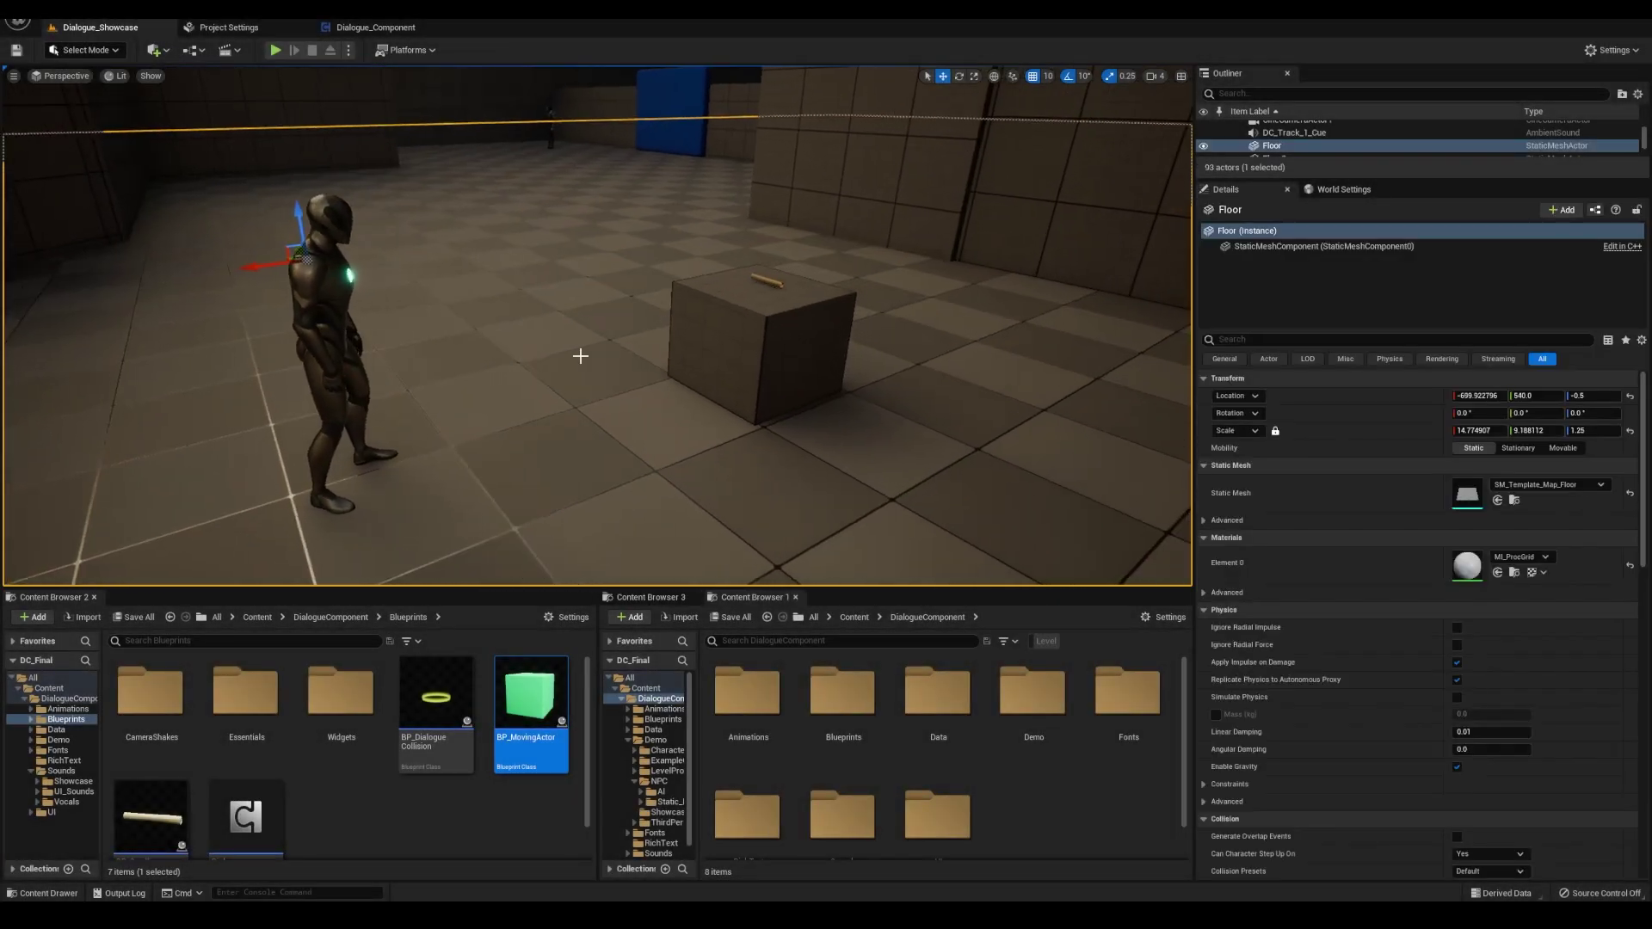
# Select the BP_Key actor on the block and show its Dialogue_Component's dialogue branches
pyautogui.click(757, 278)
pyautogui.scroll(-2, 1236, 325)
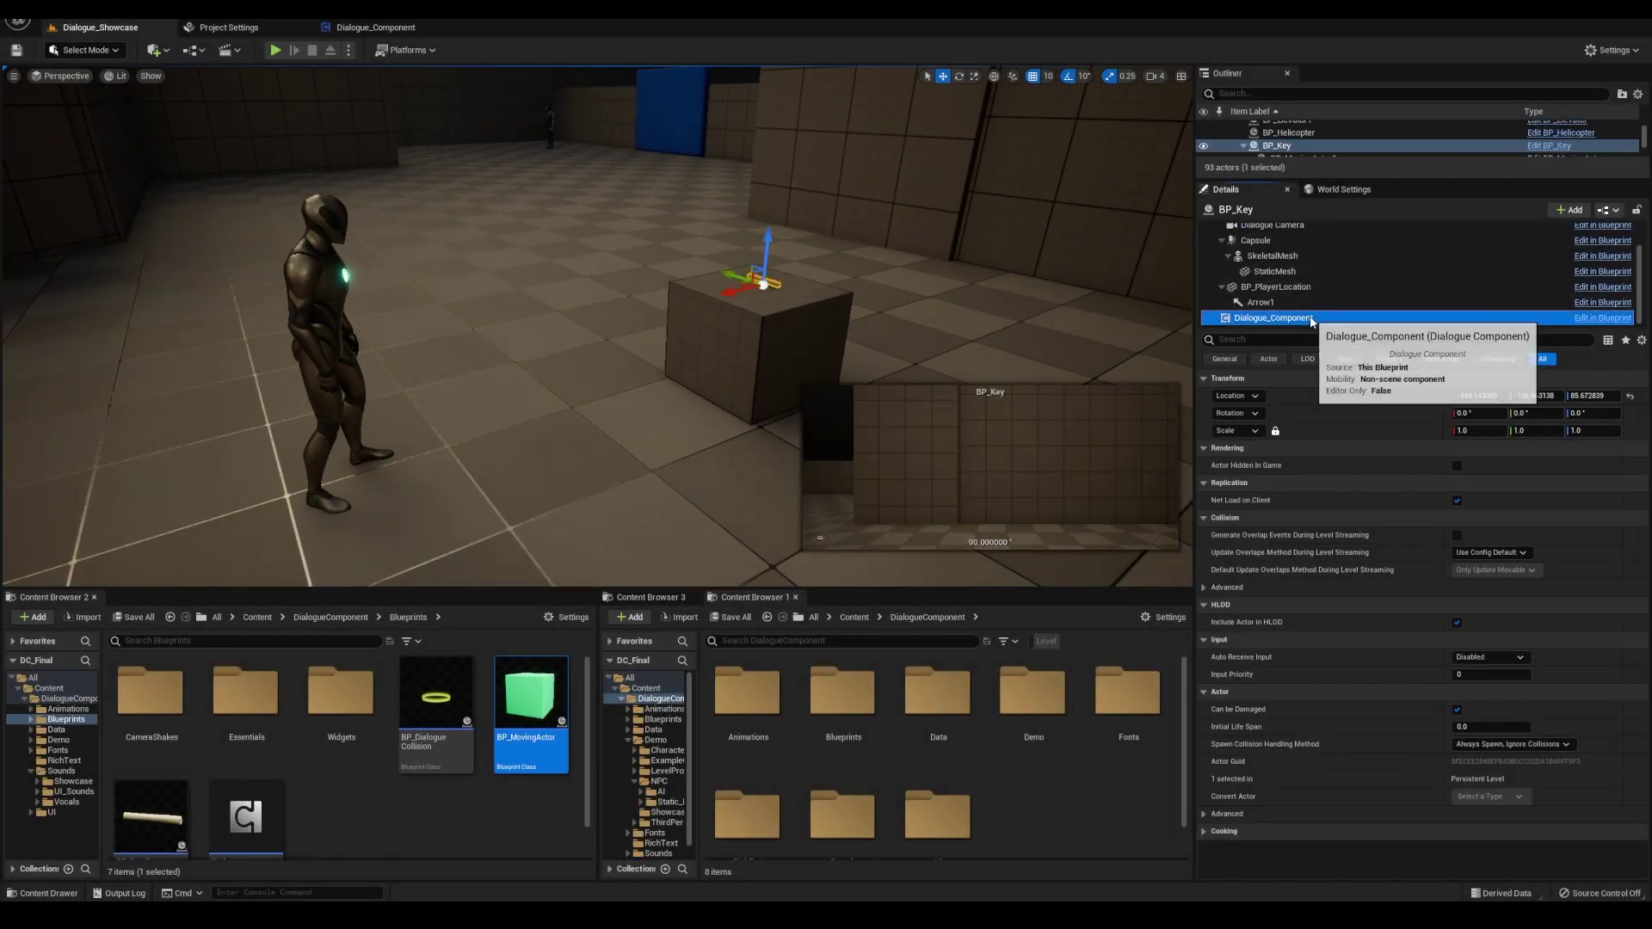
pyautogui.click(1239, 317)
pyautogui.click(1214, 570)
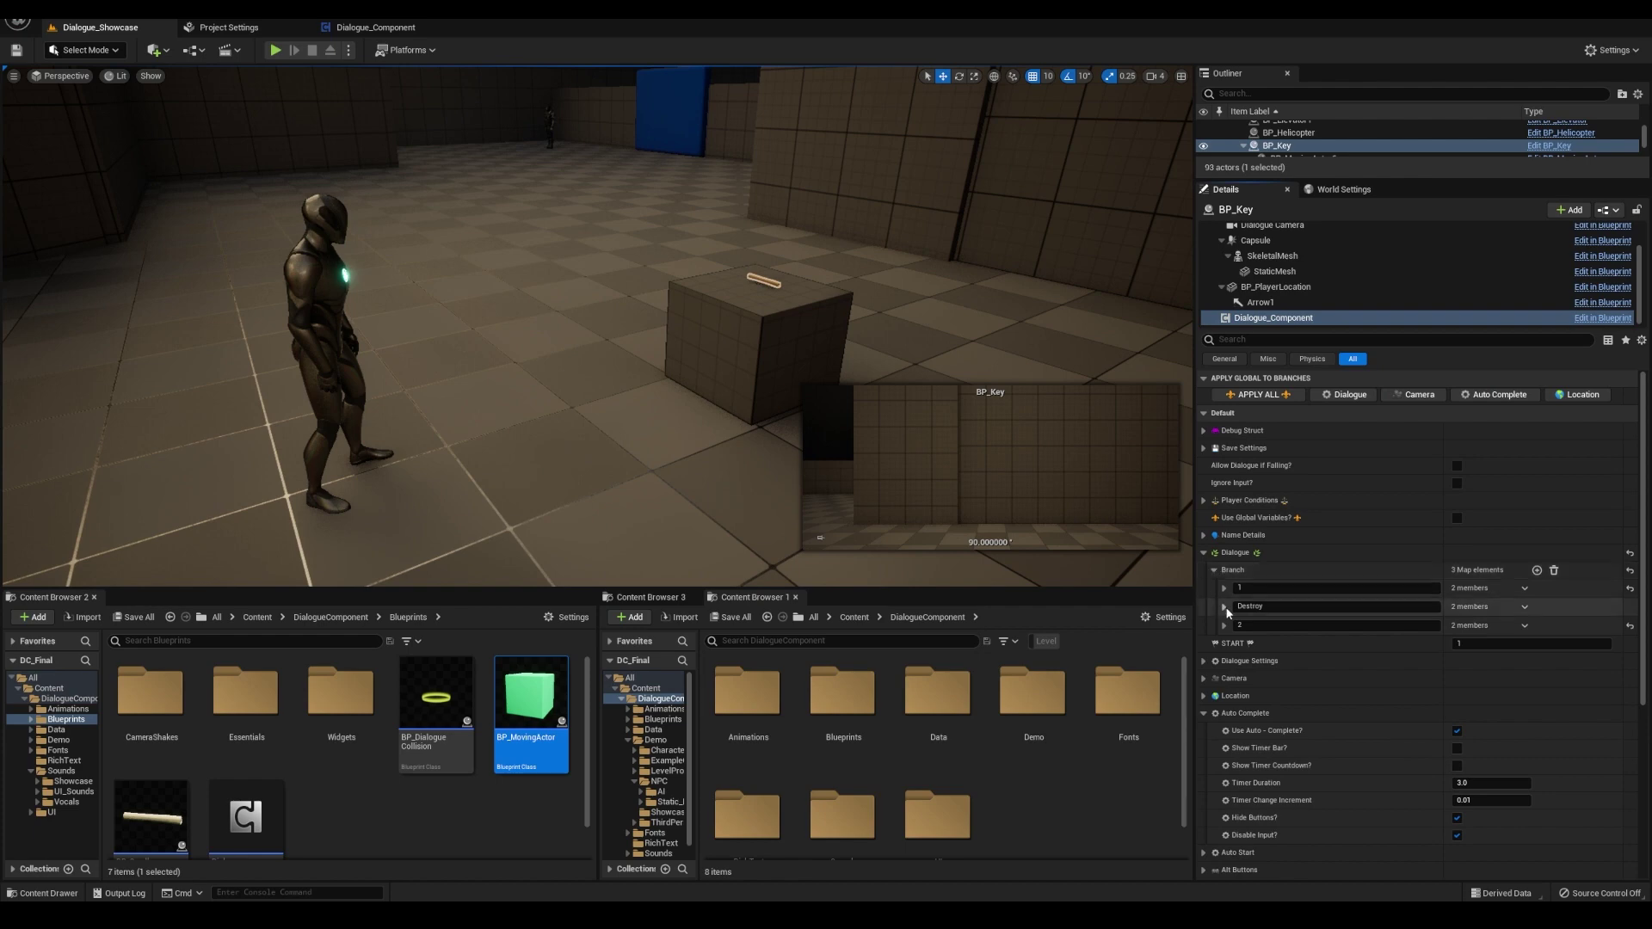
# Inspect the Key condition and the Modify Condition From Player option of branch 1's first player reply
pyautogui.click(1224, 589)
pyautogui.click(1235, 603)
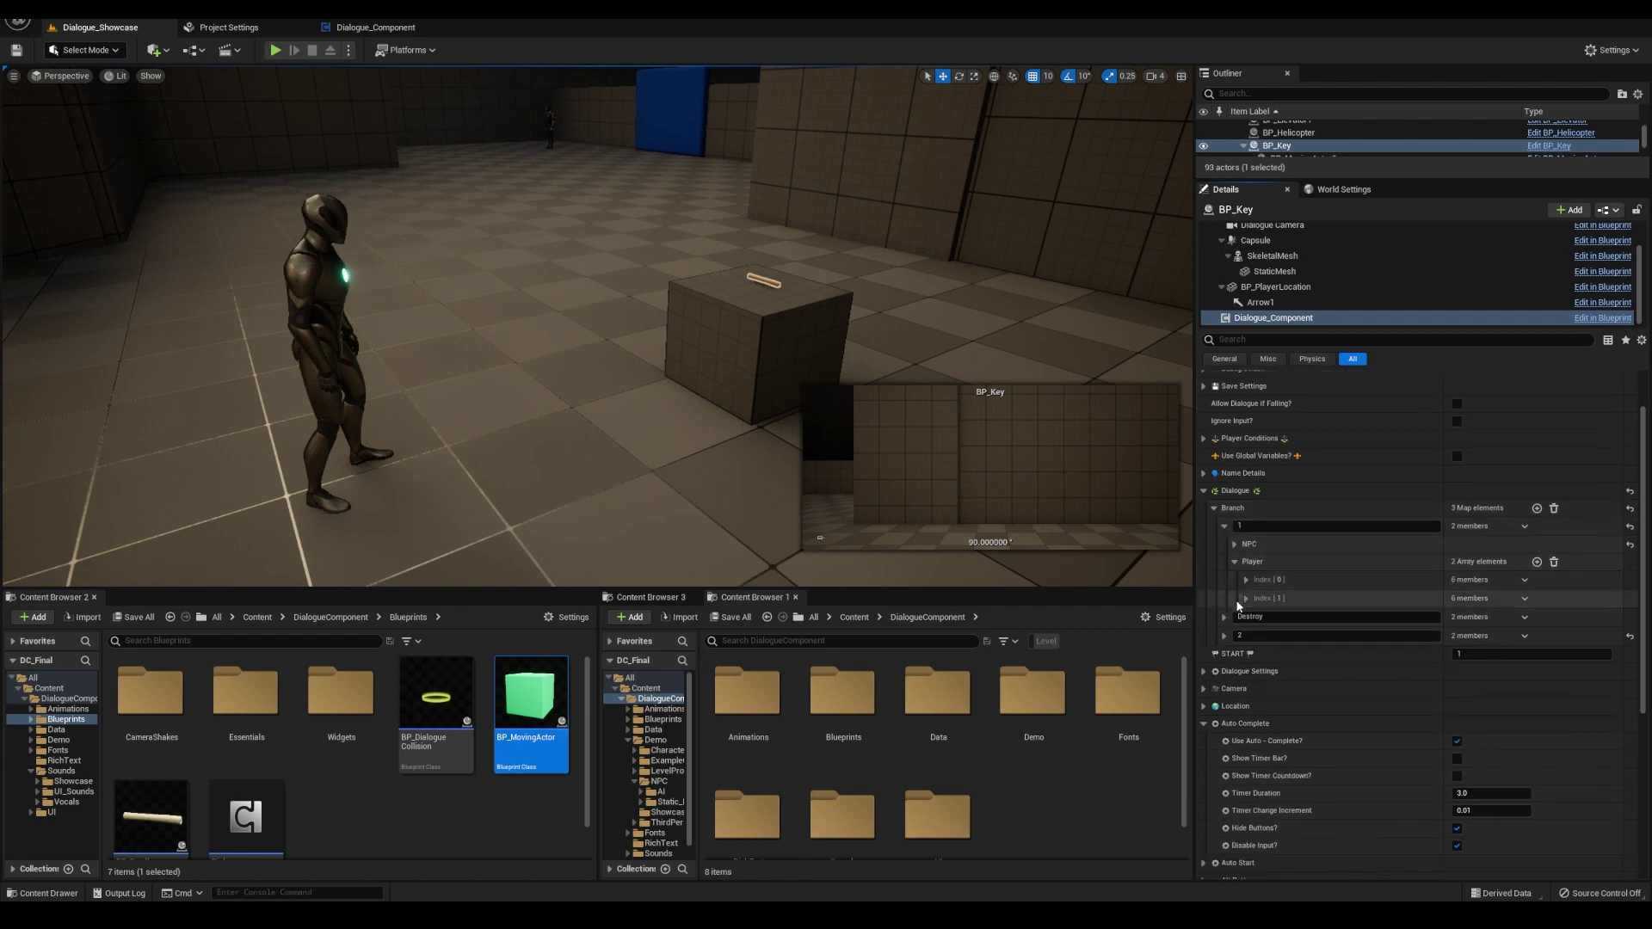
pyautogui.click(1246, 580)
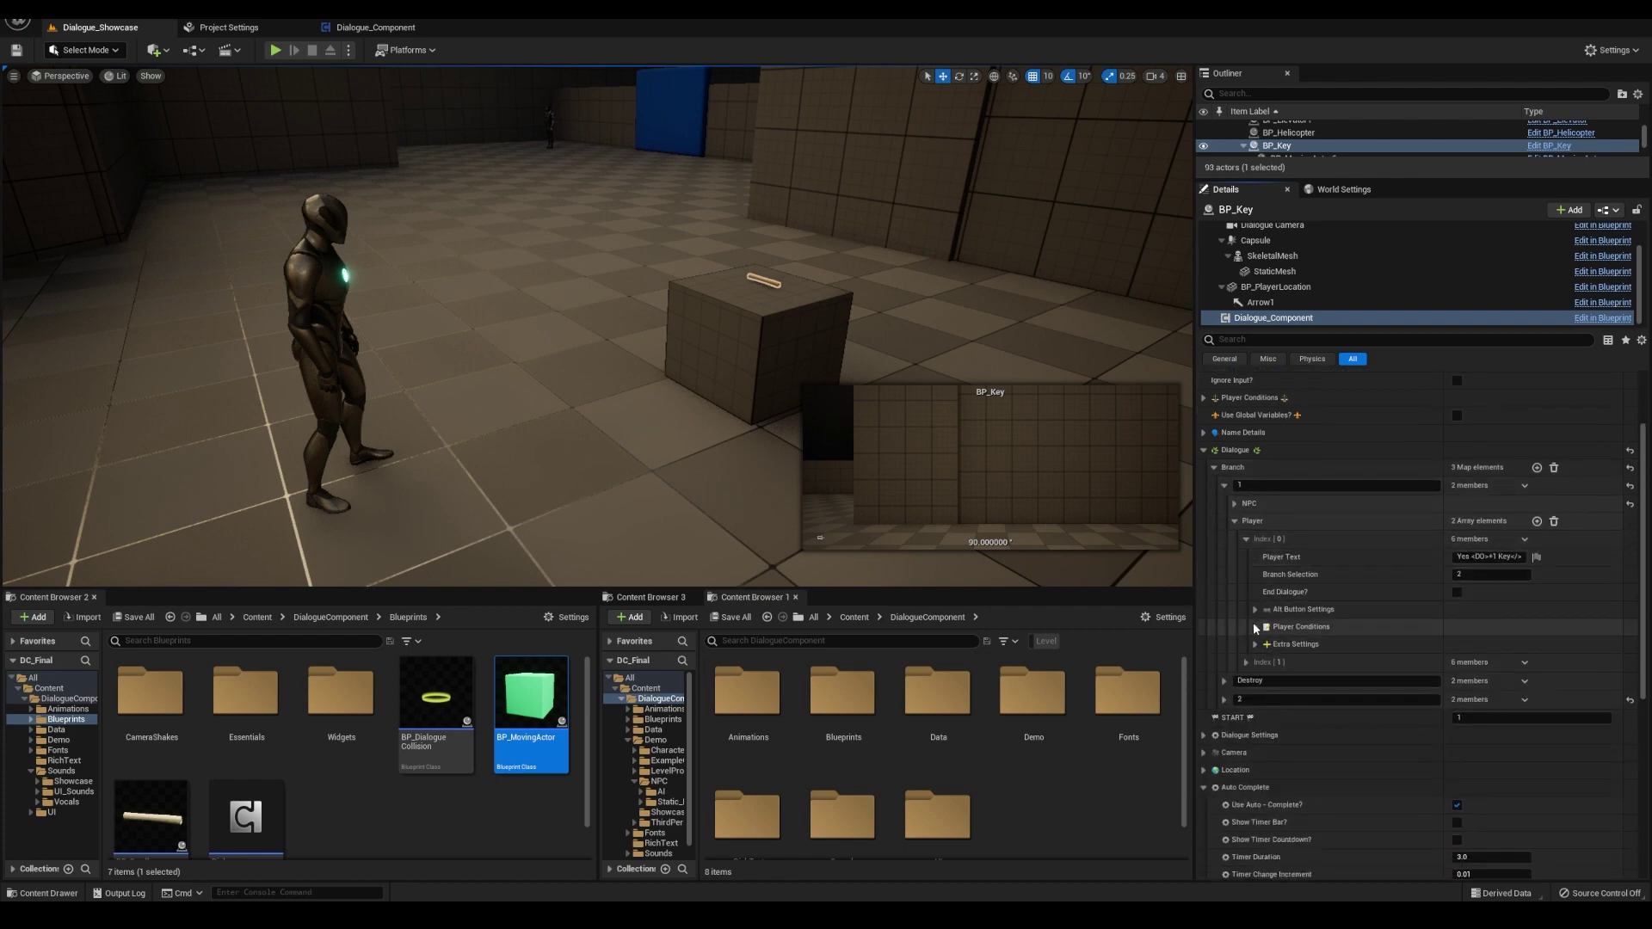
pyautogui.click(1254, 627)
pyautogui.click(1266, 646)
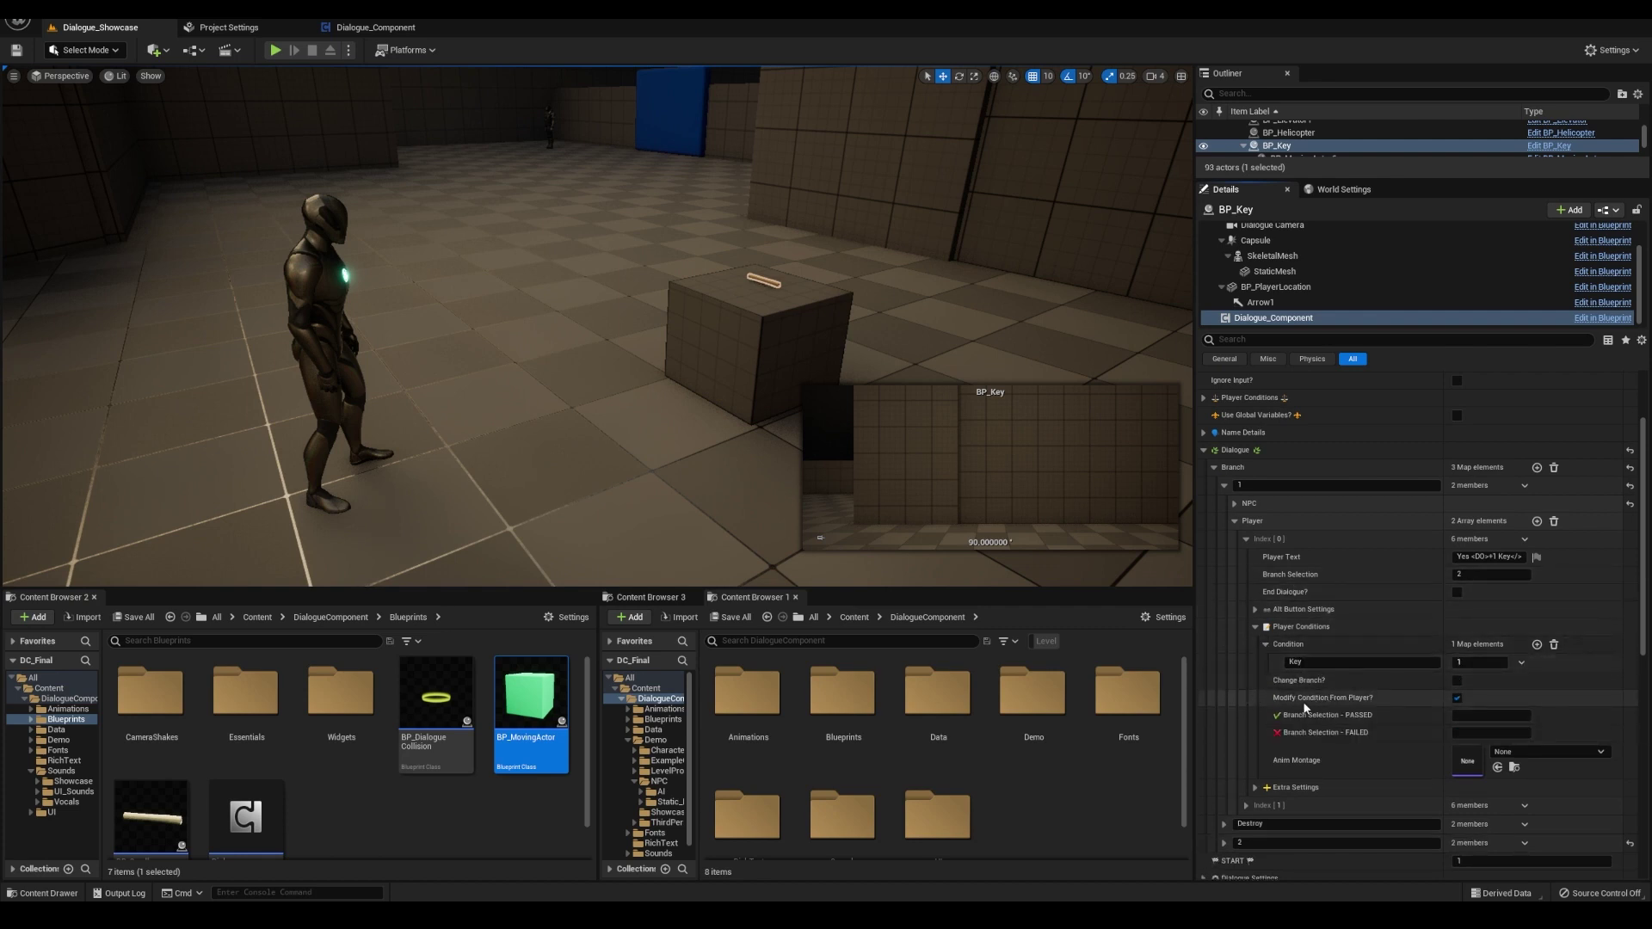
pyautogui.click(1454, 698)
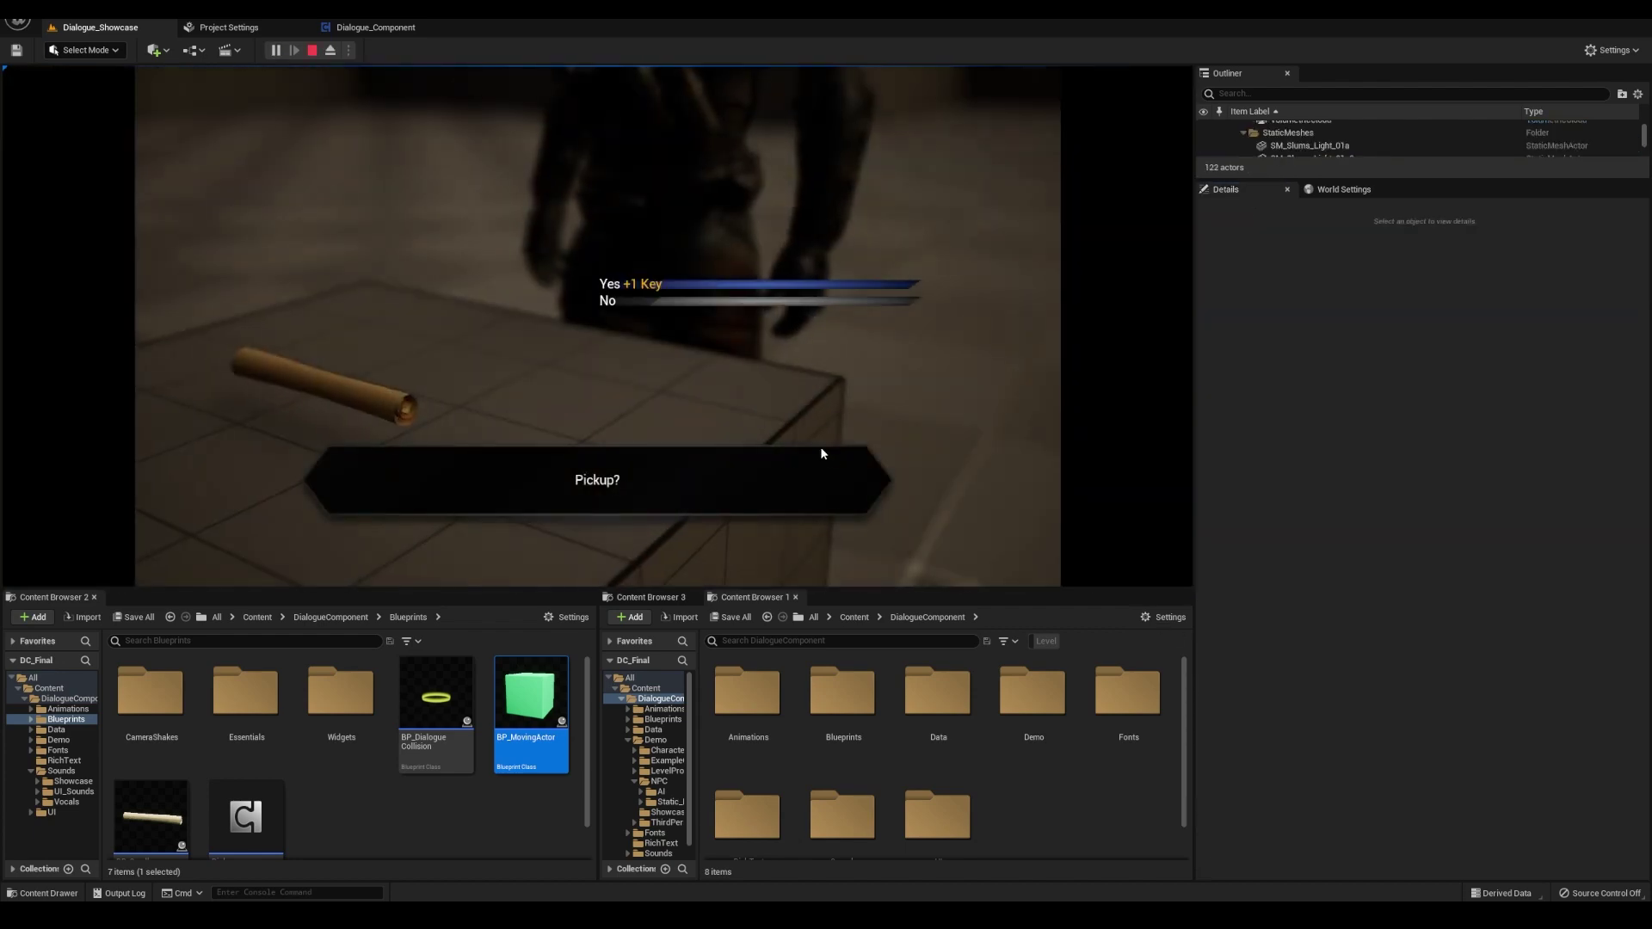
# In the play test, answer Yes to pick up the key and walk the character to the blue door
pyautogui.click(704, 287)
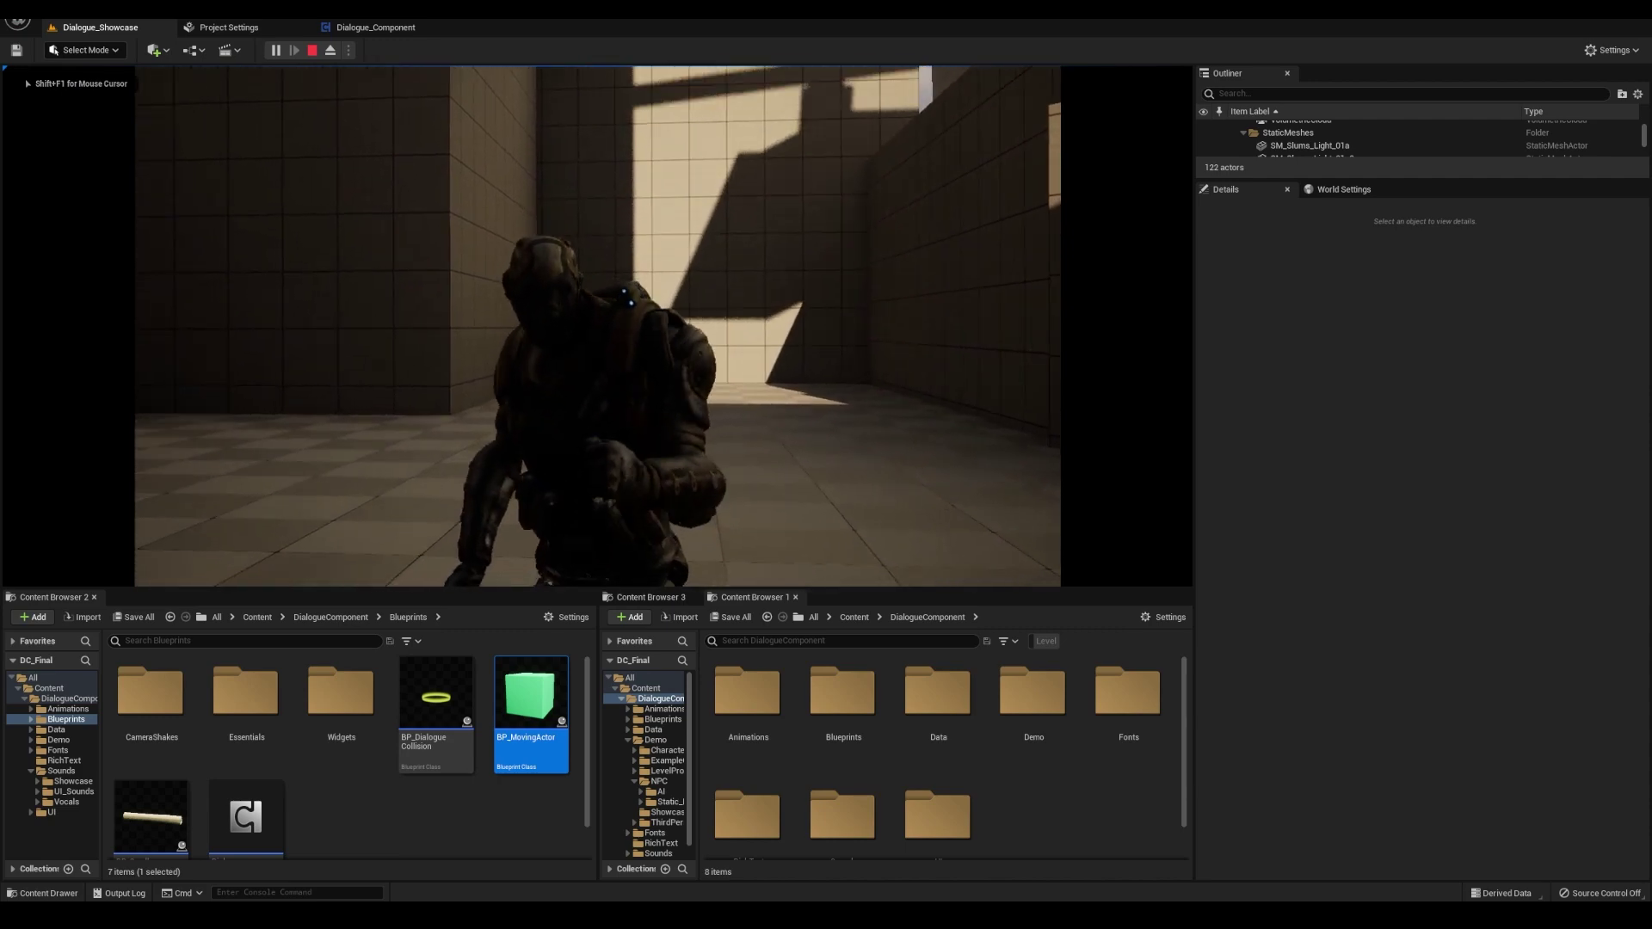
pyautogui.press('s')
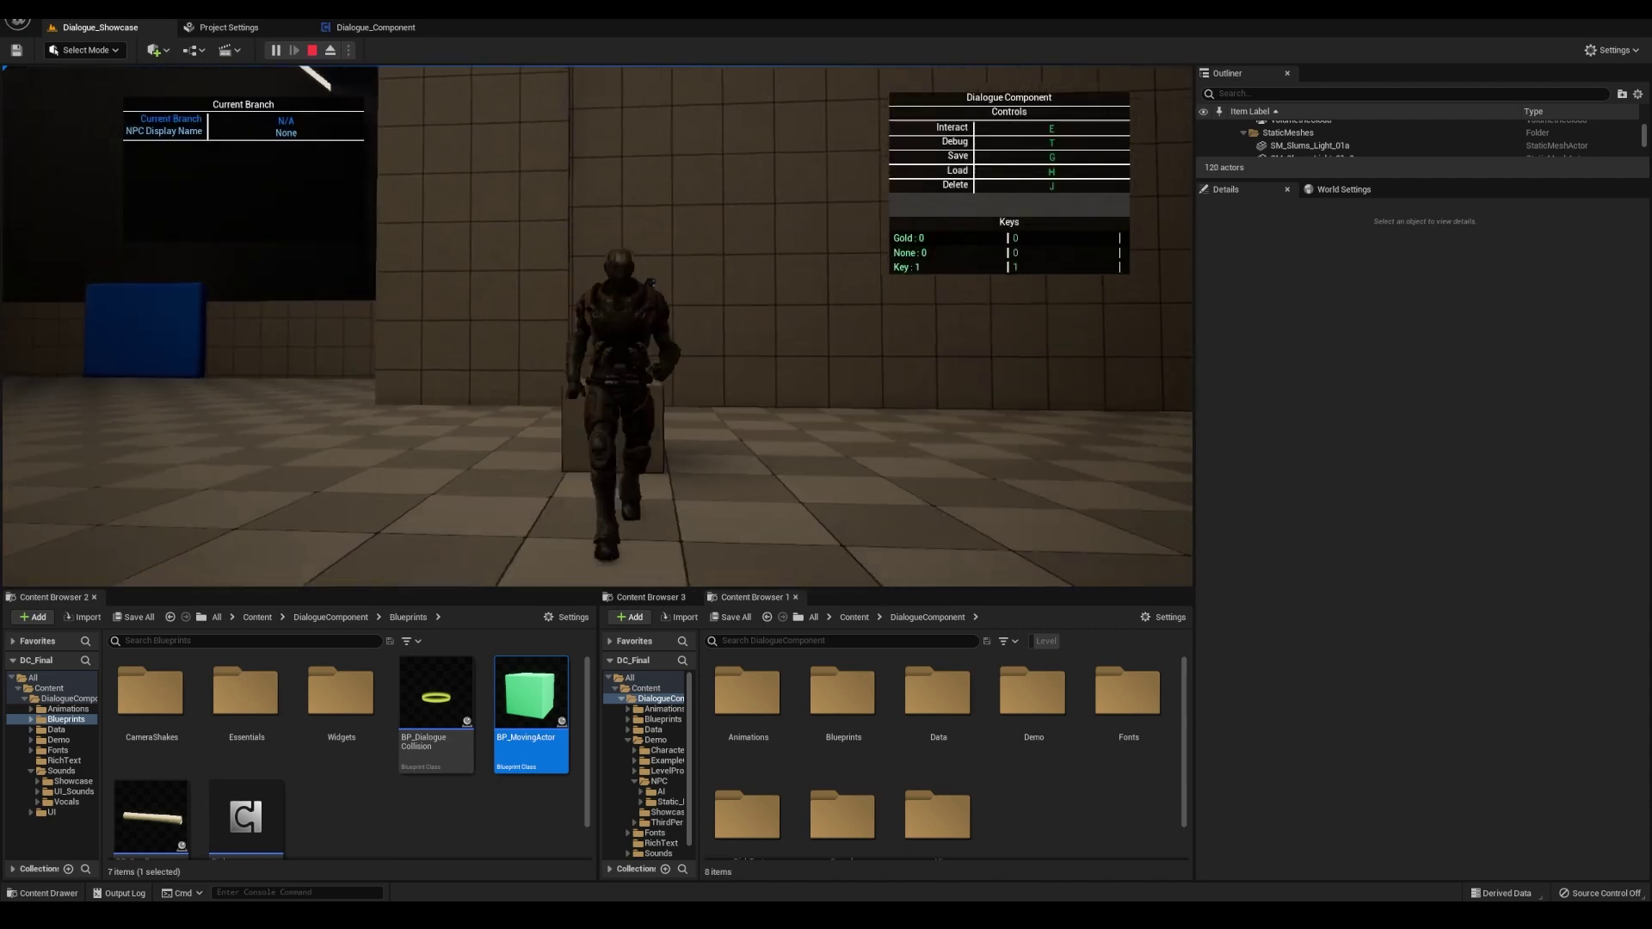
pyautogui.press('a')
pyautogui.press('w')
pyautogui.press('w')
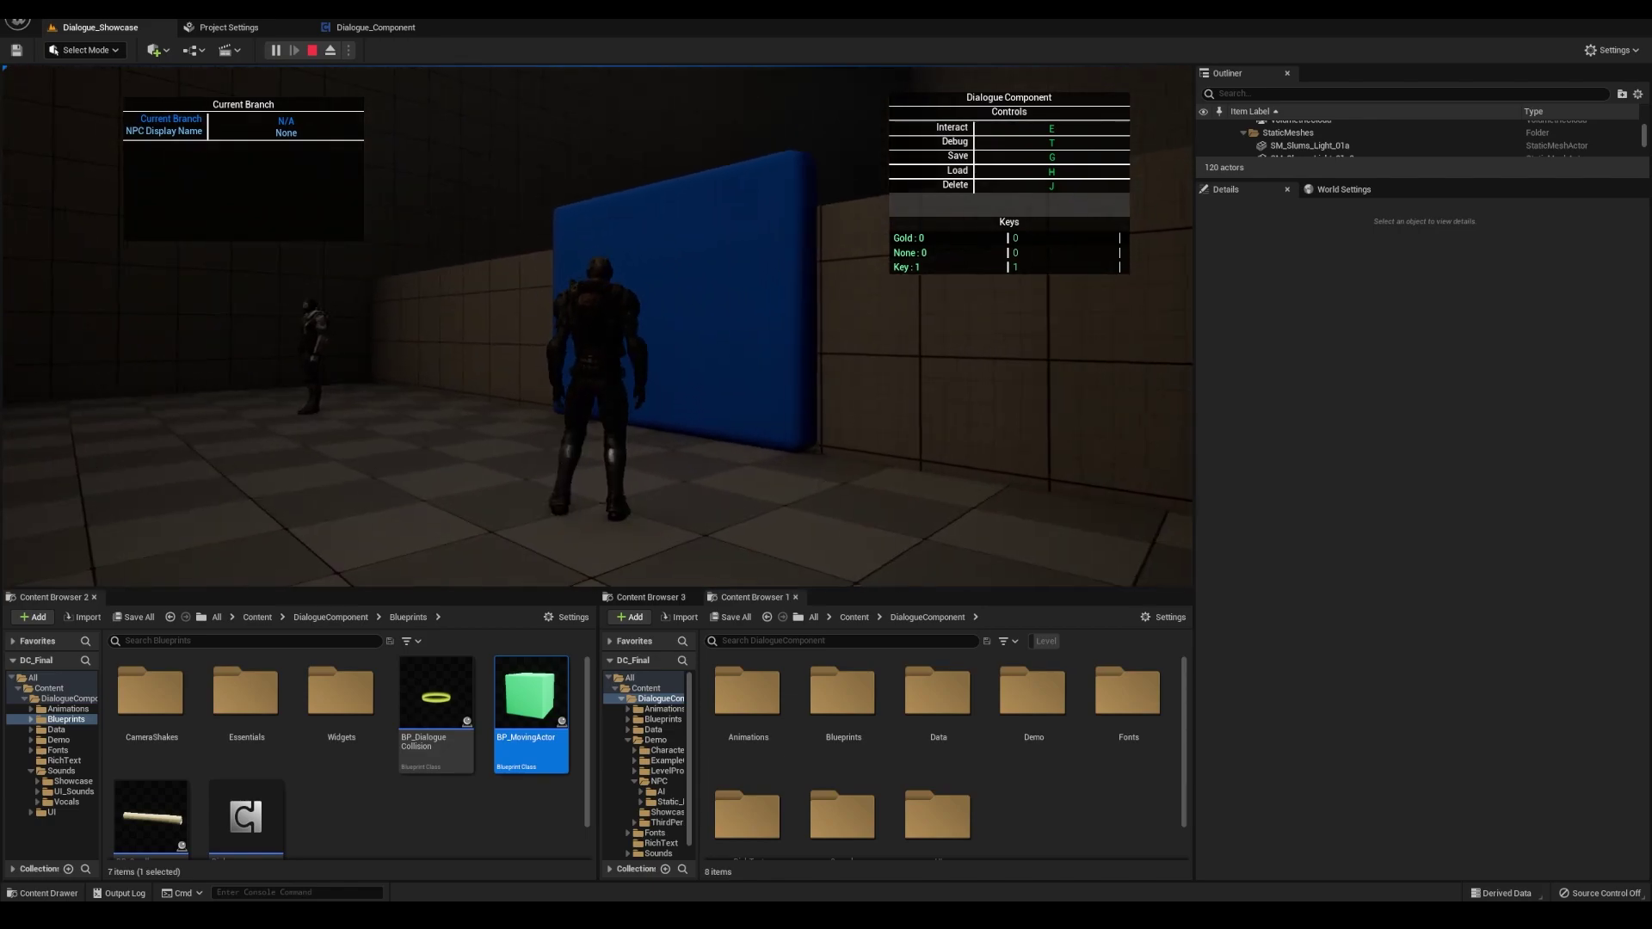
# In full screen without the debug display, choose Open door at the blue door, dismiss the message and walk through
pyautogui.press('F11')
pyautogui.press('t')
pyautogui.press('a')
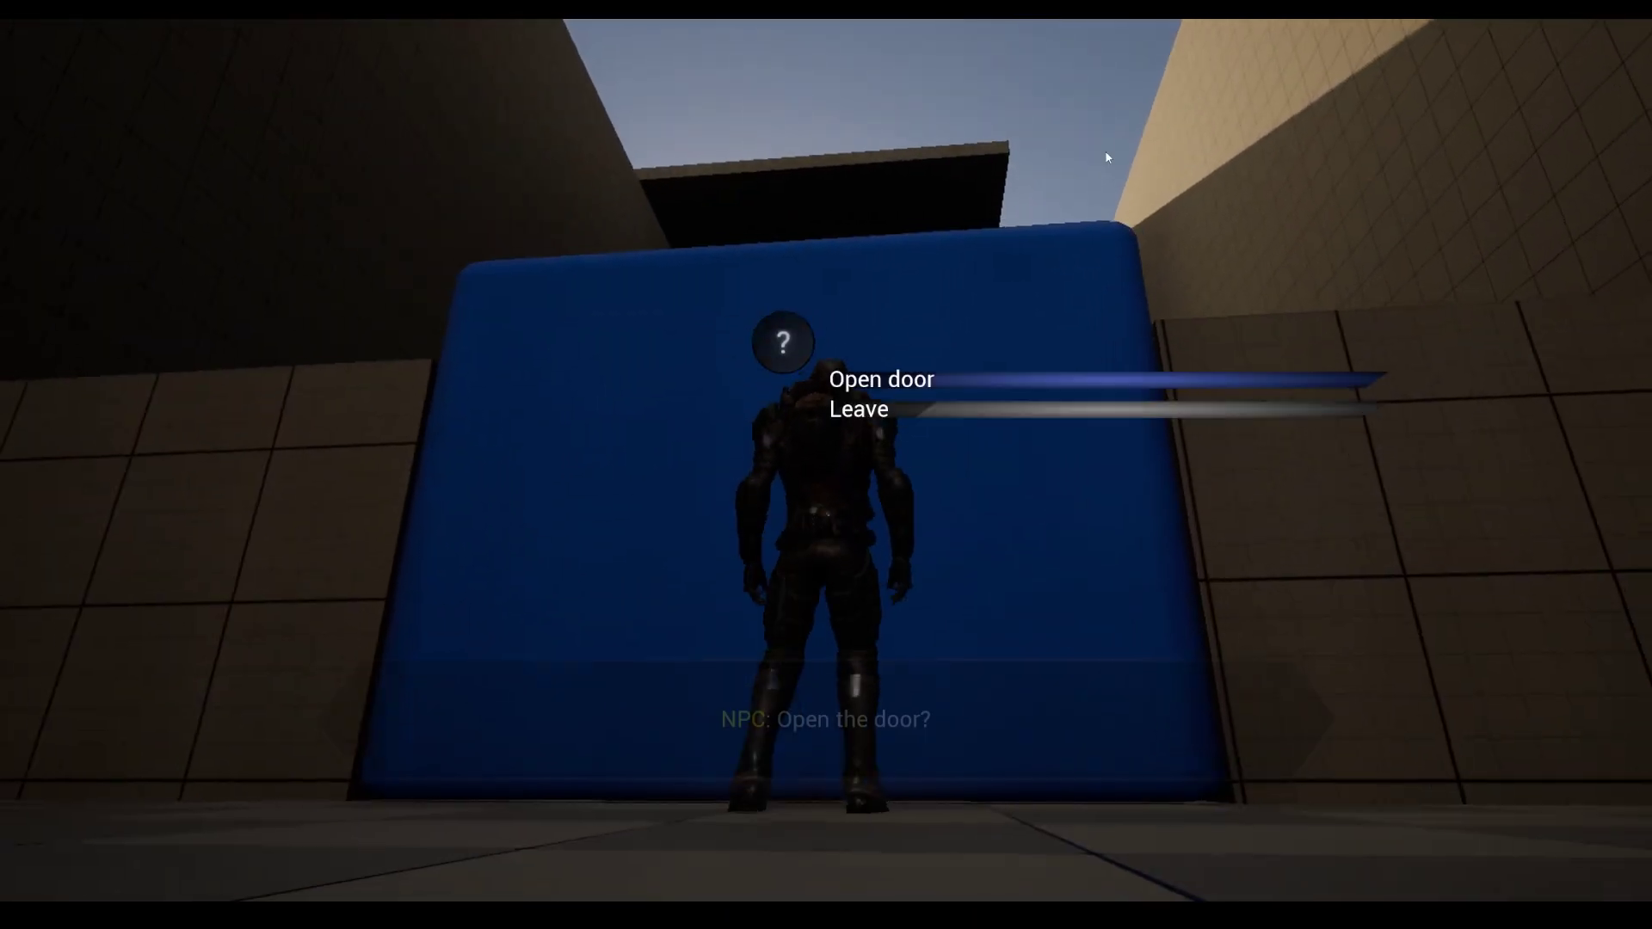
pyautogui.click(937, 383)
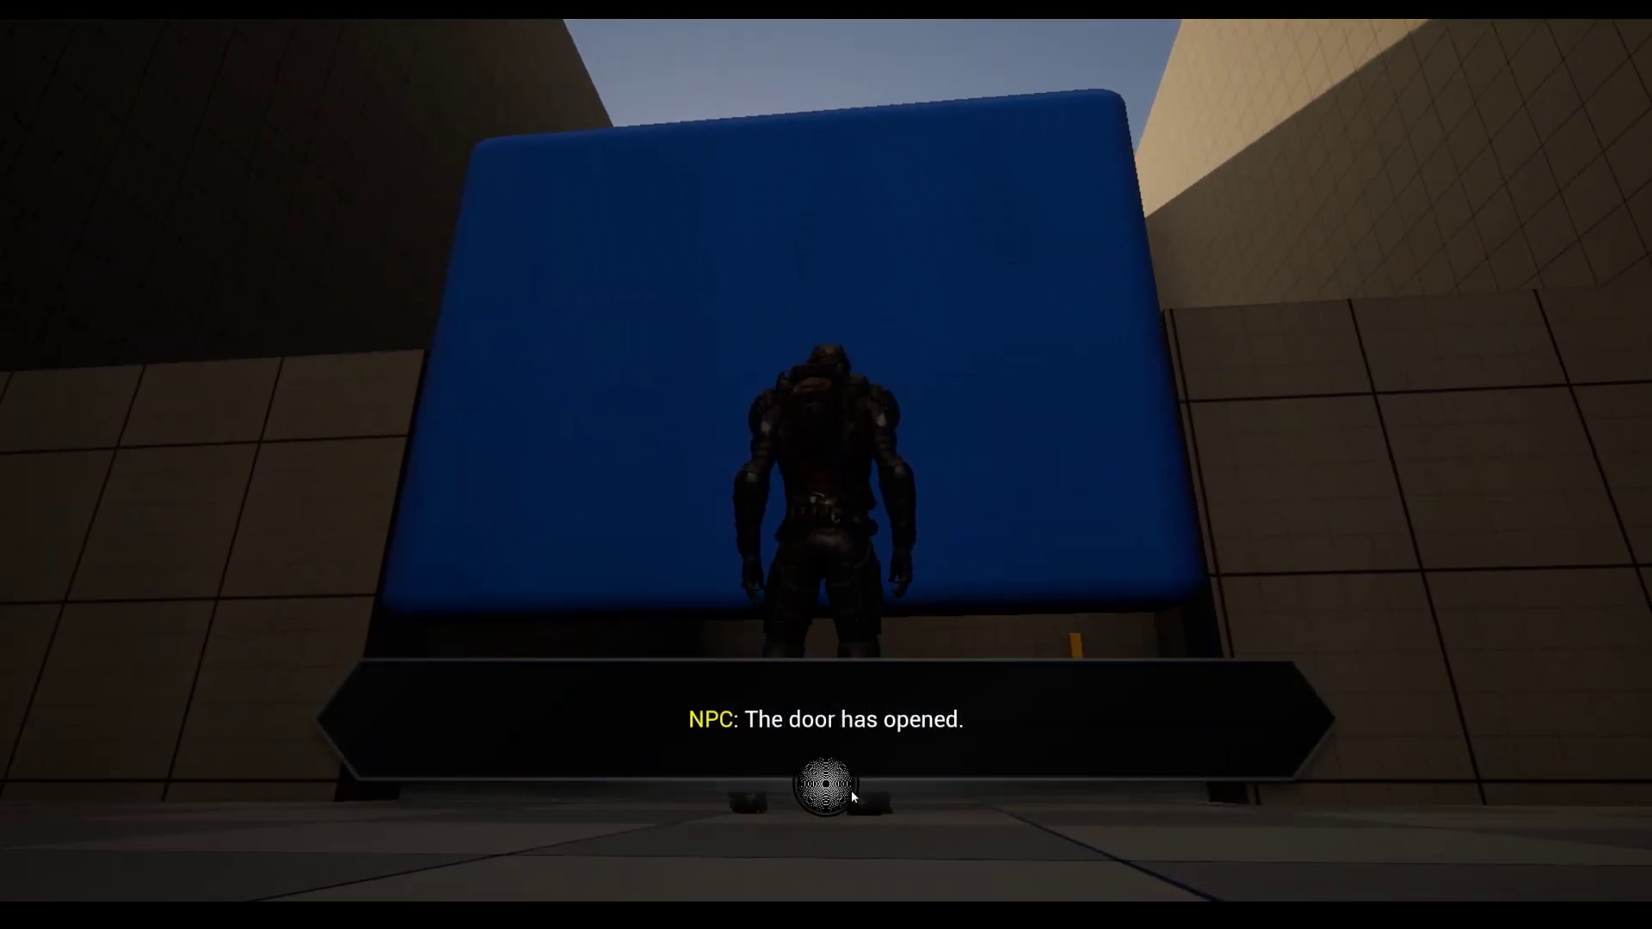
pyautogui.click(850, 791)
pyautogui.press('d')
pyautogui.press('w')
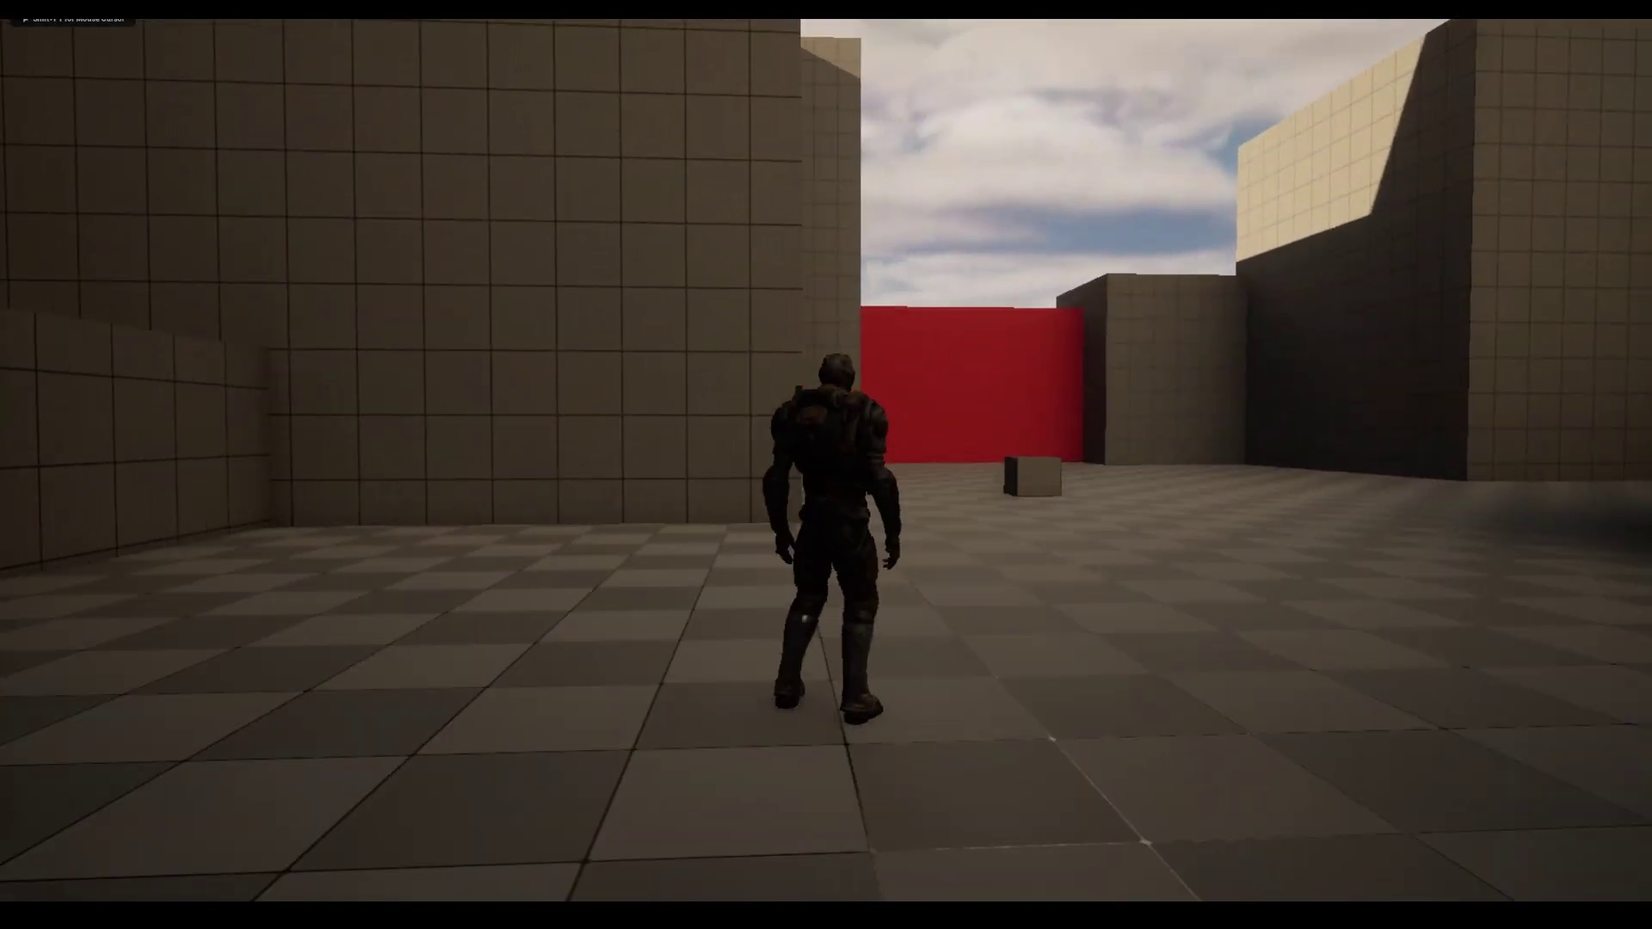
# End the play test, aim the viewport at the key's block and leave full screen
pyautogui.press('Escape')
pyautogui.moveTo(826, 465); pyautogui.dragTo(646, 542, button='right')
pyautogui.press('w')
pyautogui.press('s')
pyautogui.moveTo(1110, 605); pyautogui.dragTo(843, 605, button='right')
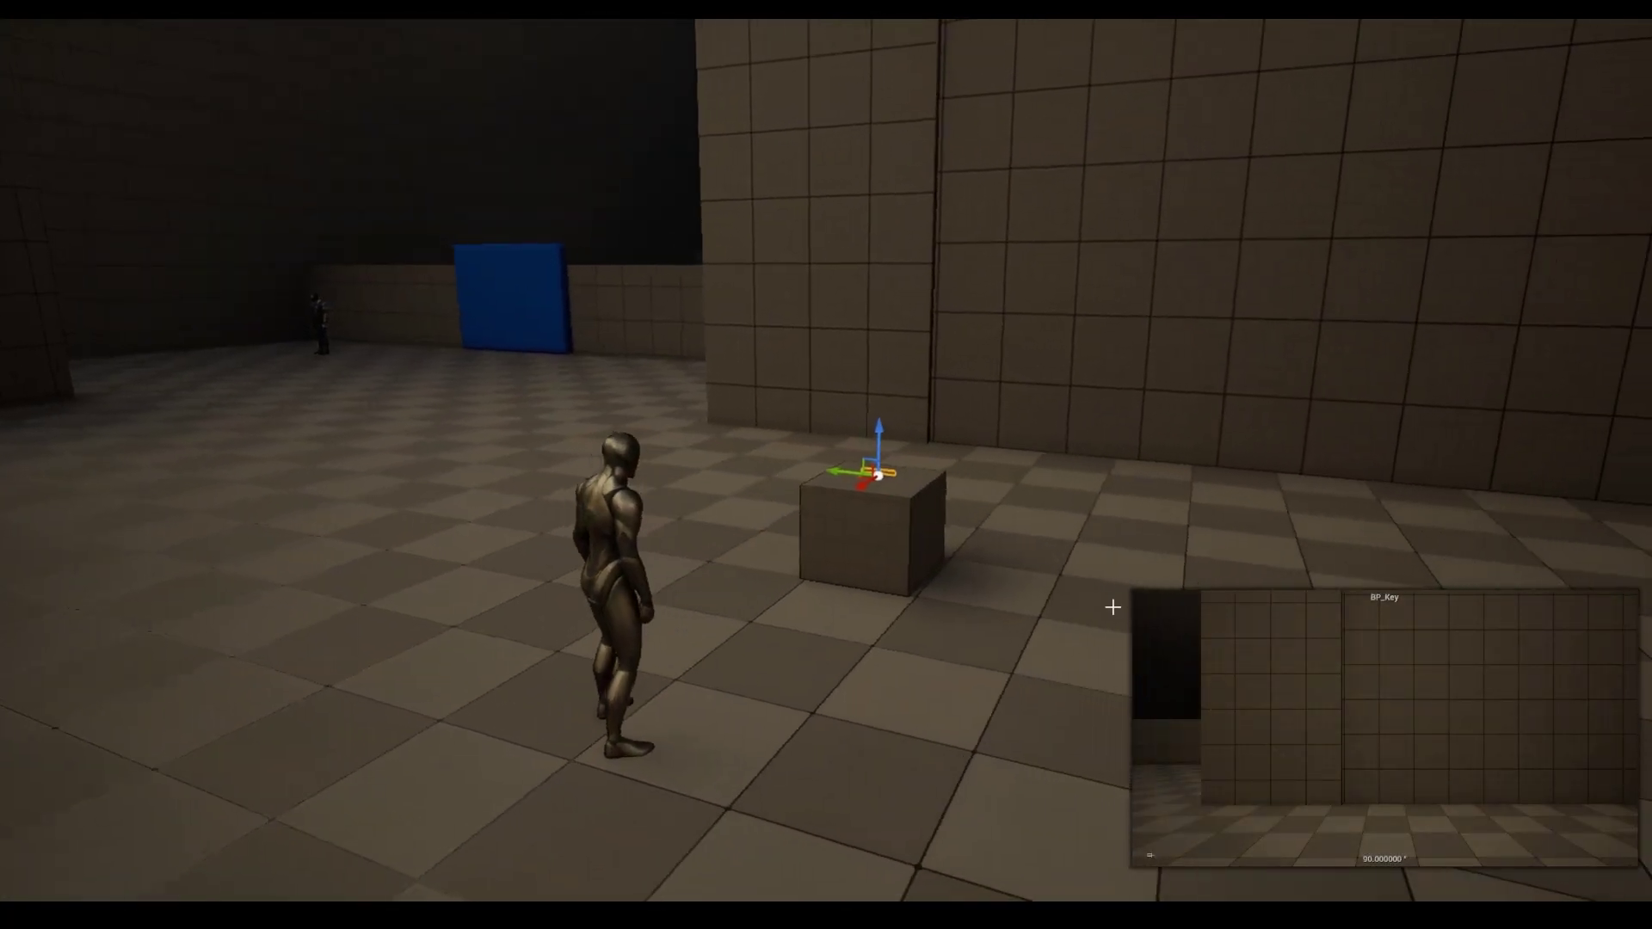
pyautogui.press('F11')
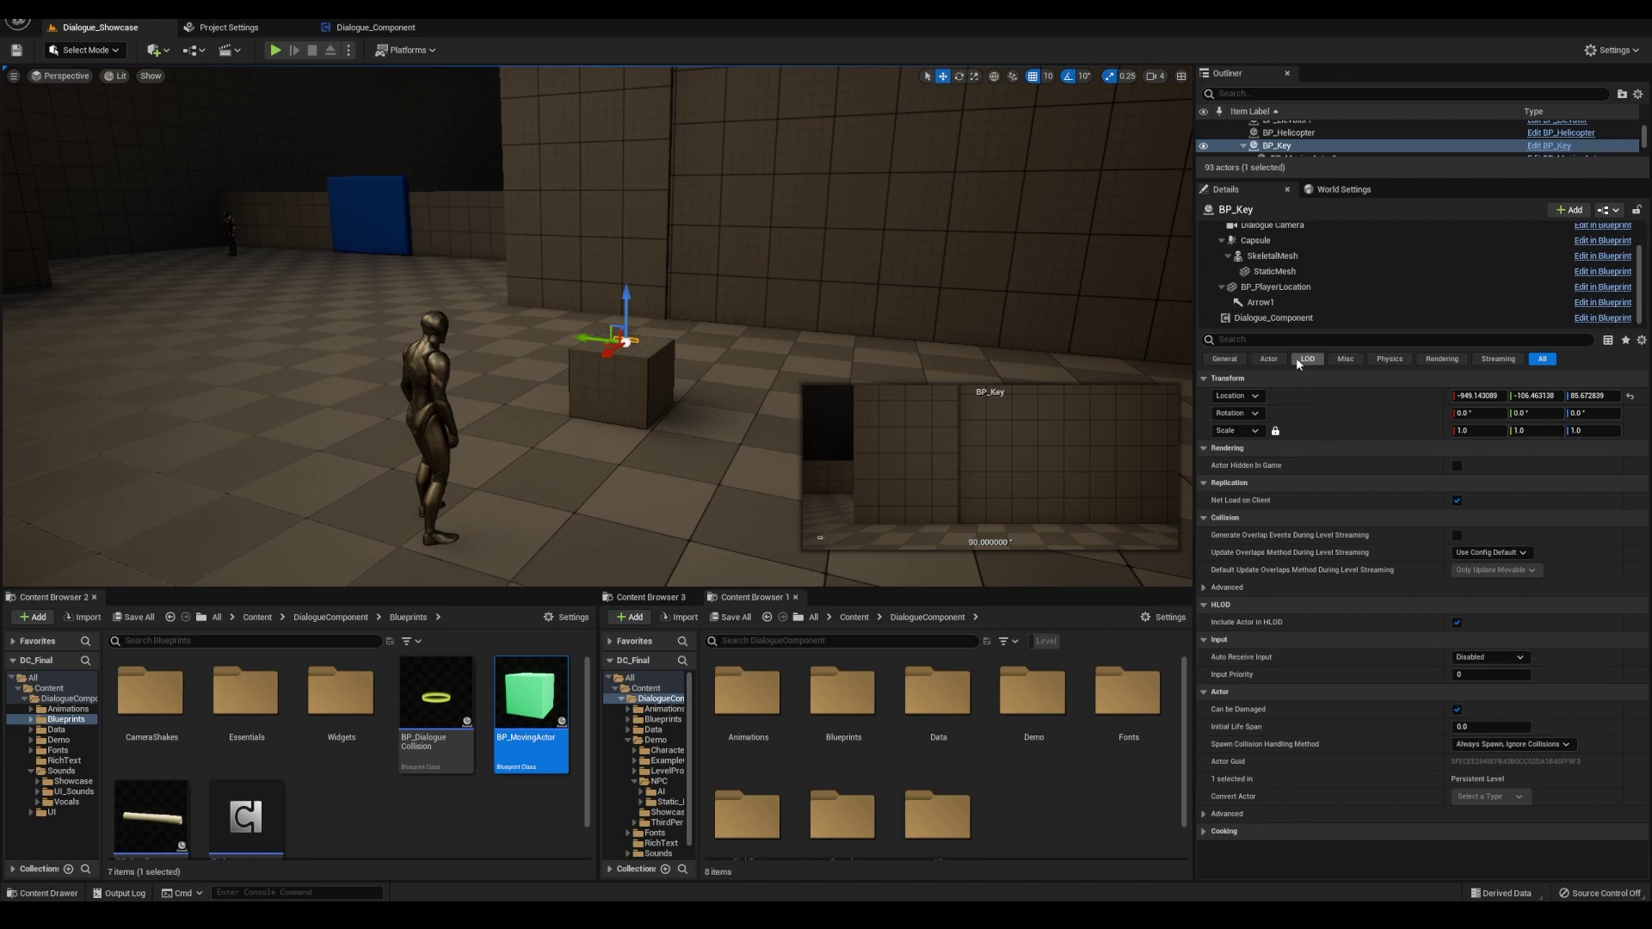
# Inspect the Name Change NPC's global Auto Complete settings in its Dialogue Component, including Hide Buttons and Disable Input
pyautogui.click(1290, 317)
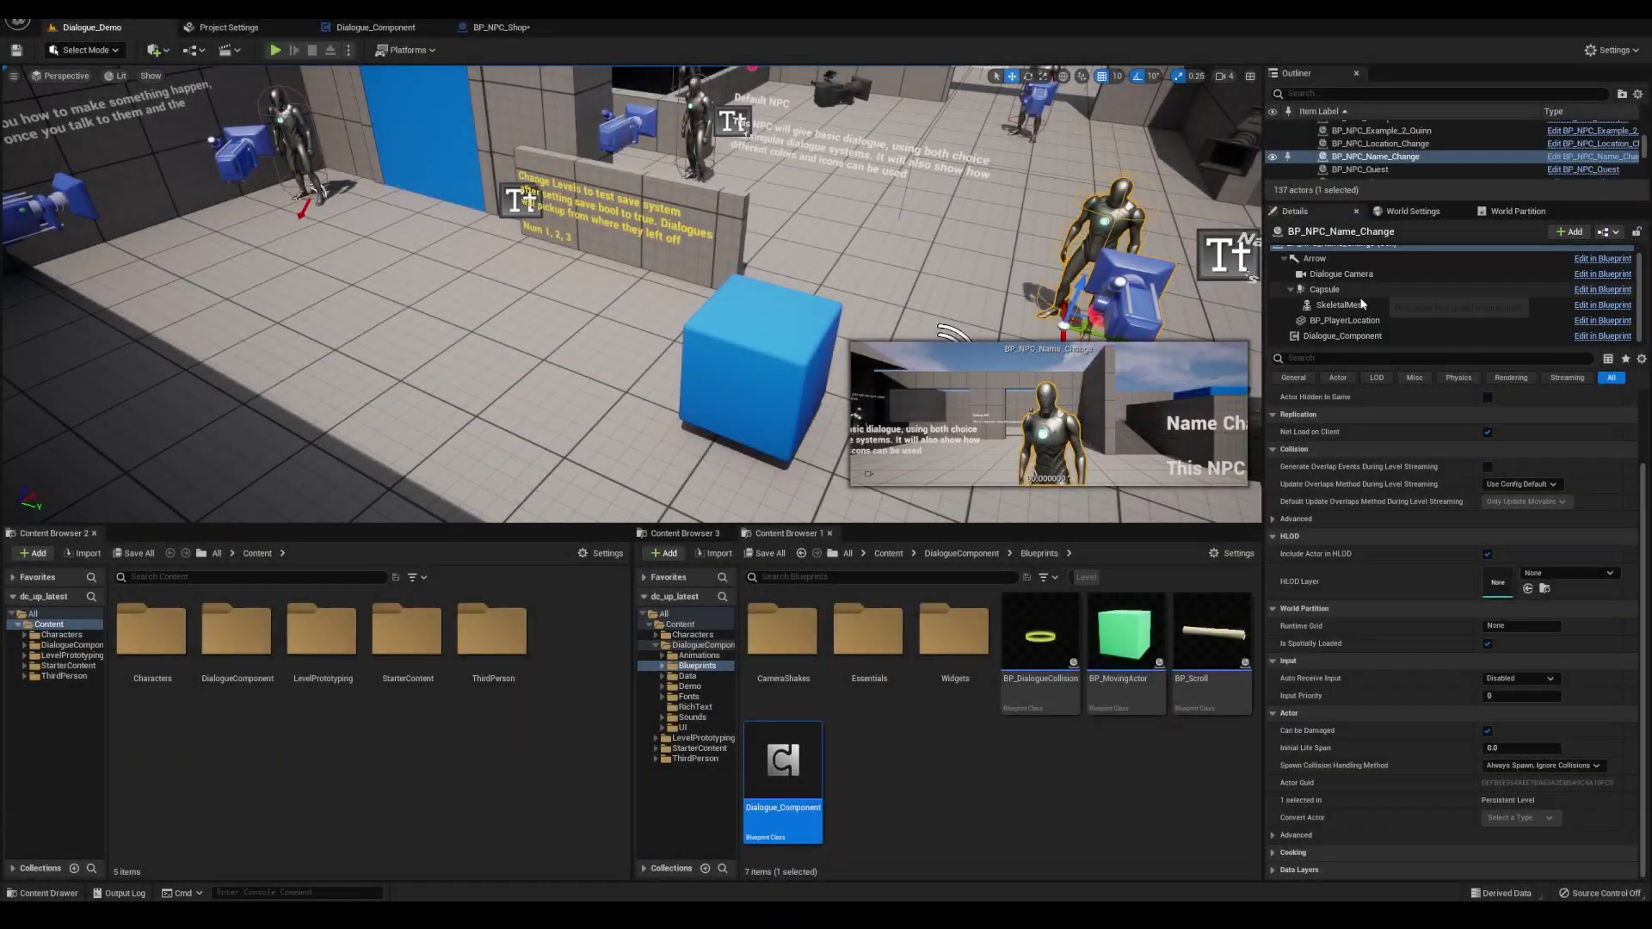
pyautogui.doubleClick(1357, 336)
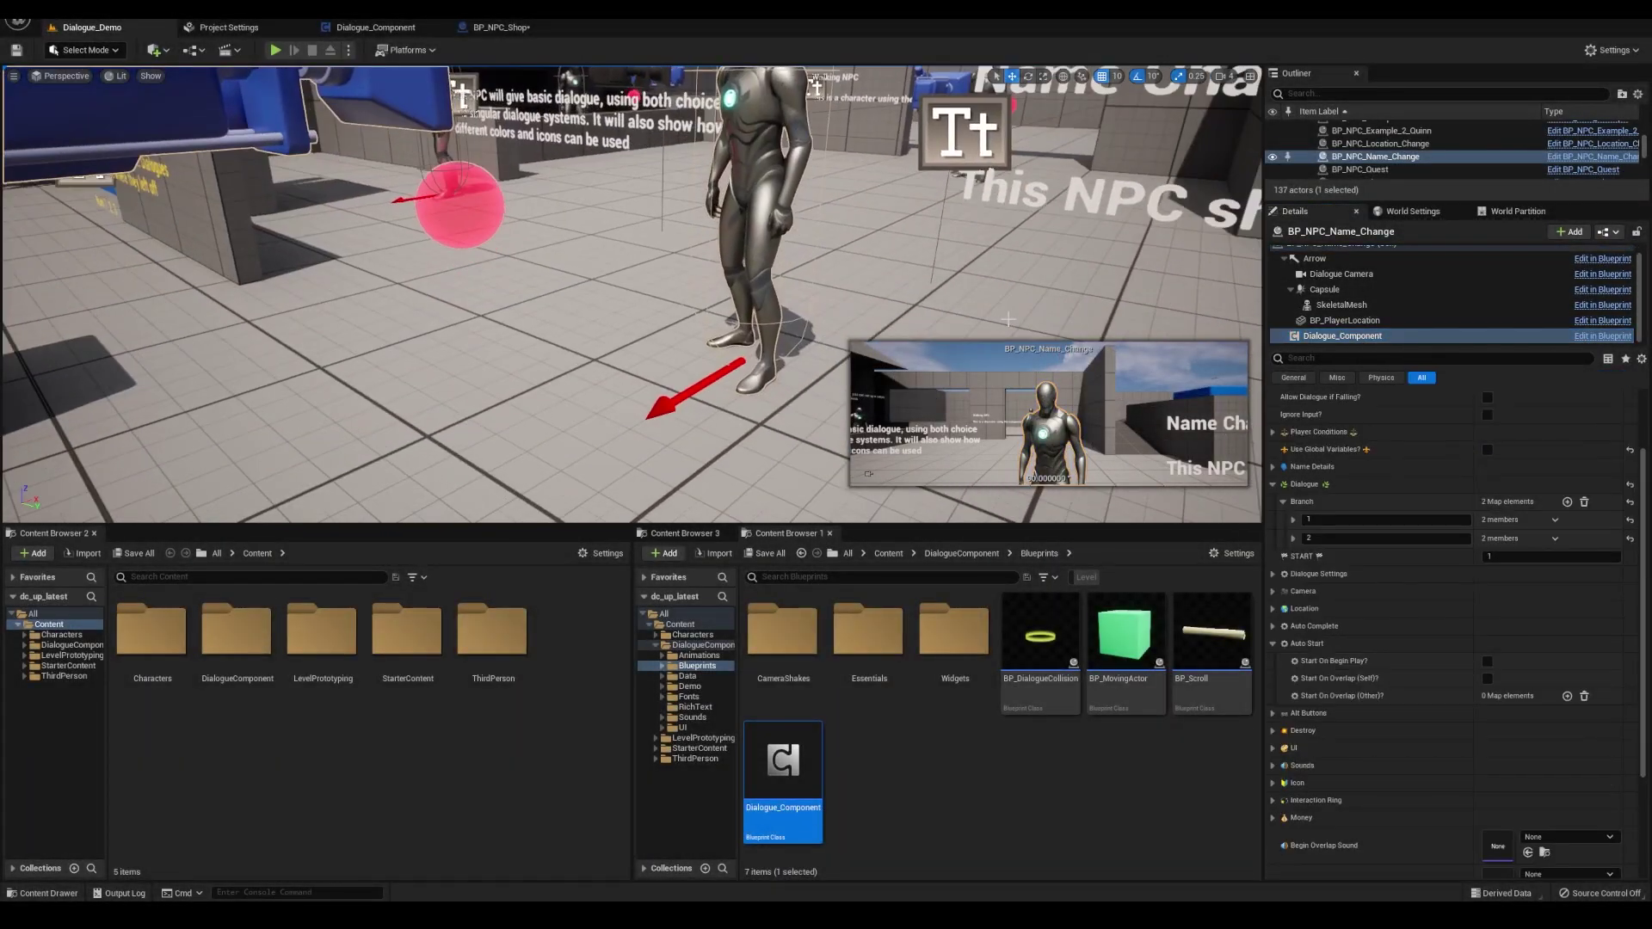
pyautogui.click(1282, 626)
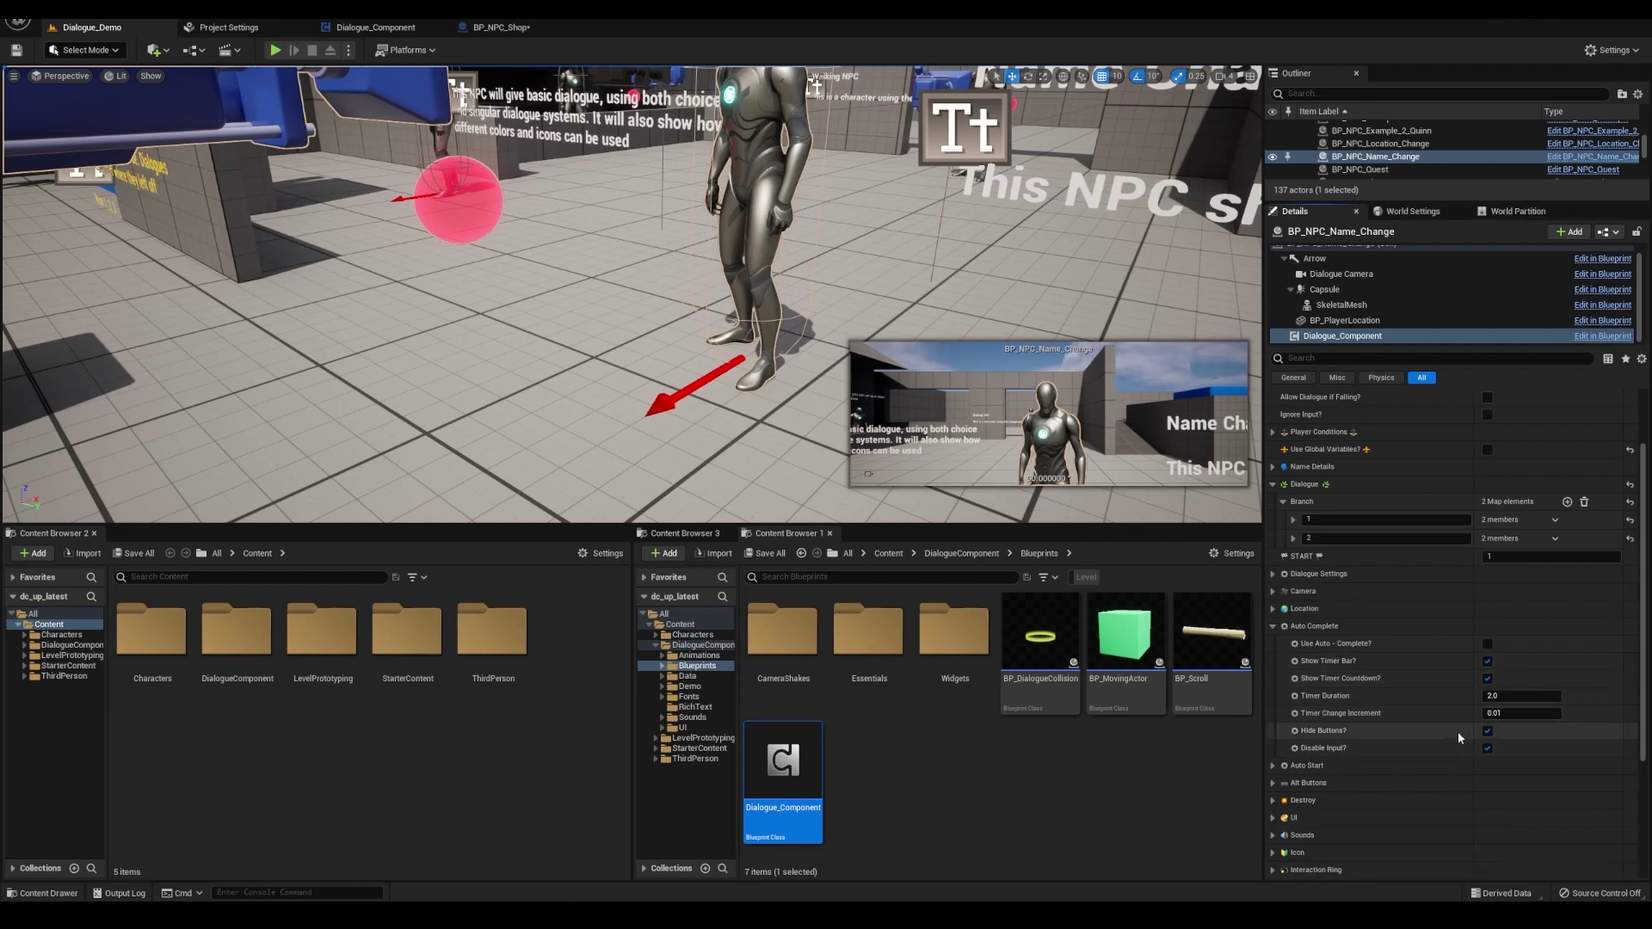
pyautogui.click(1486, 731)
pyautogui.click(1487, 747)
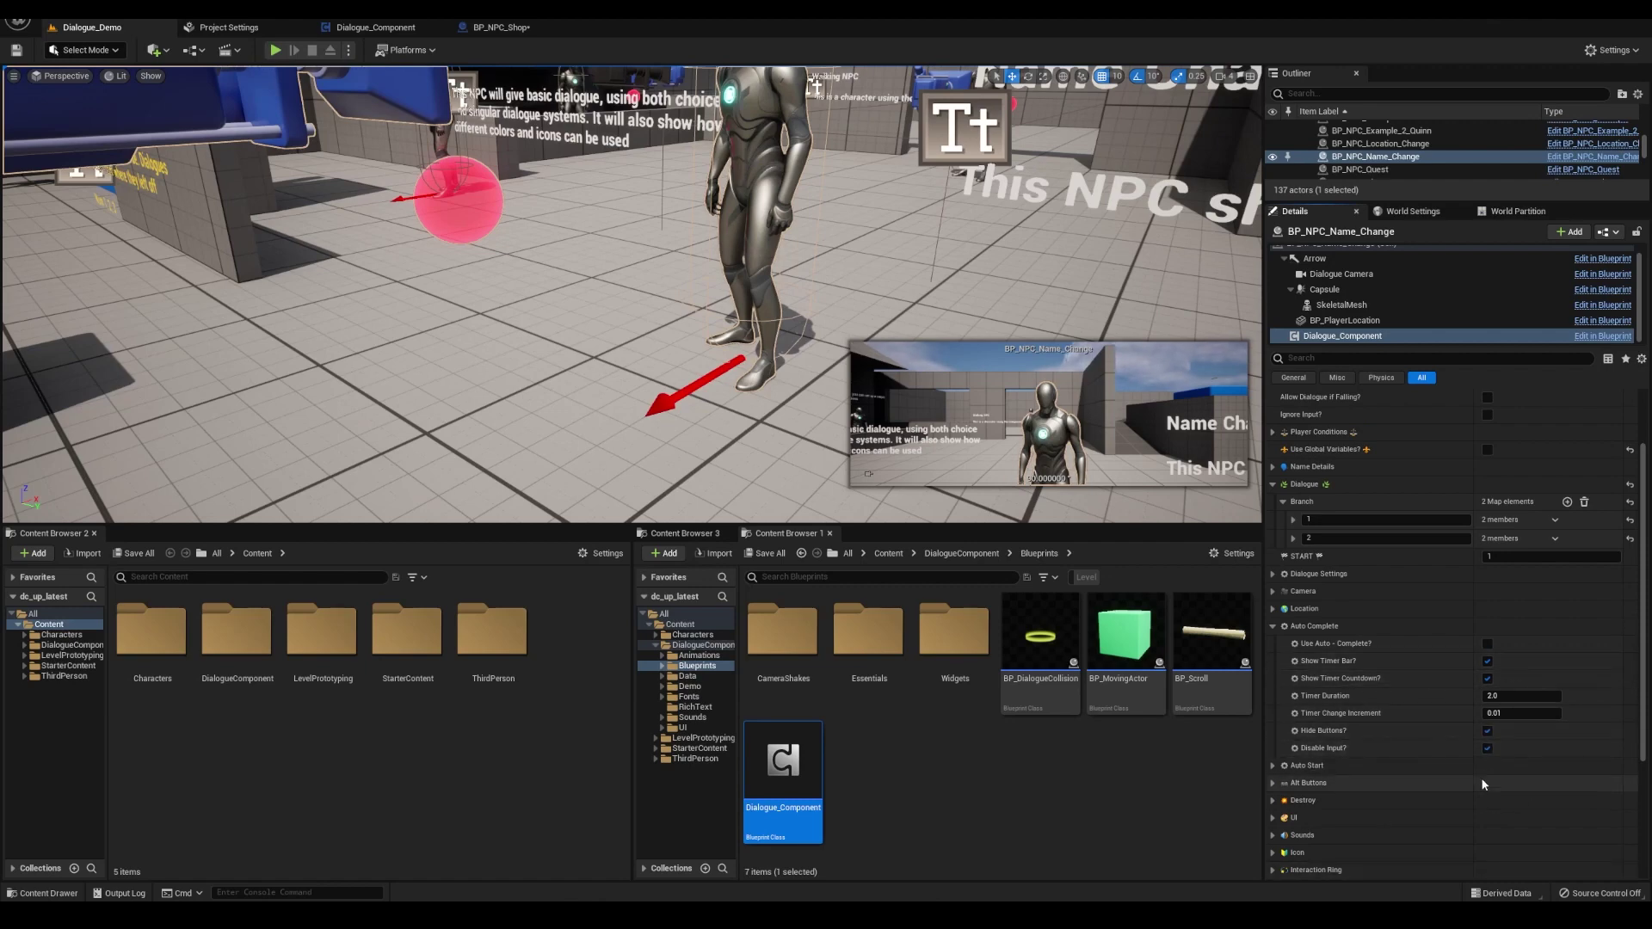
# Select the Quest NPC's Dialogue Component and show the Auto Complete settings in the NPC section of branch 1
pyautogui.moveTo(1166, 398); pyautogui.dragTo(1204, 391, button='right')
pyautogui.click(694, 310)
pyautogui.click(1341, 336)
pyautogui.scroll(-5, 1273, 516)
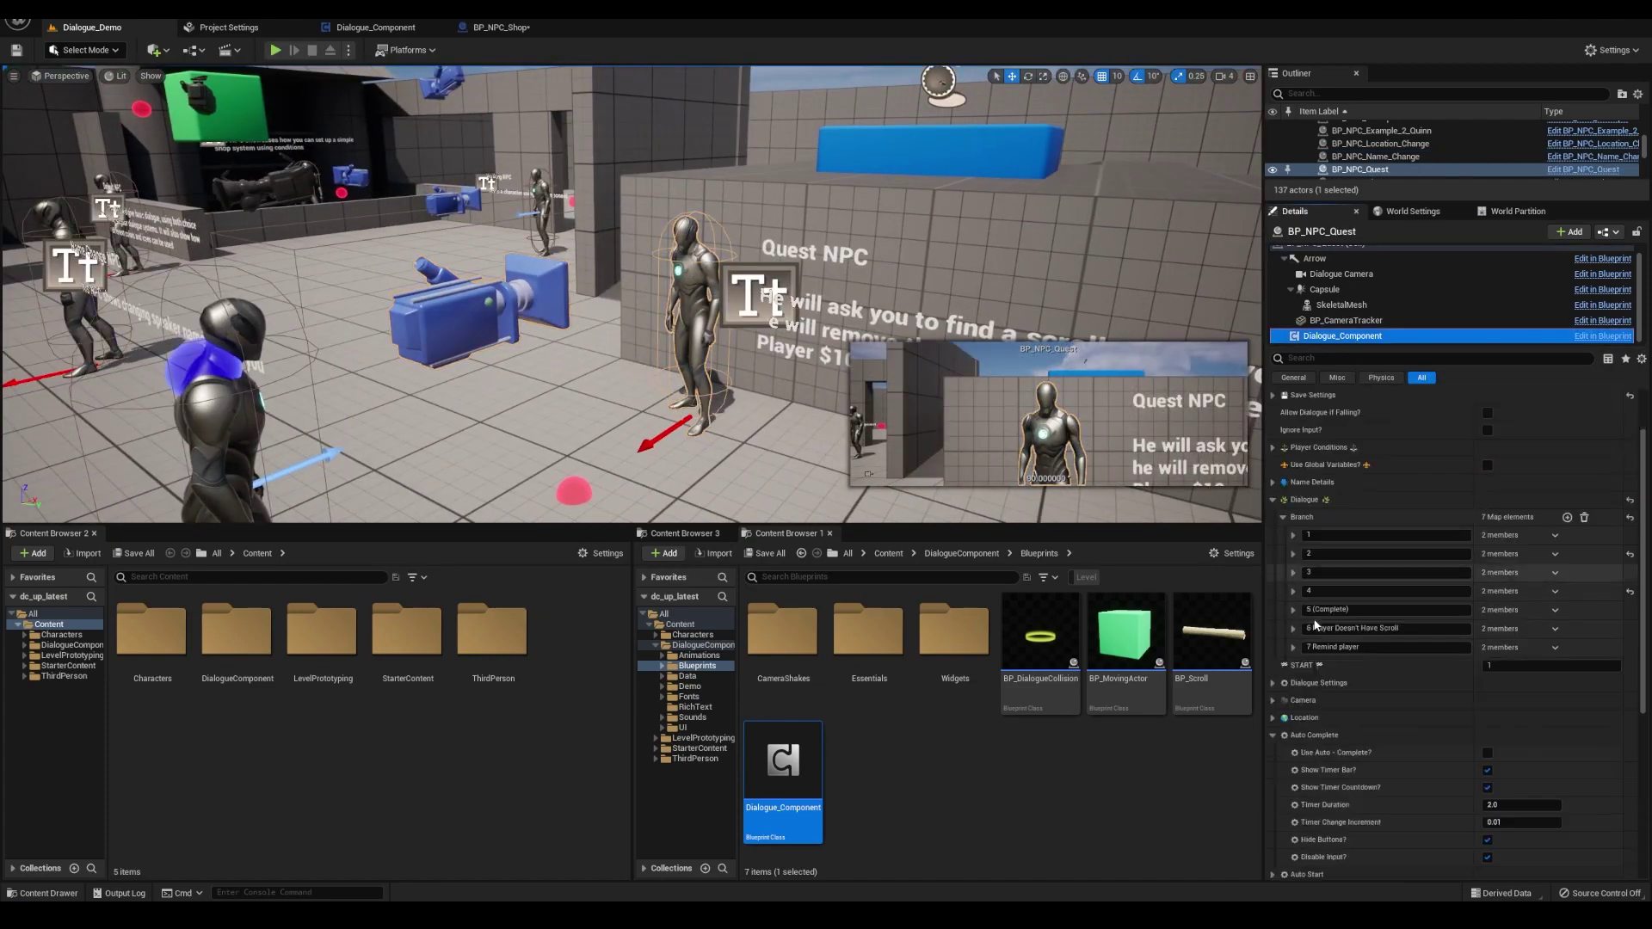
pyautogui.scroll(4, 1273, 550)
pyautogui.click(1293, 535)
pyautogui.click(1303, 553)
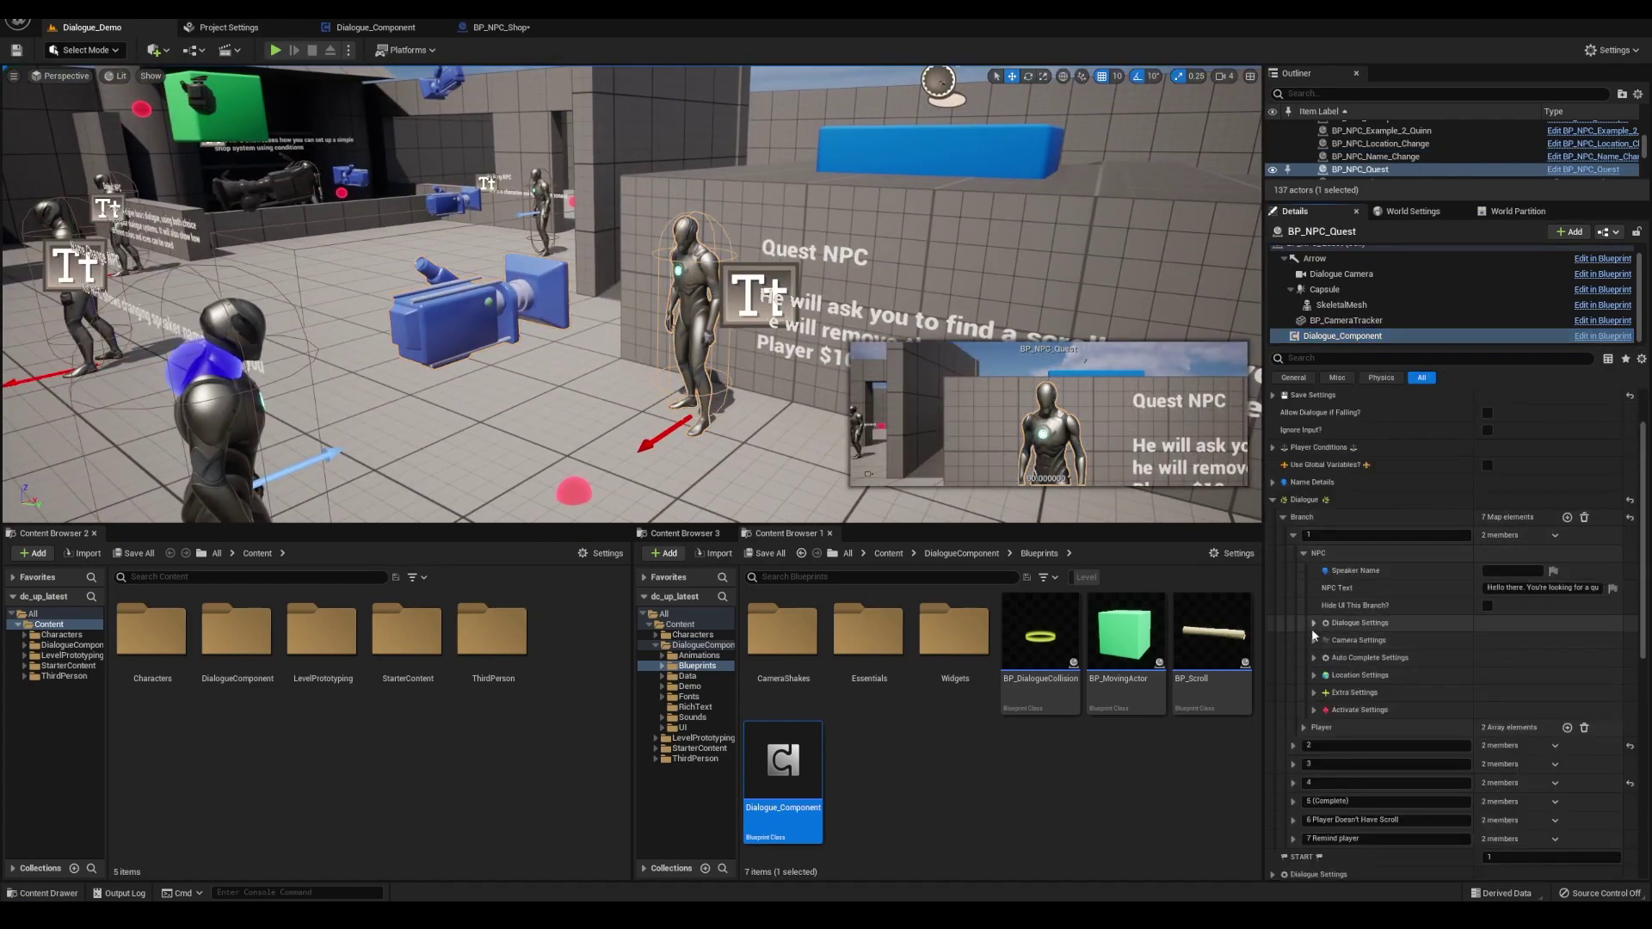
pyautogui.click(1313, 658)
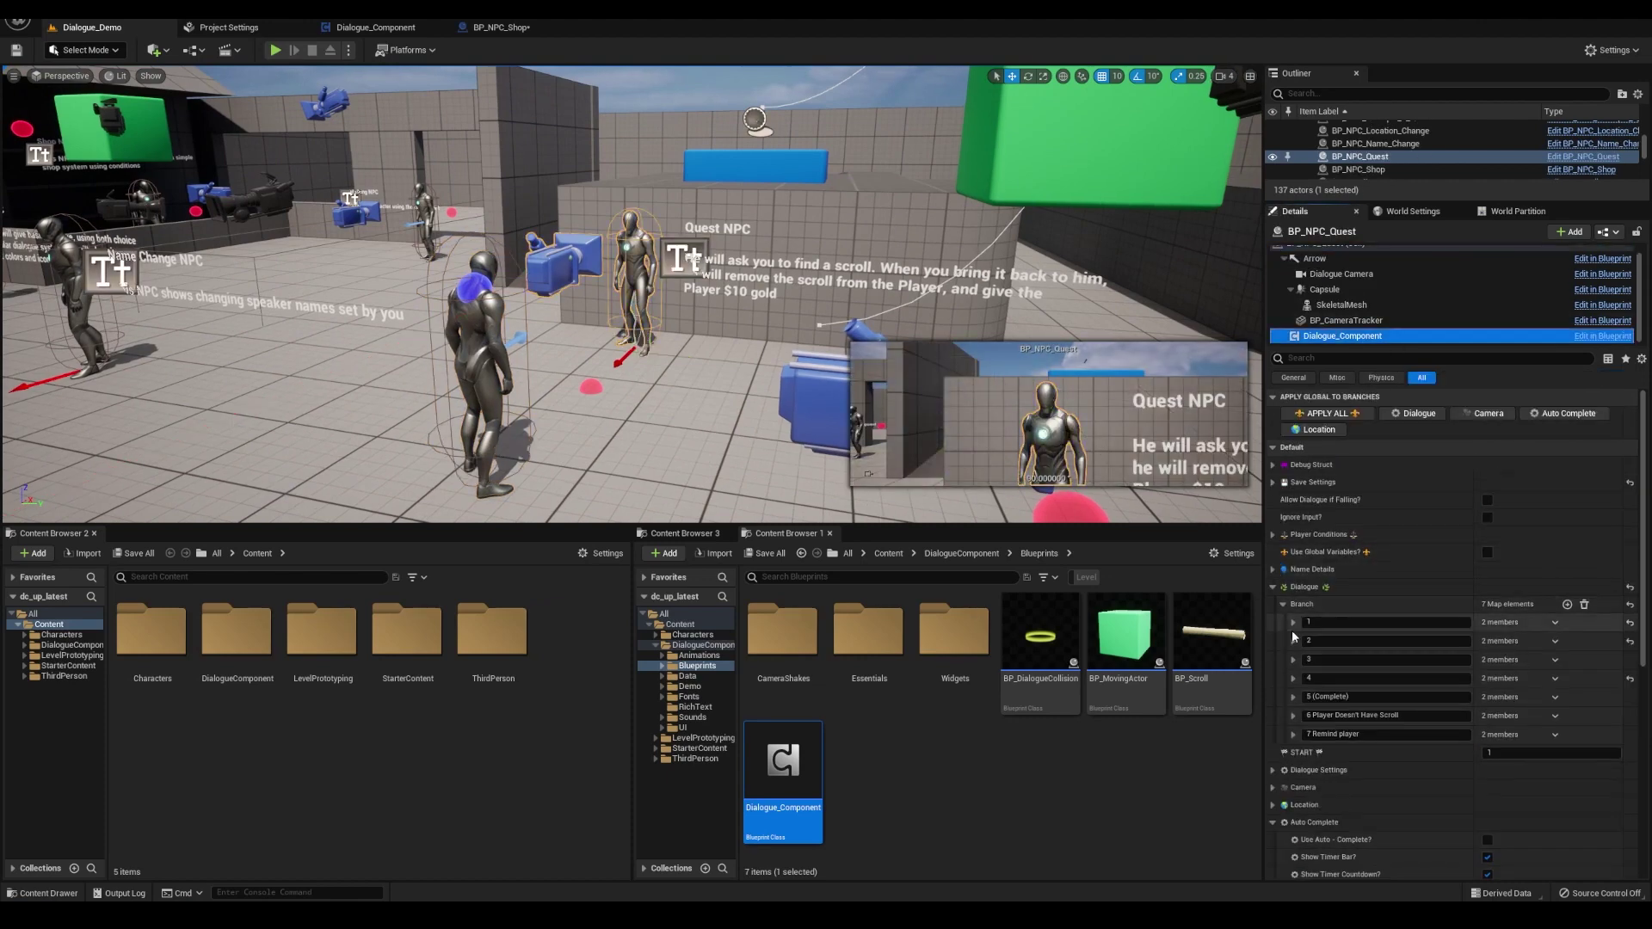
# Expand the Quest NPC's branch 1 again and review the individual options of its Auto Complete settings
pyautogui.click(1293, 622)
pyautogui.click(1303, 640)
pyautogui.click(1313, 745)
pyautogui.scroll(-3, 1411, 731)
pyautogui.click(1520, 691)
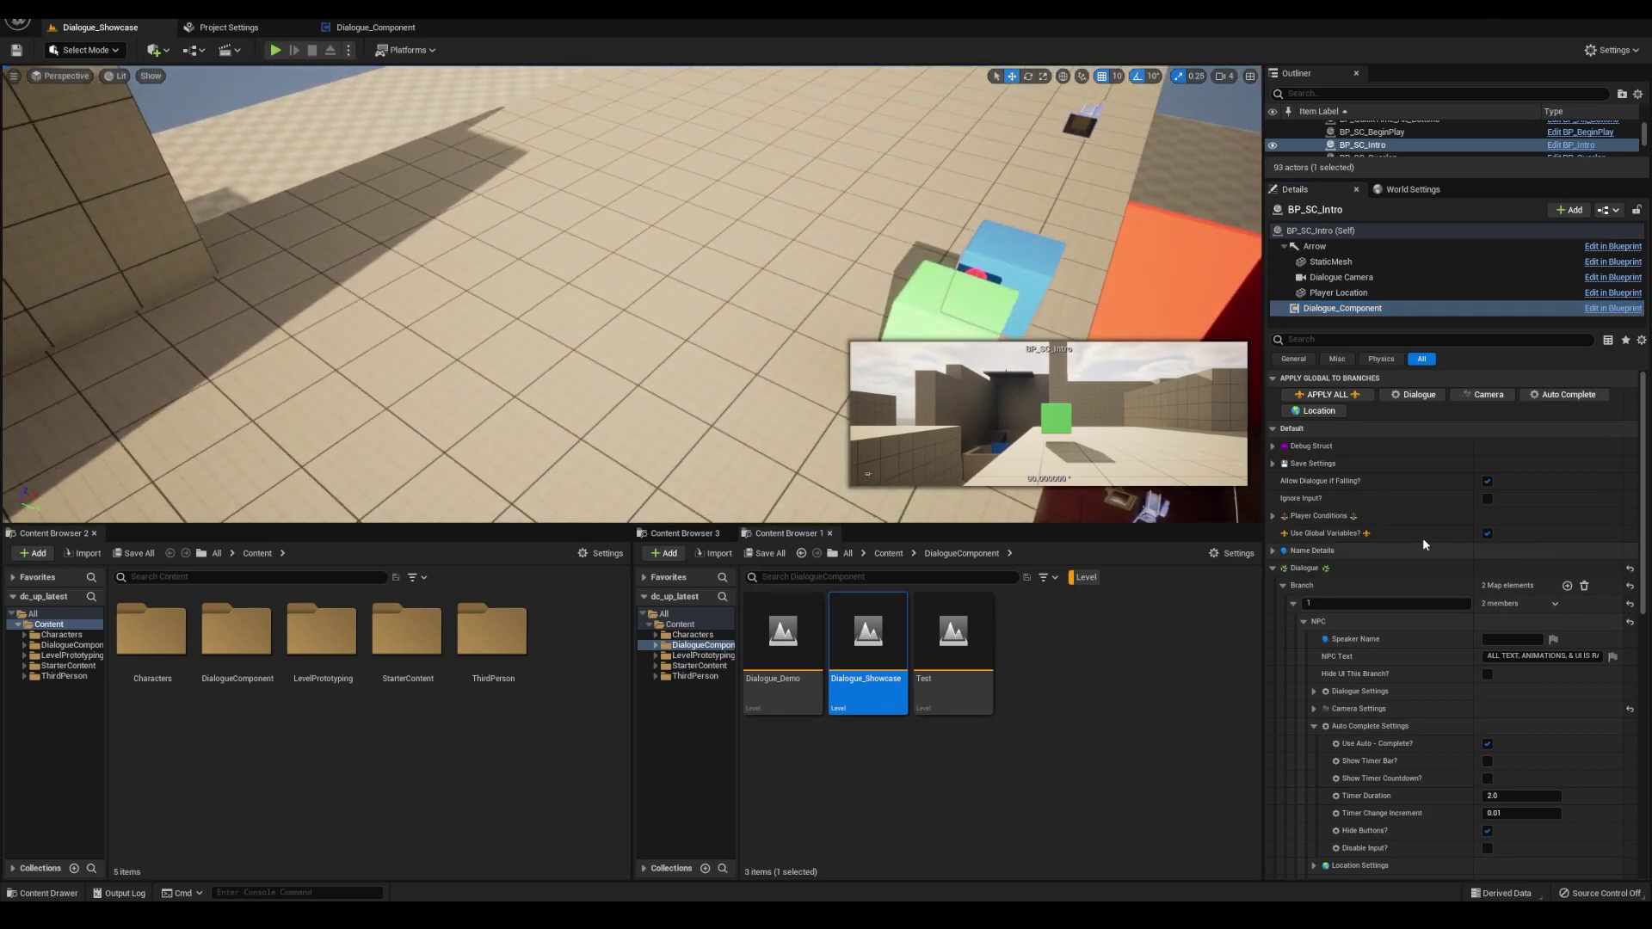
# Inspect the Auto Start settings of BP_SC_Intro, including Start On Begin Play, and view the intro area of the level from above
pyautogui.click(1272, 568)
pyautogui.click(1272, 672)
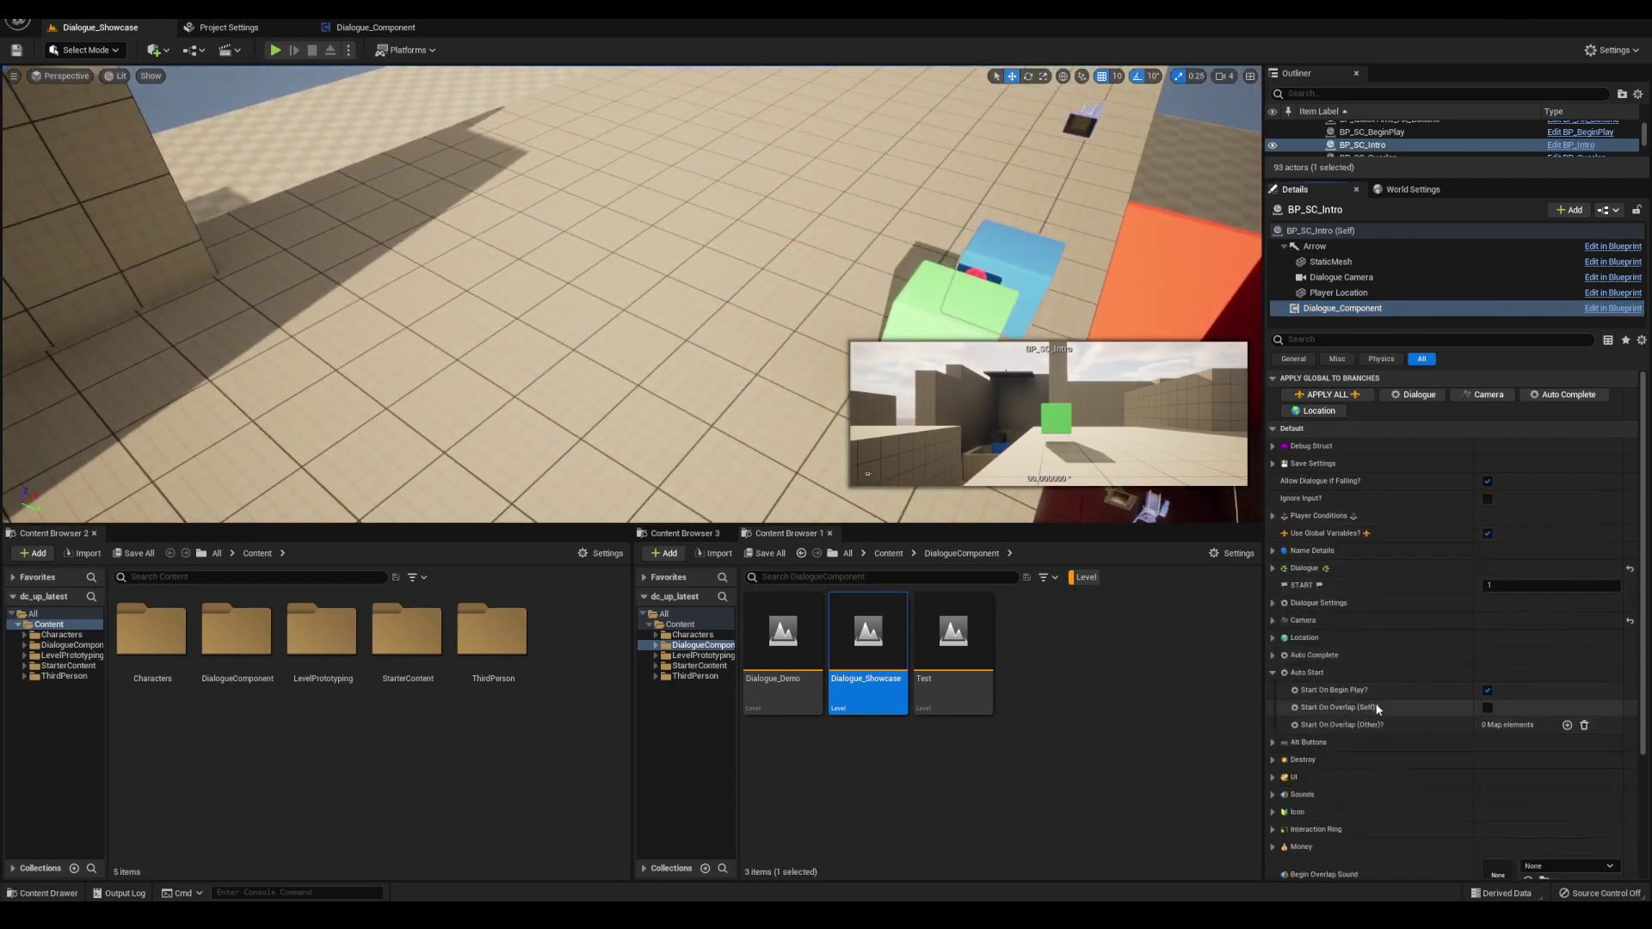
pyautogui.moveTo(946, 360); pyautogui.dragTo(1033, 370, button='right')
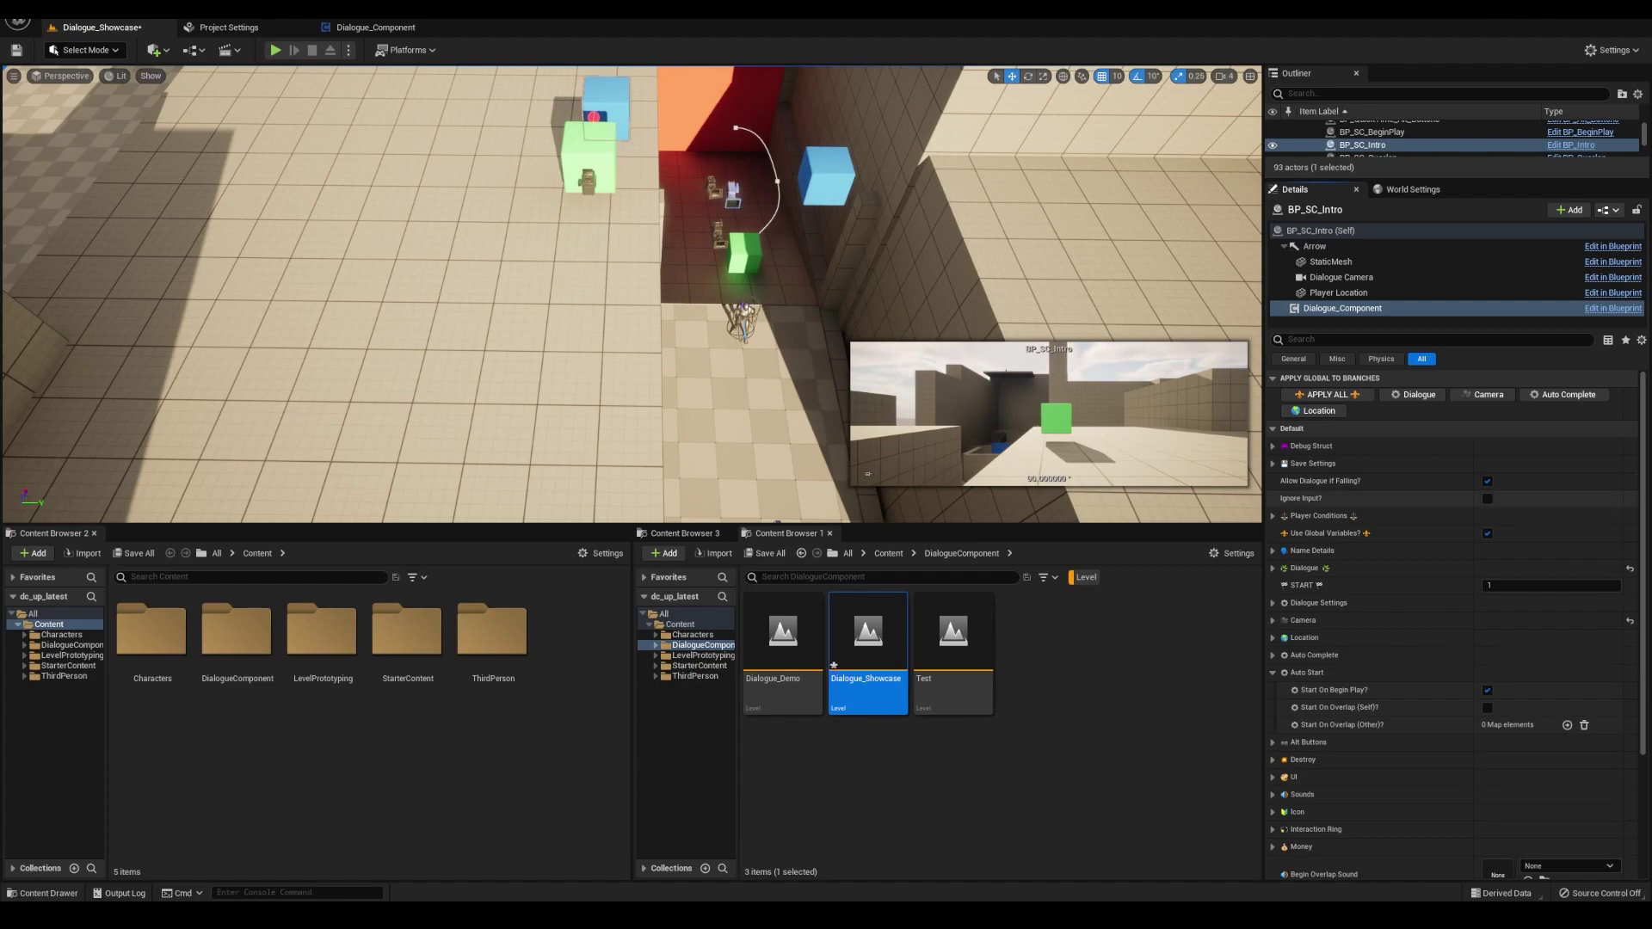
pyautogui.moveTo(969, 289); pyautogui.dragTo(969, 172, button='right')
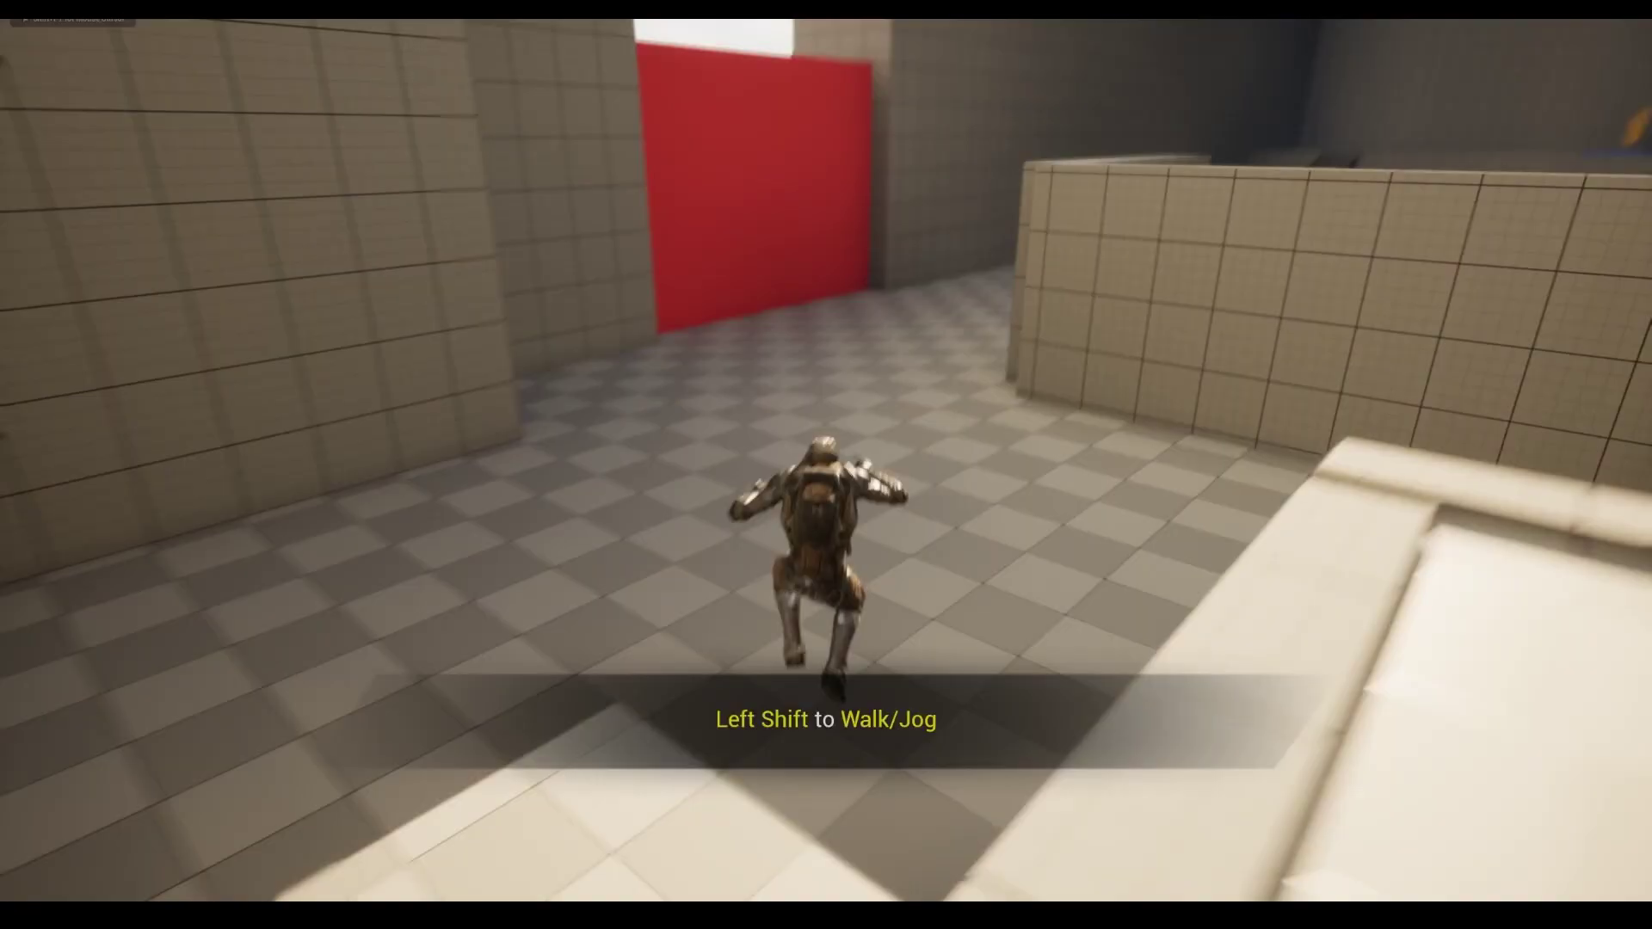
# In the play test, run the character past the red door and through the showcase area while the instruction dialogues play
pyautogui.press('w')
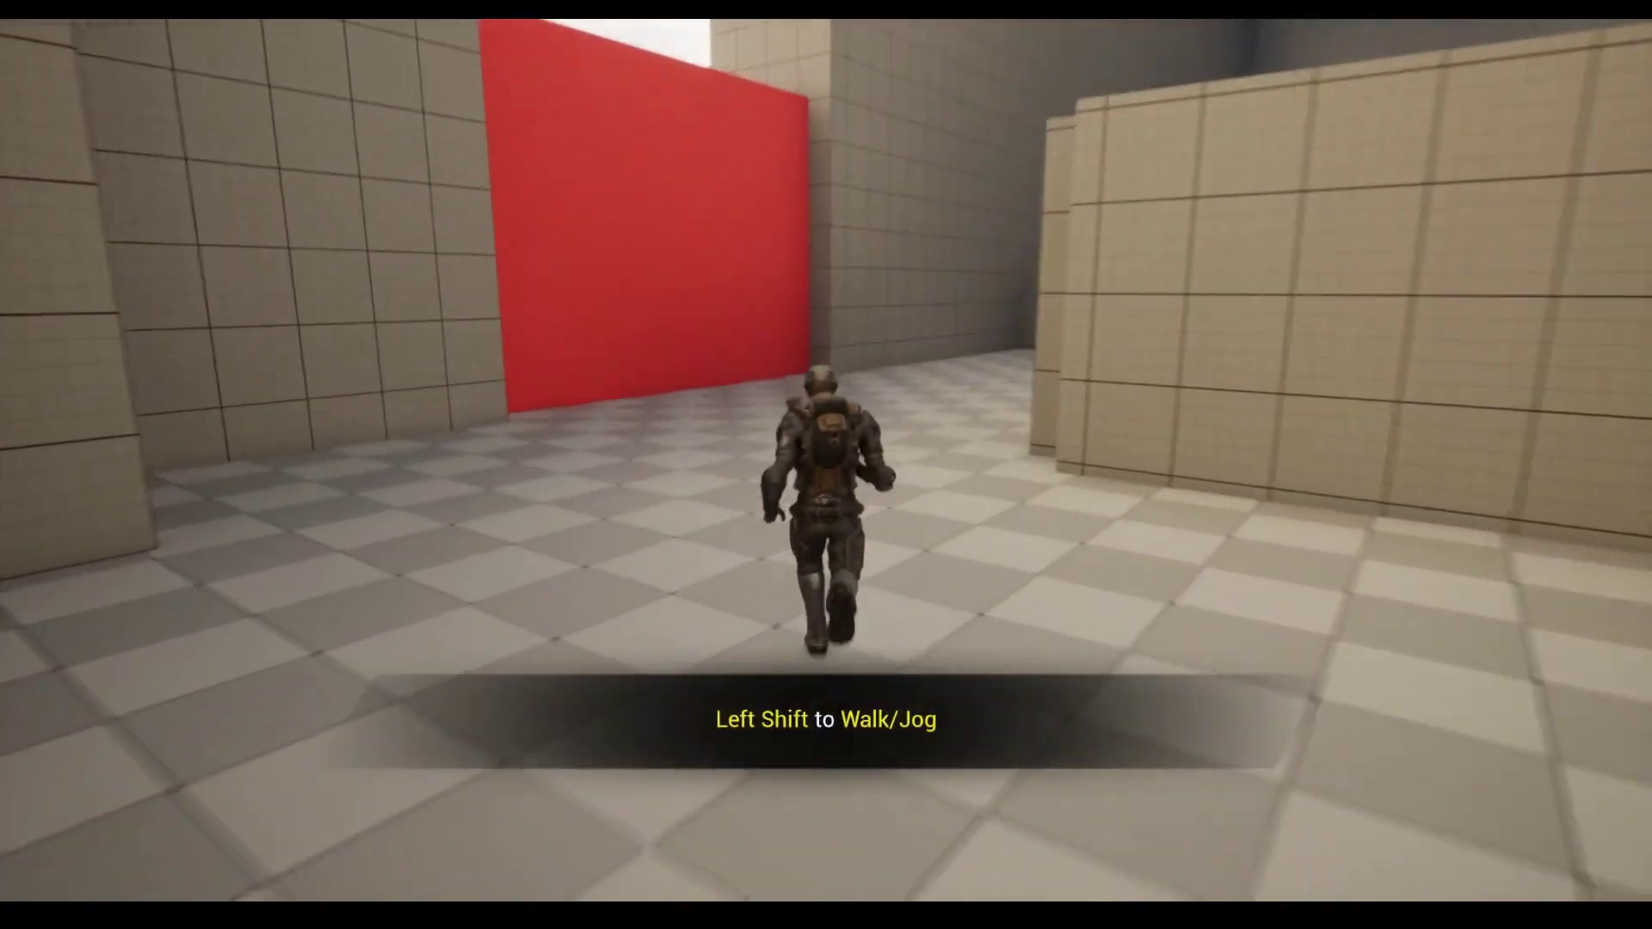
pyautogui.press('w')
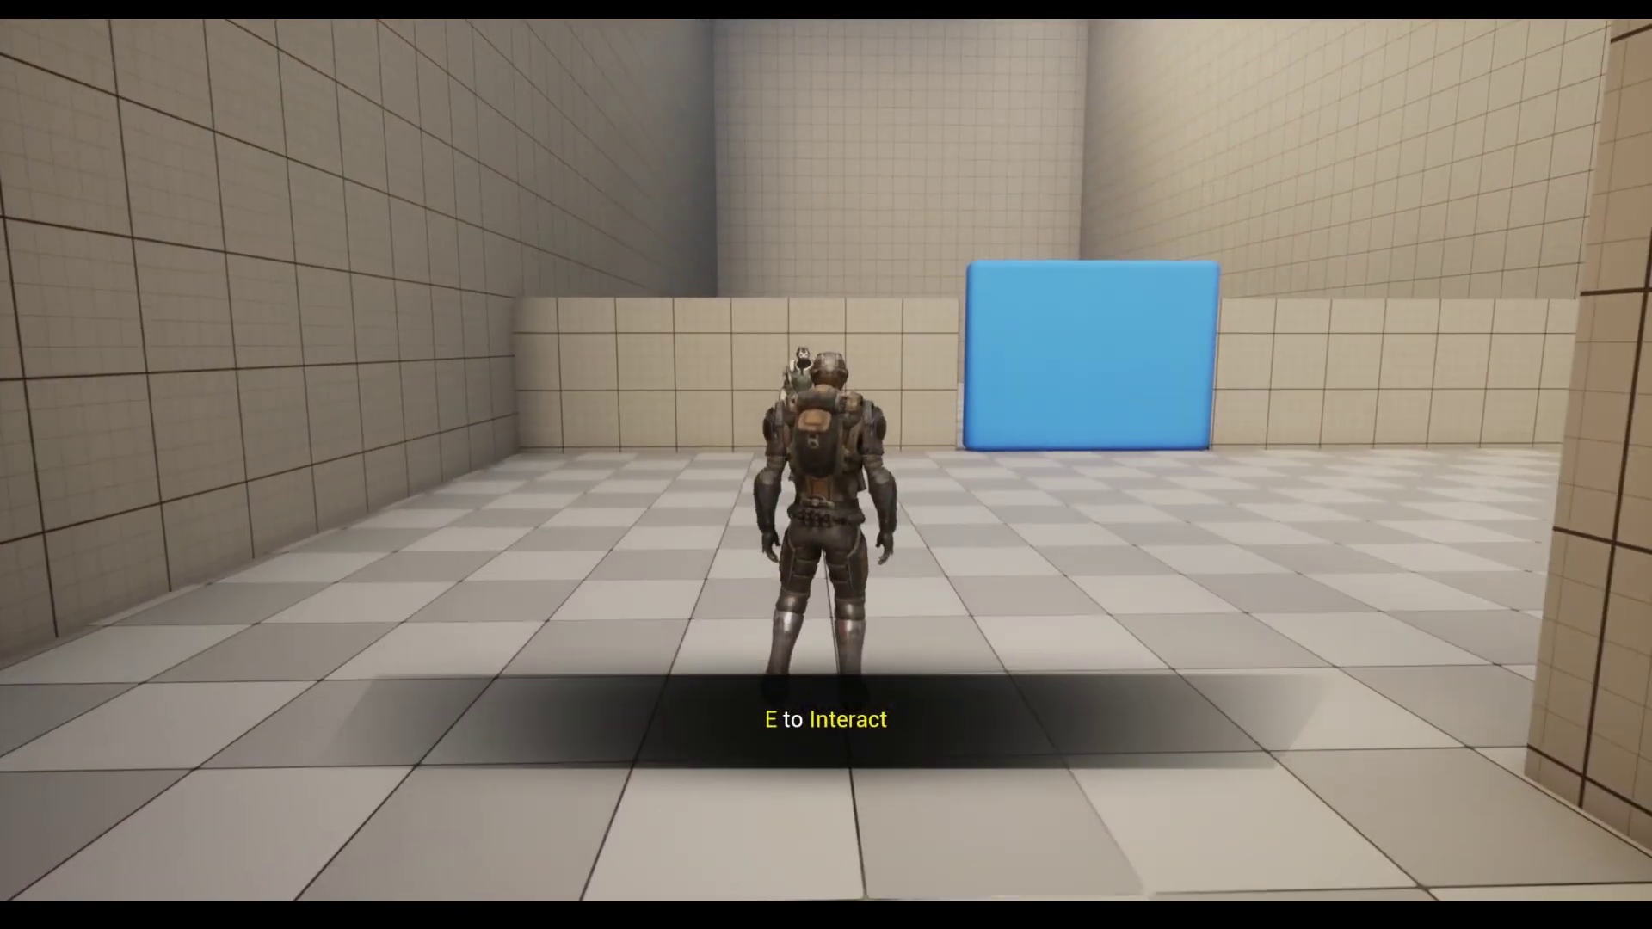
pyautogui.press('s')
pyautogui.press('w')
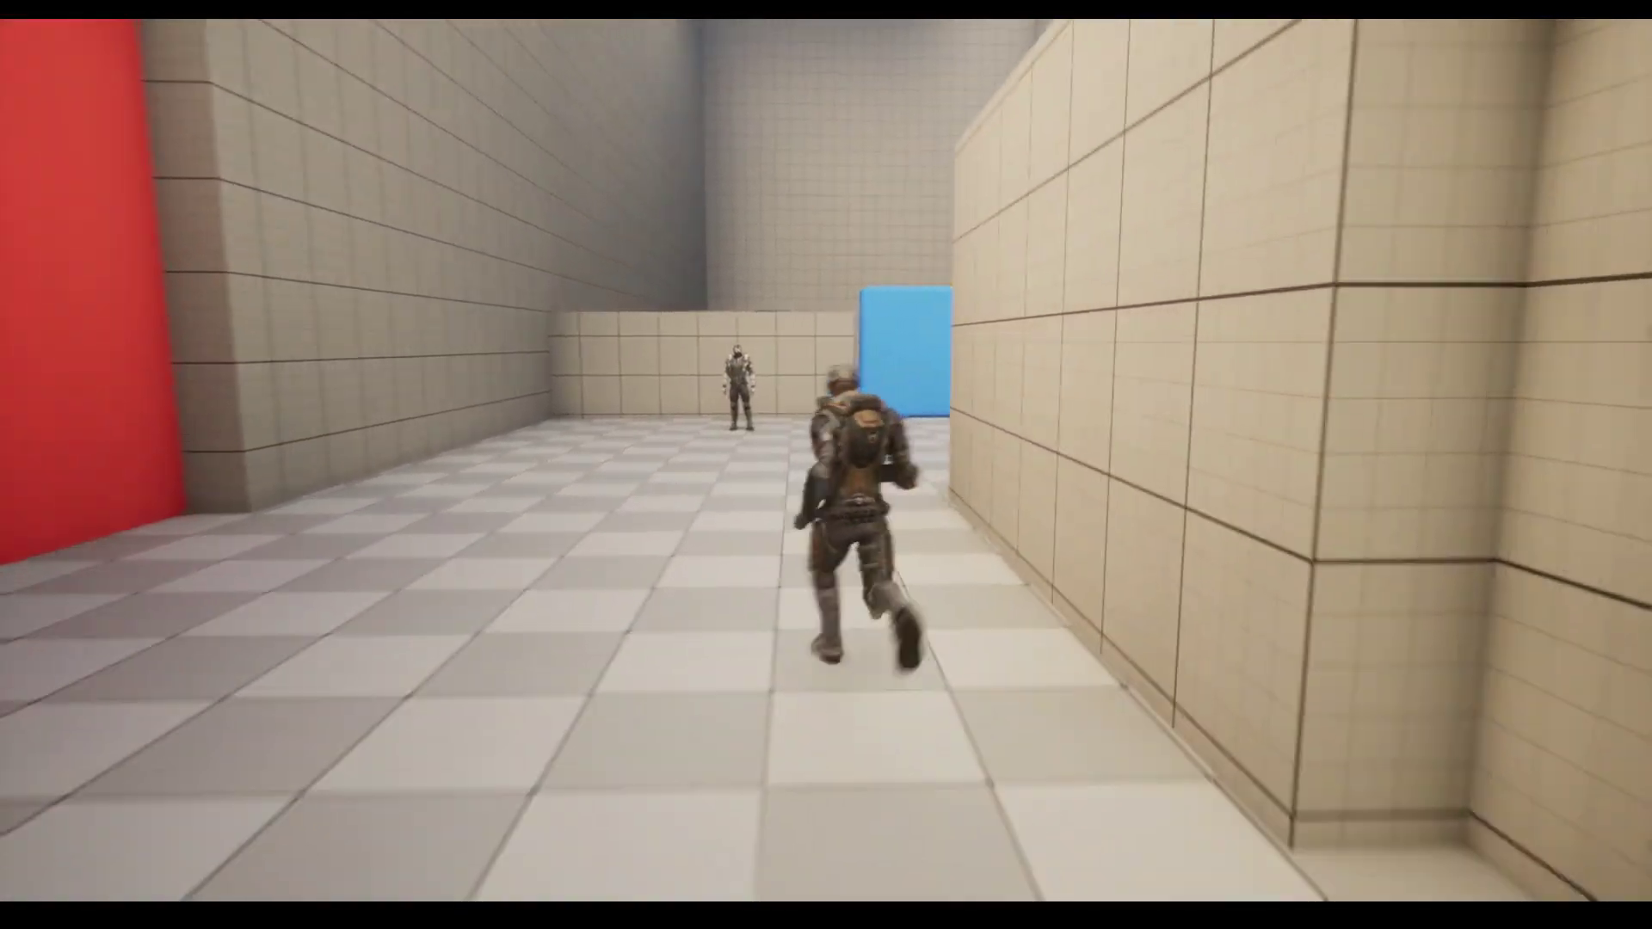
pyautogui.press('w')
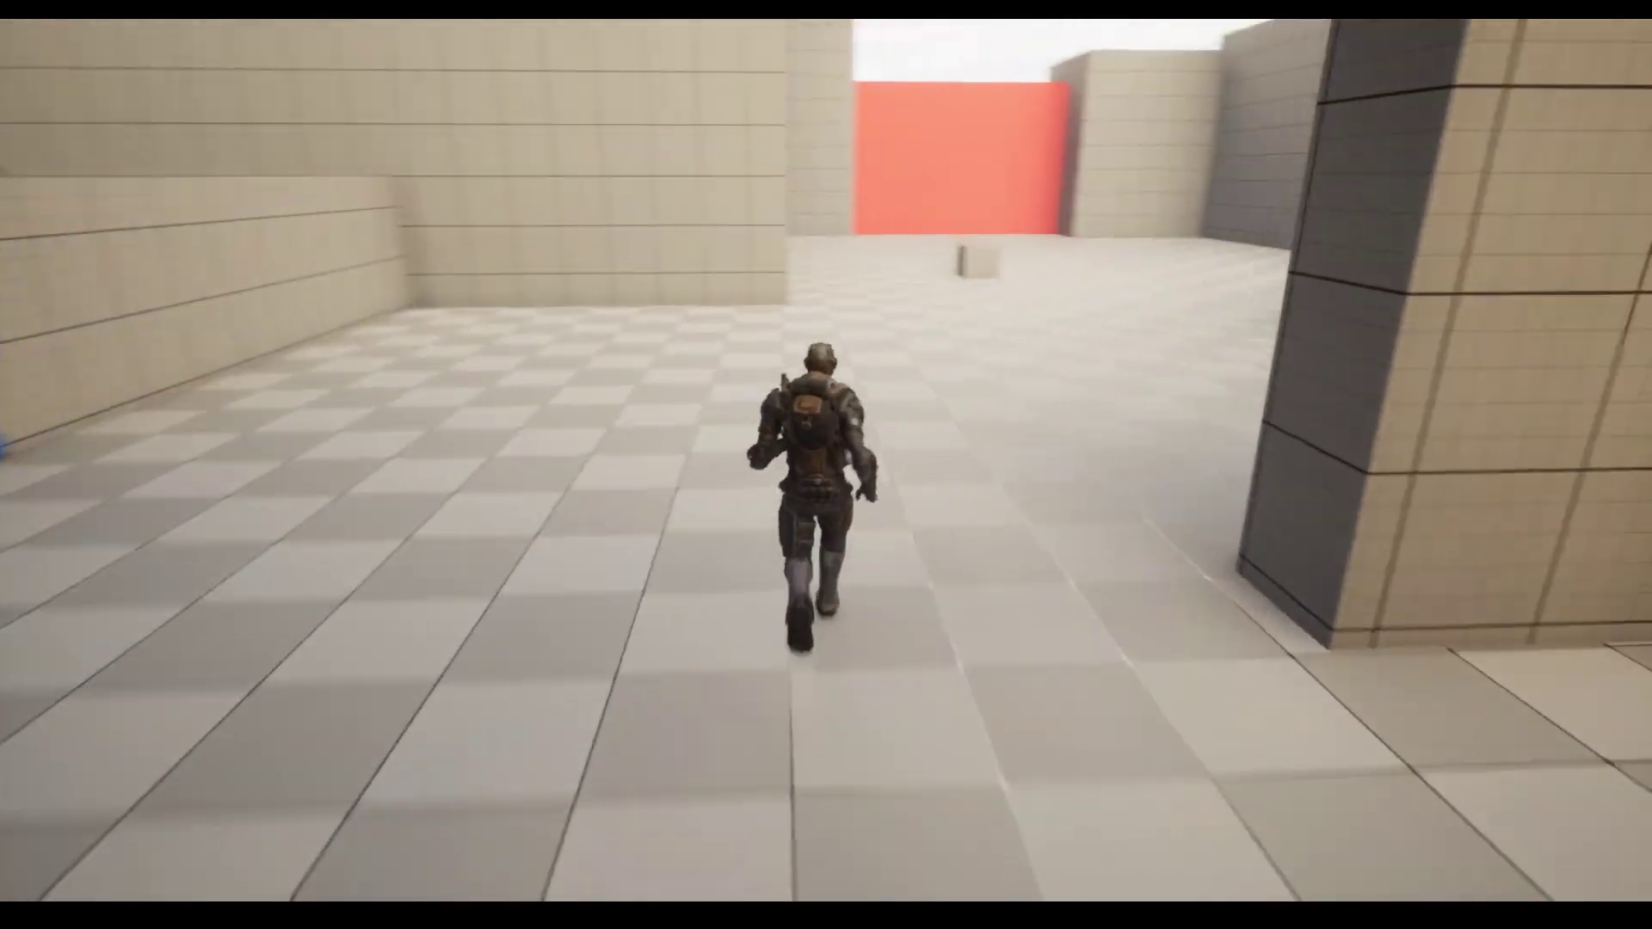
pyautogui.press('w')
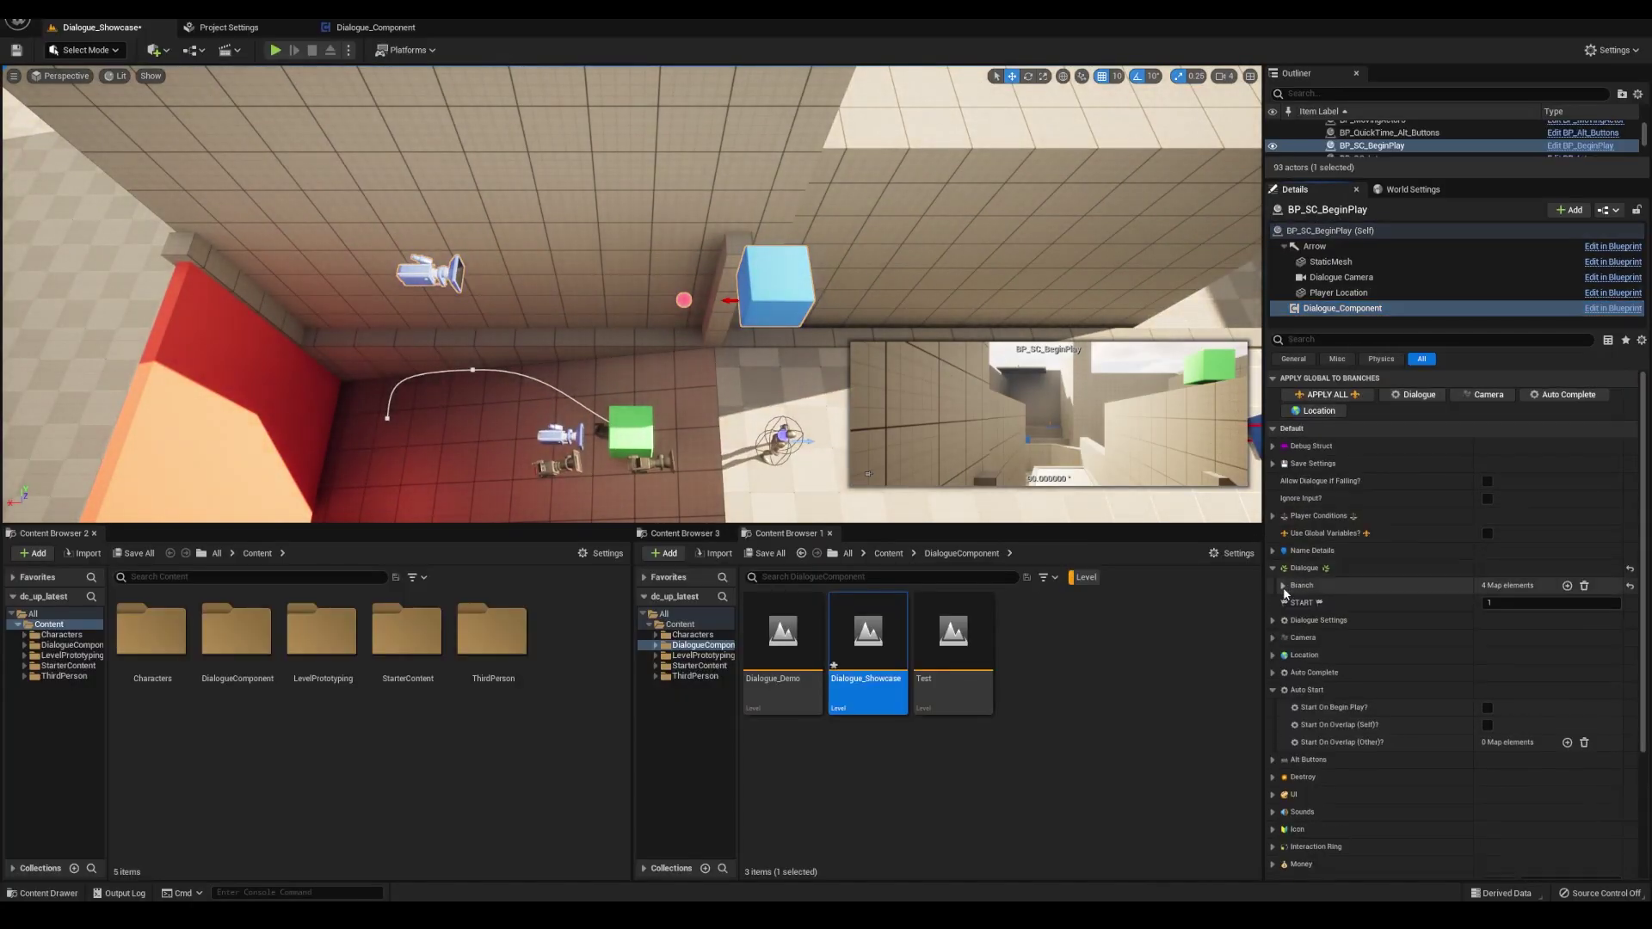
# Inspect the Dialogue Settings of the first branches of BP_SC_BeginPlay in its Dialogue Component
pyautogui.scroll(-3, 1338, 693)
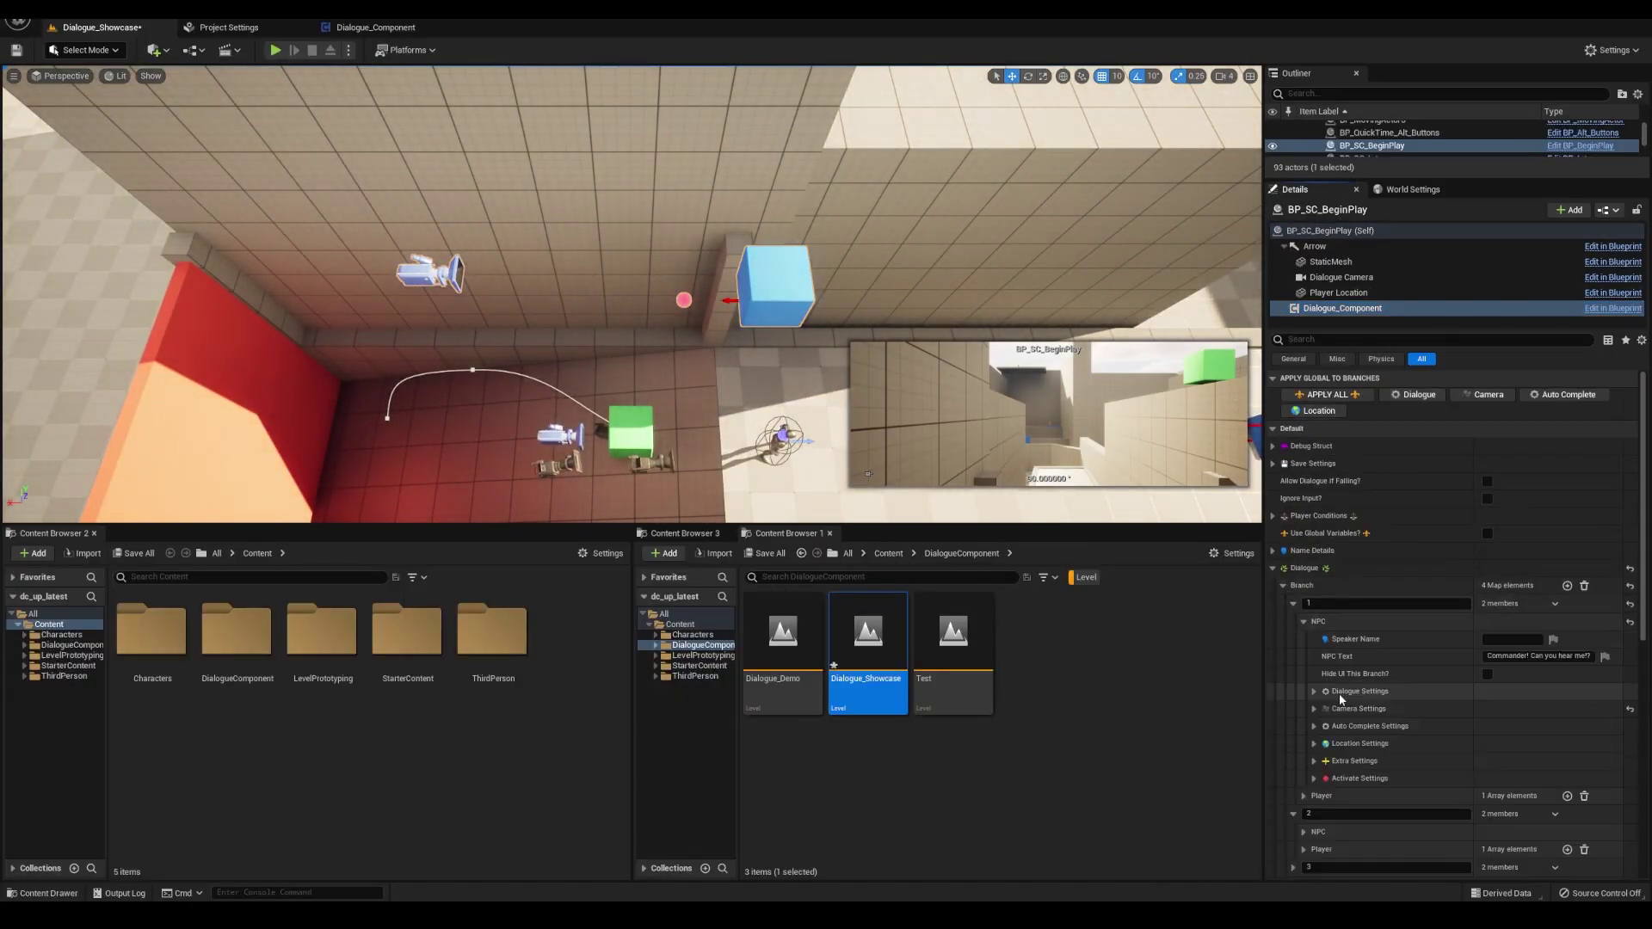
pyautogui.scroll(-5, 1362, 728)
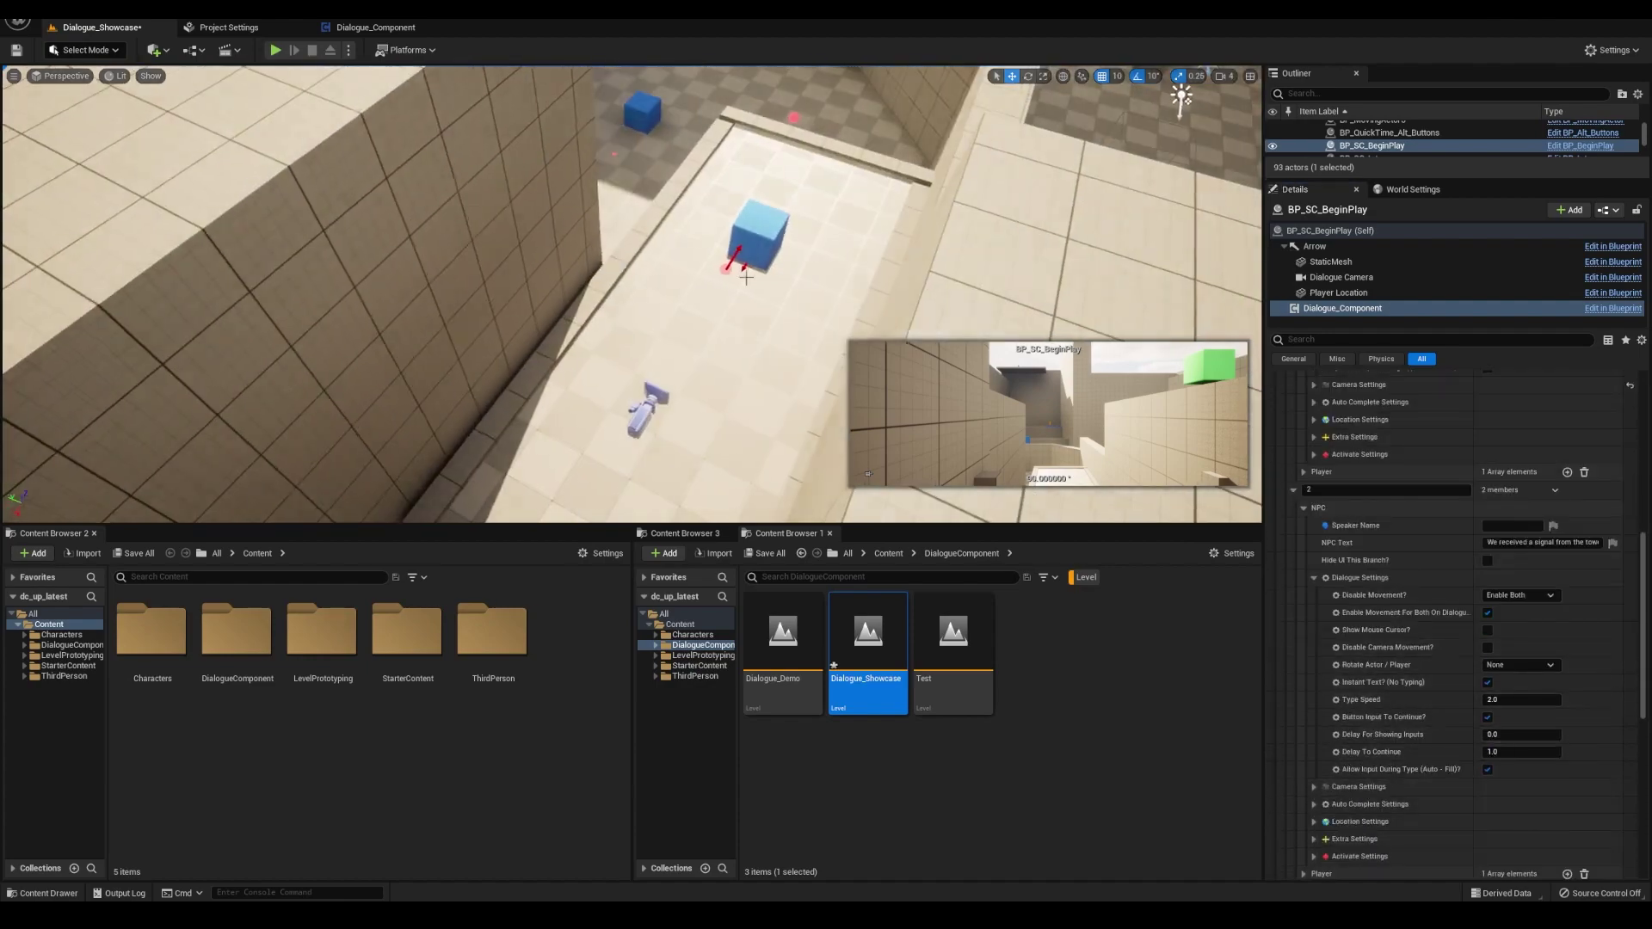
pyautogui.click(745, 277)
pyautogui.scroll(-5, 1324, 741)
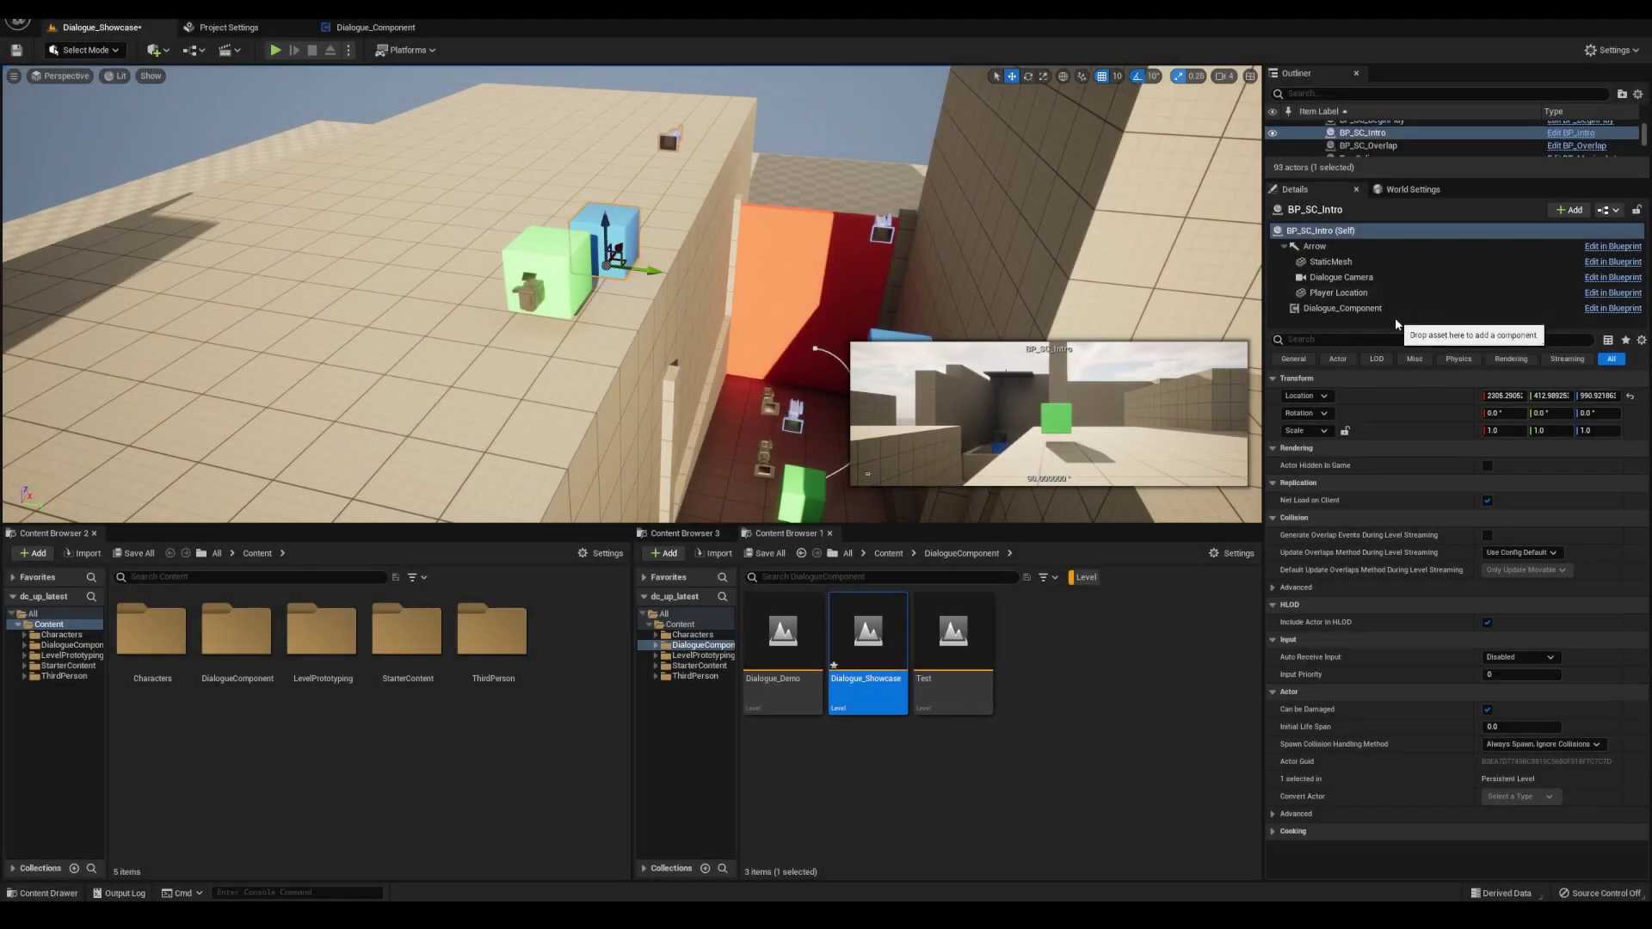
# Inspect the Destroy settings of BP_SC_Intro's Dialogue Component, including Destroy Branch, Destroy Interaction Ring and Destroy Actor
pyautogui.click(1376, 308)
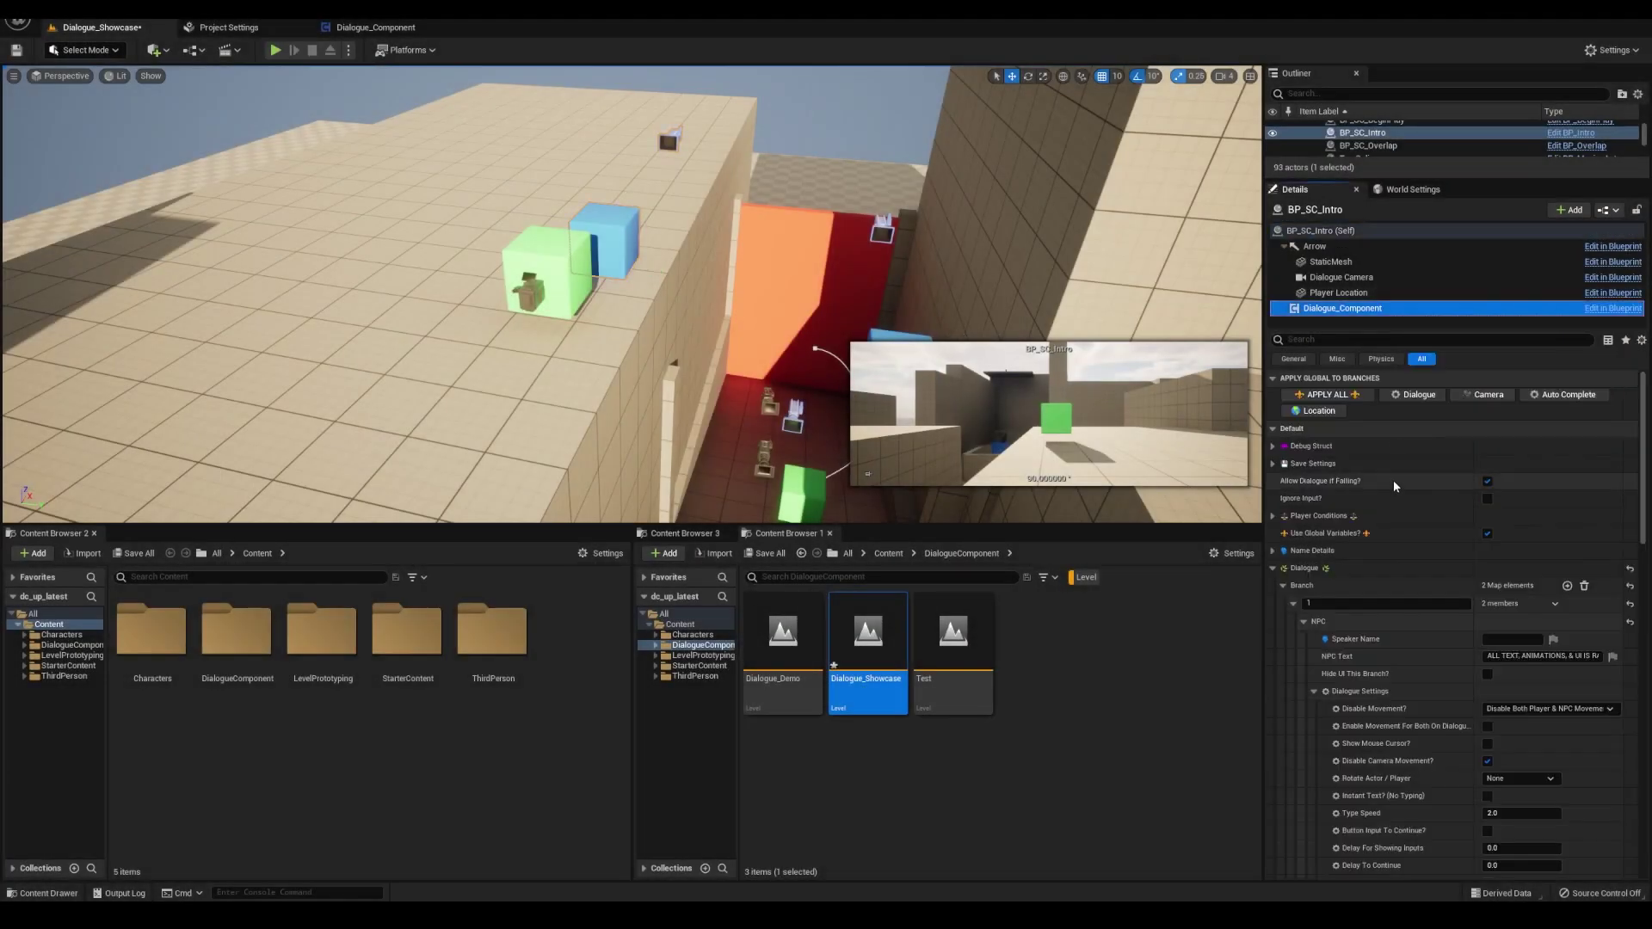
pyautogui.click(1282, 585)
pyautogui.click(1271, 673)
pyautogui.scroll(-2, 1275, 682)
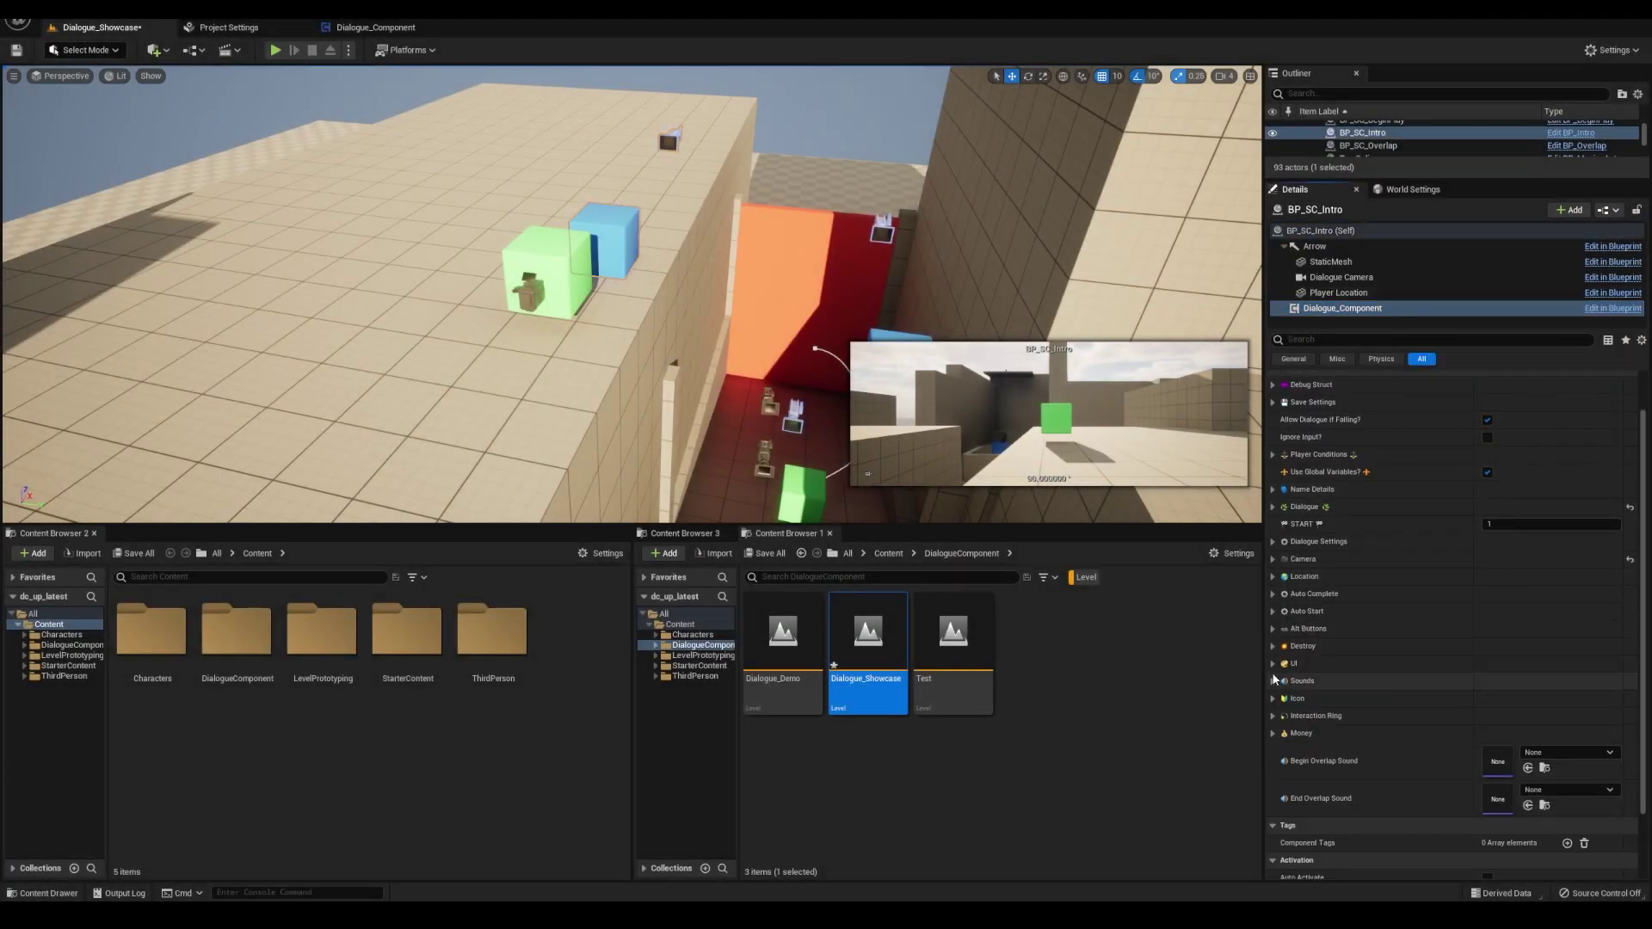
pyautogui.click(1273, 646)
pyautogui.scroll(-3, 1316, 660)
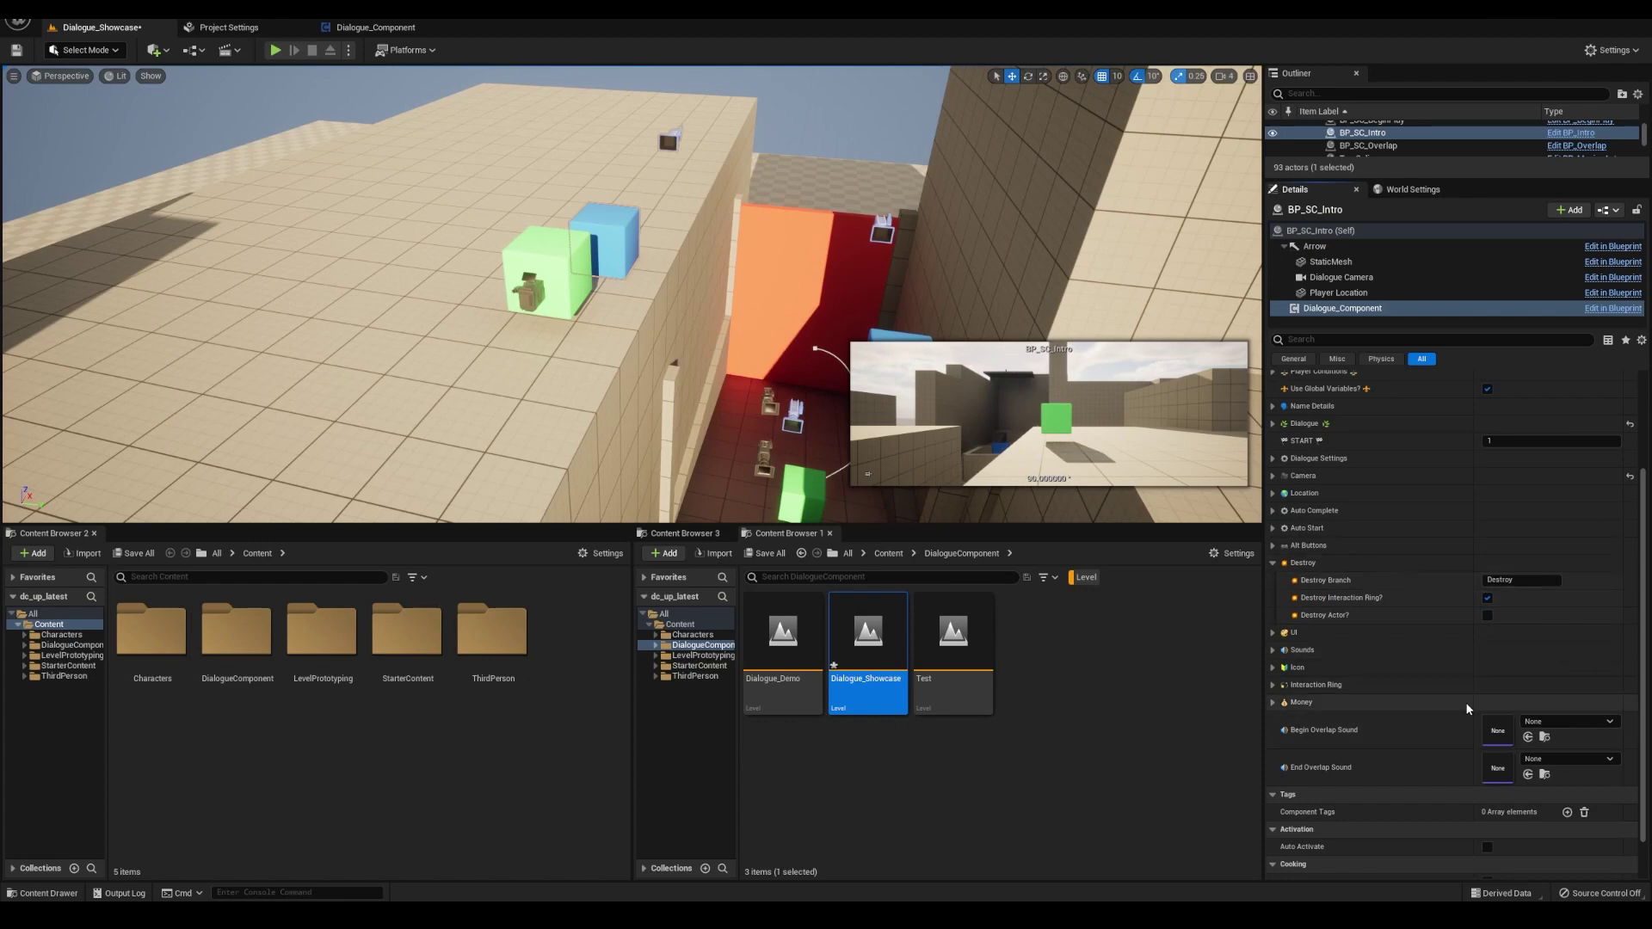
pyautogui.scroll(1, 1289, 467)
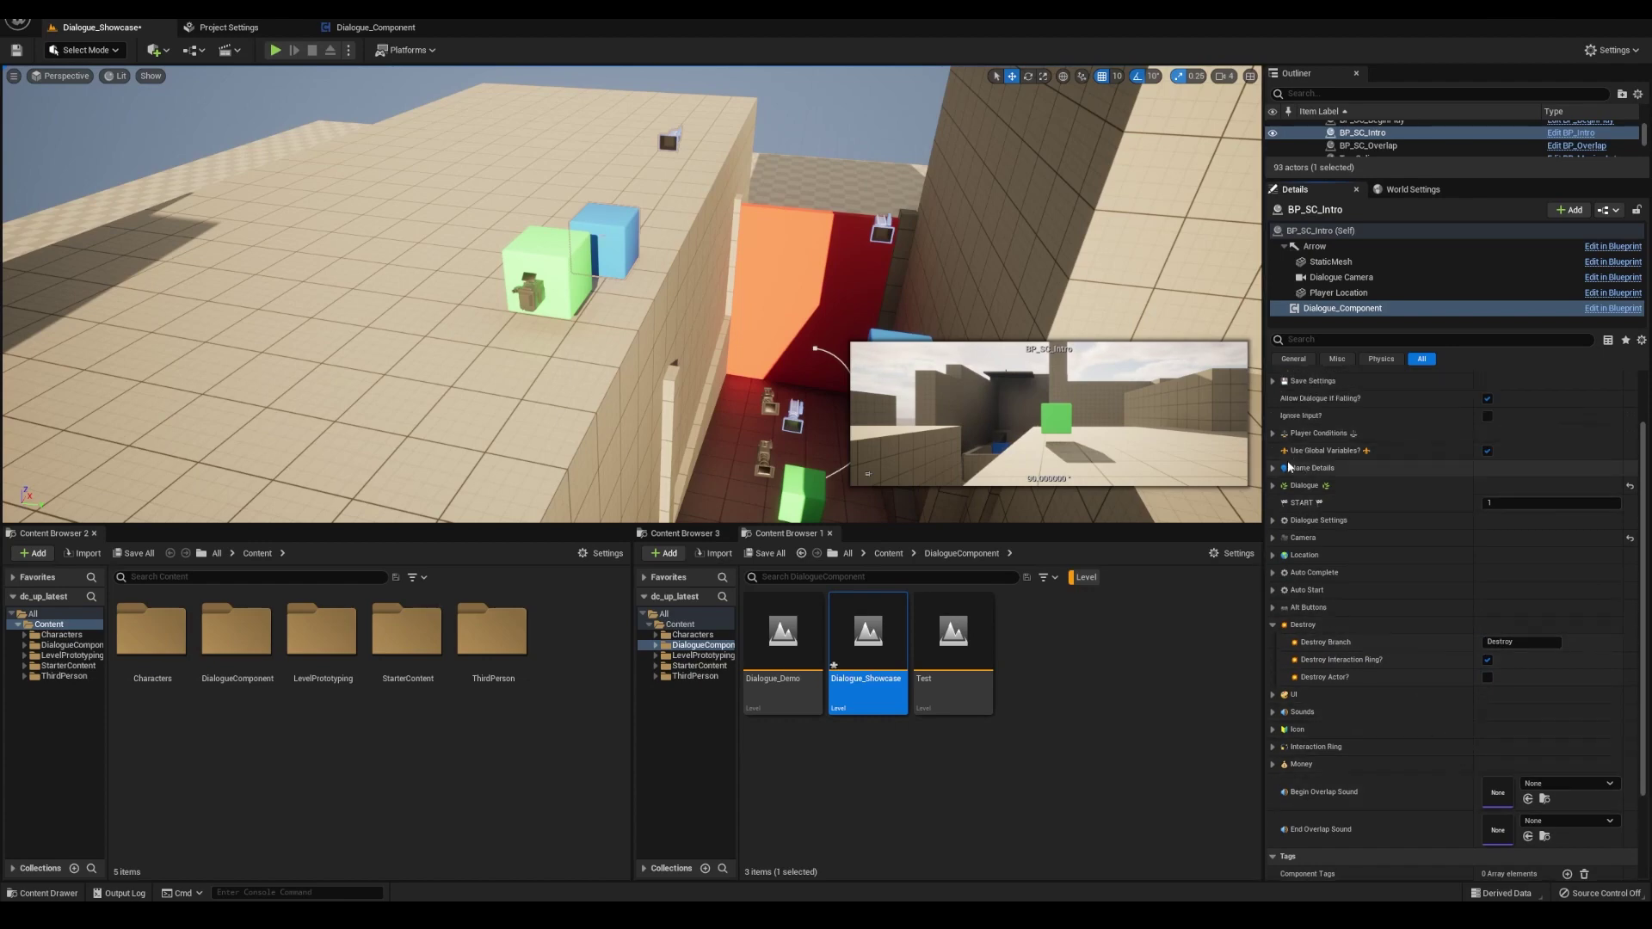
# Examine branch 1 of BP_SC_Intro, checking the player reply's Branch Selection and the NPC's Activate Settings
pyautogui.click(1283, 502)
pyautogui.scroll(-1, 1299, 525)
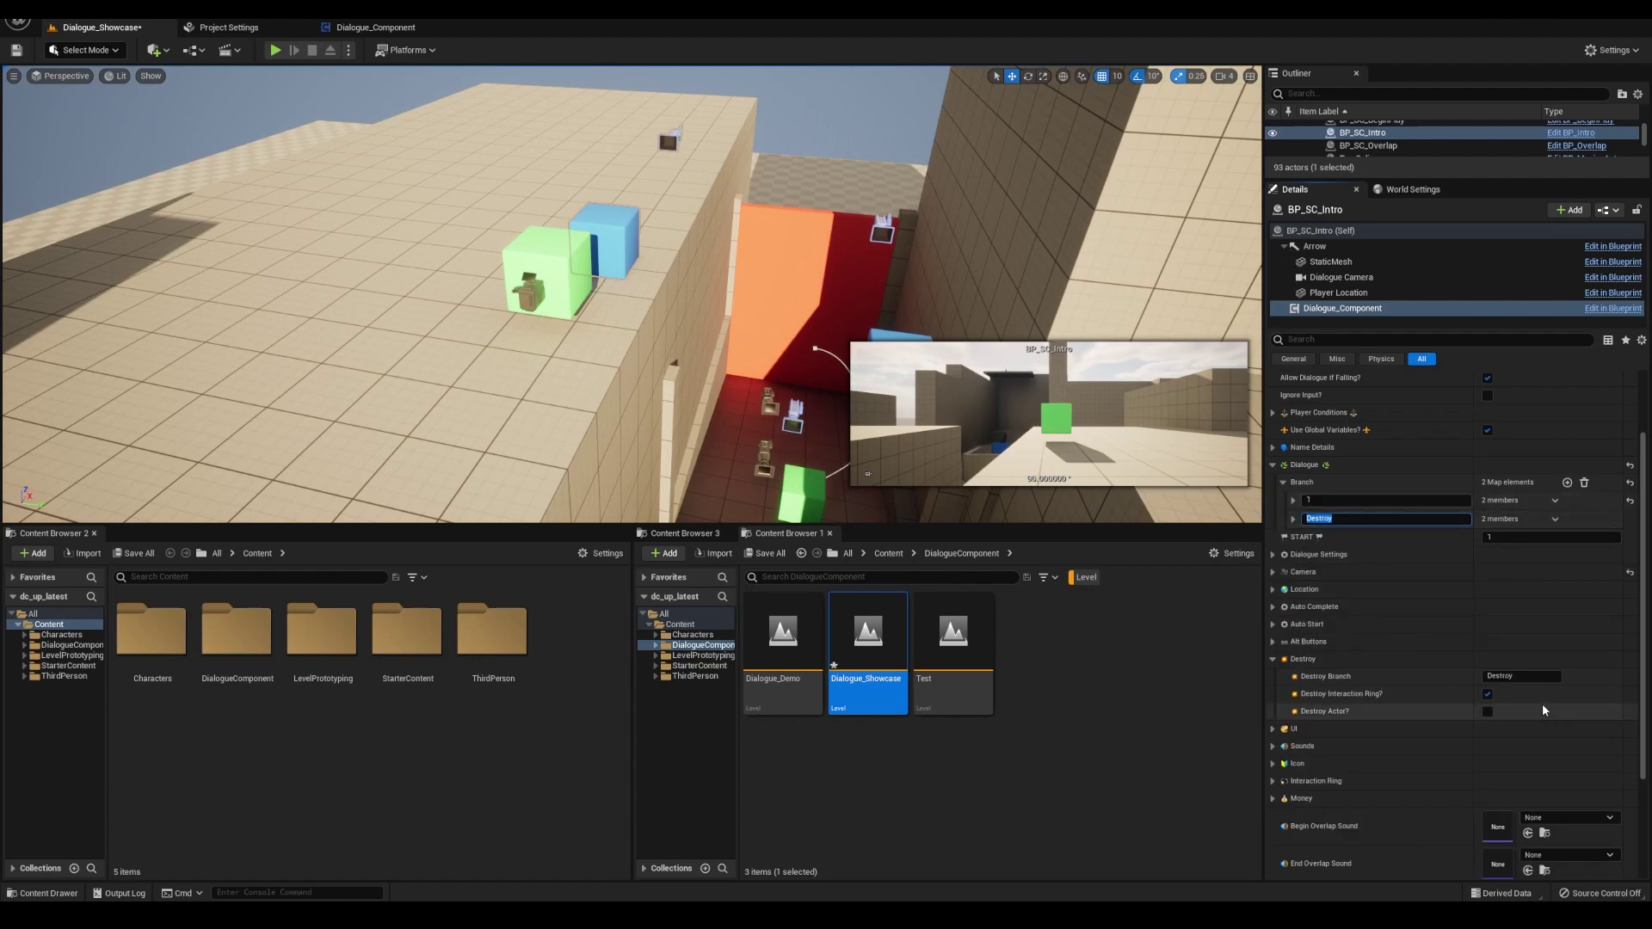
pyautogui.click(1292, 500)
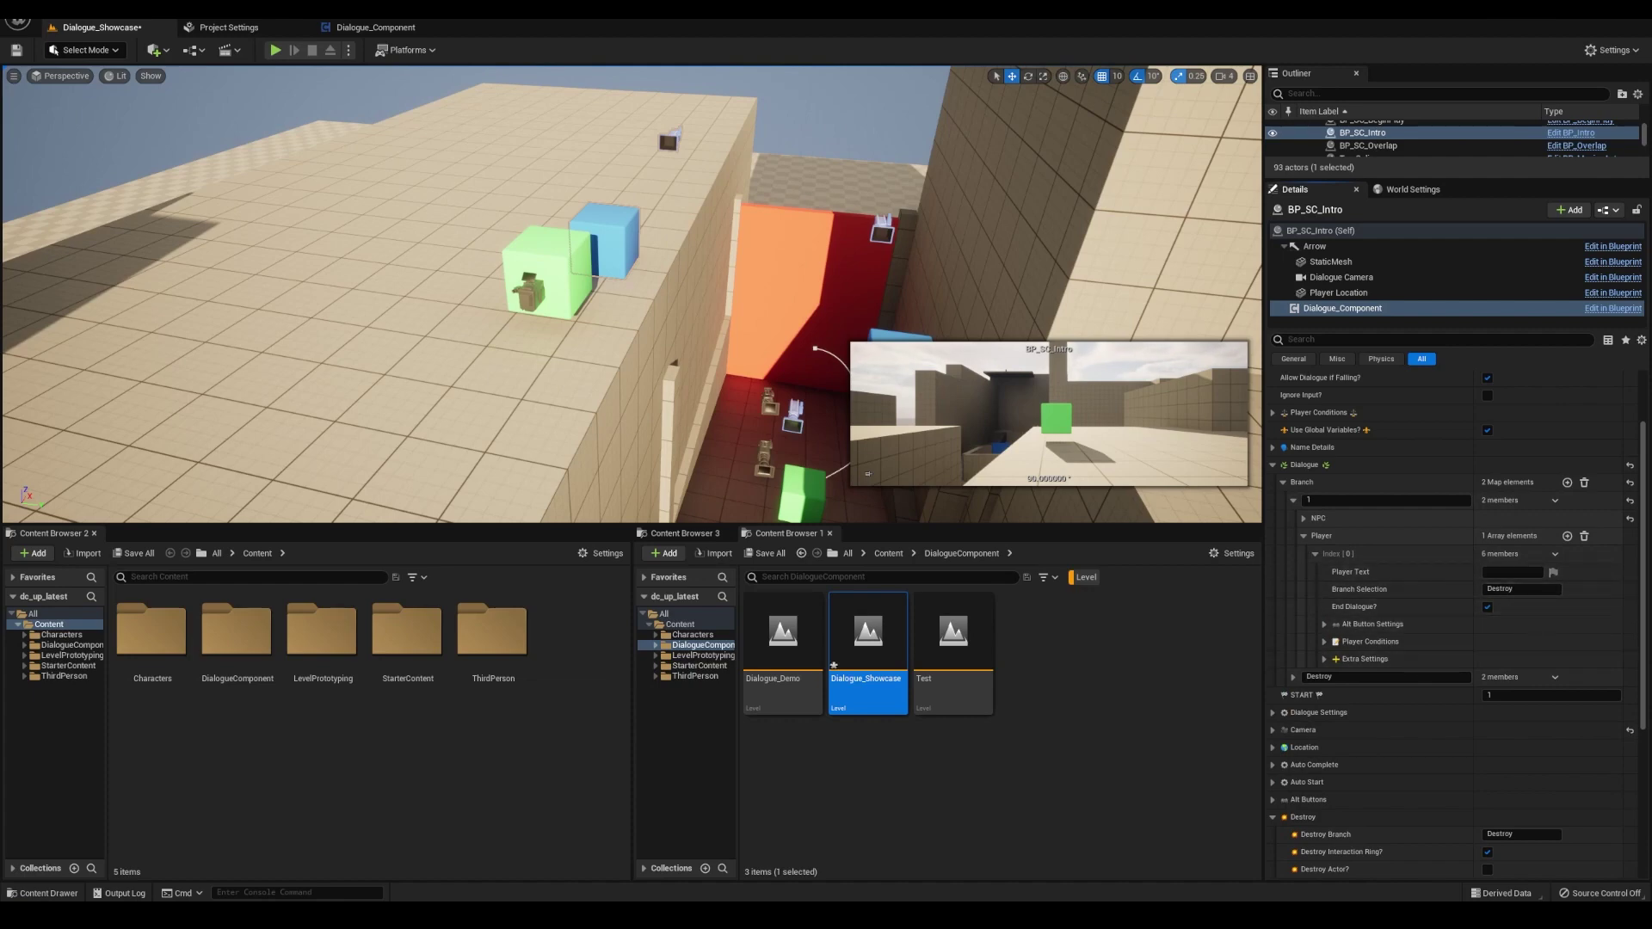
pyautogui.click(1316, 553)
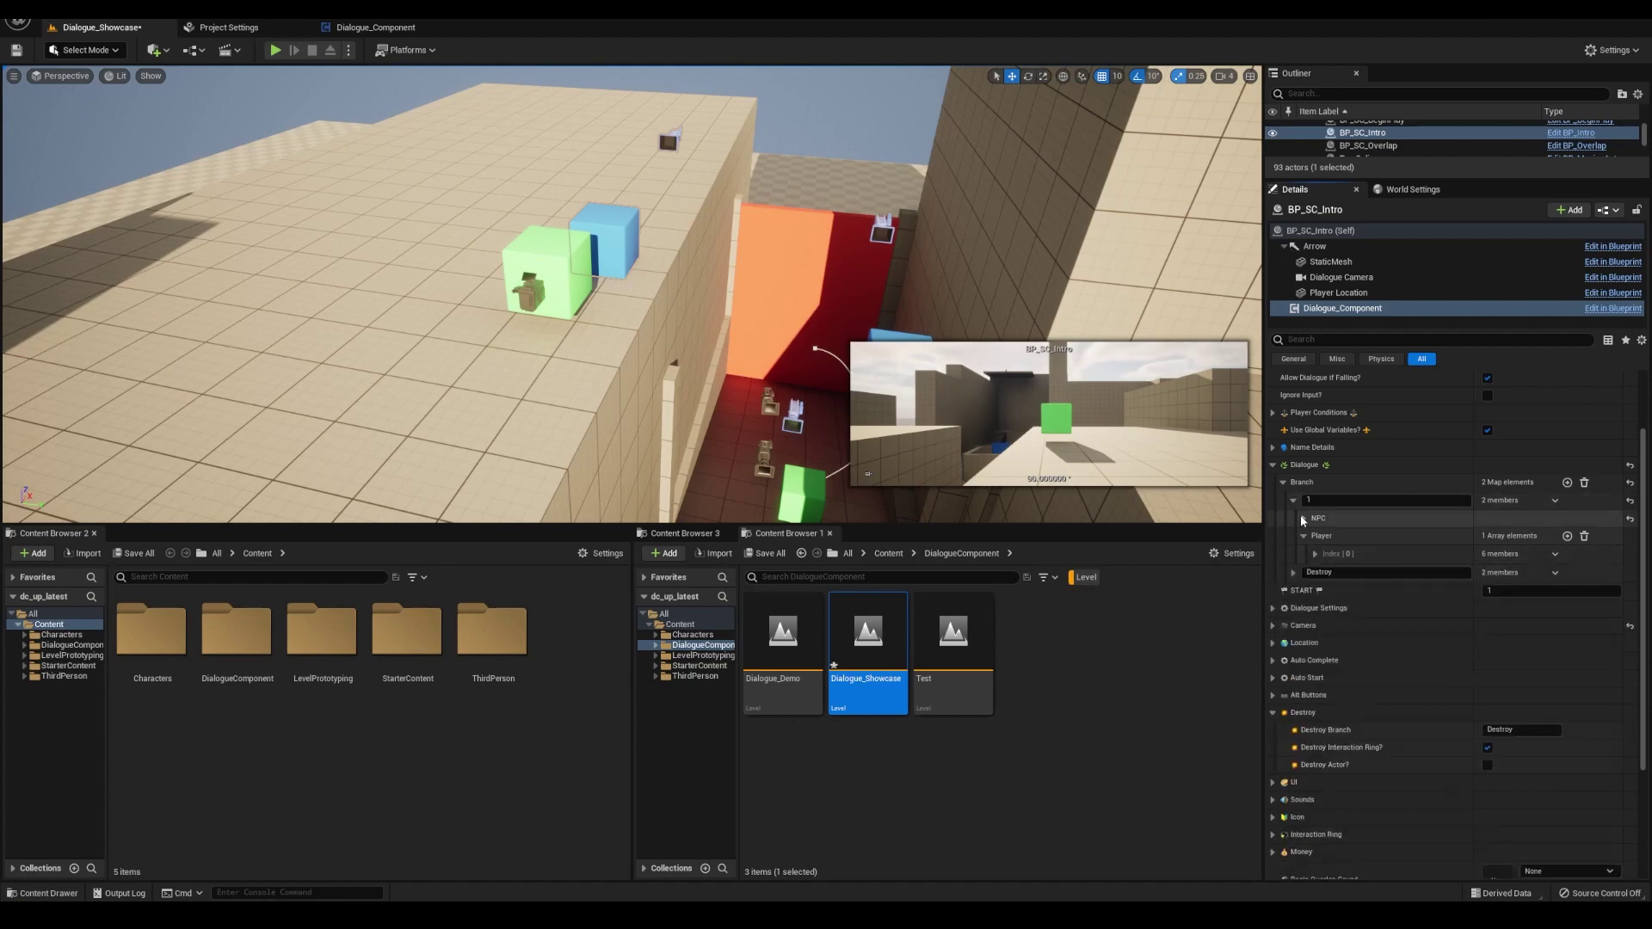
pyautogui.click(1305, 518)
pyautogui.click(1314, 675)
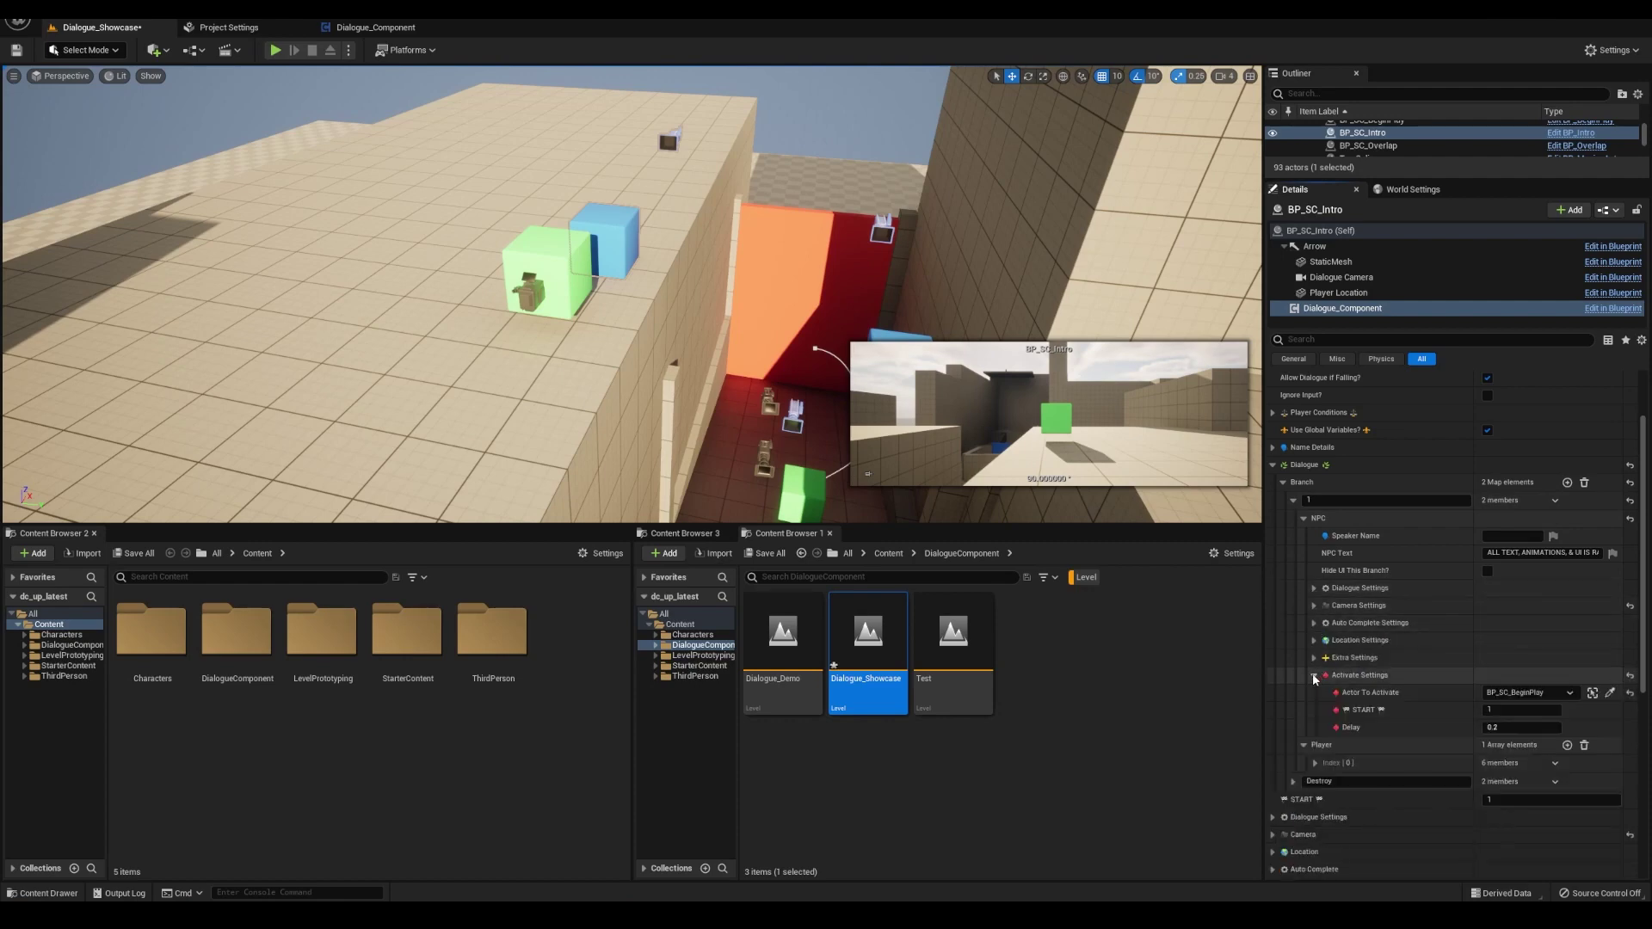
pyautogui.moveTo(556, 255); pyautogui.dragTo(587, 353, button='right')
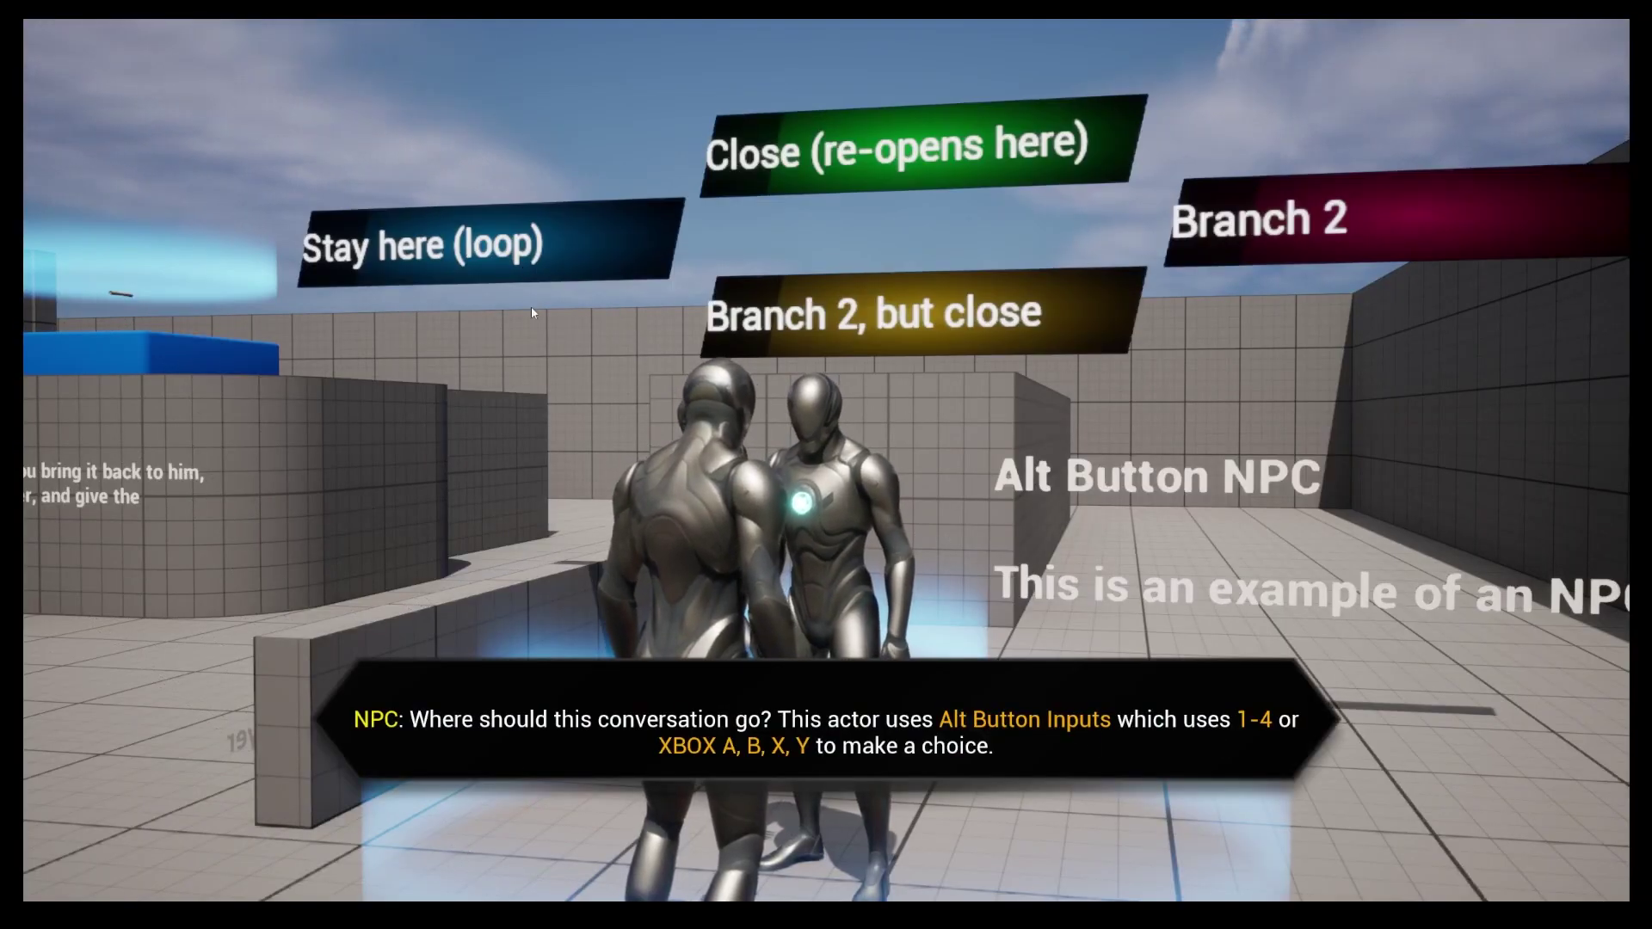
# In the play test, talk to the Alt Button NPC and choose Branch 2, Branch 1 (close), Close (re-opens here) and Branch 2, but close
pyautogui.click(1255, 228)
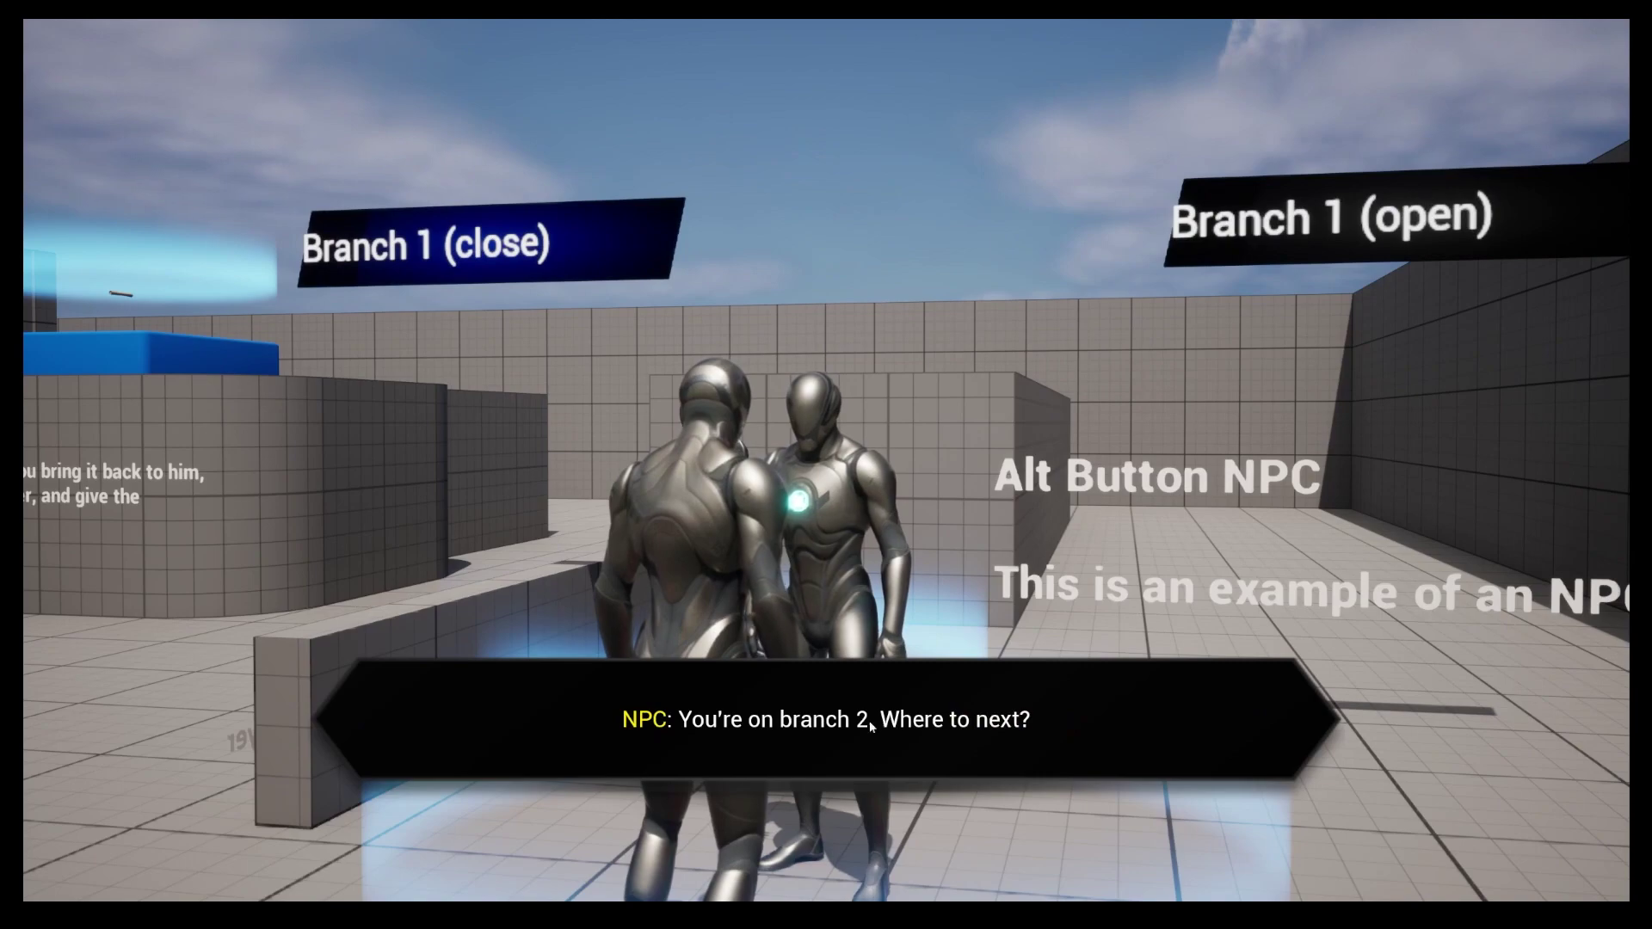
pyautogui.click(489, 247)
pyautogui.press('e')
pyautogui.click(897, 166)
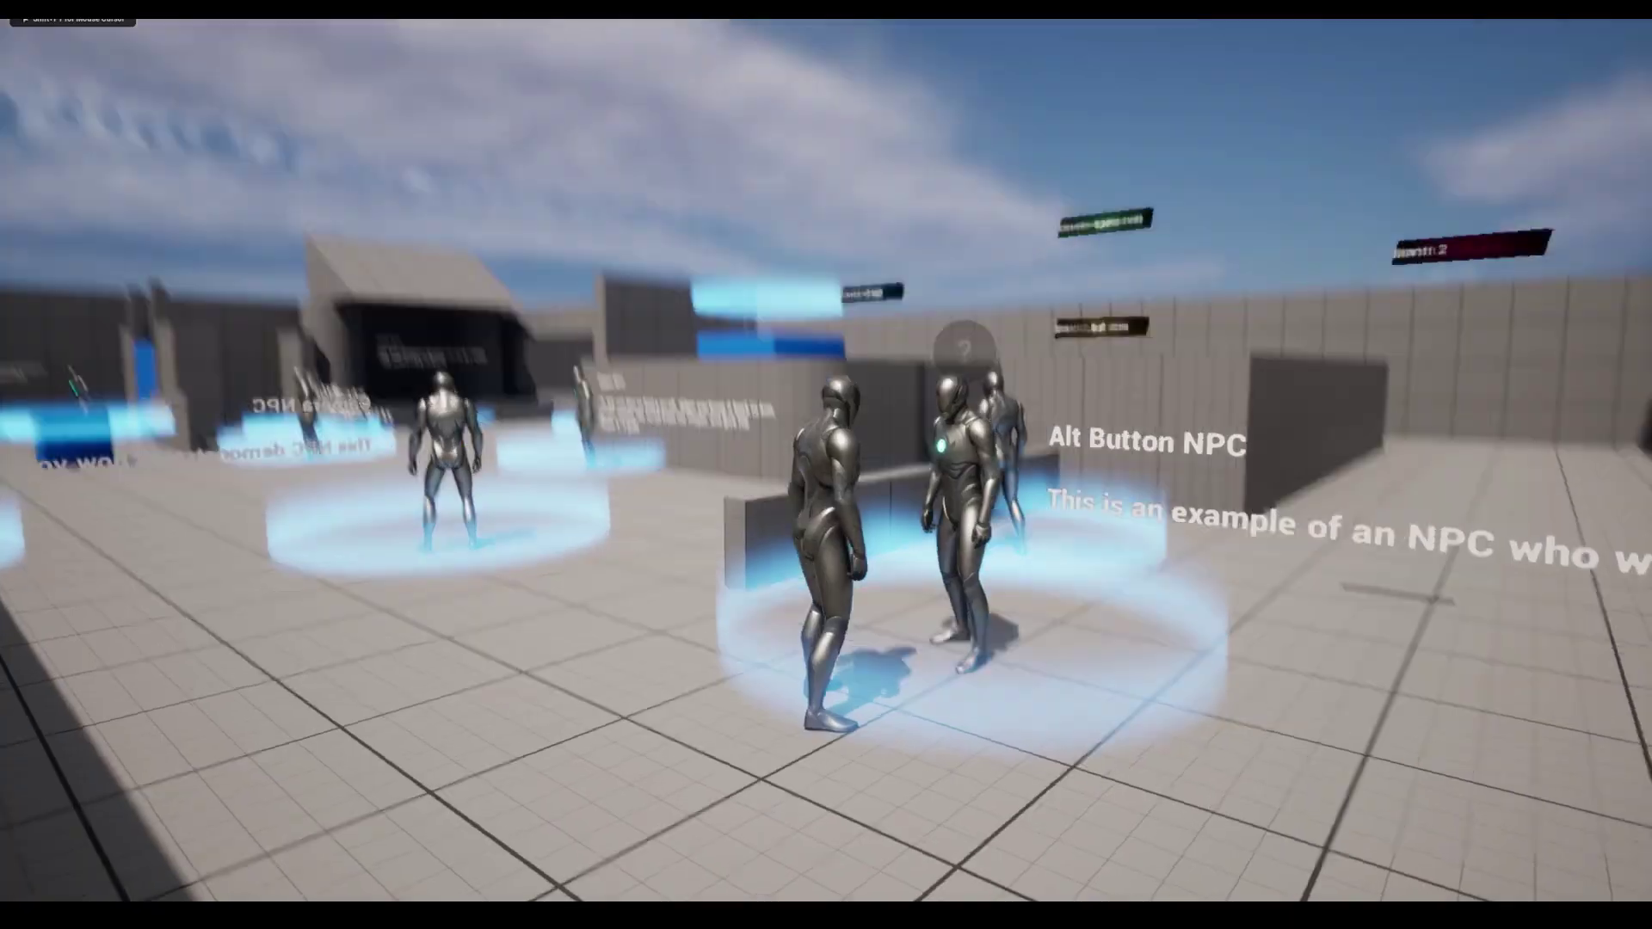
pyautogui.press('e')
pyautogui.click(895, 333)
pyautogui.press('e')
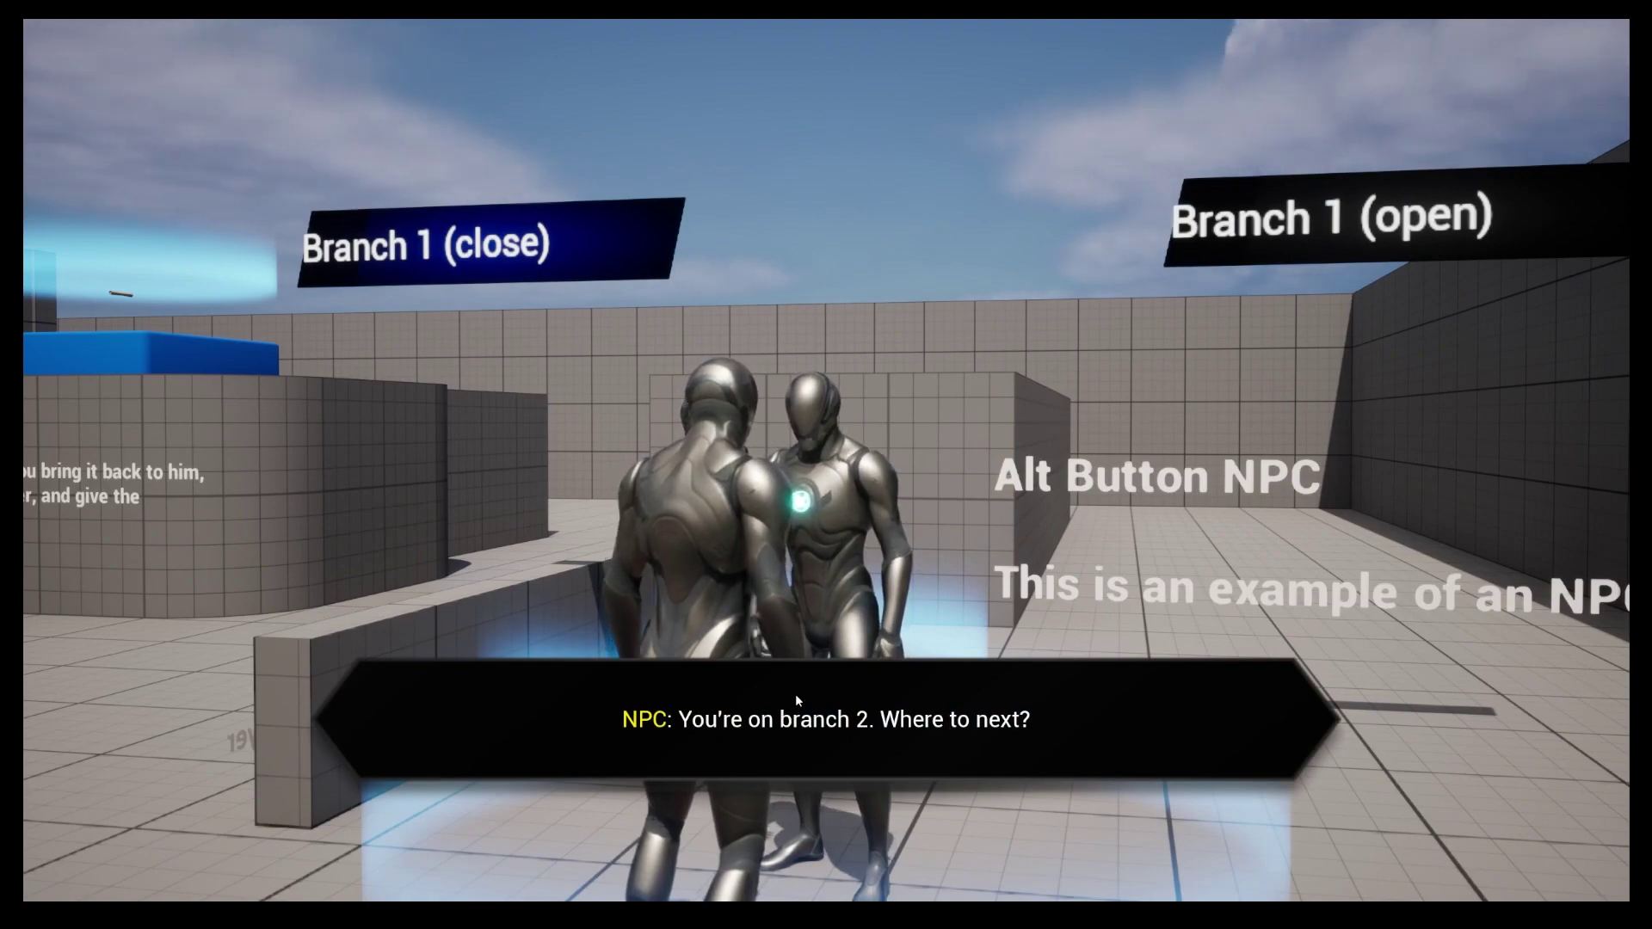
# End the play test, locate the Alt Button NPC's asset and open the BP_Alt_Buttons blueprint for editing
pyautogui.press('Escape')
pyautogui.click(663, 261)
pyautogui.hotkey('ctrl', 'b')
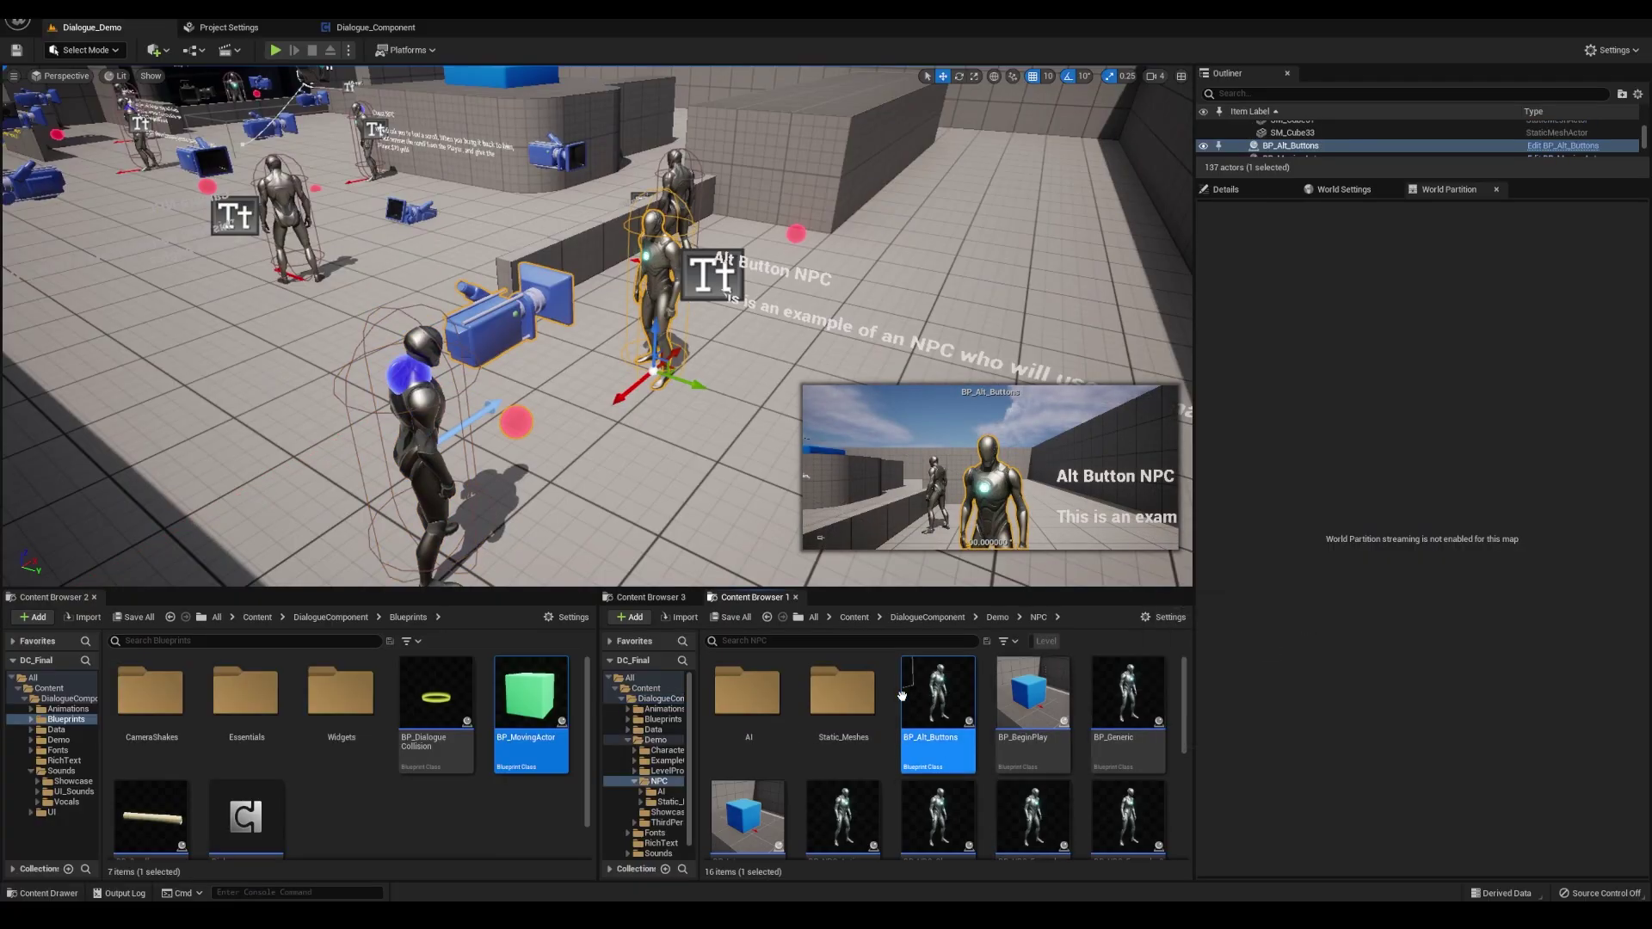
pyautogui.moveTo(941, 688); pyautogui.dragTo(895, 631)
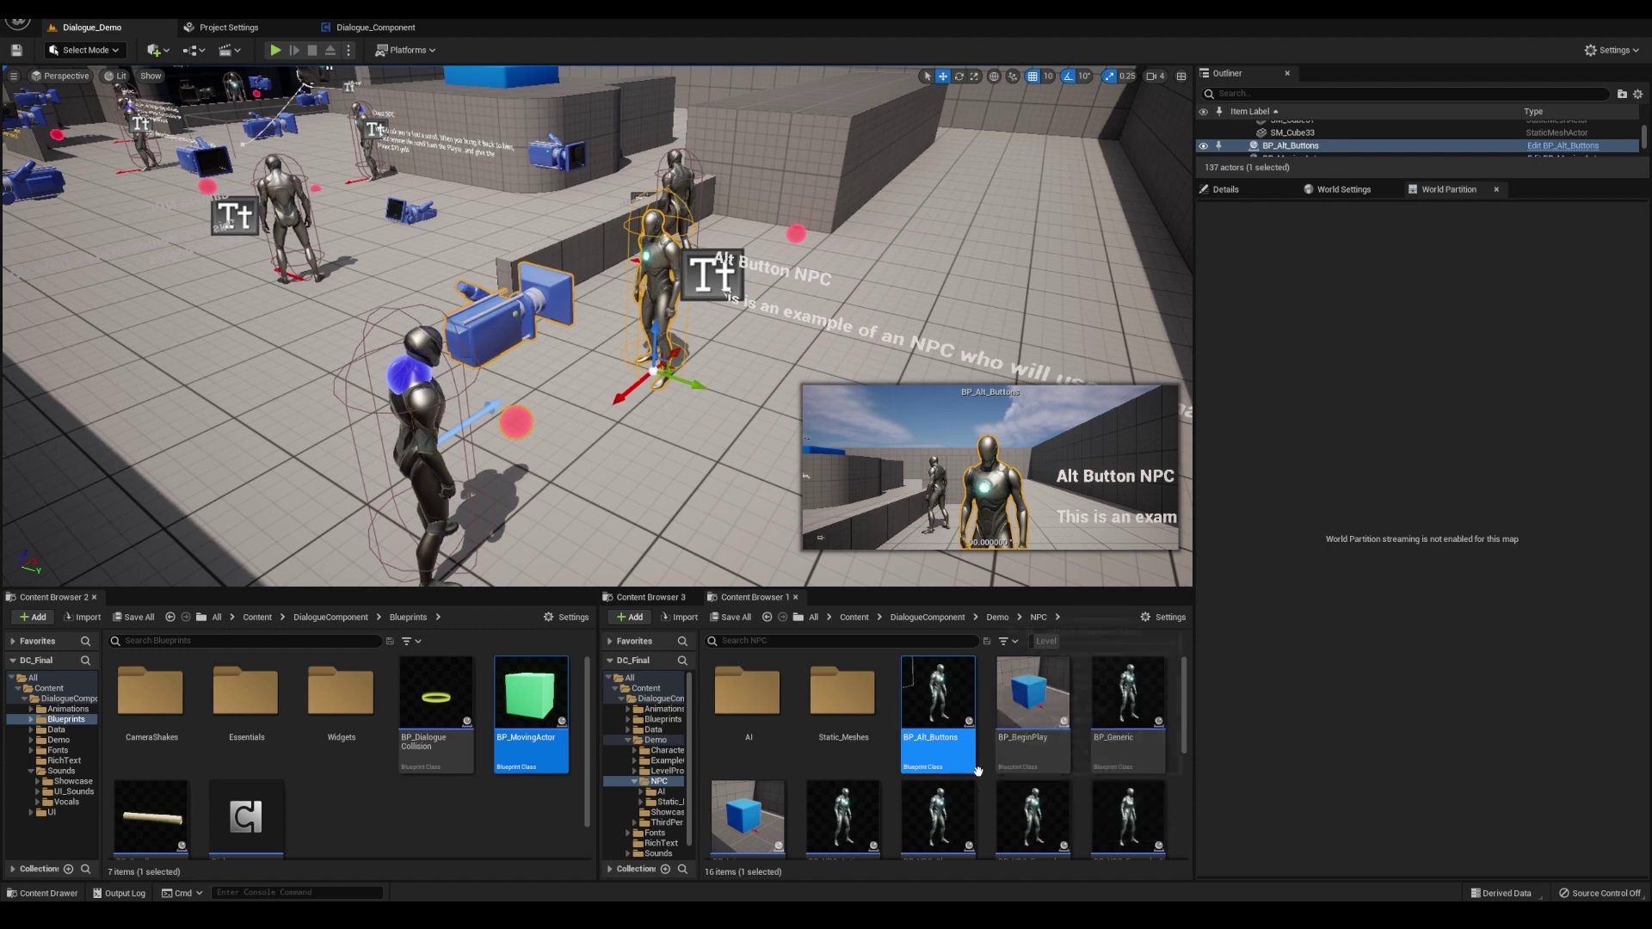
pyautogui.rightClick(946, 707)
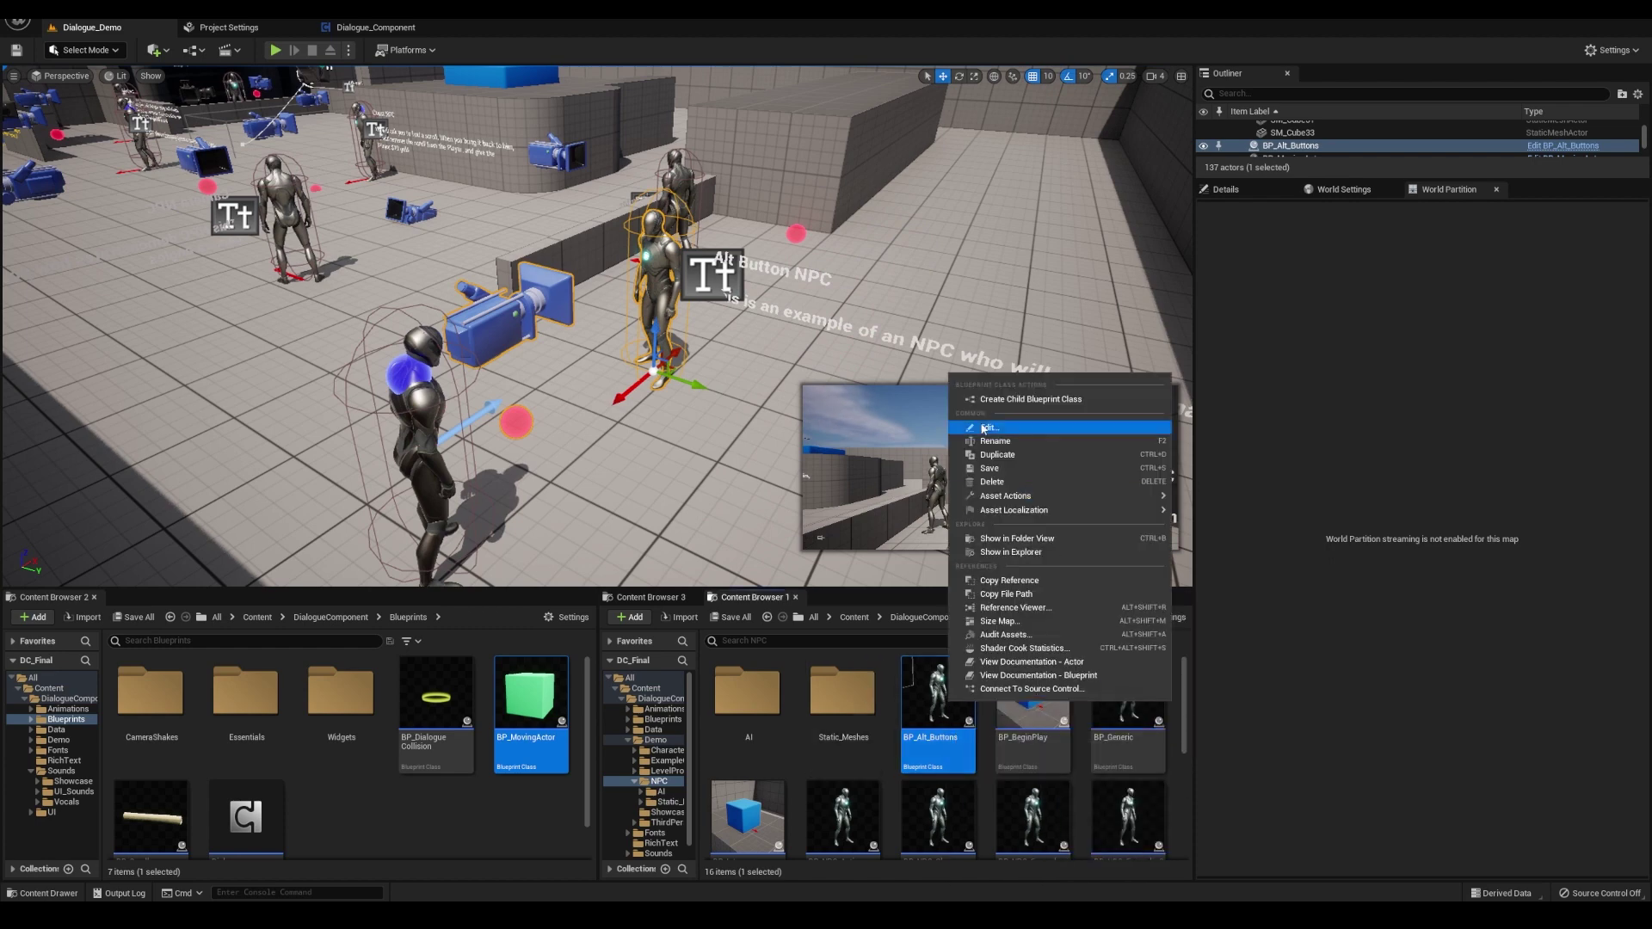
pyautogui.click(923, 729)
pyautogui.doubleClick(944, 706)
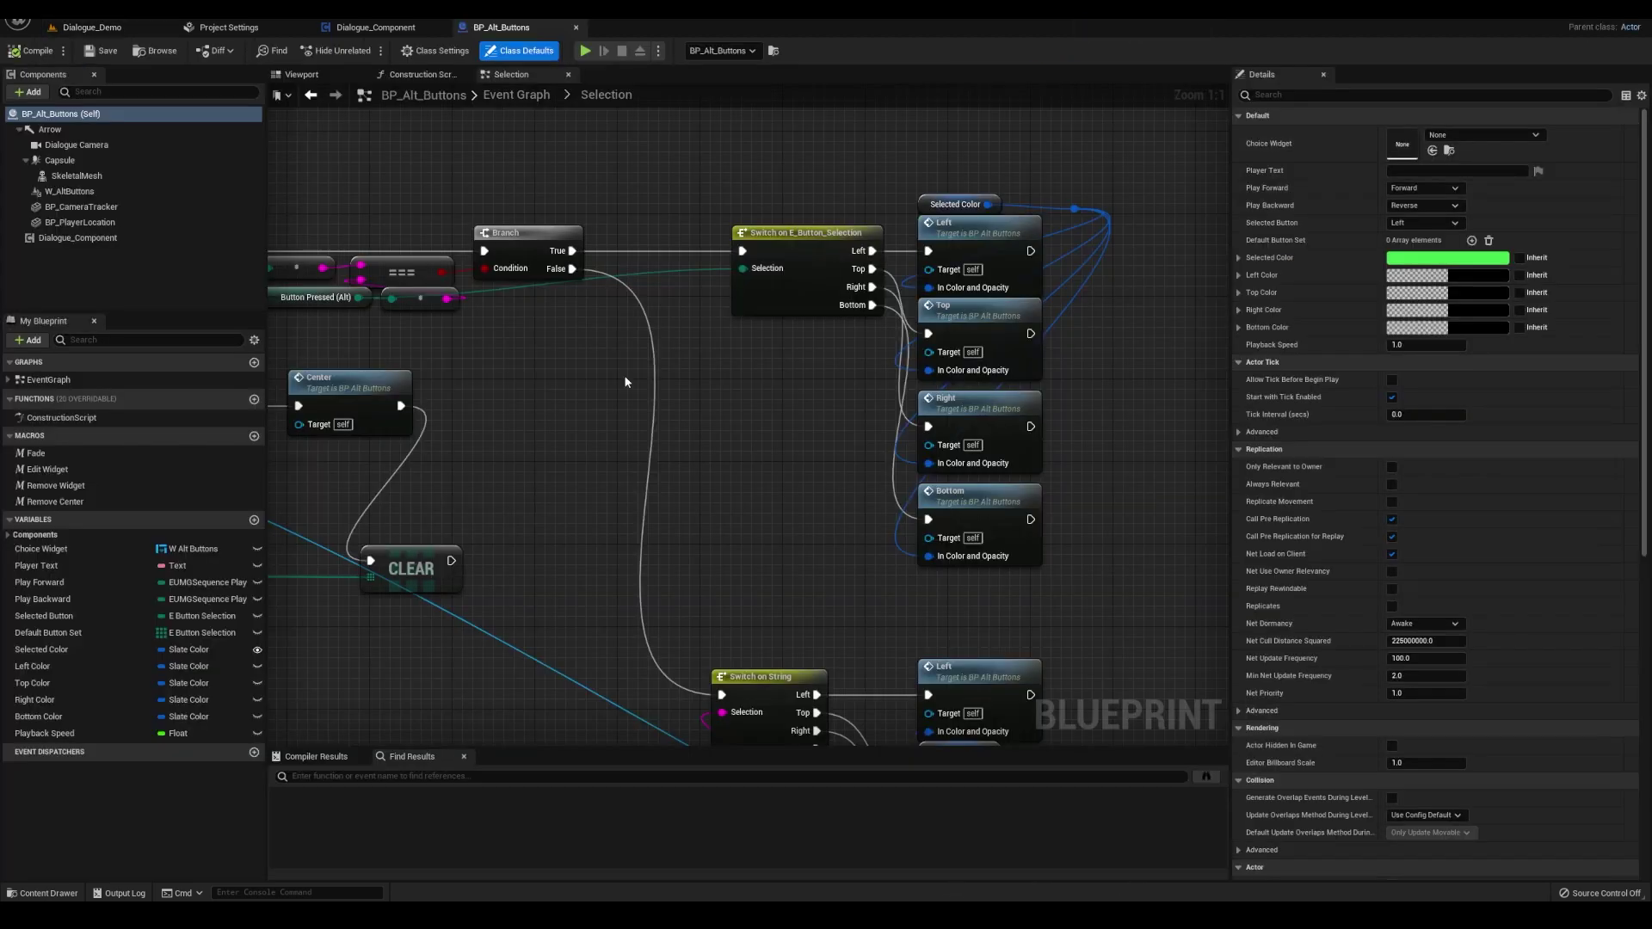
# Return to the main Event Graph of BP_Alt_Buttons and examine its nodes and the W_AltButtons component
pyautogui.click(516, 95)
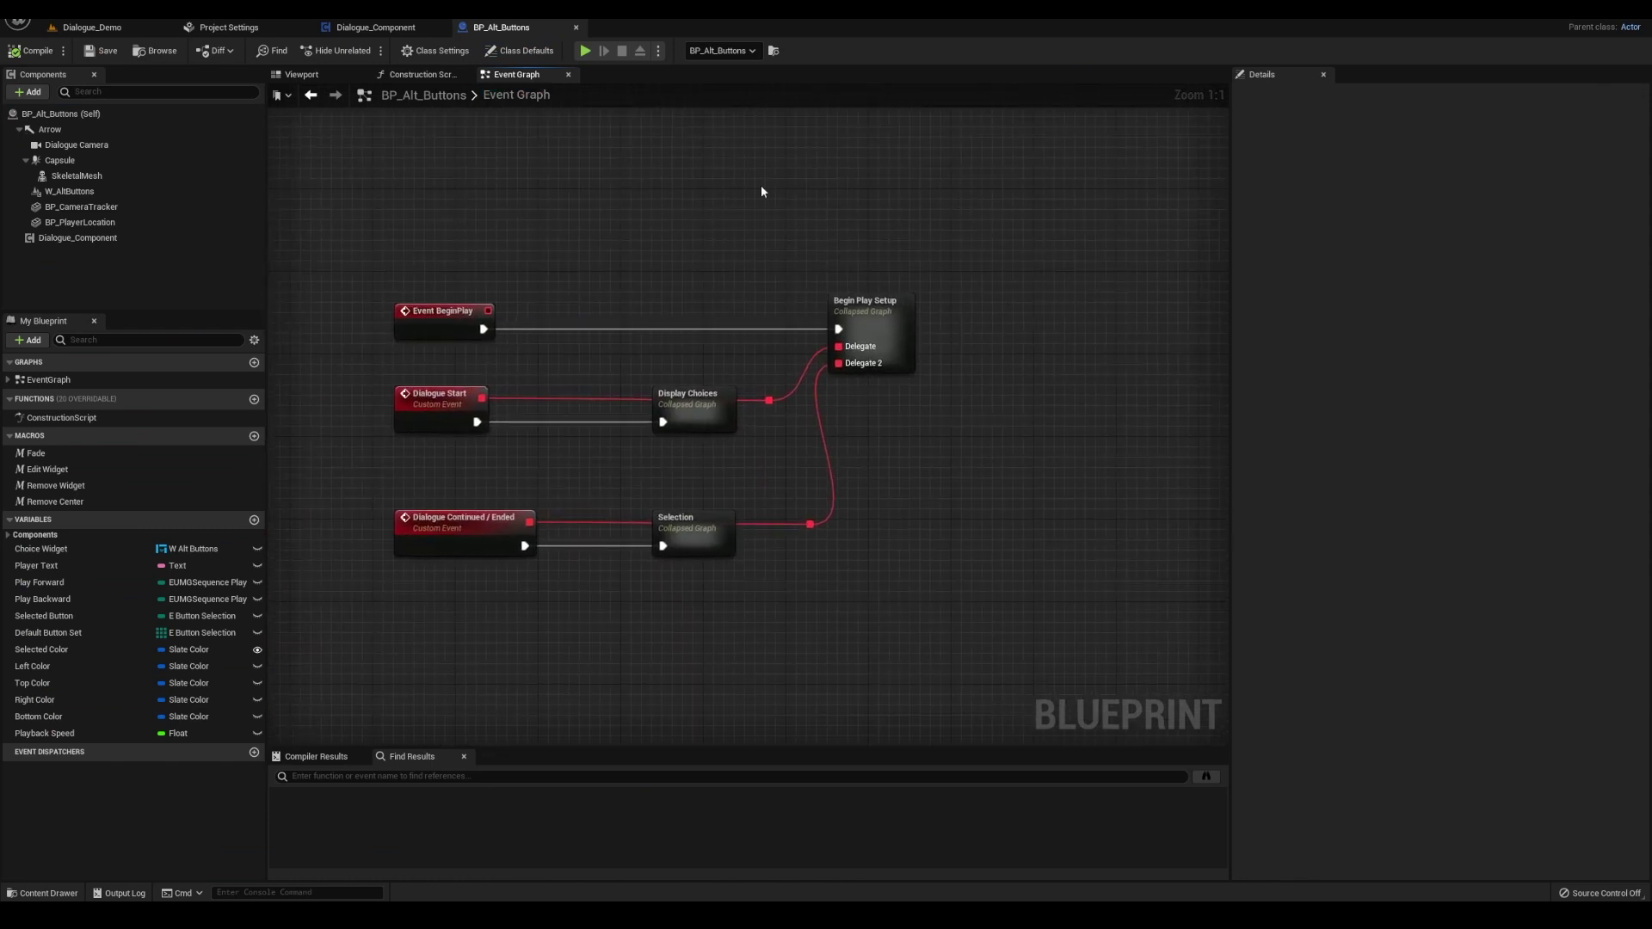
pyautogui.click(105, 191)
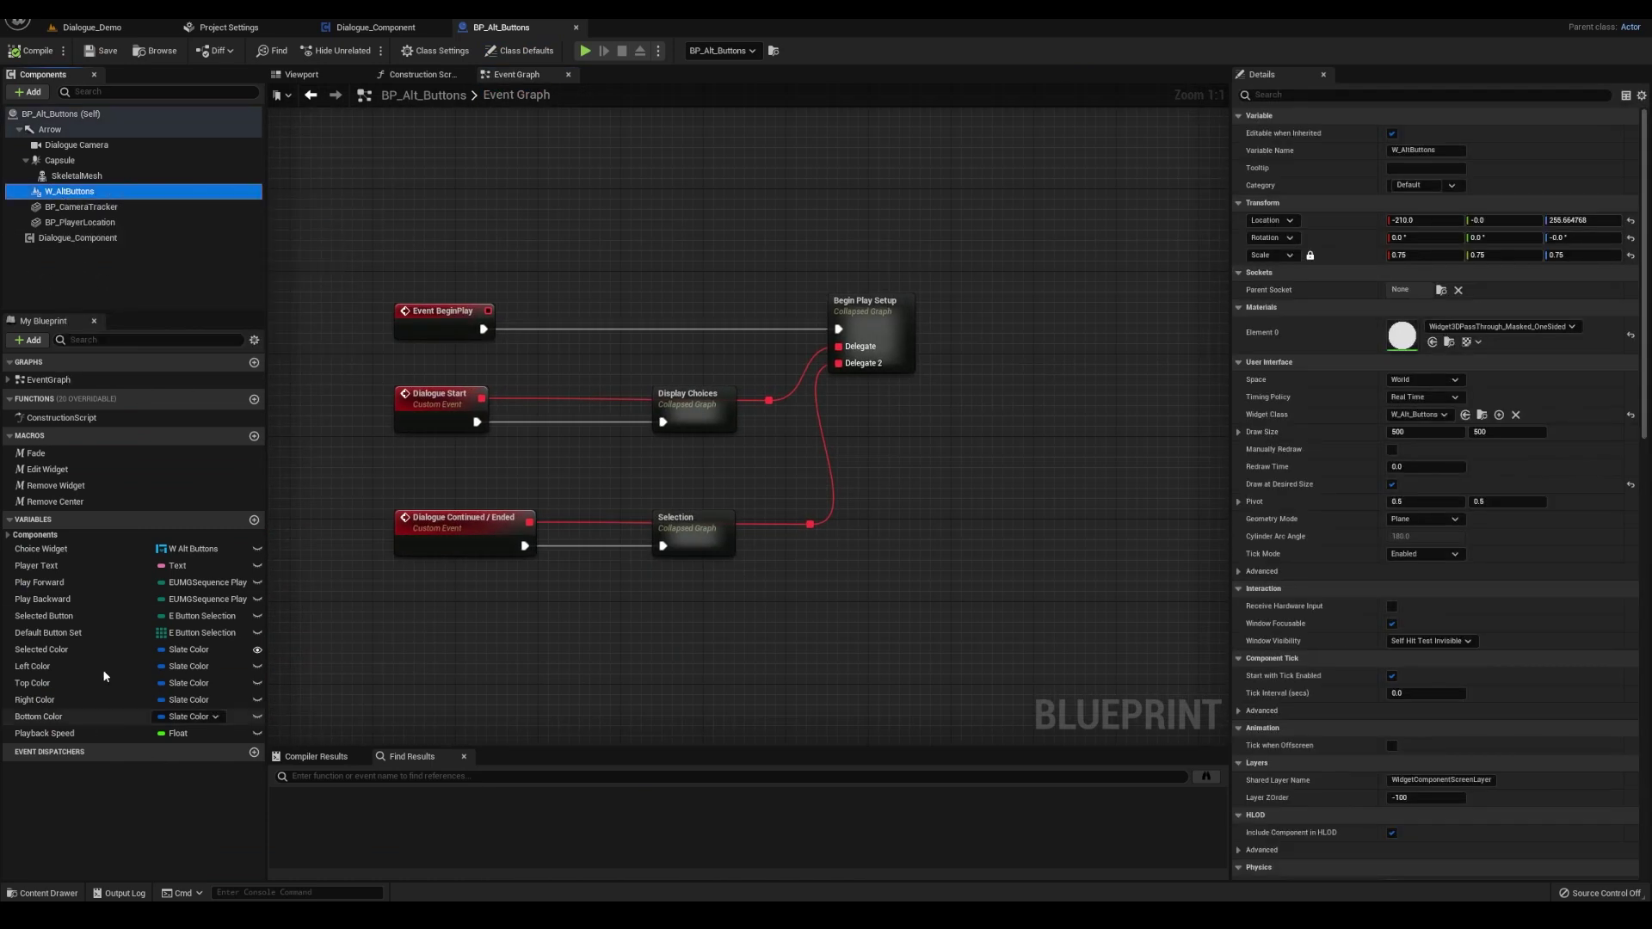
pyautogui.moveTo(390, 219); pyautogui.dragTo(992, 634)
pyautogui.click(708, 604)
pyautogui.moveTo(708, 603); pyautogui.dragTo(802, 602, button='right')
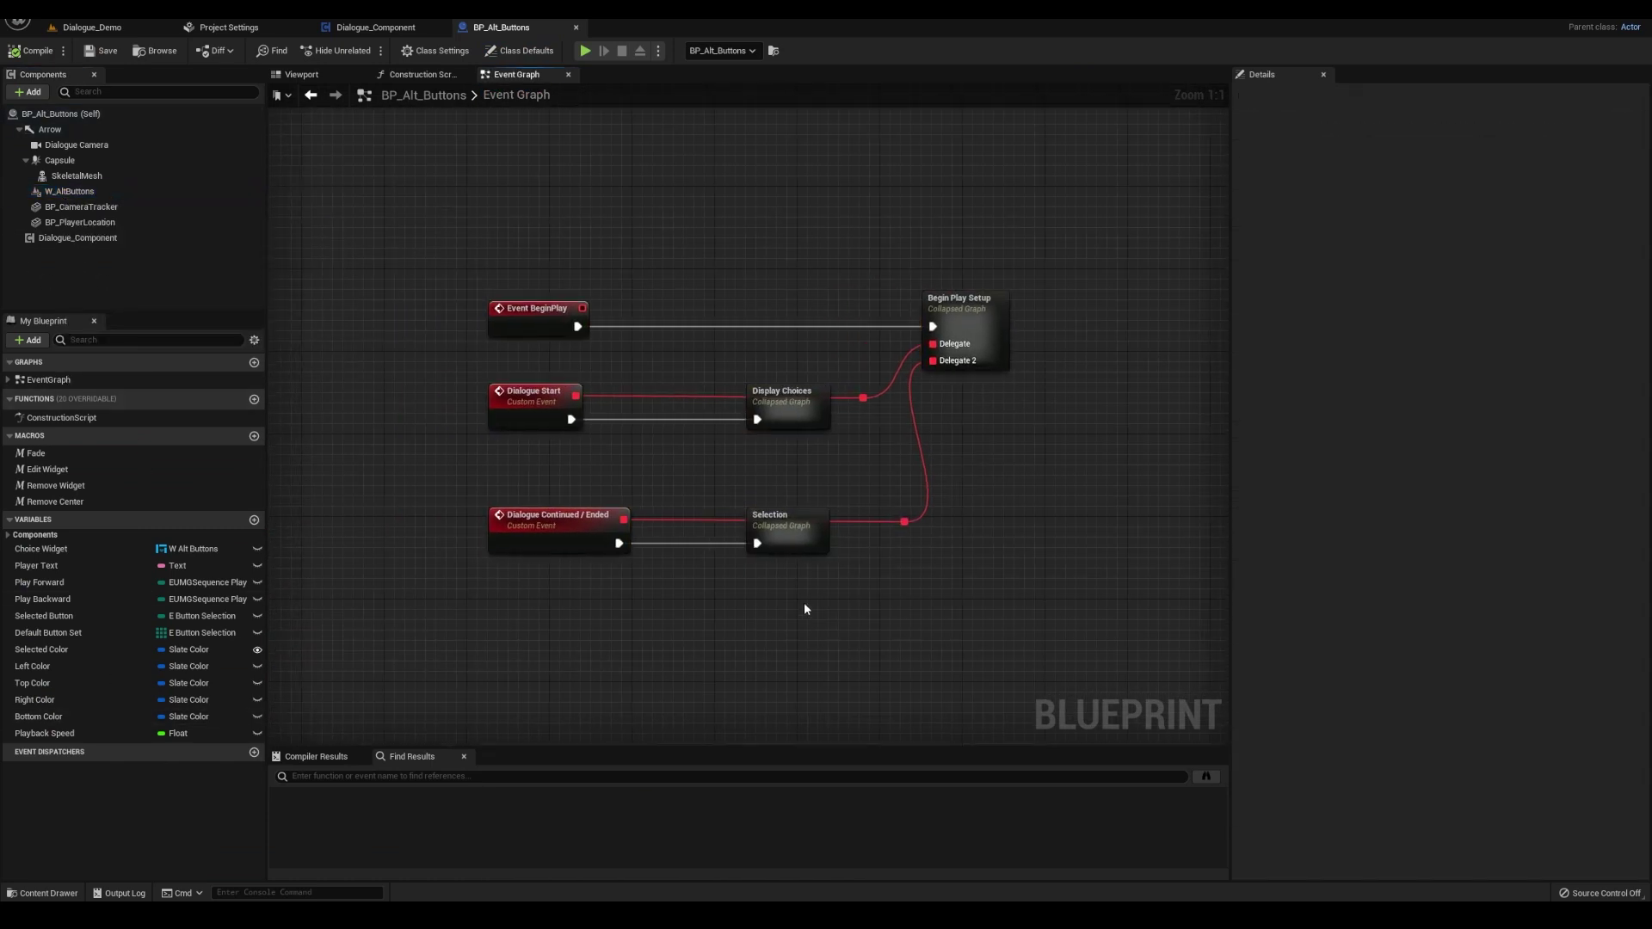
# Inspect the Dialogue Component's Alt Buttons settings, including Use Buttons?, Use Center UI? and Text Justification
pyautogui.click(61, 238)
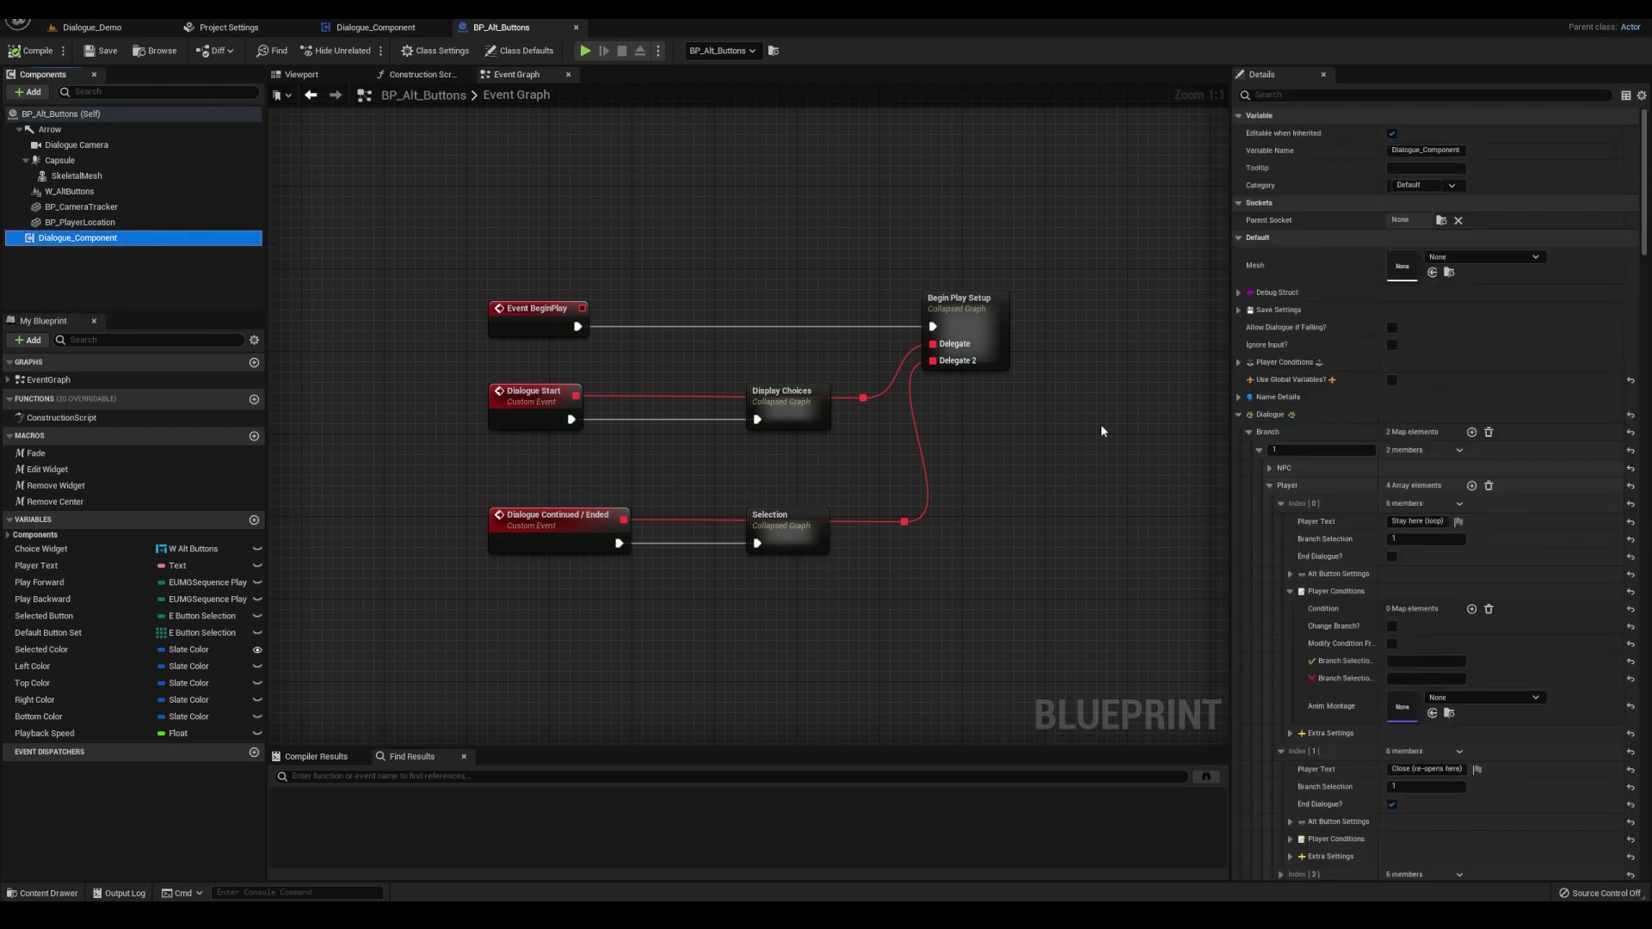
pyautogui.click(1239, 415)
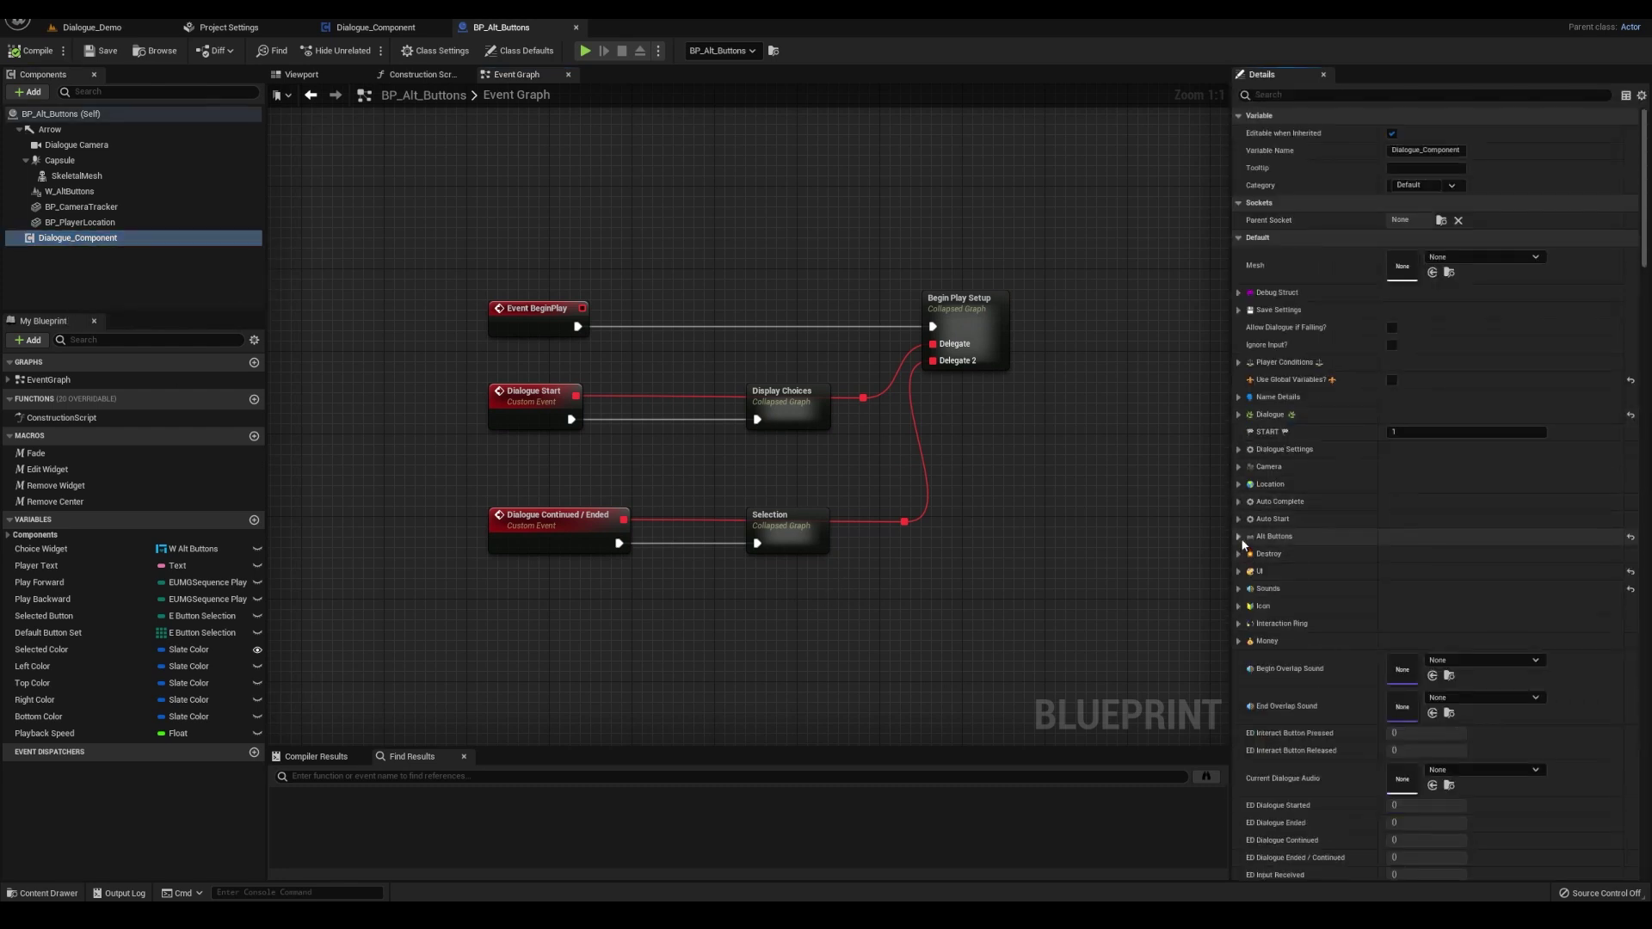
pyautogui.click(1239, 537)
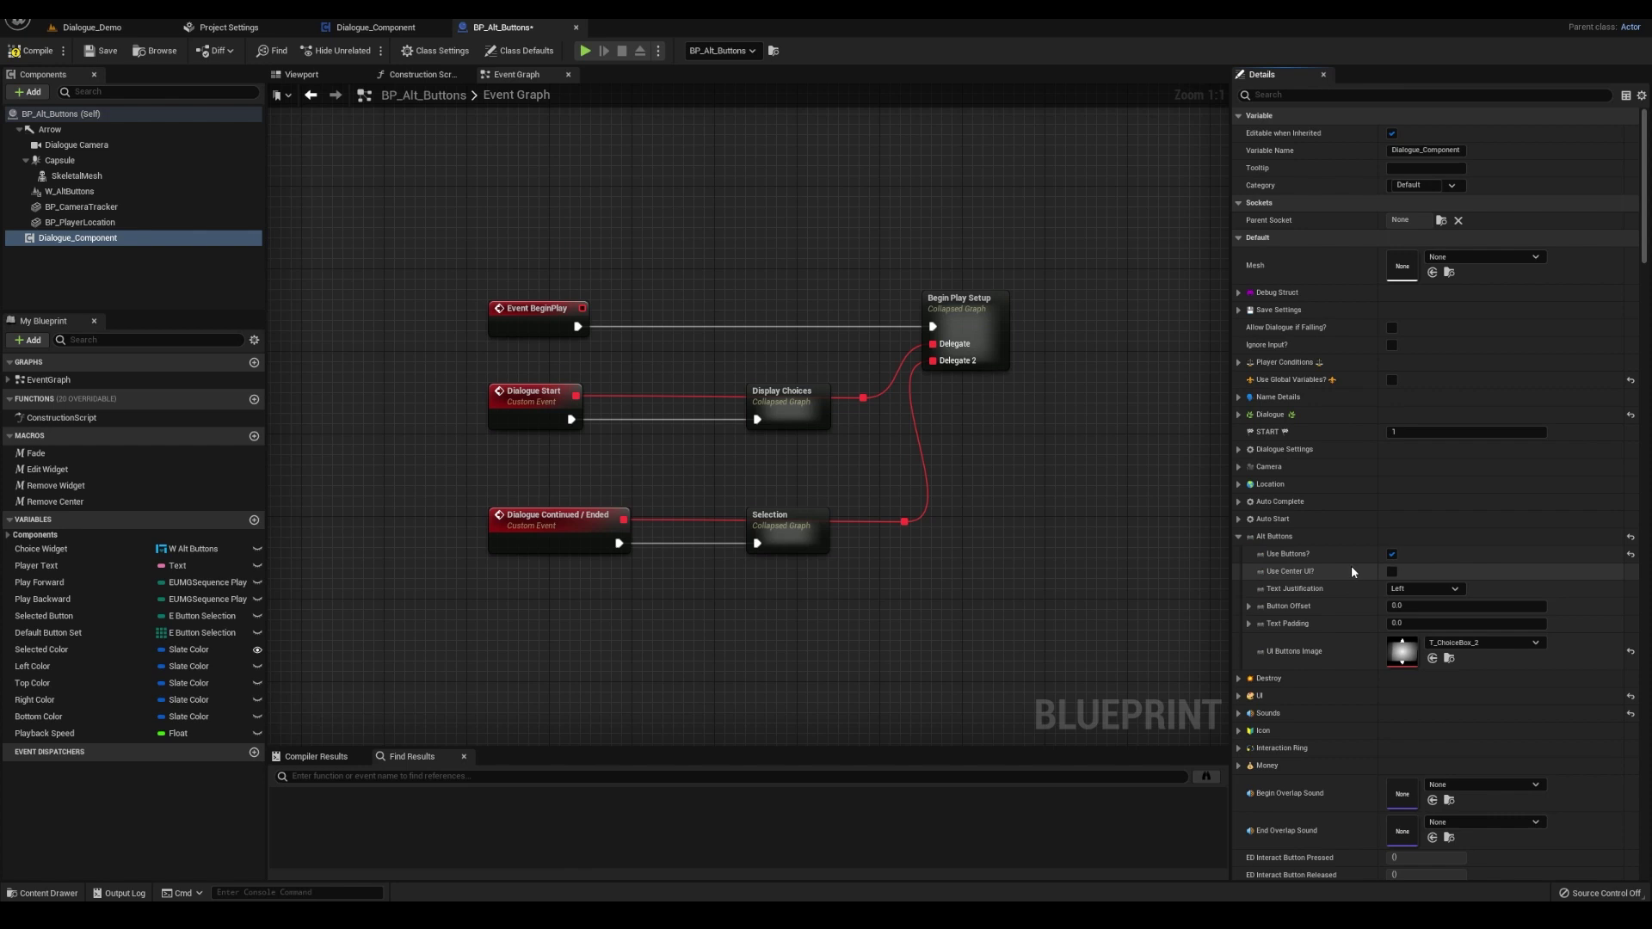
# Expand the player replies of dialogue branch 1 and look through their entries
pyautogui.click(1239, 415)
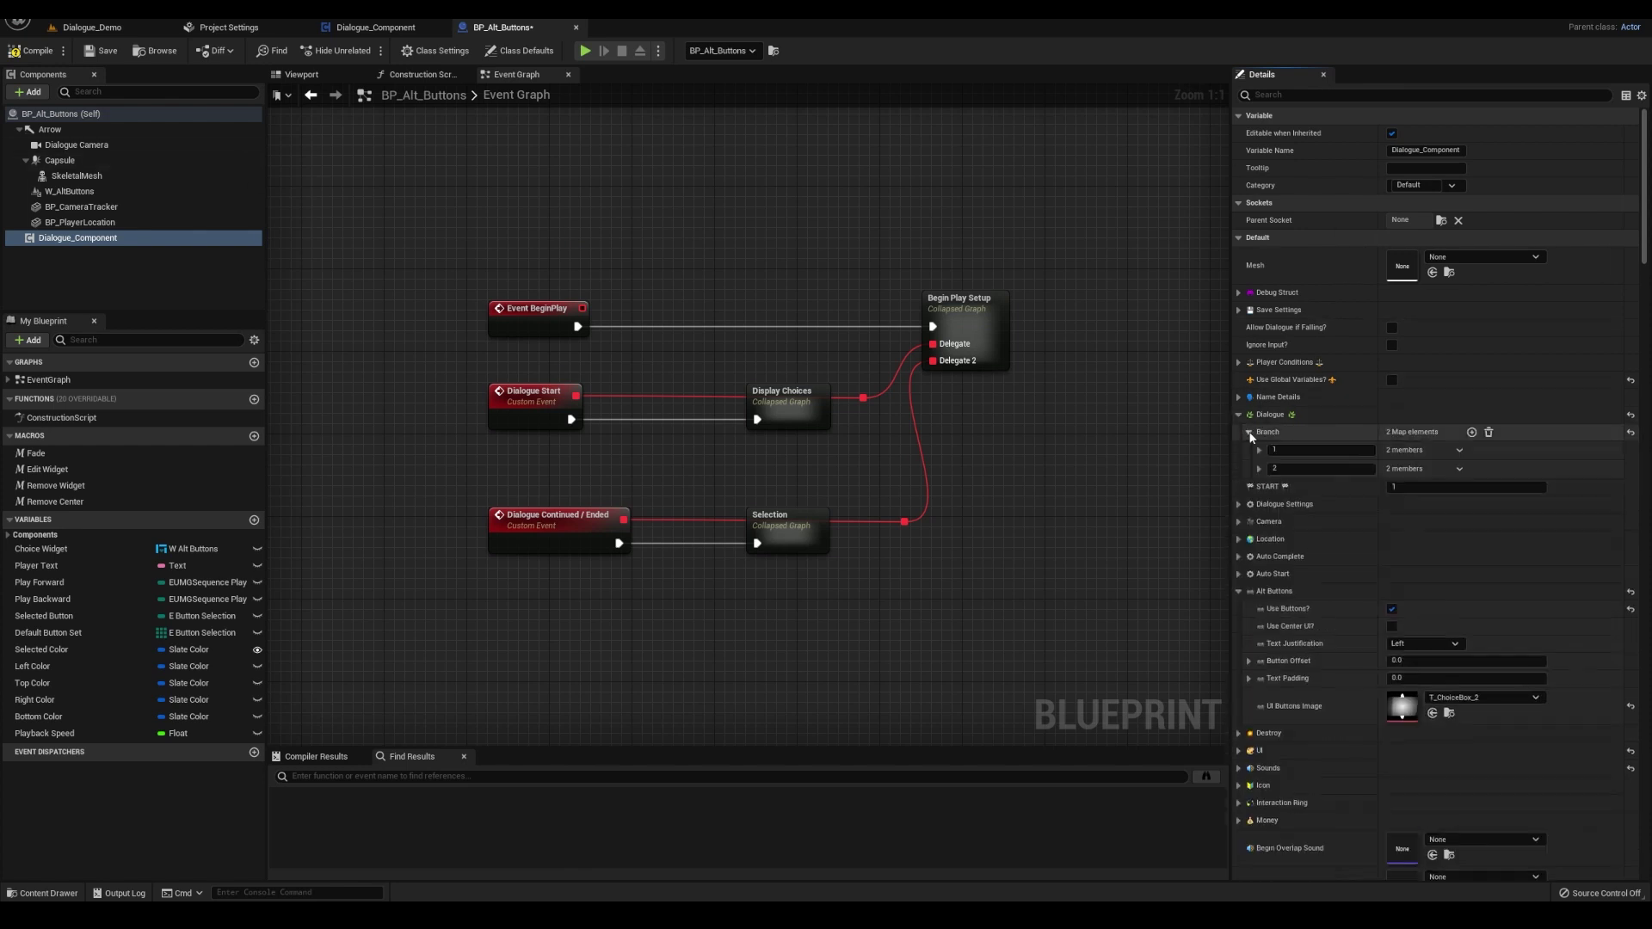
pyautogui.click(1258, 450)
pyautogui.click(1268, 485)
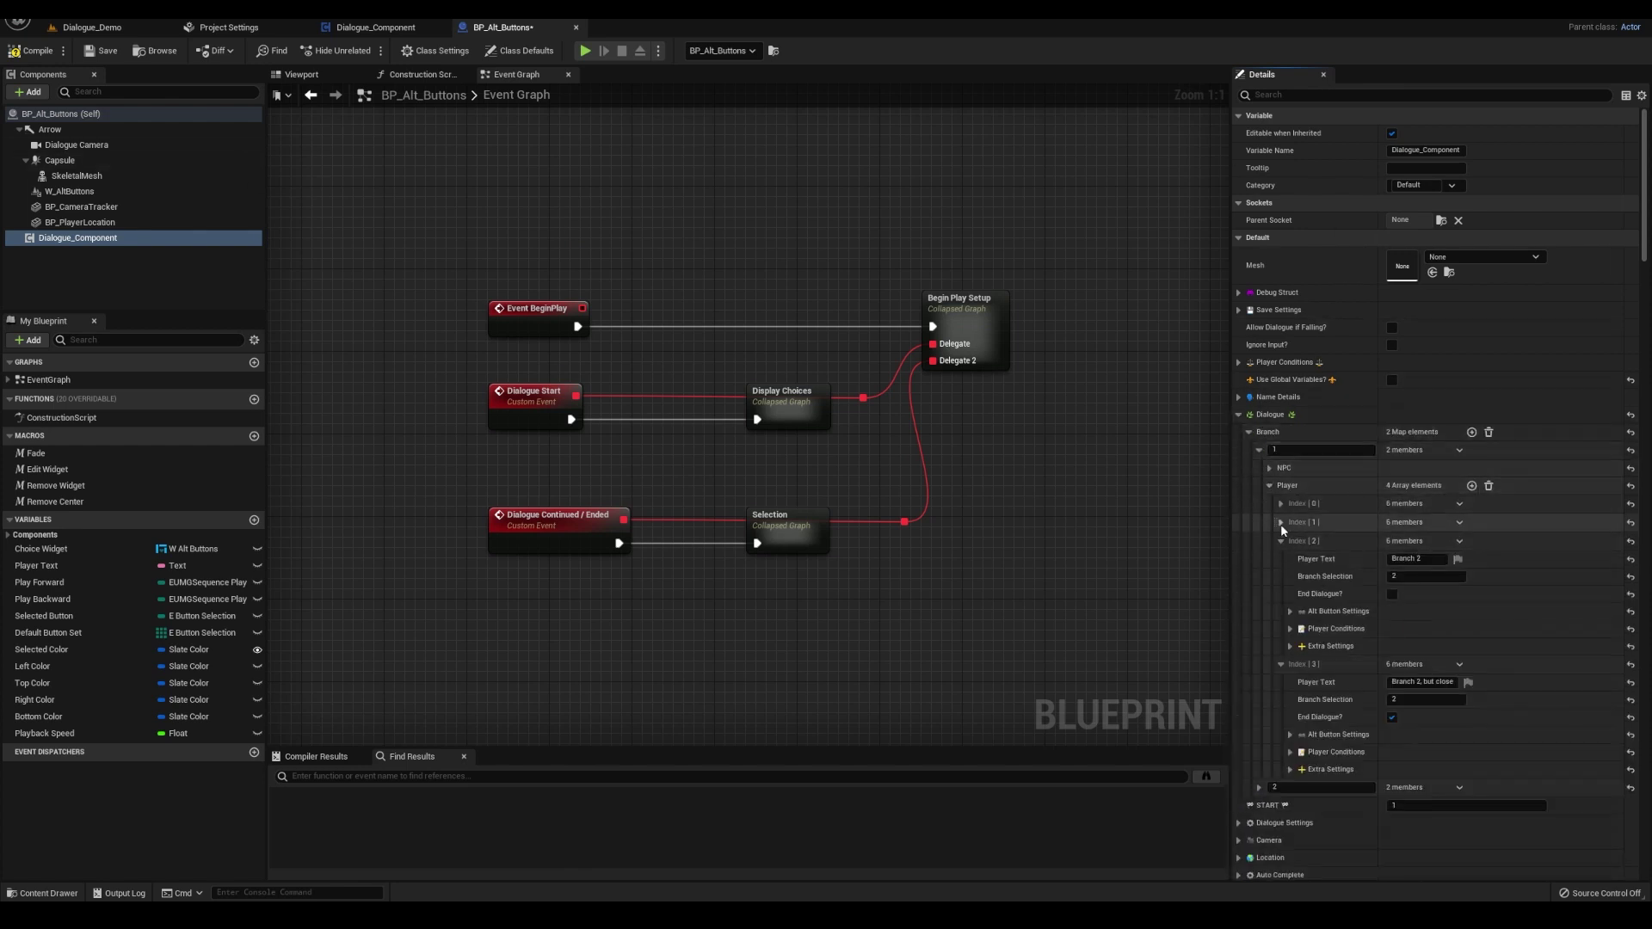
pyautogui.scroll(-2, 1366, 364)
# Filter the component's properties for "ALT BUTTON SETTING" and examine the Button Selection and Button Color of branch 1's four player replies
pyautogui.click(1322, 96)
pyautogui.write('ALT BUTTON SETTING')
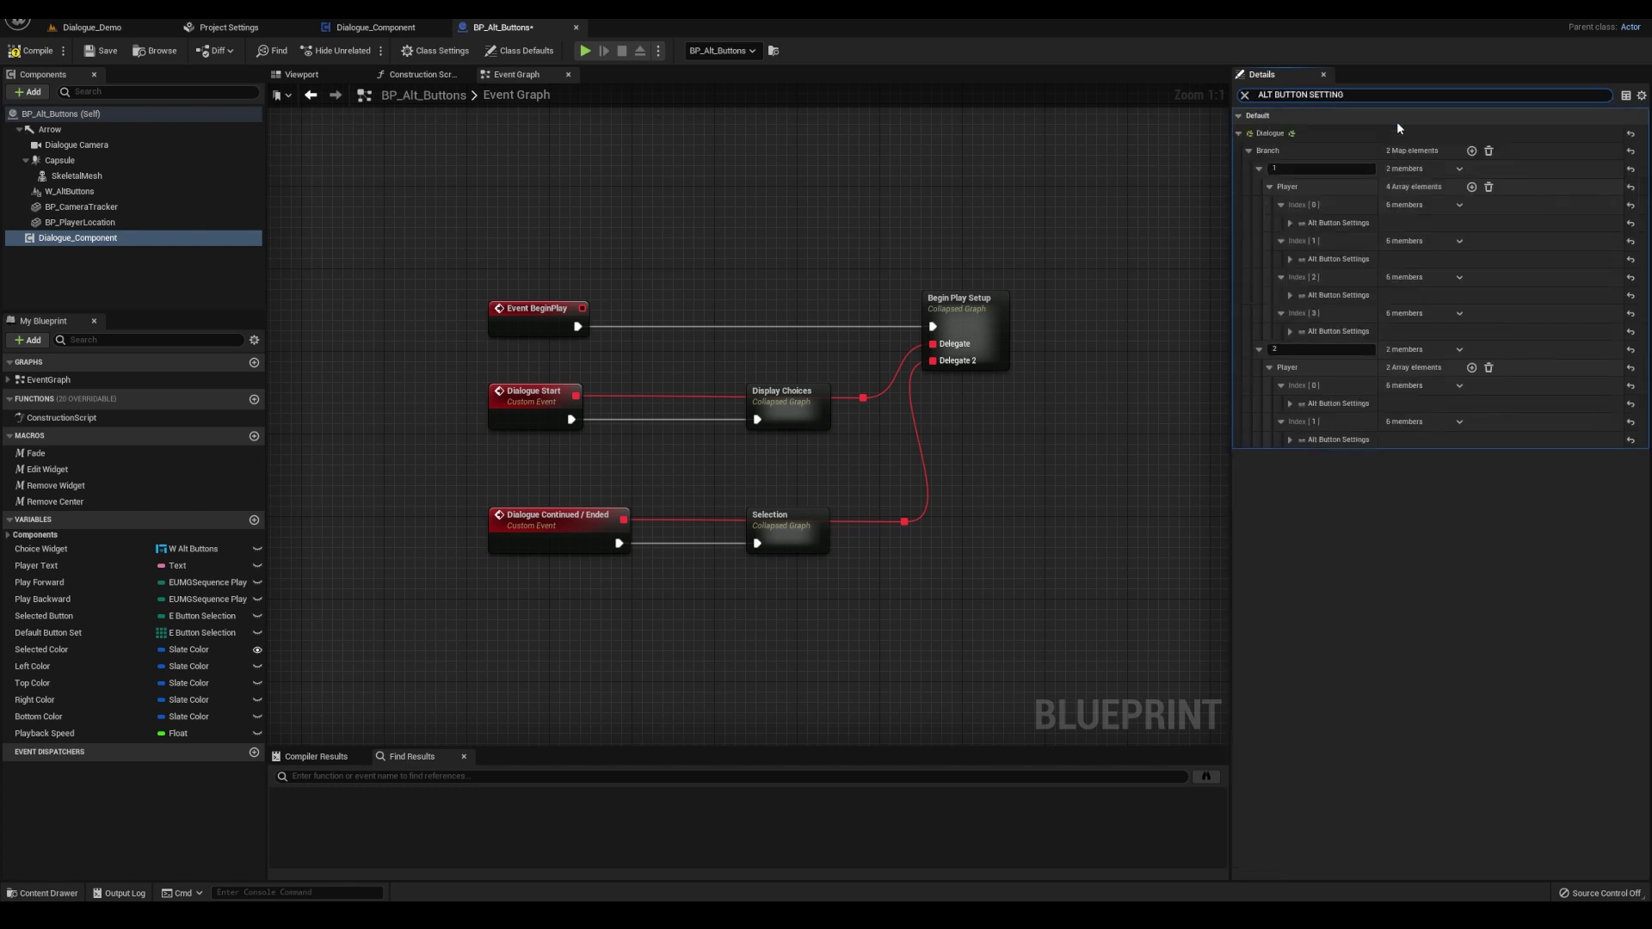
pyautogui.click(1641, 94)
pyautogui.click(1544, 227)
pyautogui.click(1290, 332)
pyautogui.click(1289, 295)
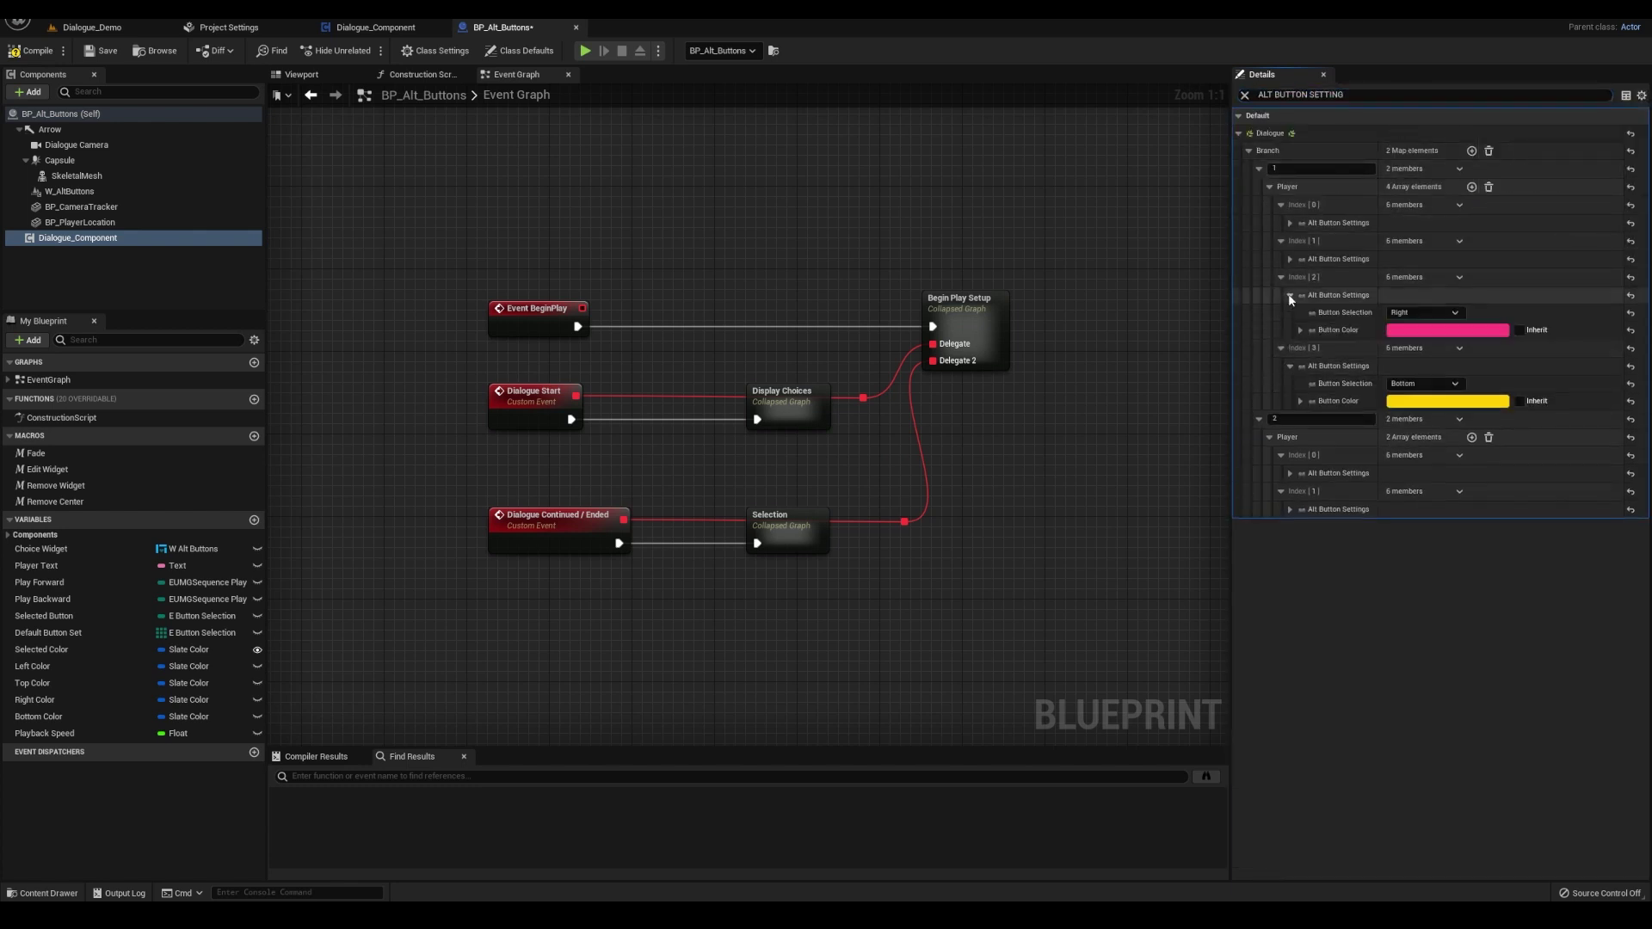
pyautogui.click(1289, 259)
pyautogui.click(1289, 222)
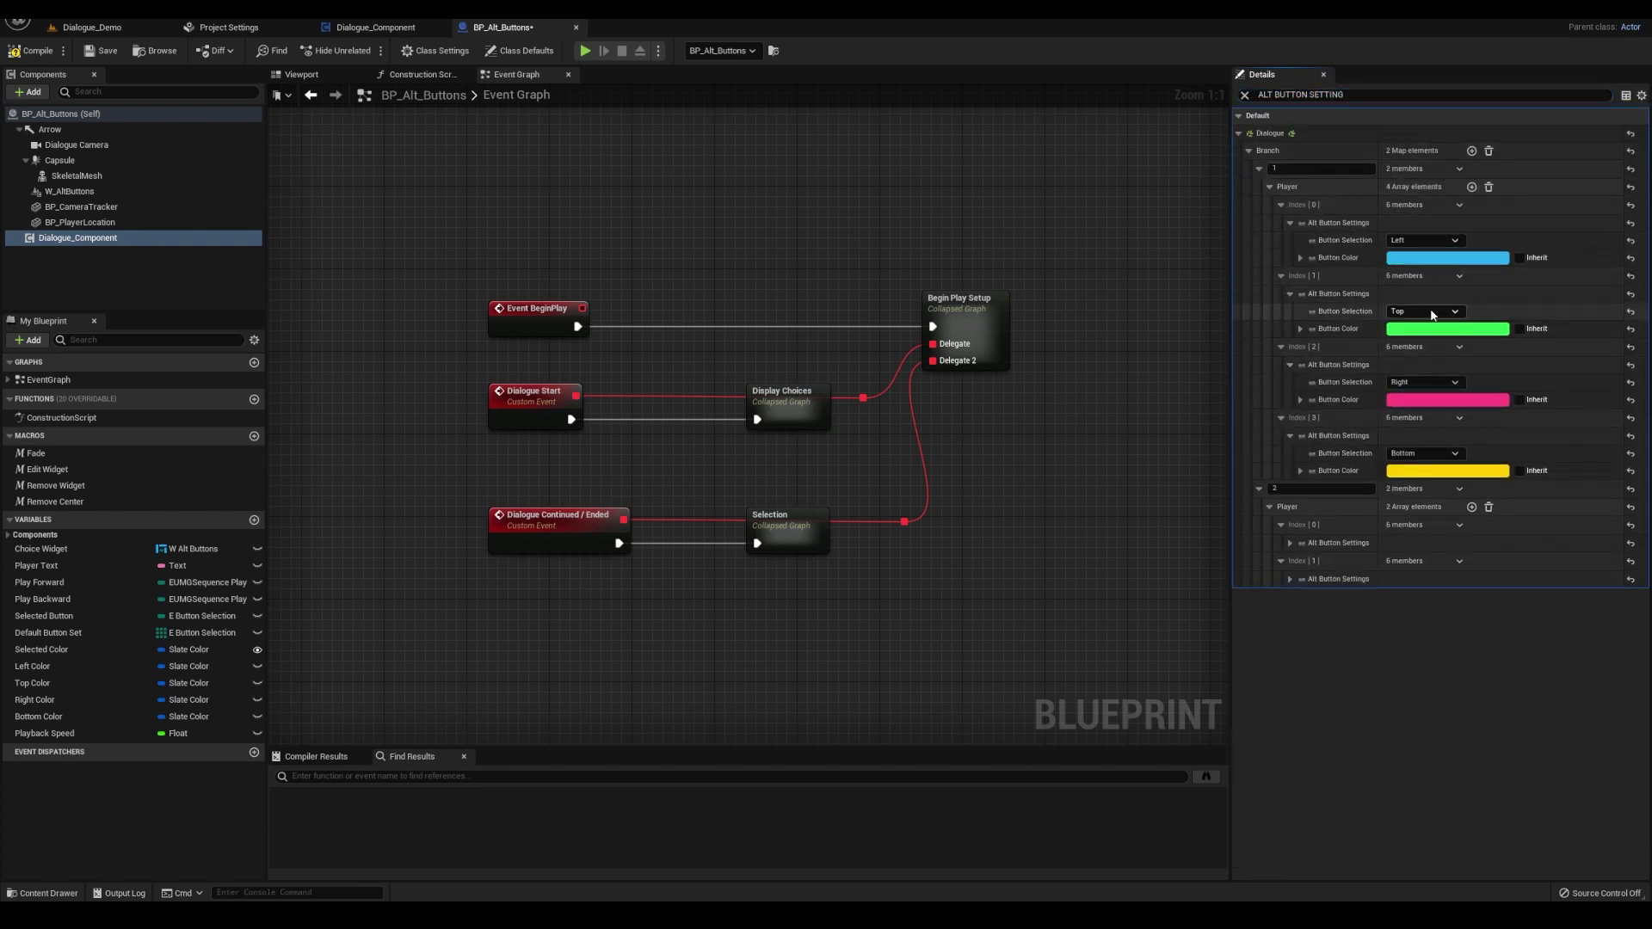
# Play-test the replies with Index 1's Button Selection on Left, set it back to Top, and run the play test again
pyautogui.hotkey('alt', 'p')
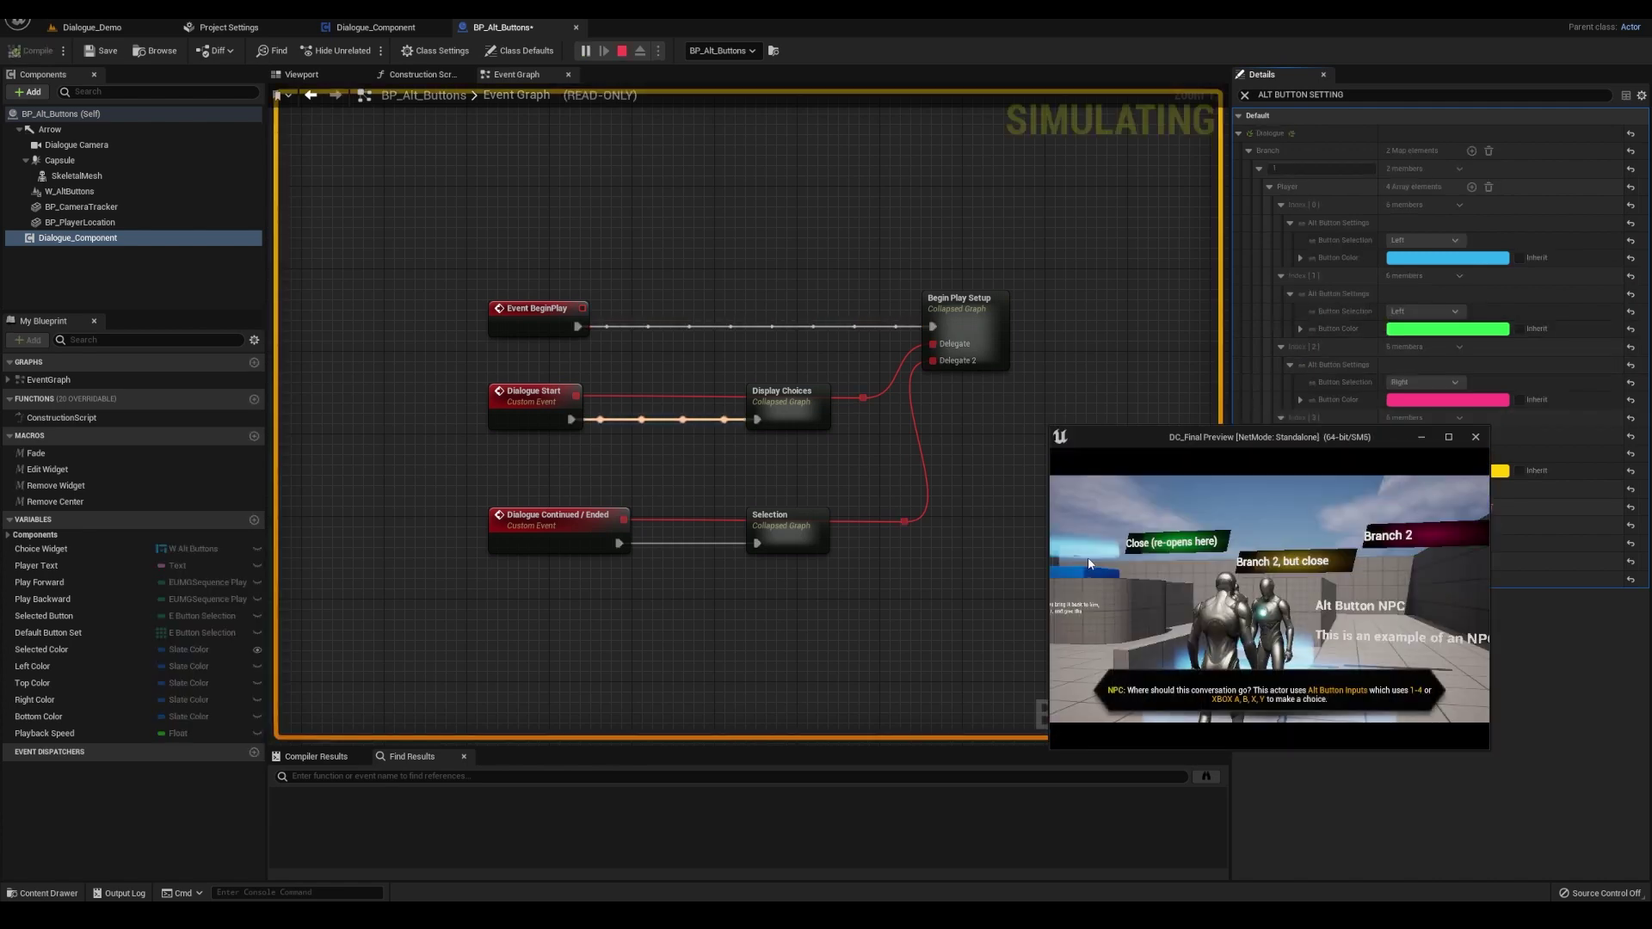
pyautogui.press('Escape')
pyautogui.click(1424, 311)
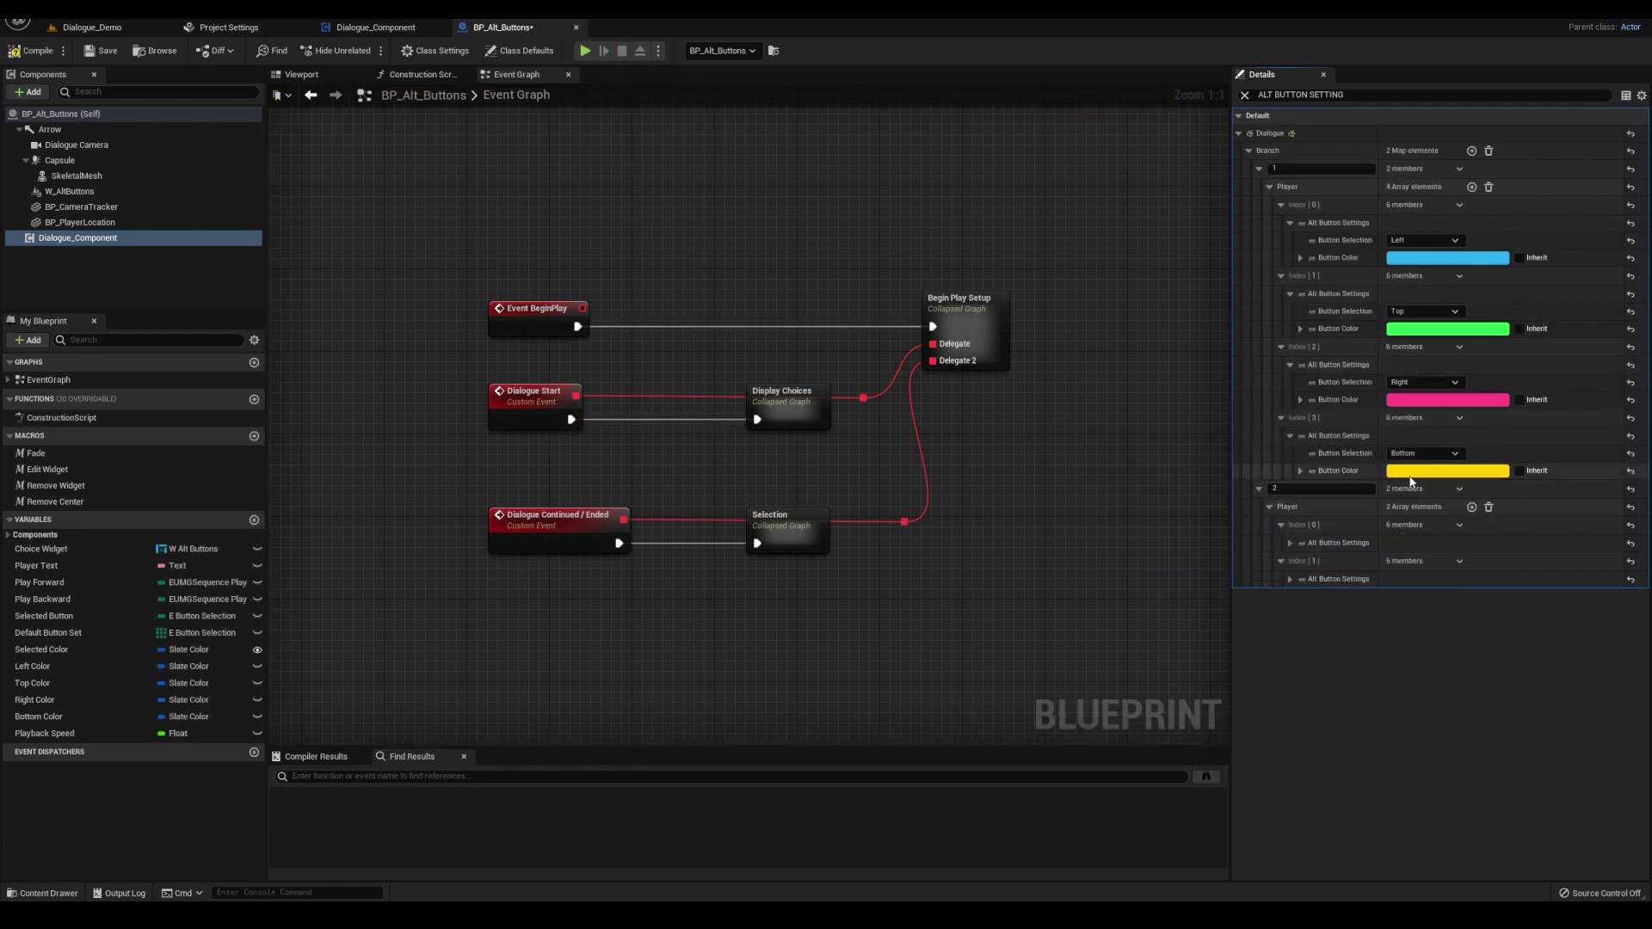
pyautogui.hotkey('alt', 'p')
pyautogui.press('Escape')
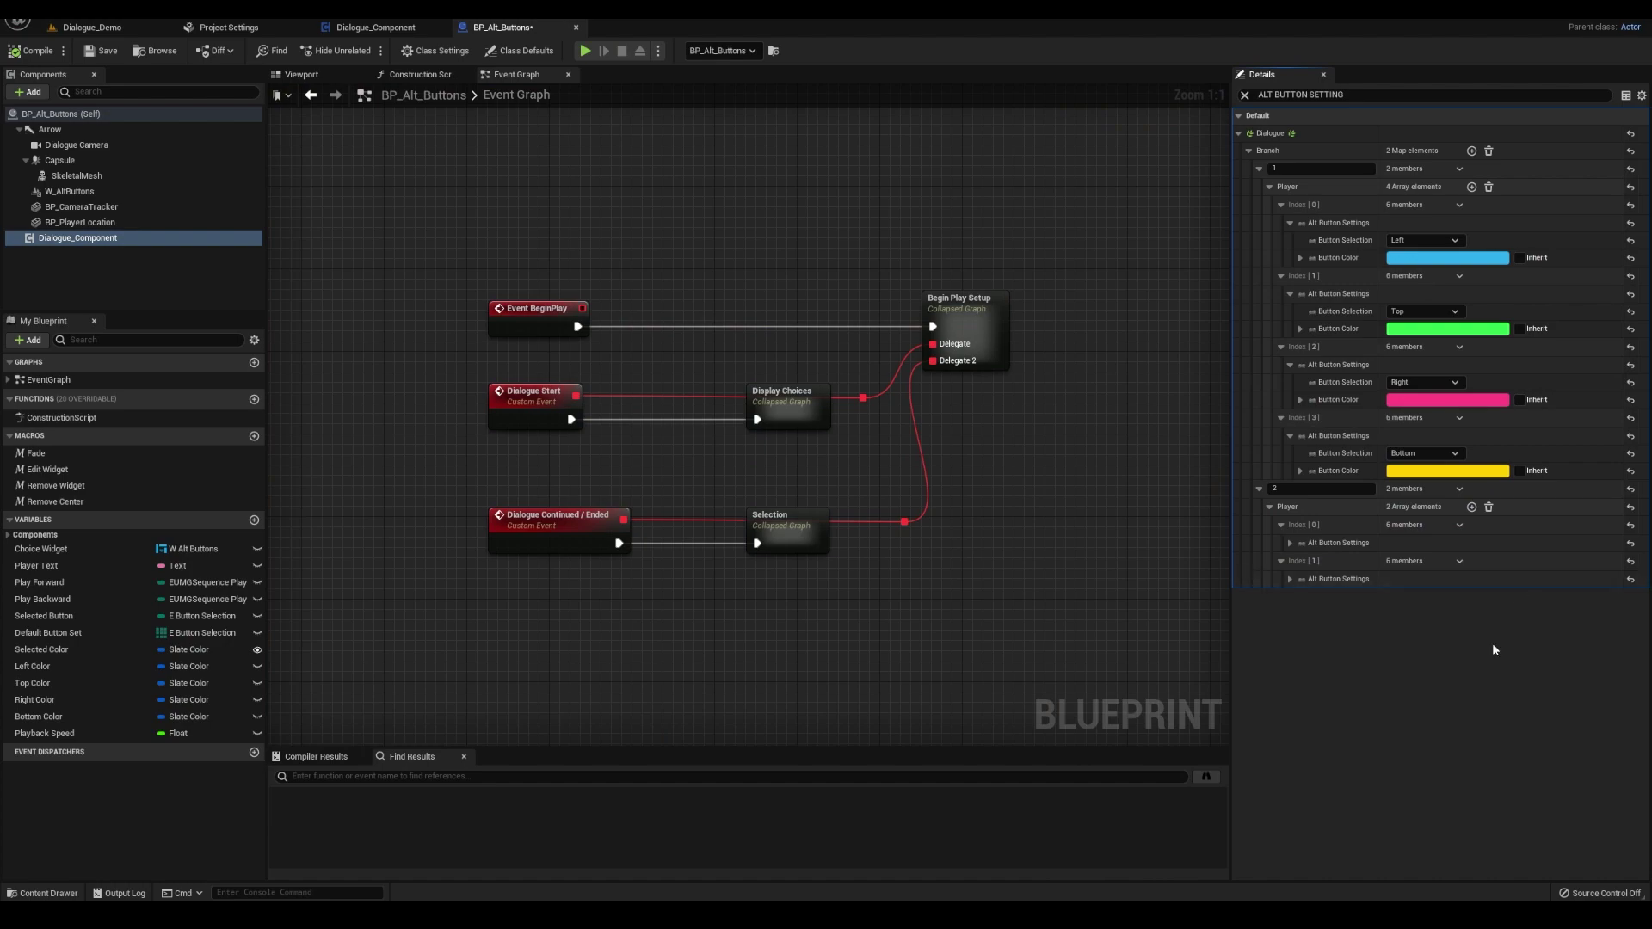
# From the Dialogue_Demo level, open the player character's BP_DC_TPC blueprint and examine its Alt Button Inputs graph
pyautogui.click(117, 28)
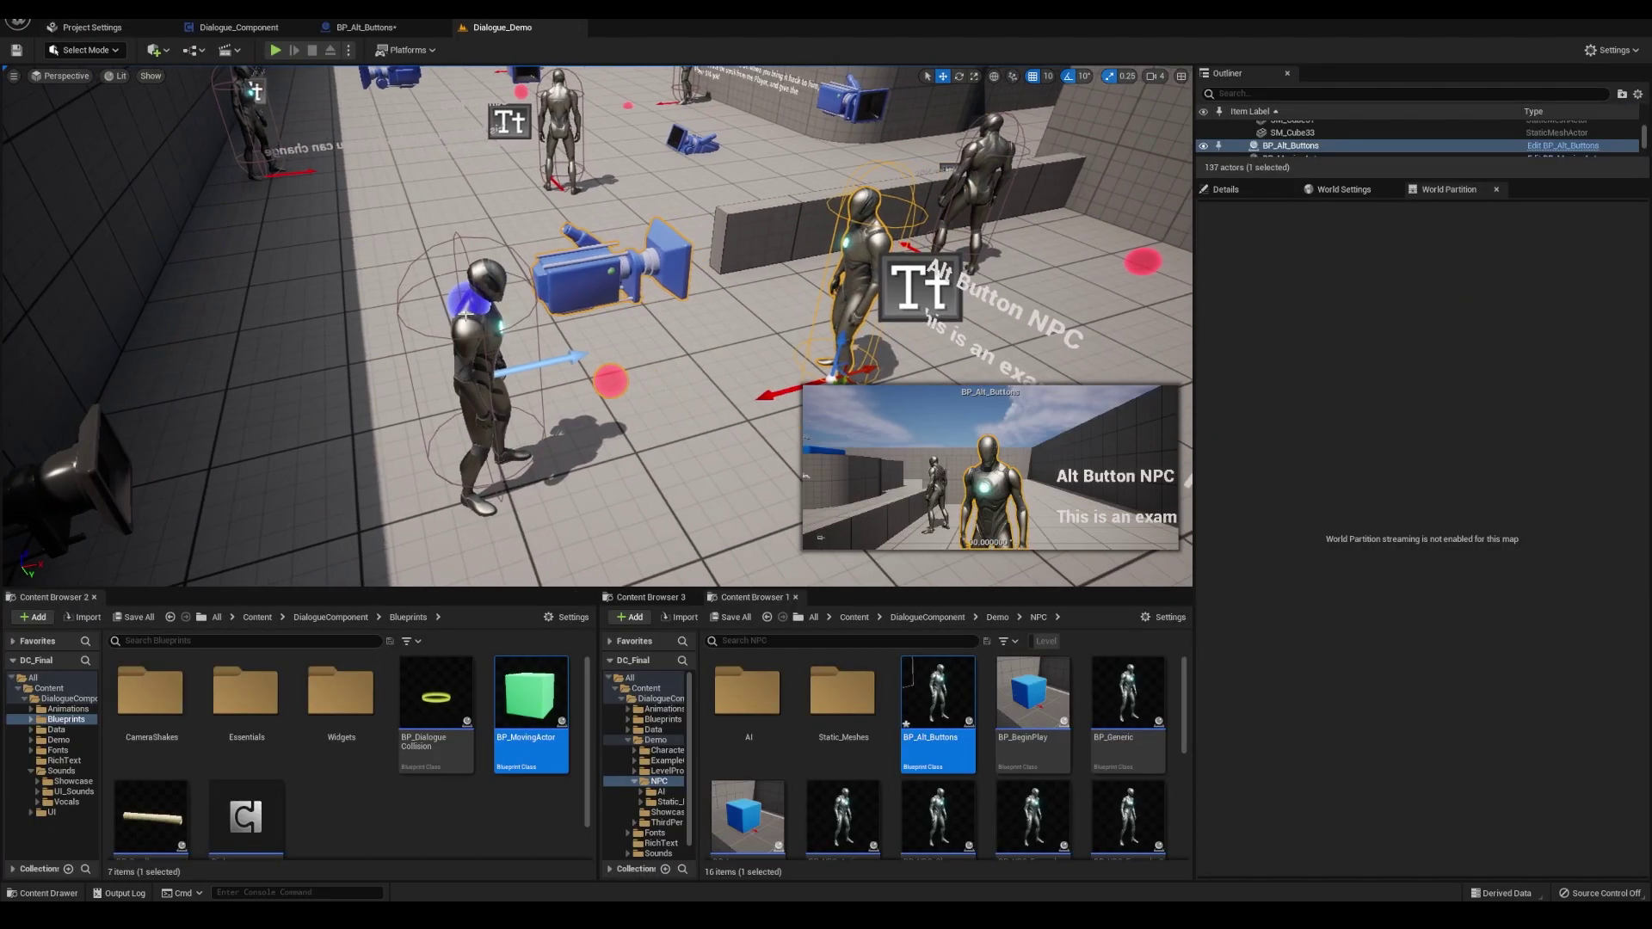
pyautogui.rightClick(494, 325)
pyautogui.click(545, 368)
pyautogui.doubleClick(584, 245)
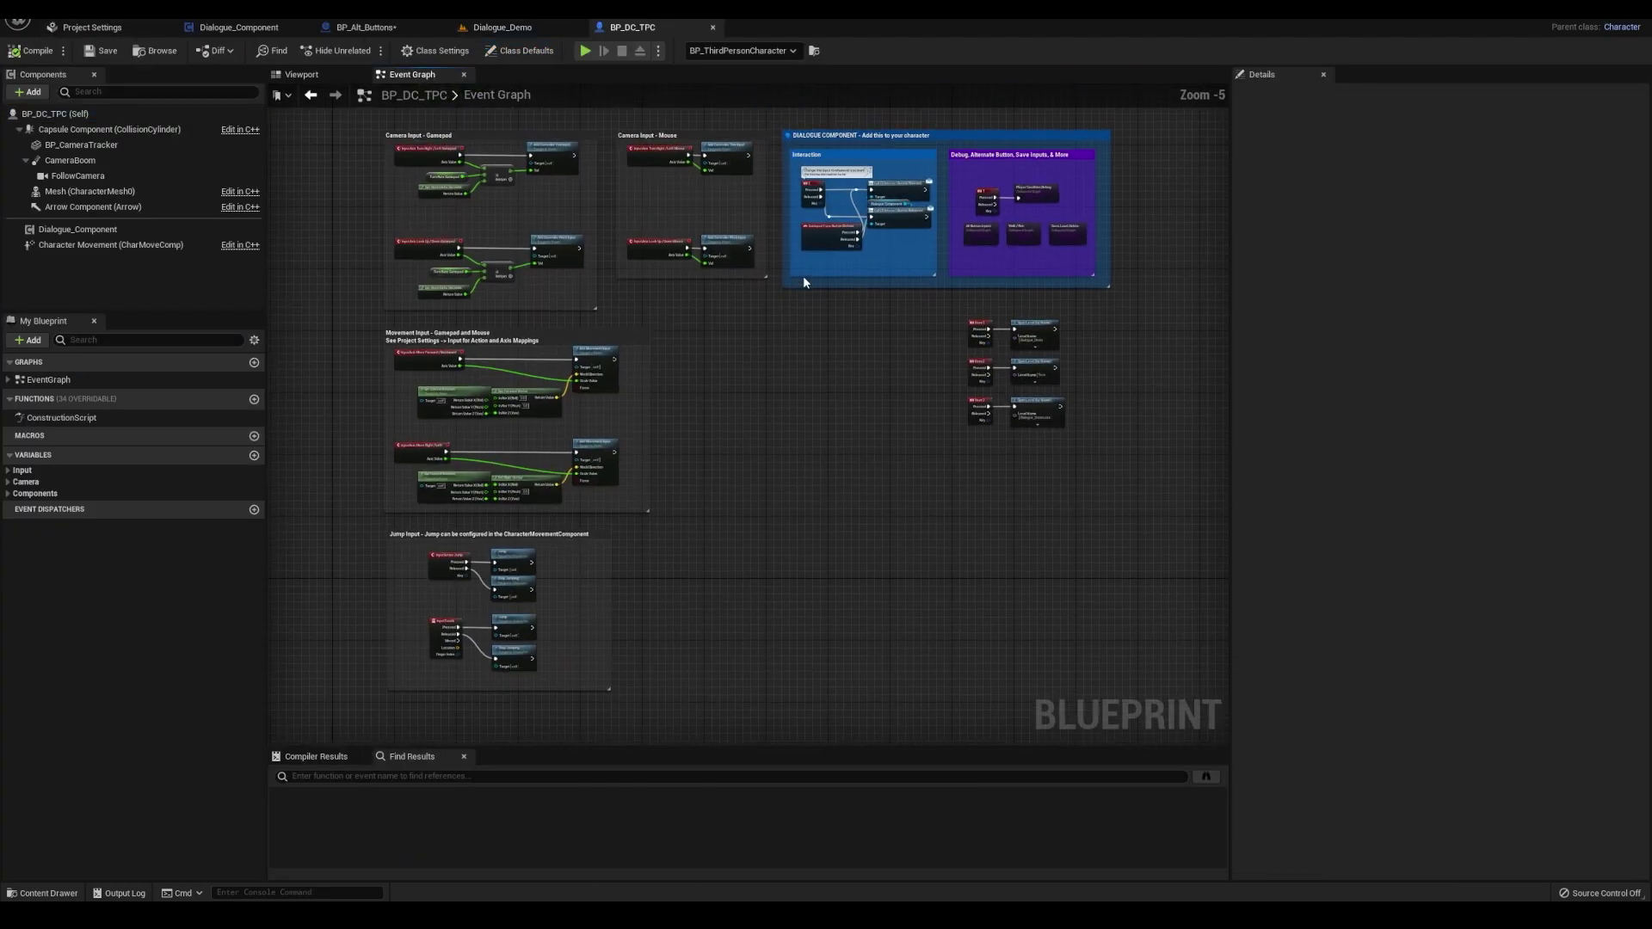
pyautogui.scroll(5, 802, 275)
pyautogui.doubleClick(980, 232)
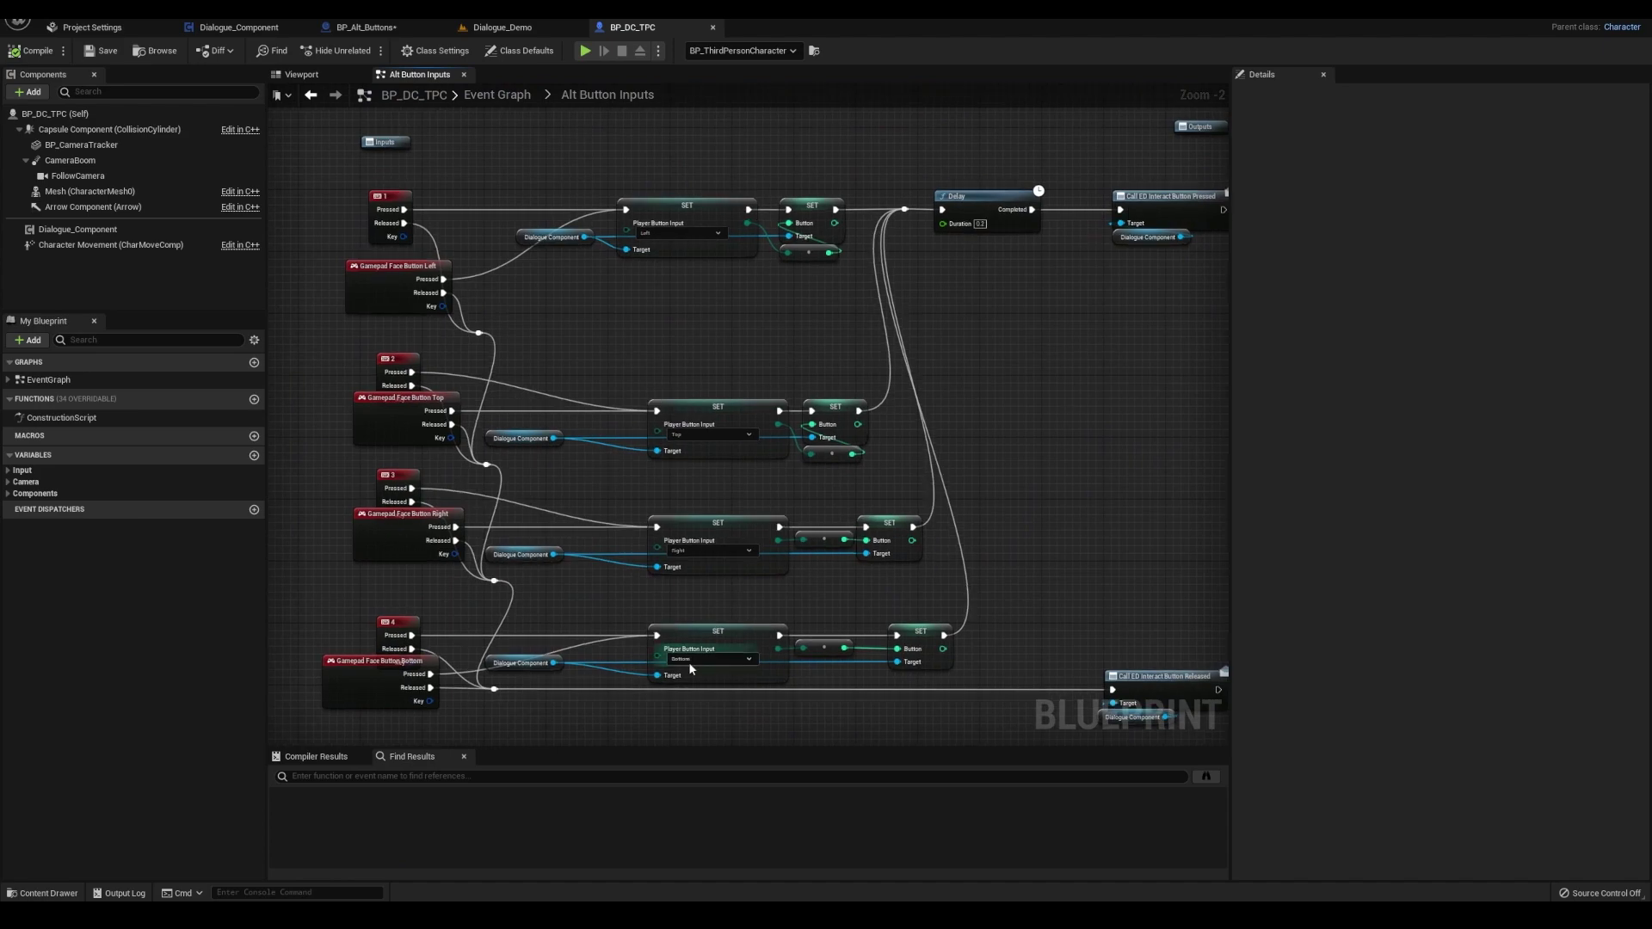
pyautogui.moveTo(717, 607); pyautogui.dragTo(645, 591, button='right')
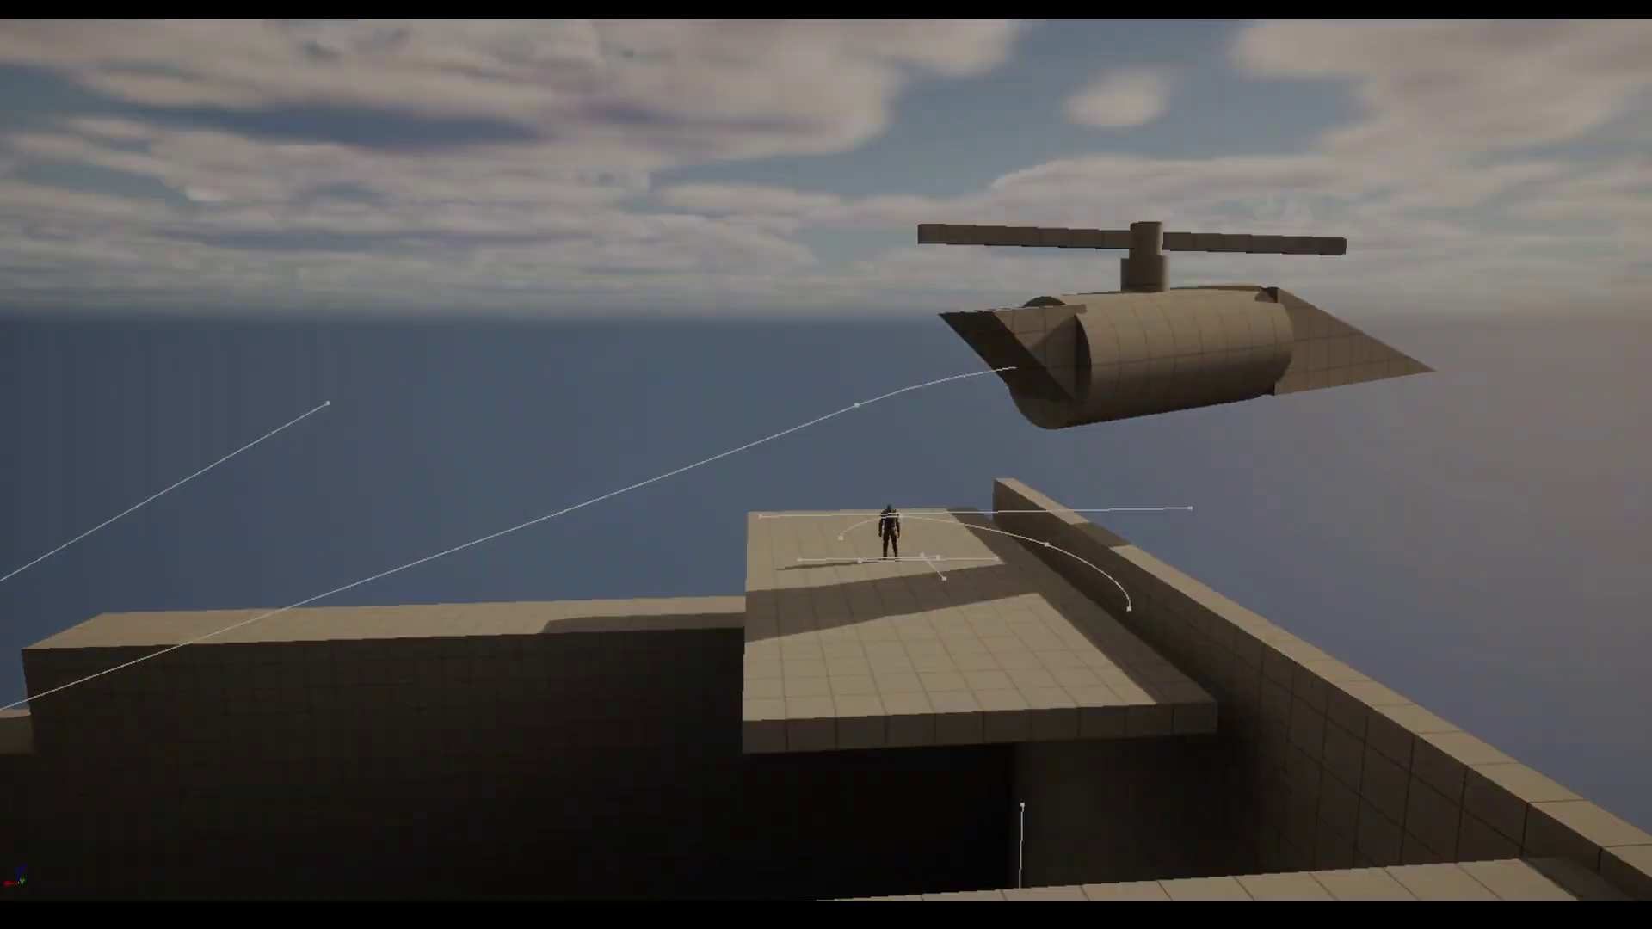
# In the play test, continue through the blue door's opening dialogue and walk forward
pyautogui.click(869, 380)
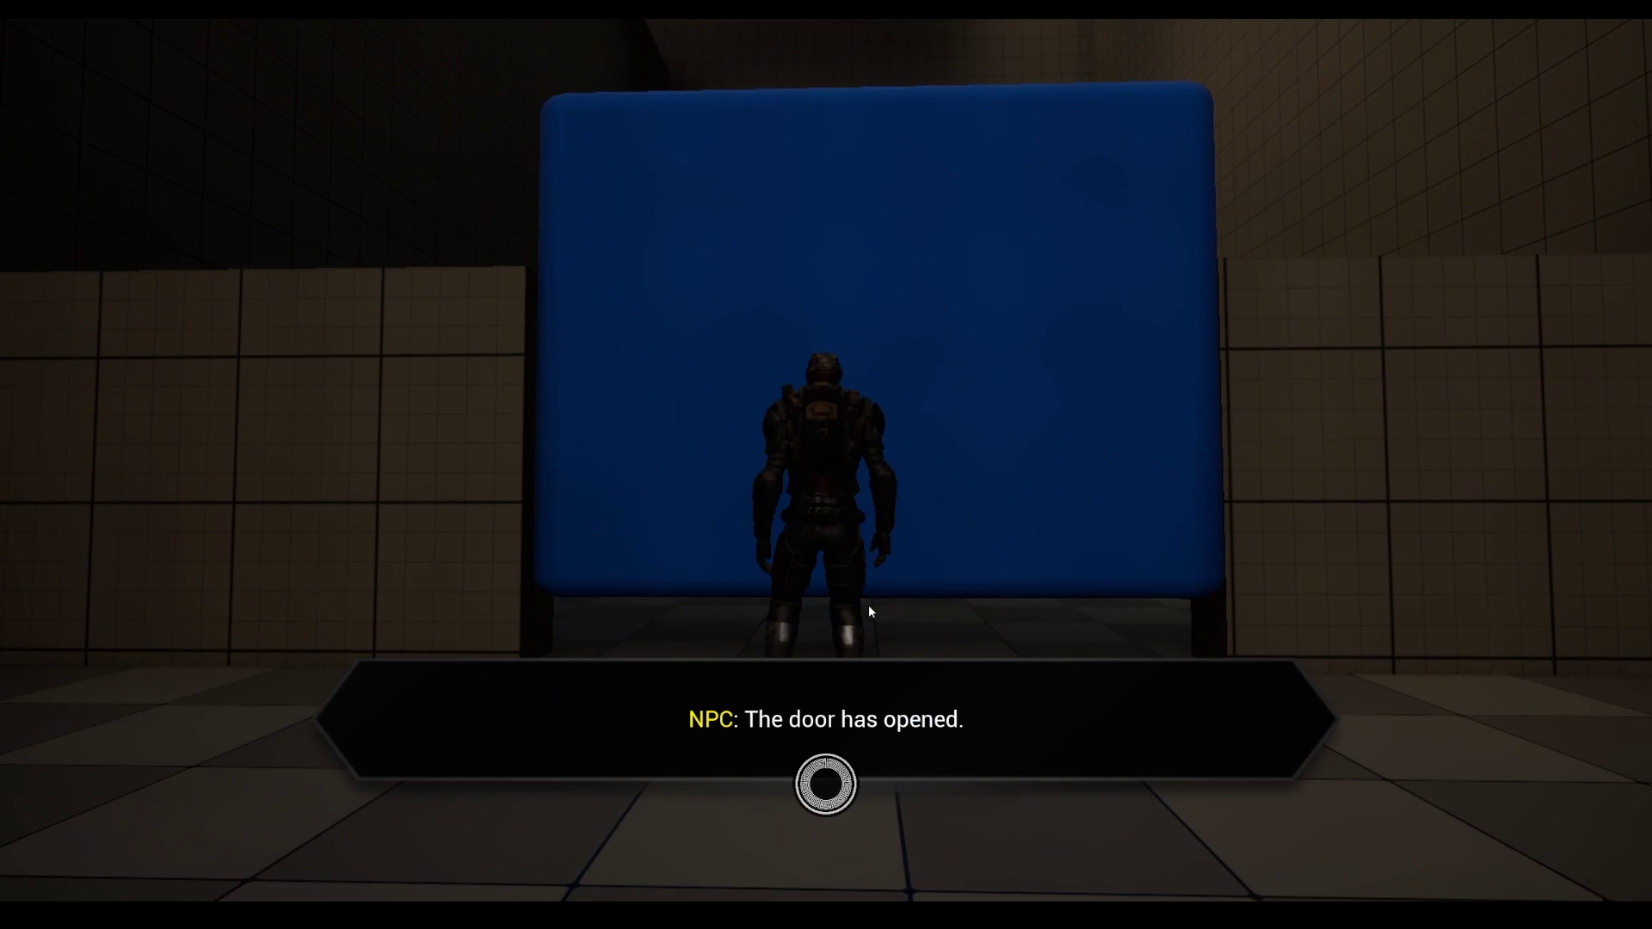
pyautogui.click(825, 781)
pyautogui.press('w')
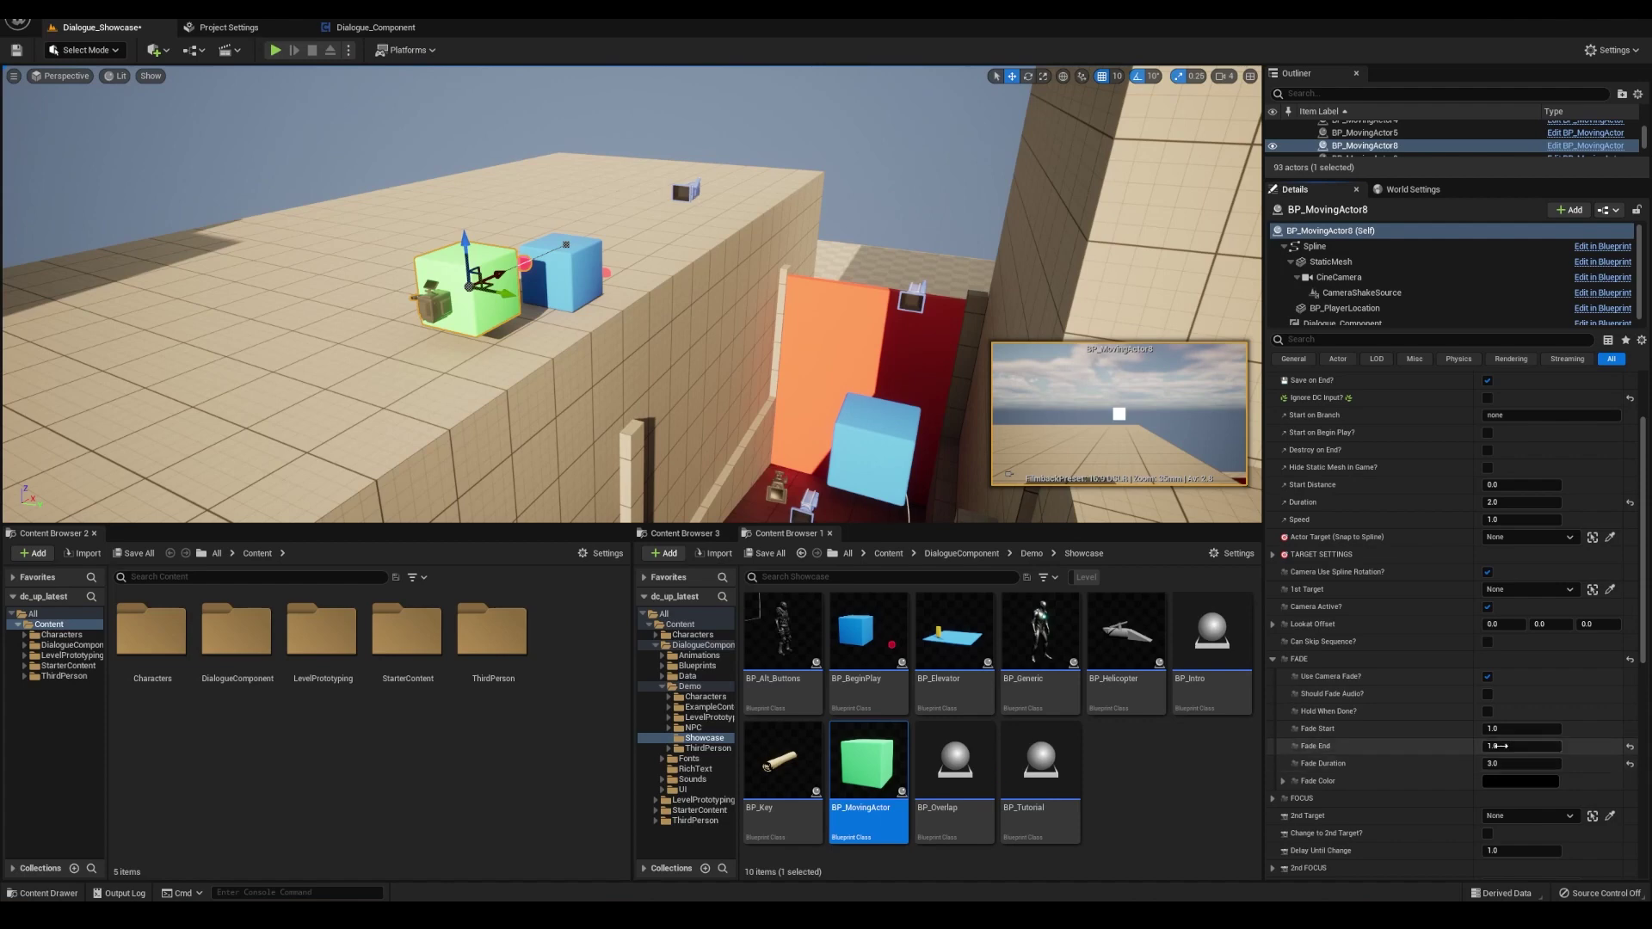
# Select the green moving actor beside the character in the Dialogue_Showcase level and survey the level layout
pyautogui.moveTo(665, 352); pyautogui.dragTo(731, 443, button='right')
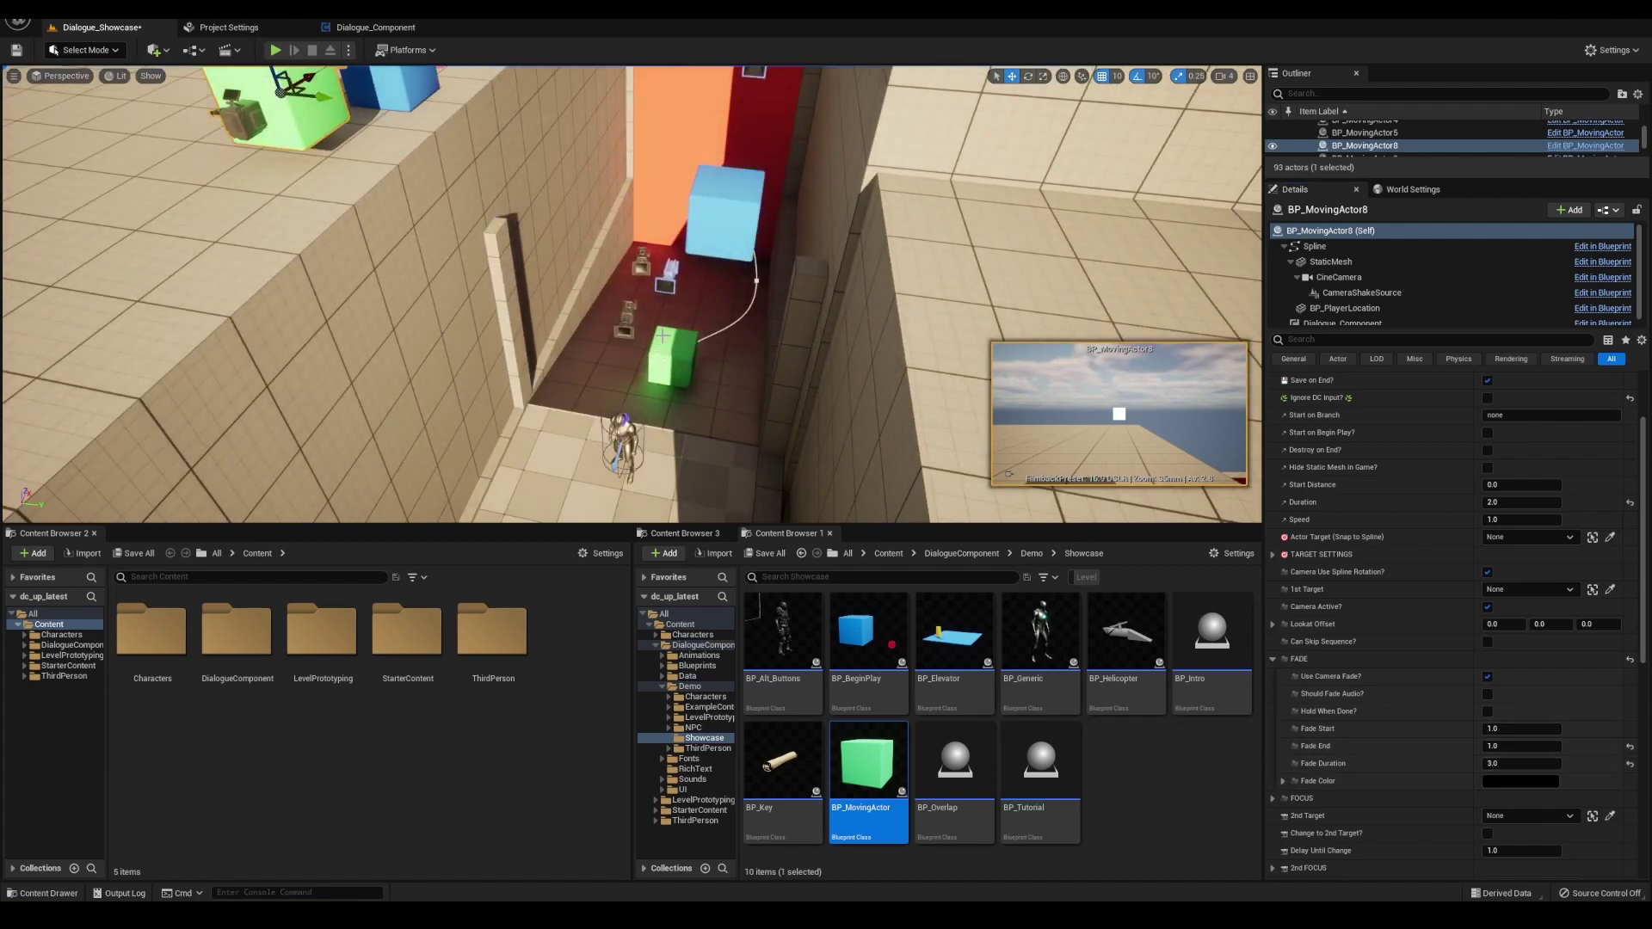
pyautogui.click(671, 365)
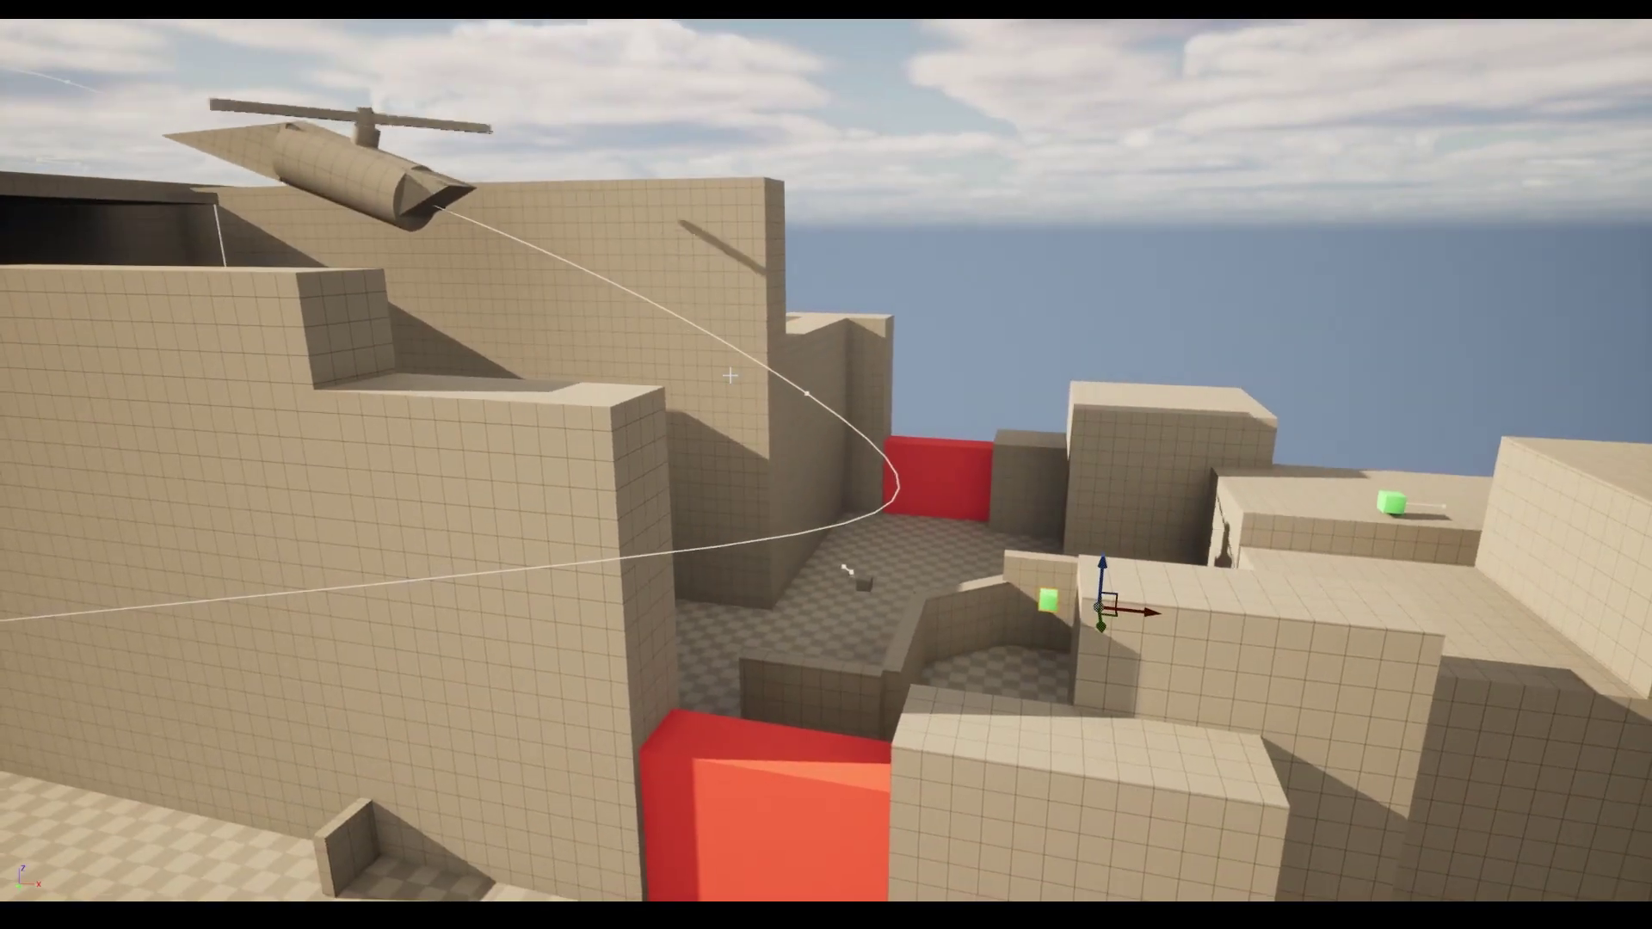
pyautogui.press('F11')
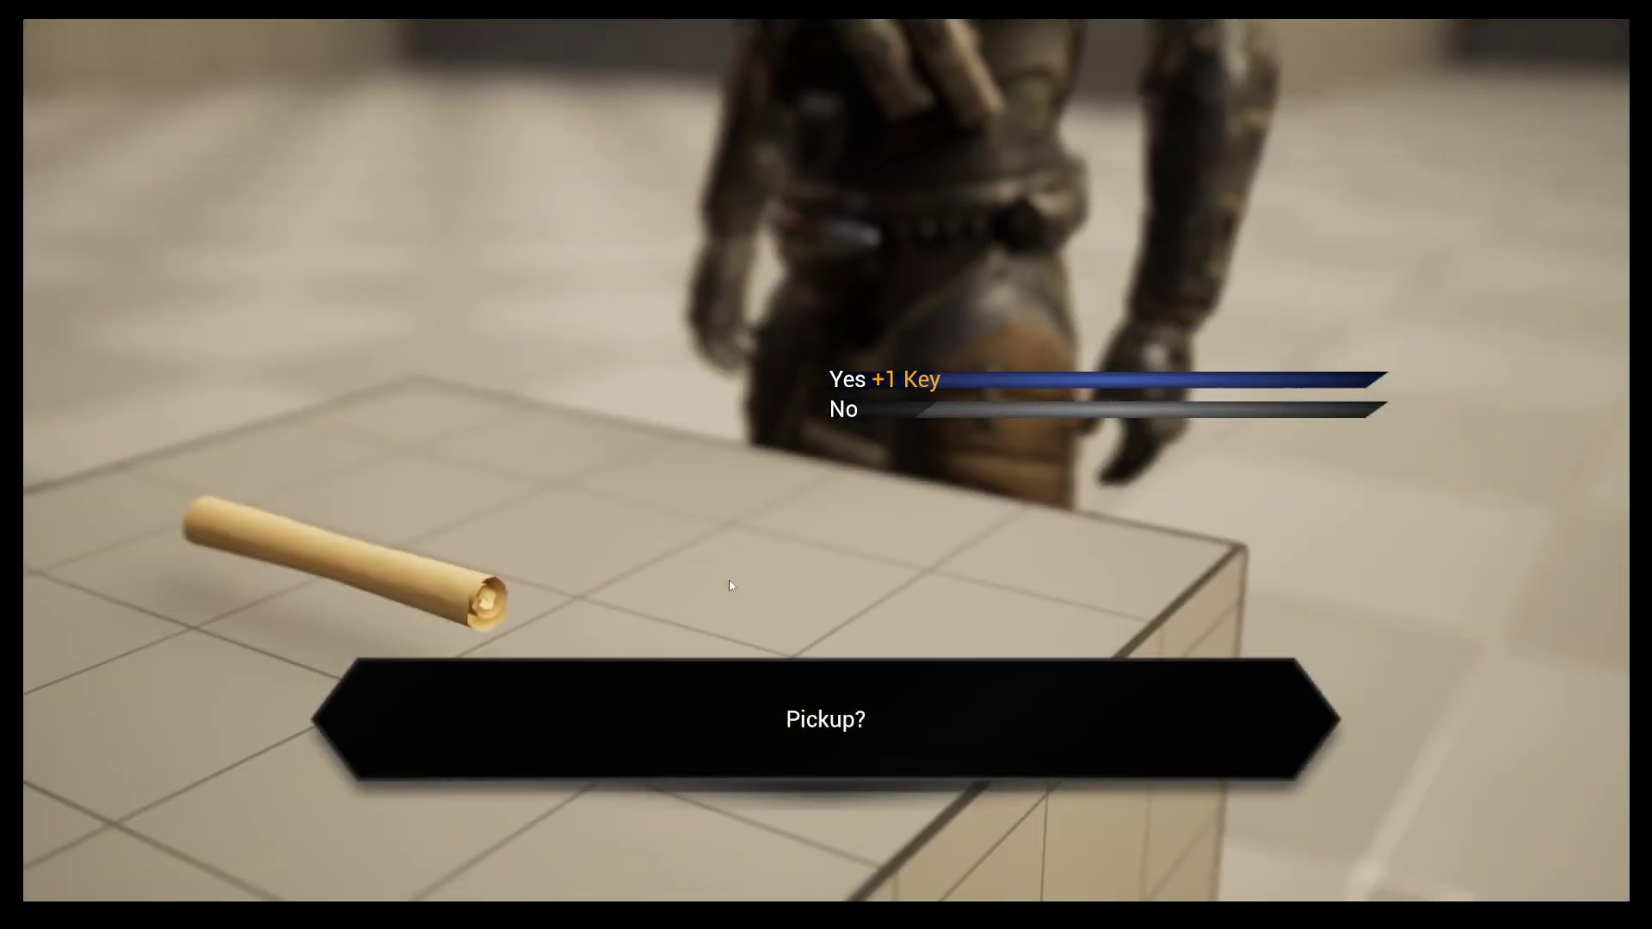
# In the play test, decline the key pickup, try to open the blue door without the key, and end the play test
pyautogui.press('Down')
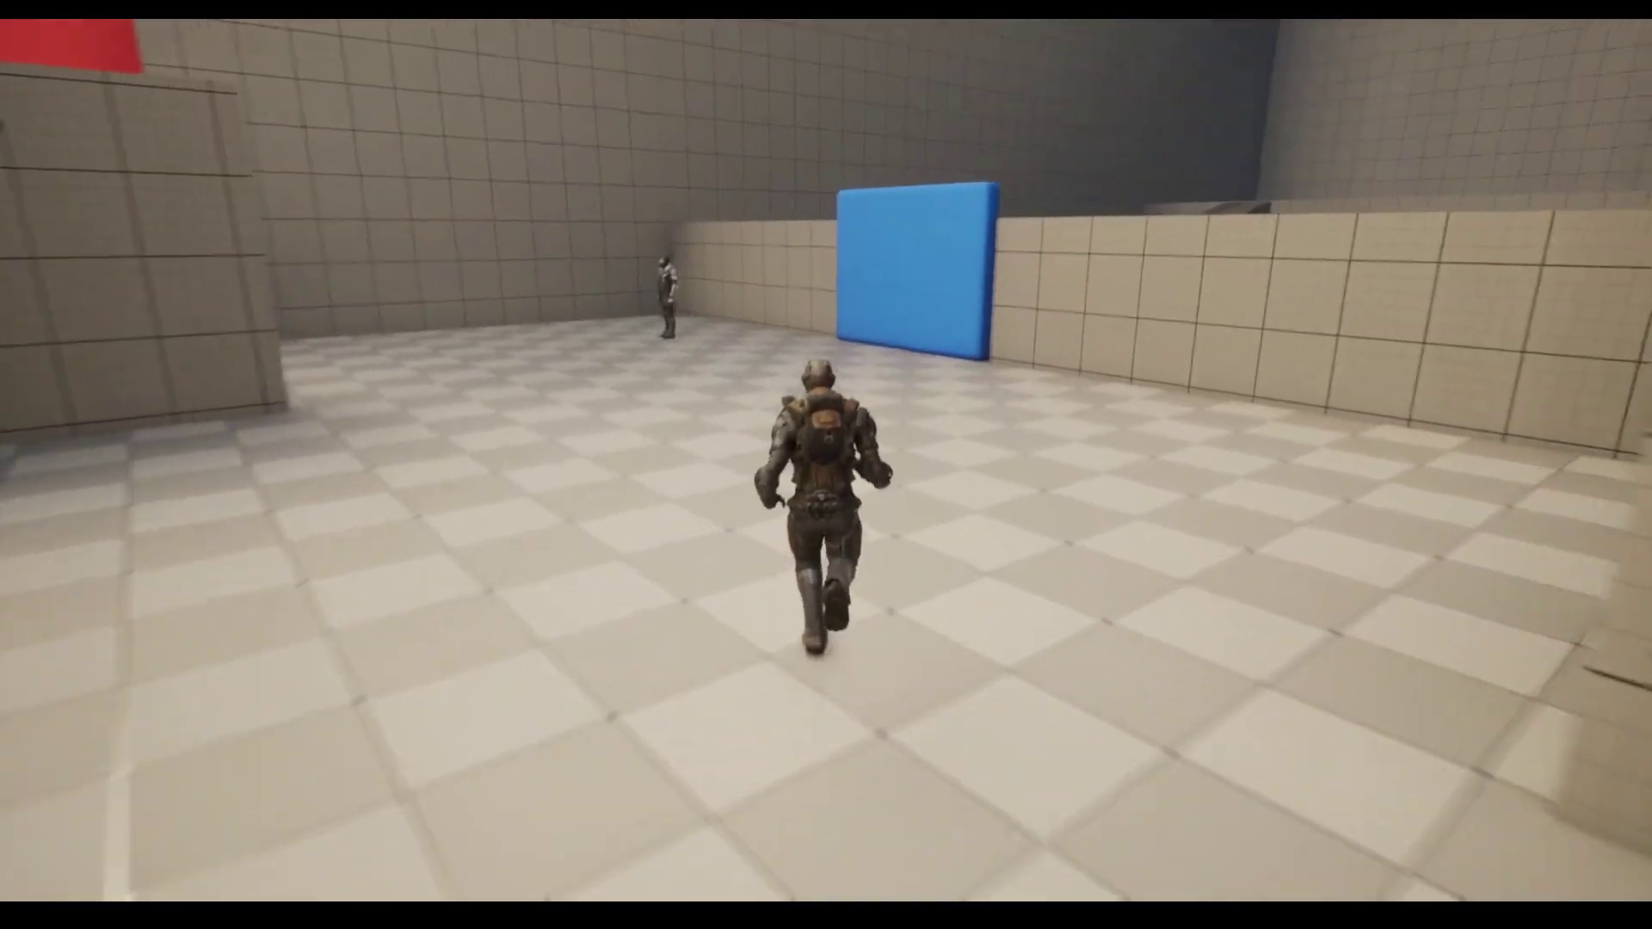
pyautogui.press('d')
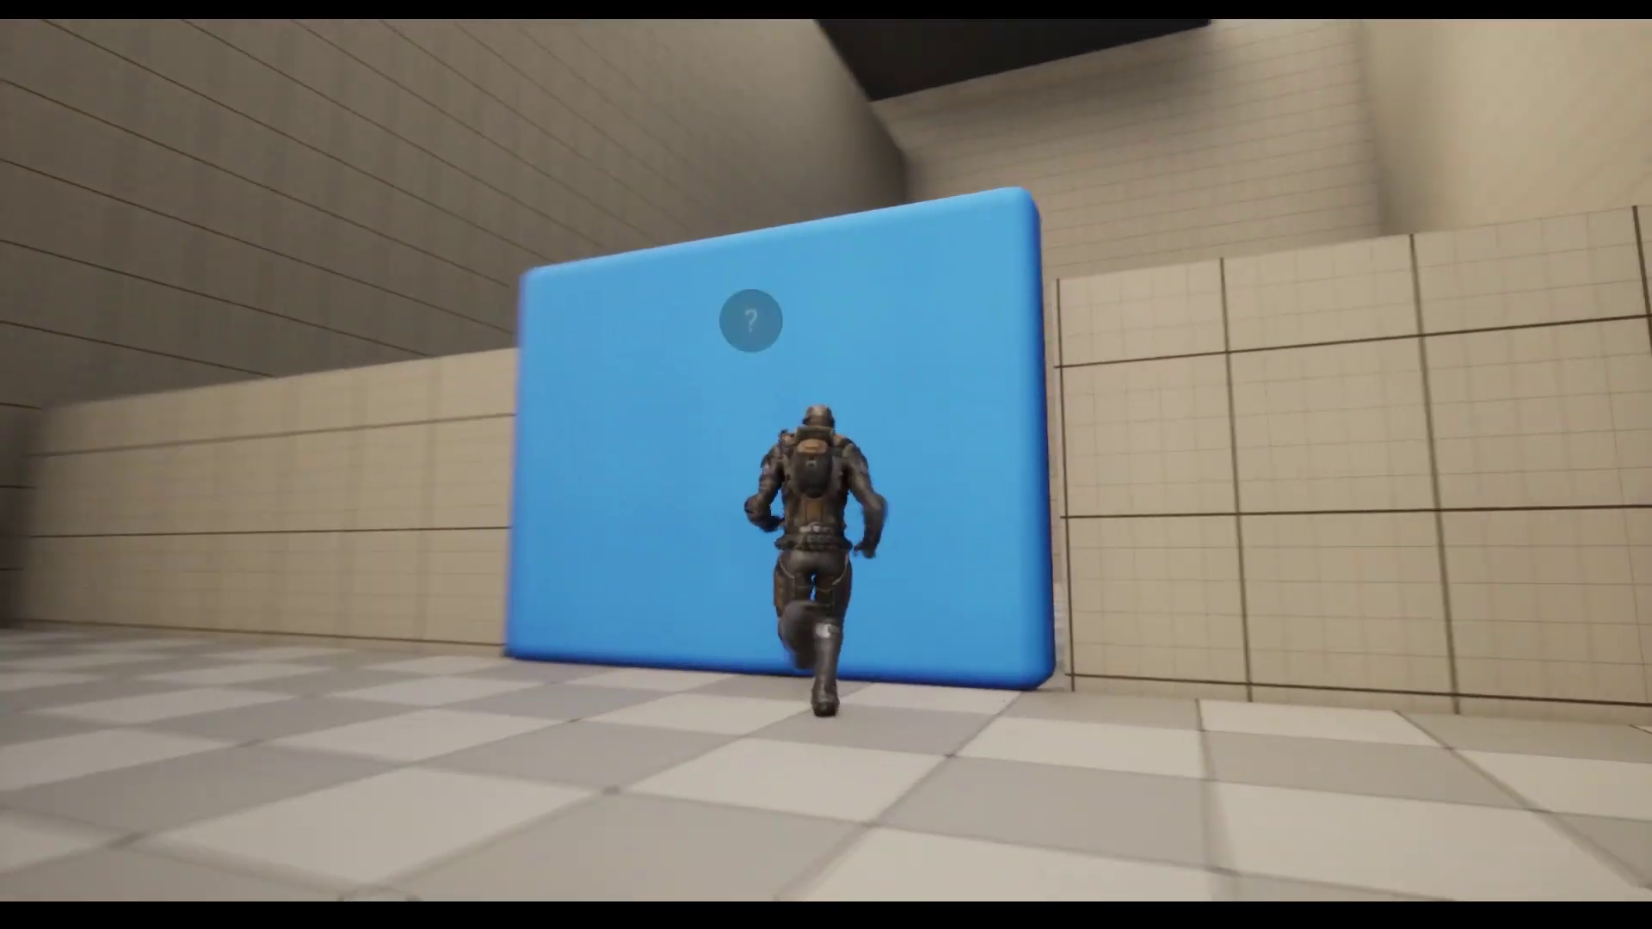
pyautogui.press('e')
pyautogui.click(1018, 377)
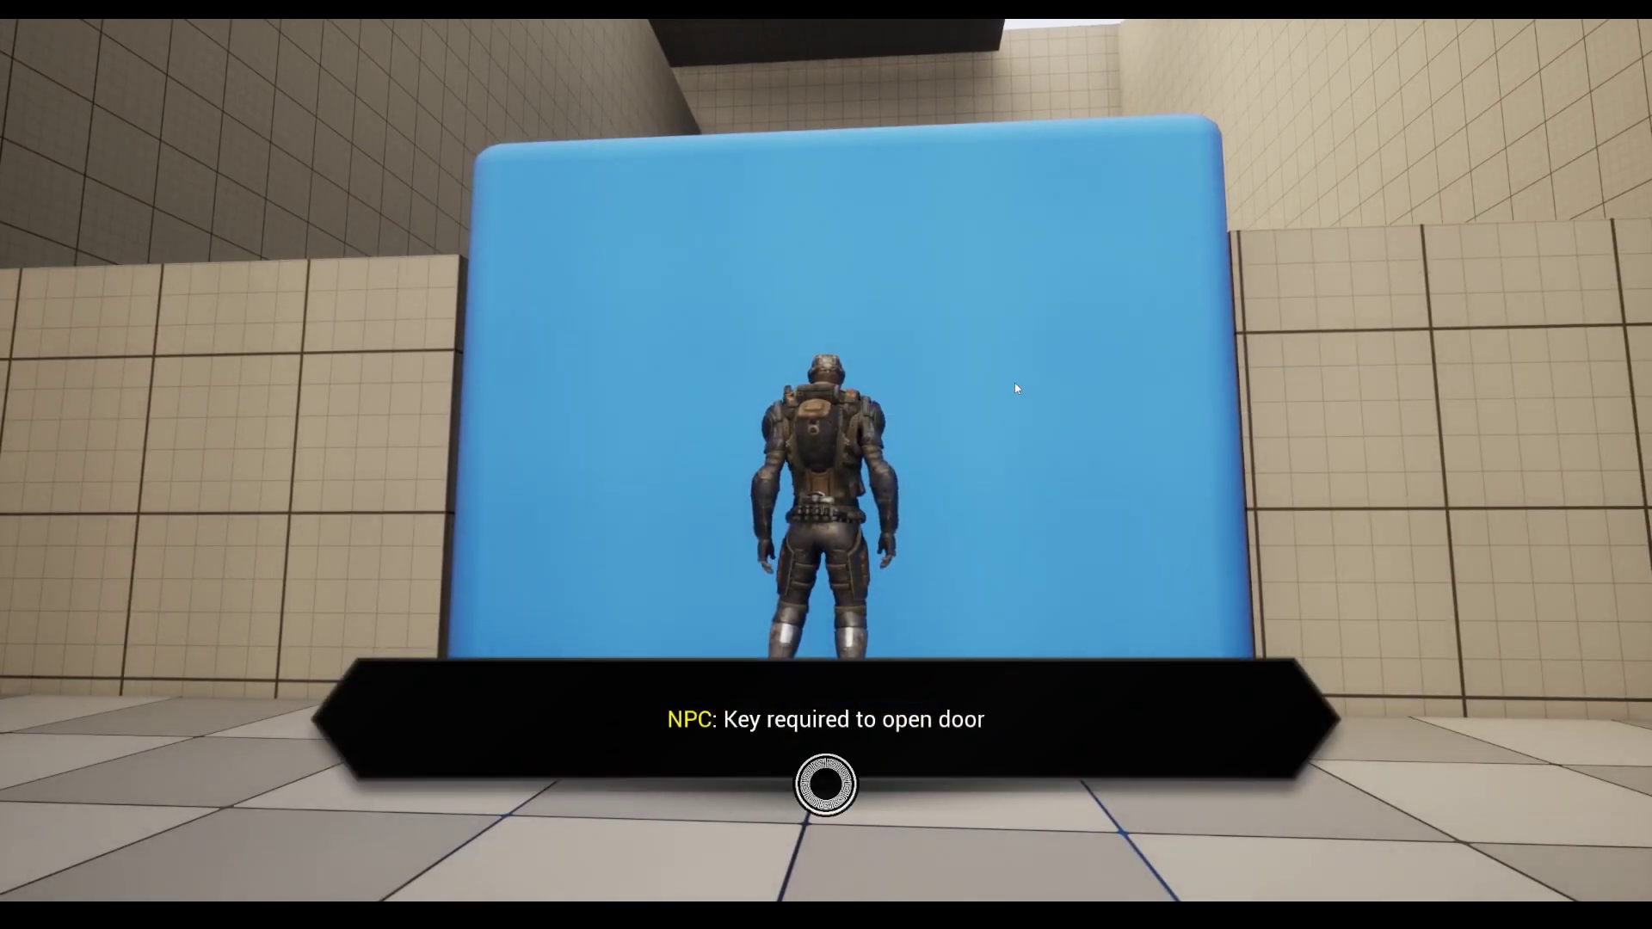
pyautogui.click(826, 784)
pyautogui.press('e')
pyautogui.press('Escape')
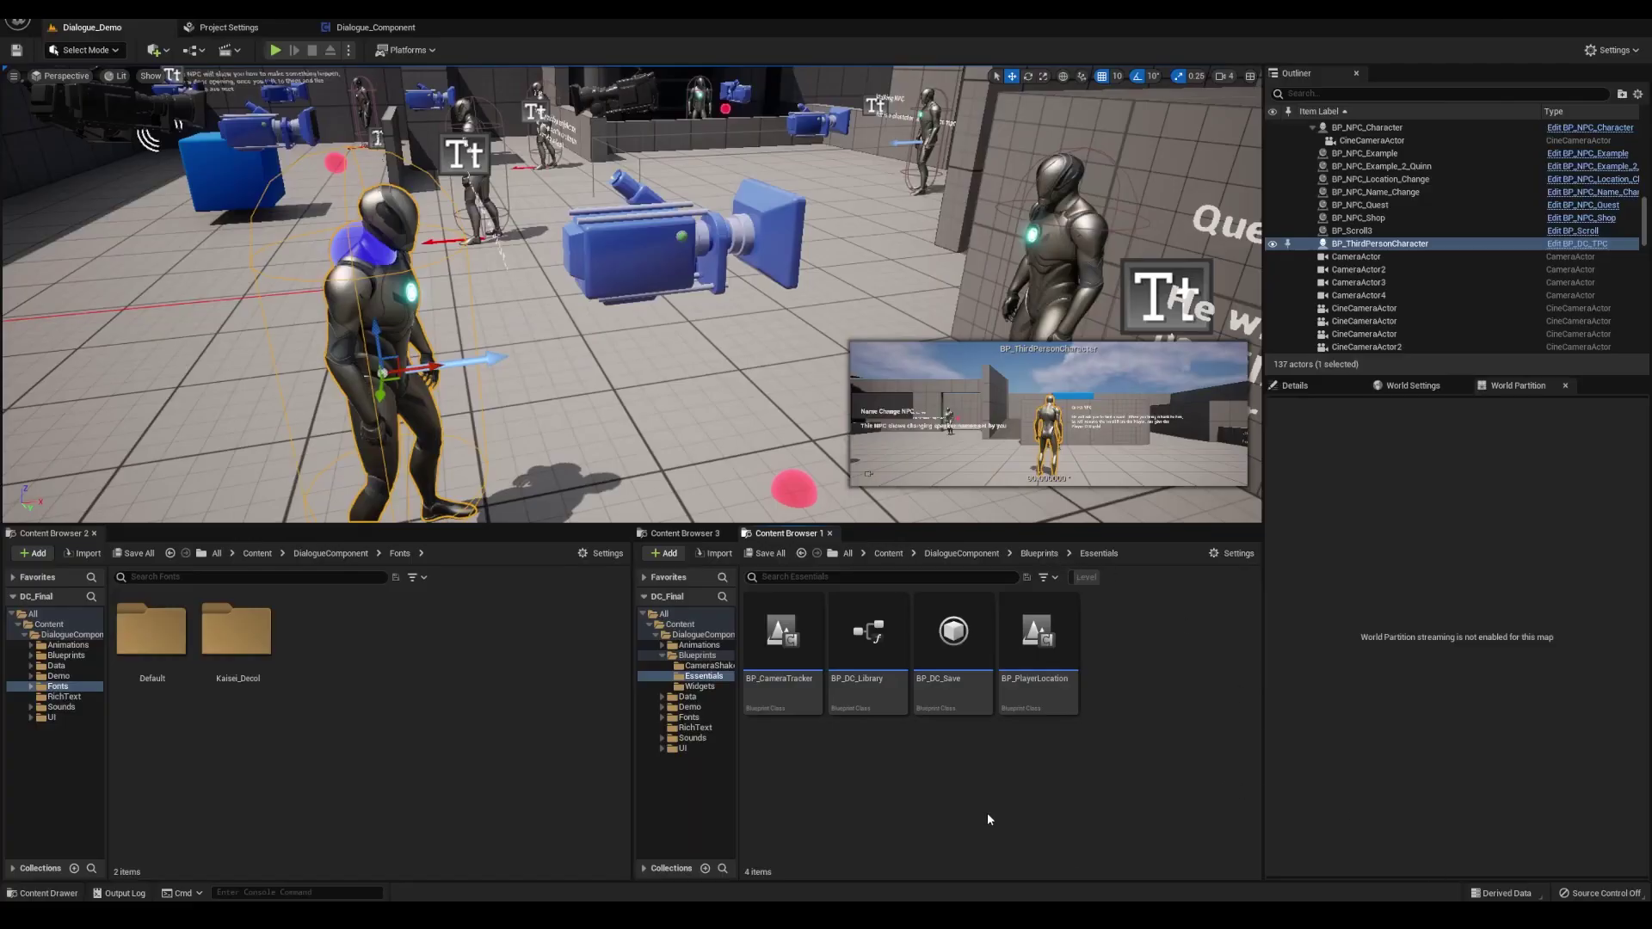
# Browse from the Blueprints folder into Essentials and locate the BP_PlayerLocation and BP_CameraTracker assets
pyautogui.click(1056, 553)
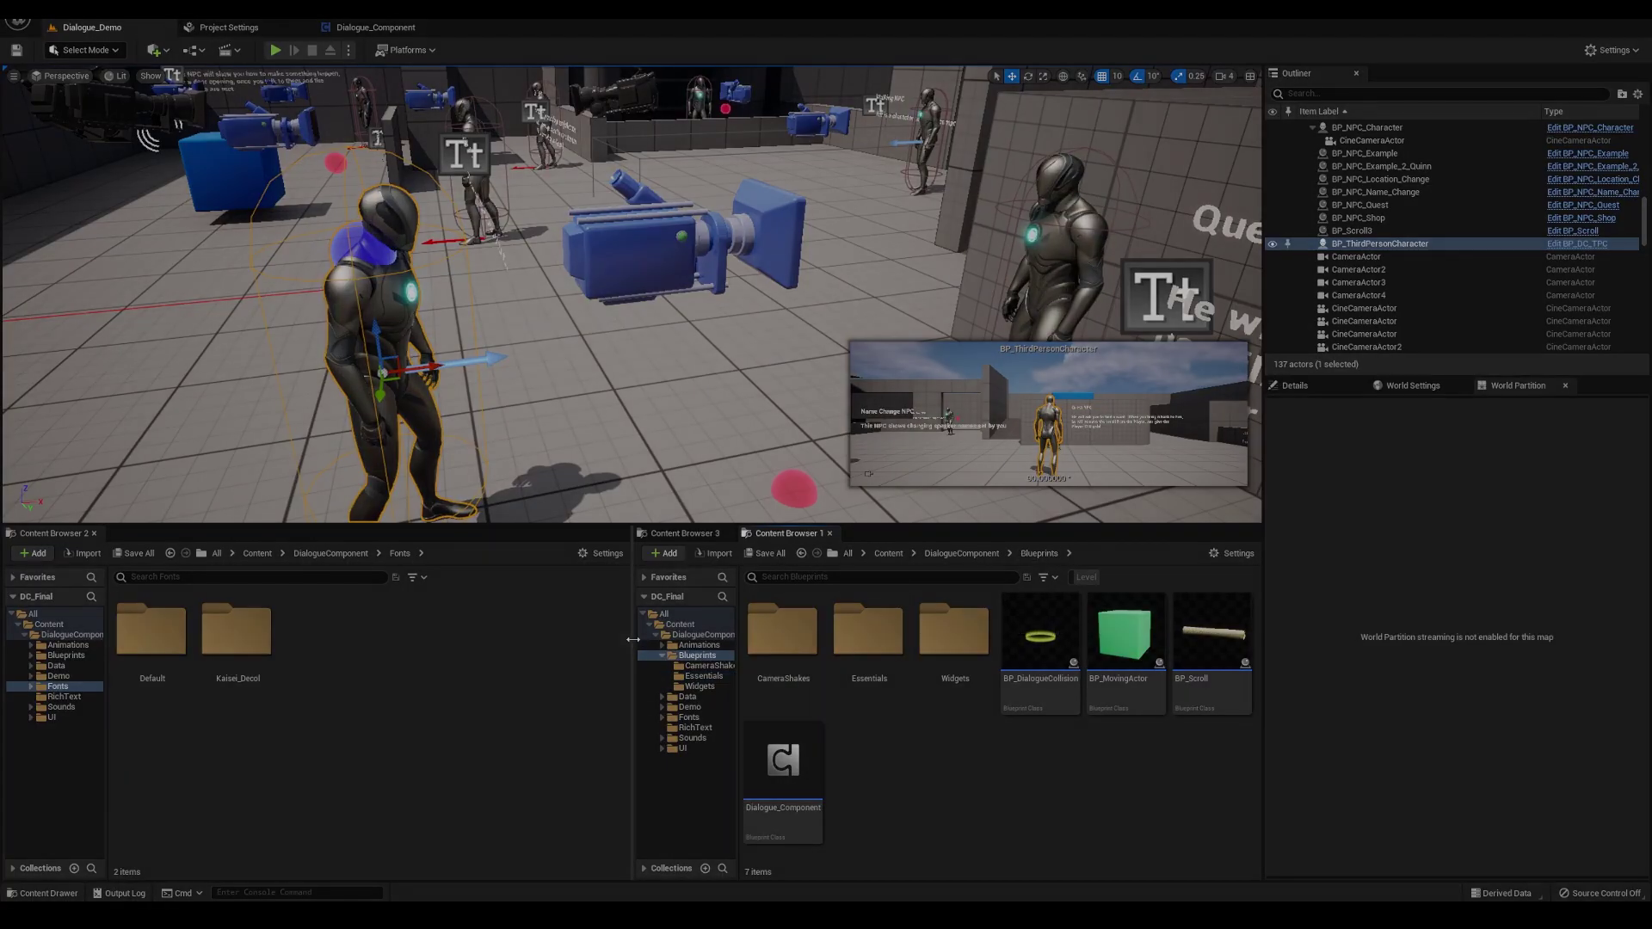
pyautogui.click(868, 632)
pyautogui.doubleClick(868, 632)
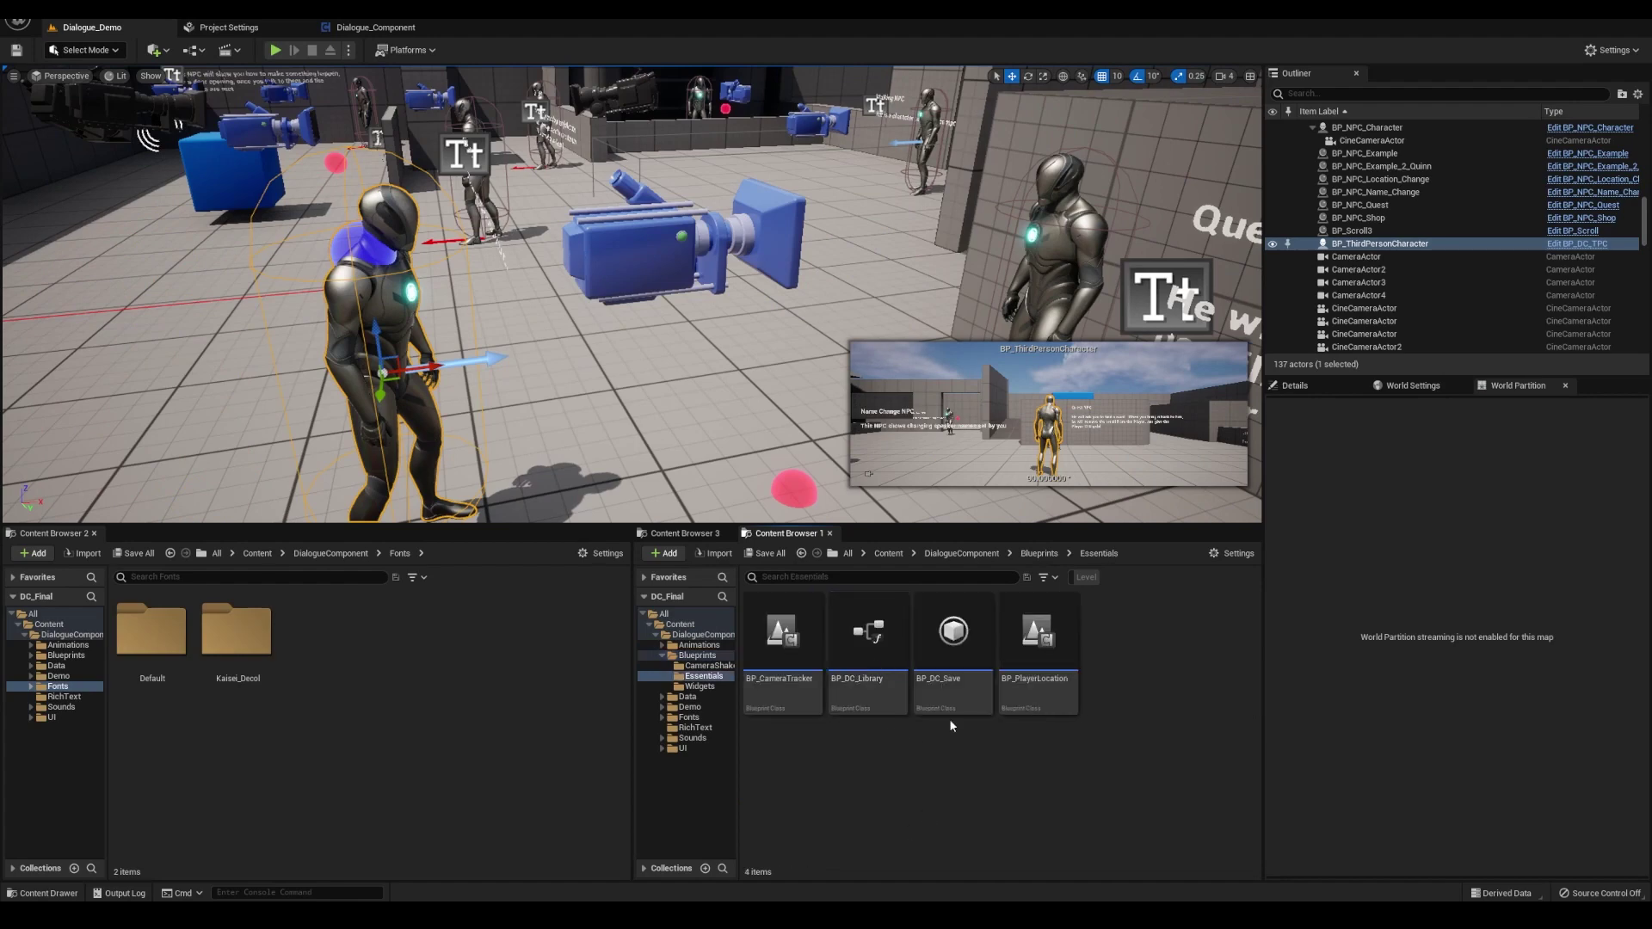
pyautogui.click(1056, 662)
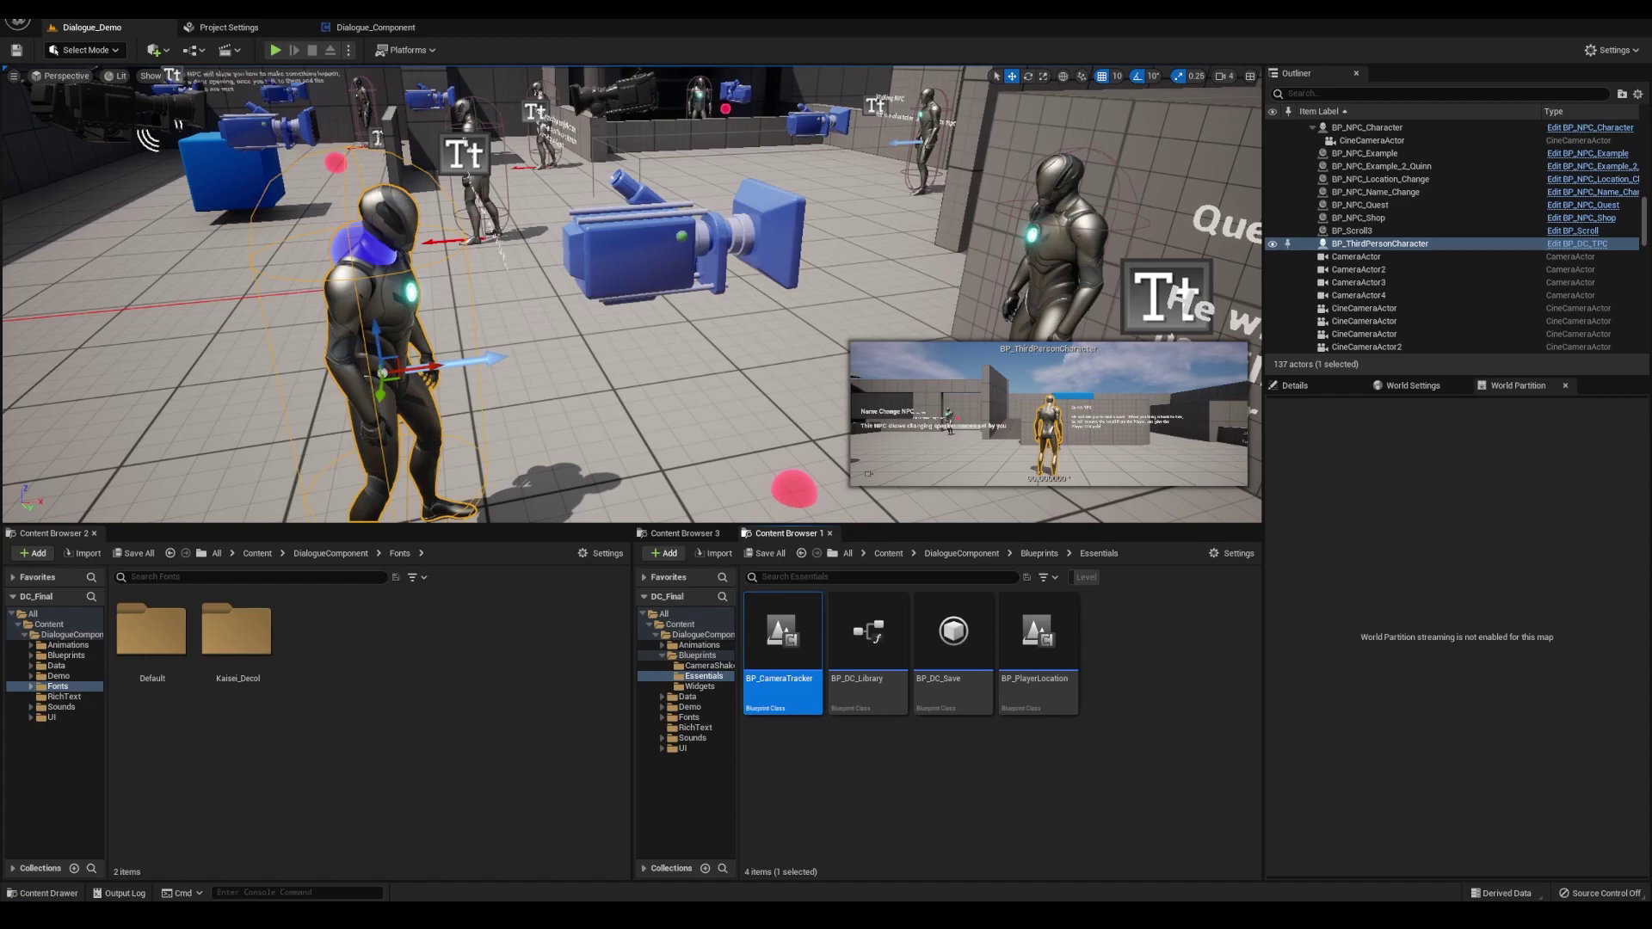
# Move the third-person character across the floor towards the Camera NPC in the Dialogue_Demo level
pyautogui.moveTo(950, 235)
pyautogui.mouseDown(button='right')
pyautogui.moveTo(1084, 265)
pyautogui.moveTo(1256, 241)
pyautogui.moveTo(948, 235)
pyautogui.mouseUp(button='right')
pyautogui.press('s')
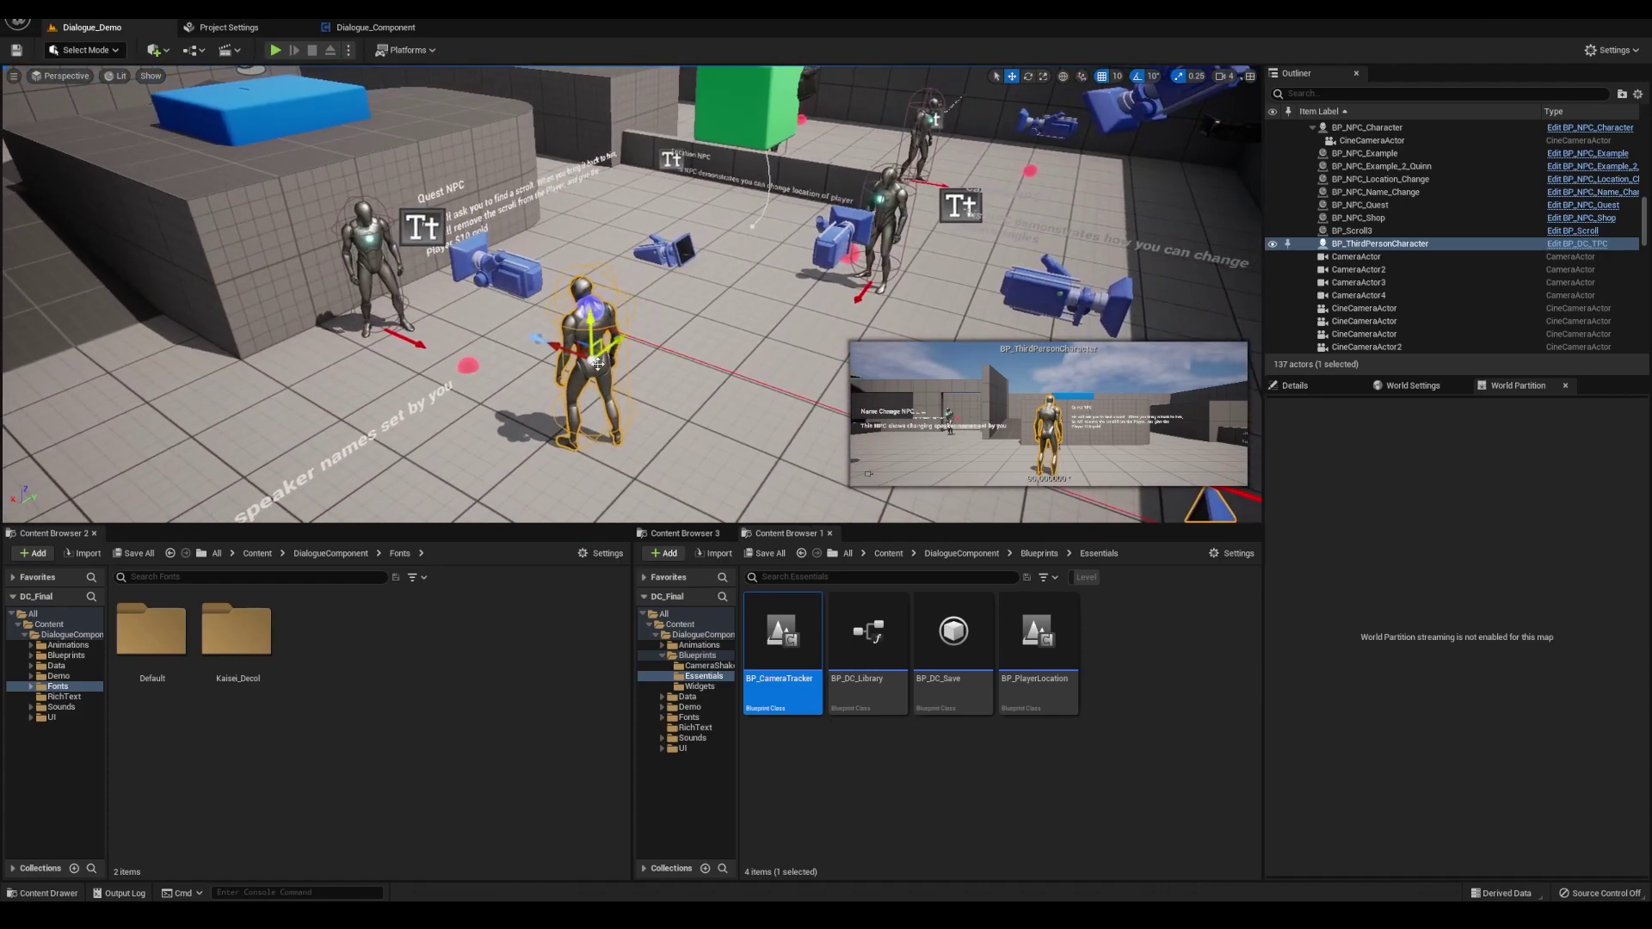
pyautogui.moveTo(586, 355); pyautogui.dragTo(761, 337)
pyautogui.press('e')
pyautogui.press('w')
# Select the Camera NPC, show its details, and select its BP_PlayerLocation component
pyautogui.moveTo(929, 260); pyautogui.dragTo(800, 189, button='right')
pyautogui.press('s')
pyautogui.click(856, 244)
pyautogui.press('w')
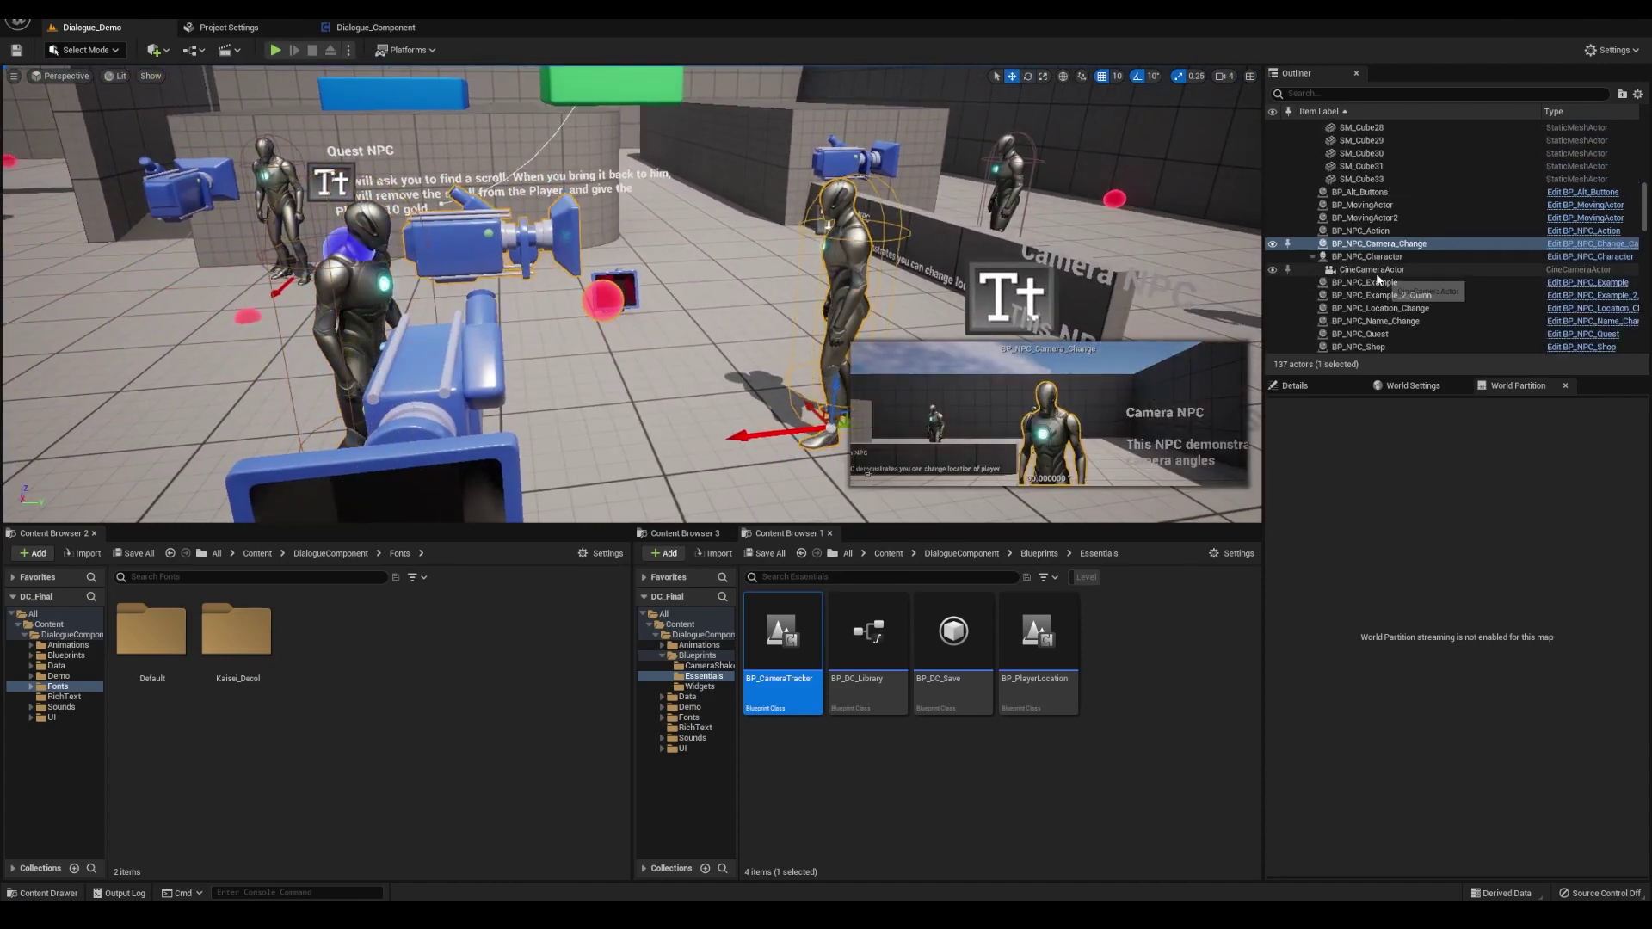
pyautogui.click(1301, 389)
pyautogui.click(1359, 482)
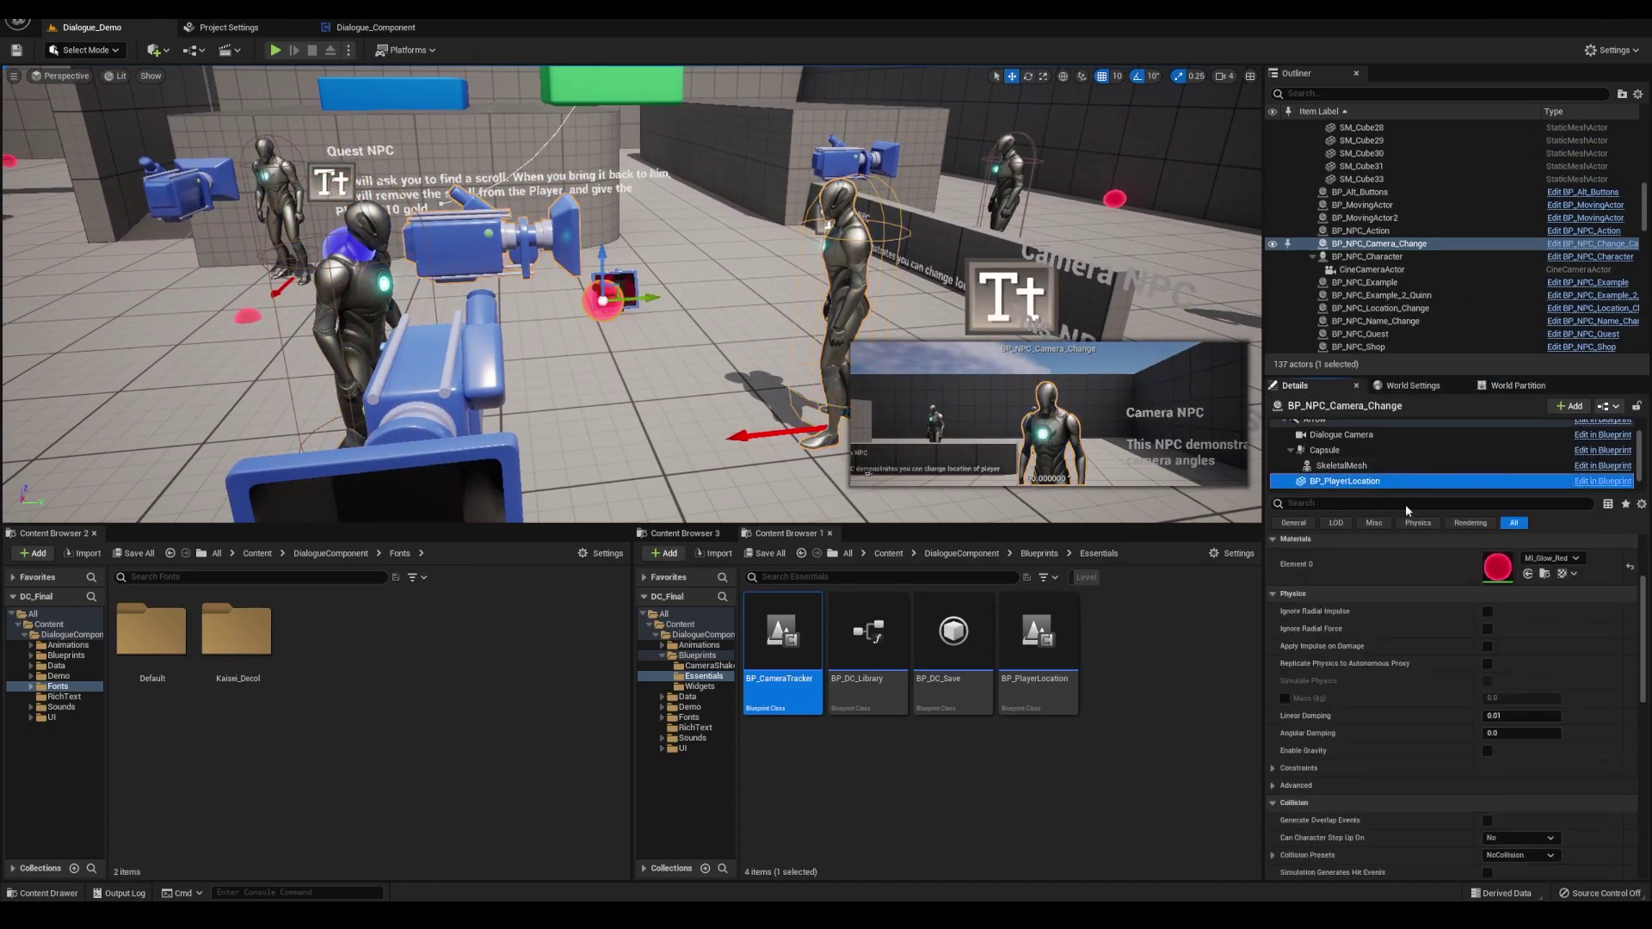
# Search the components that can be added to BP_NPC_Camera_Change for "bp pla" and choose BP_PlayerLocation
pyautogui.click(1570, 406)
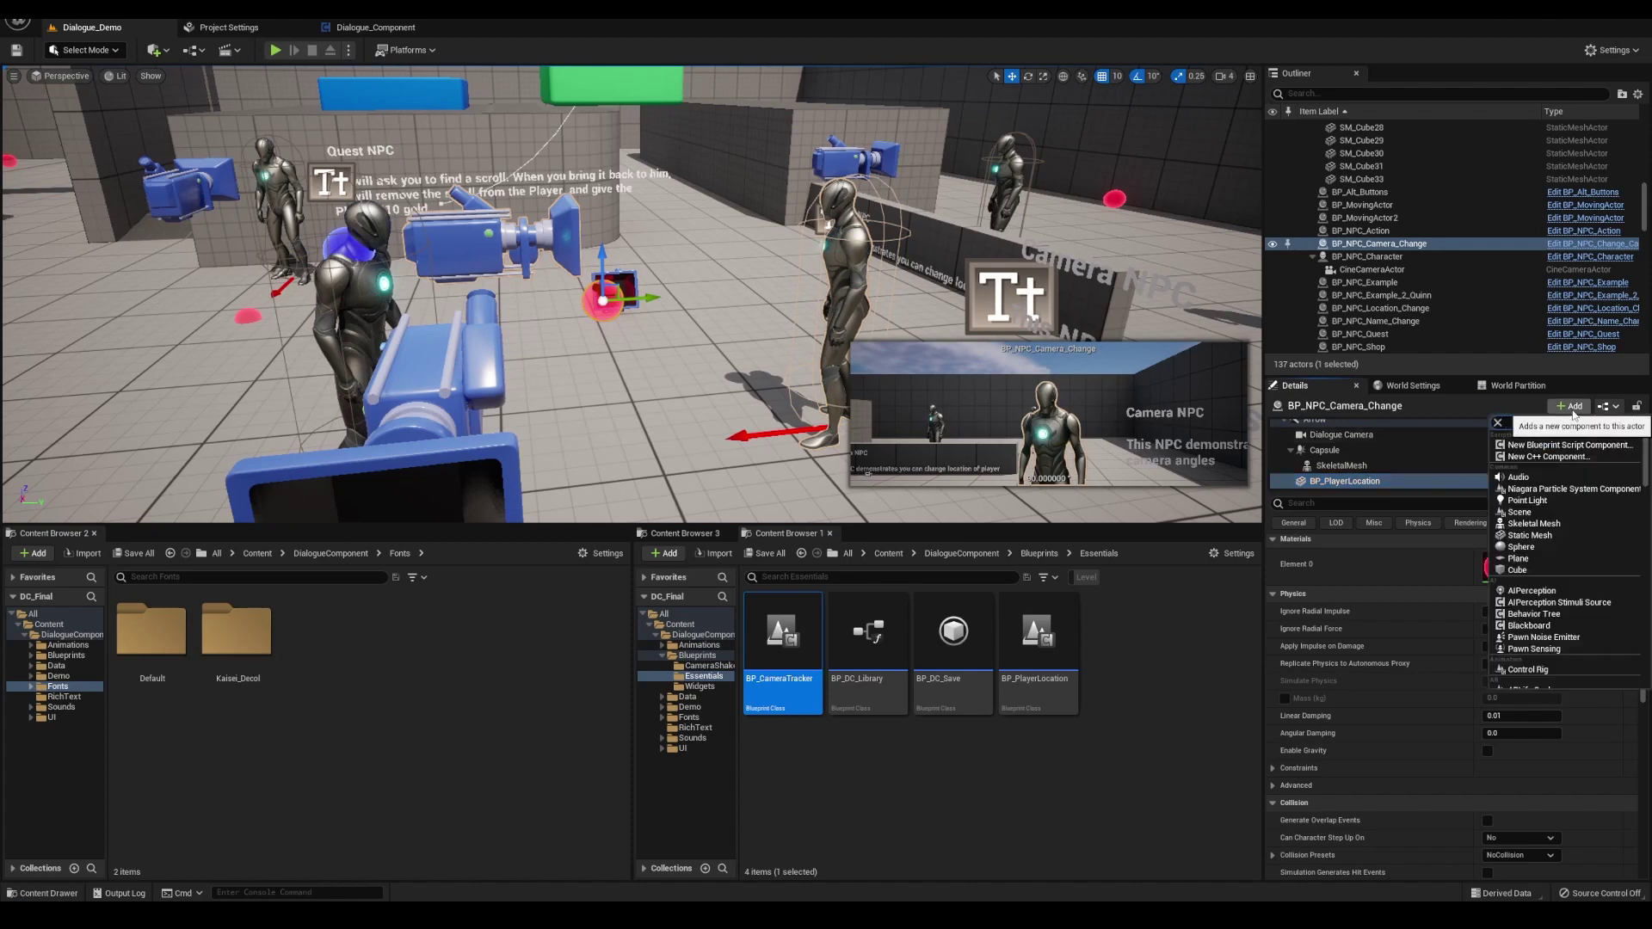
pyautogui.write('bp pla')
pyautogui.click(1563, 450)
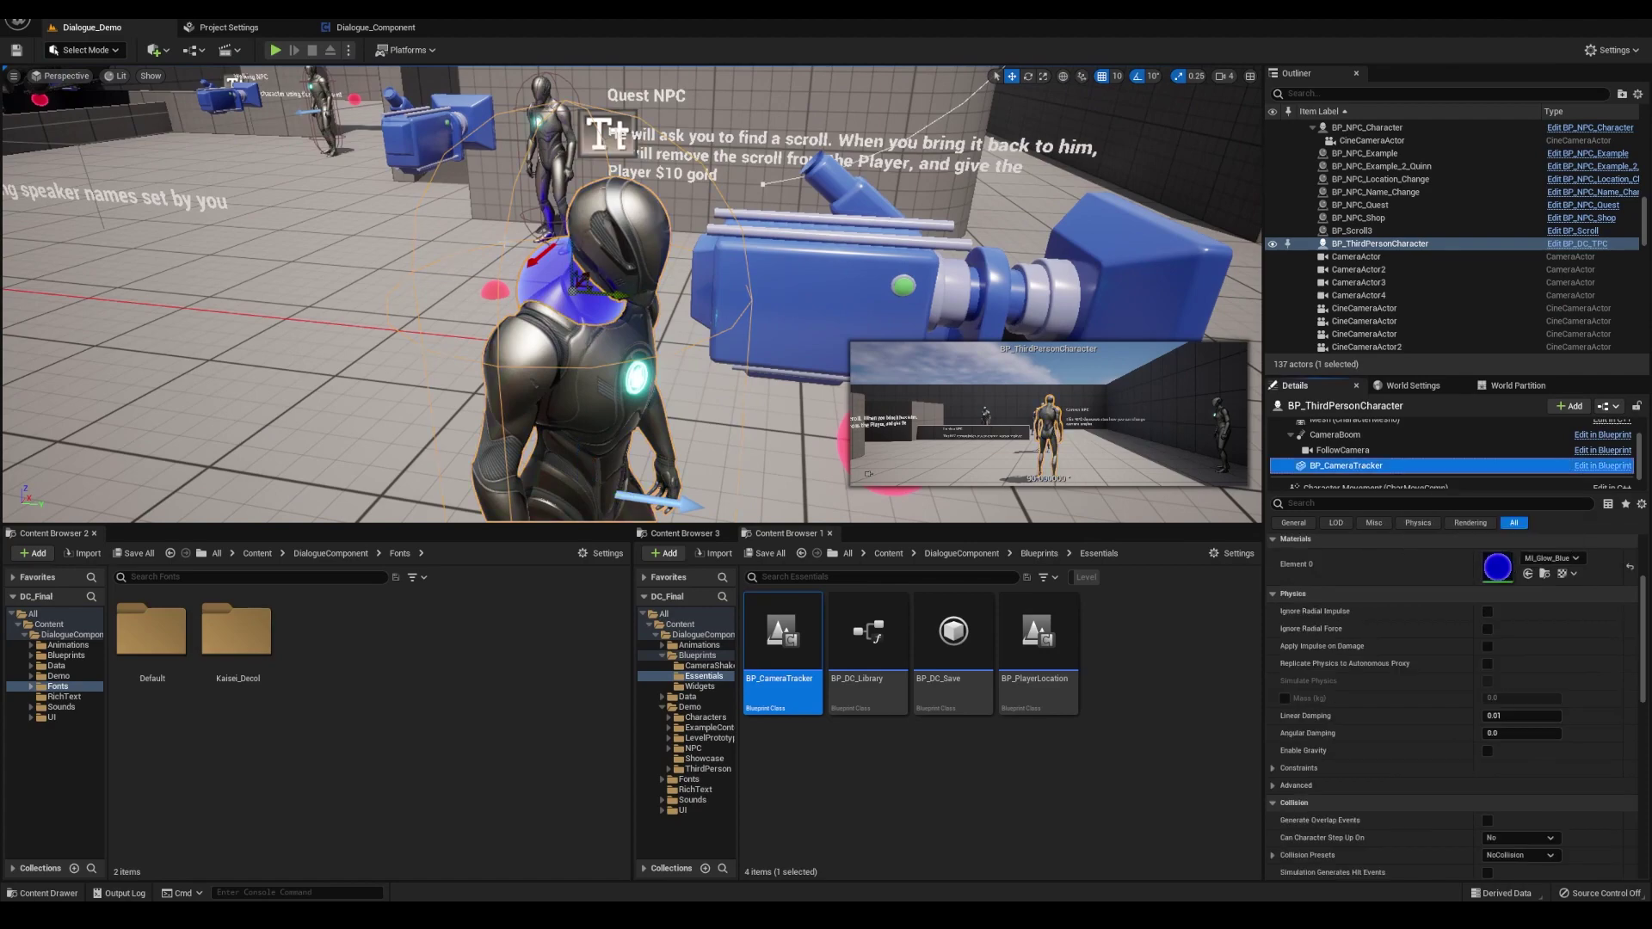
# Select the Quest NPC, and shift the third-person character along the floor towards the Name Change NPC
pyautogui.moveTo(620, 347); pyautogui.dragTo(654, 347, button='right')
pyautogui.click(477, 215)
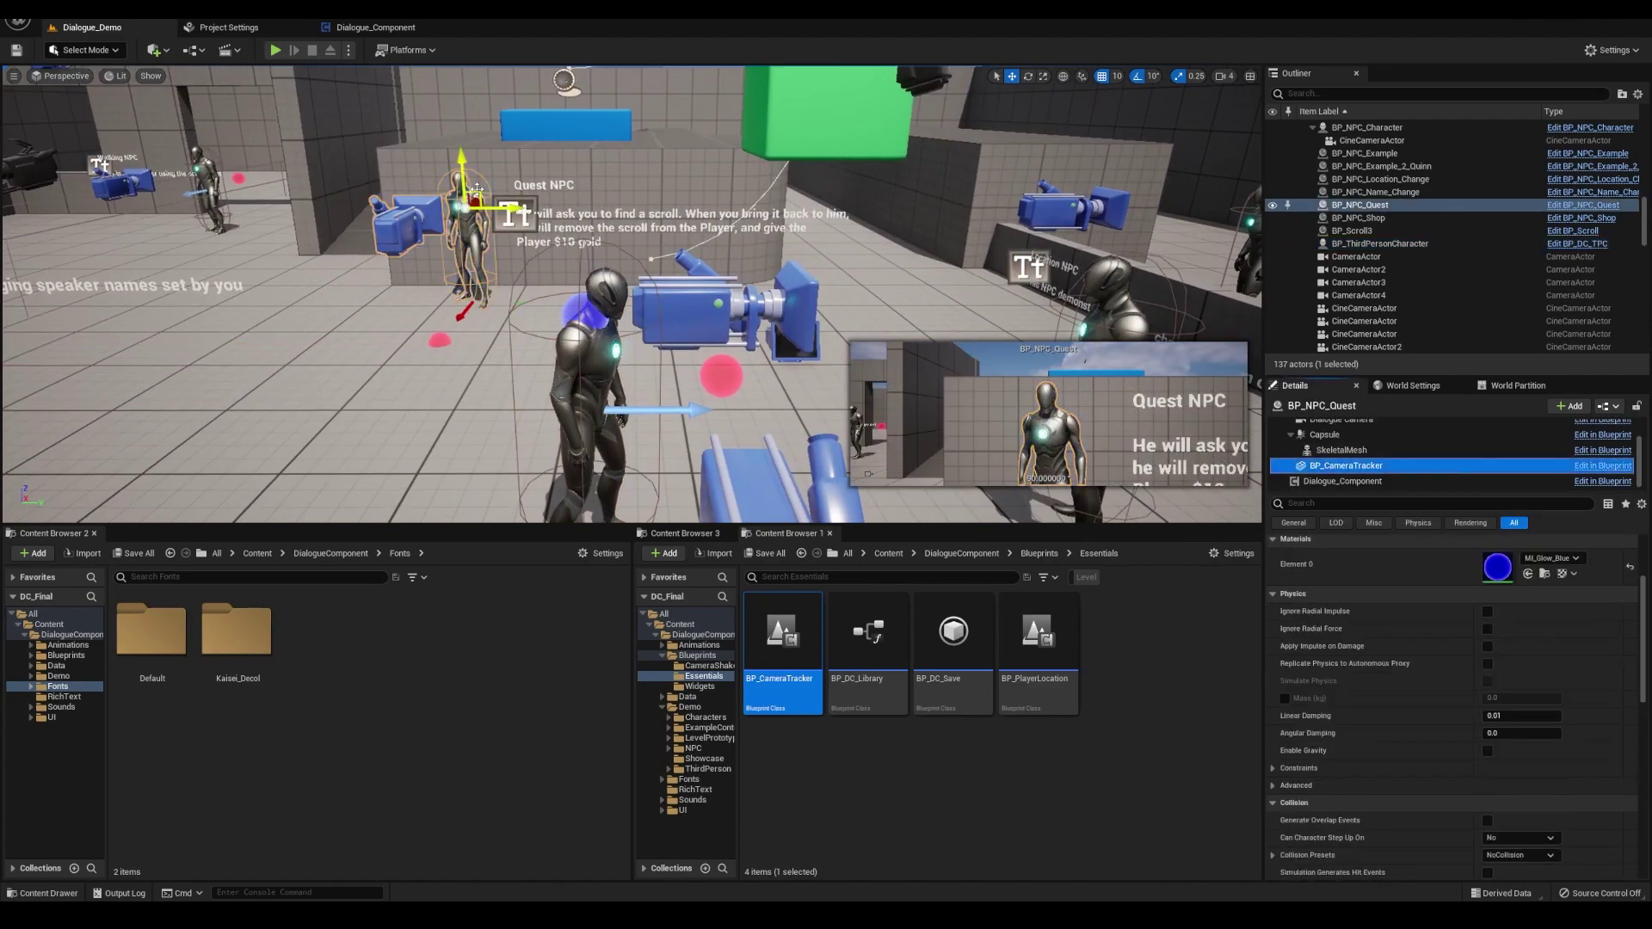
pyautogui.click(582, 413)
pyautogui.moveTo(568, 391); pyautogui.dragTo(447, 388)
pyautogui.moveTo(522, 430); pyautogui.dragTo(522, 465, button='right')
pyautogui.press('e')
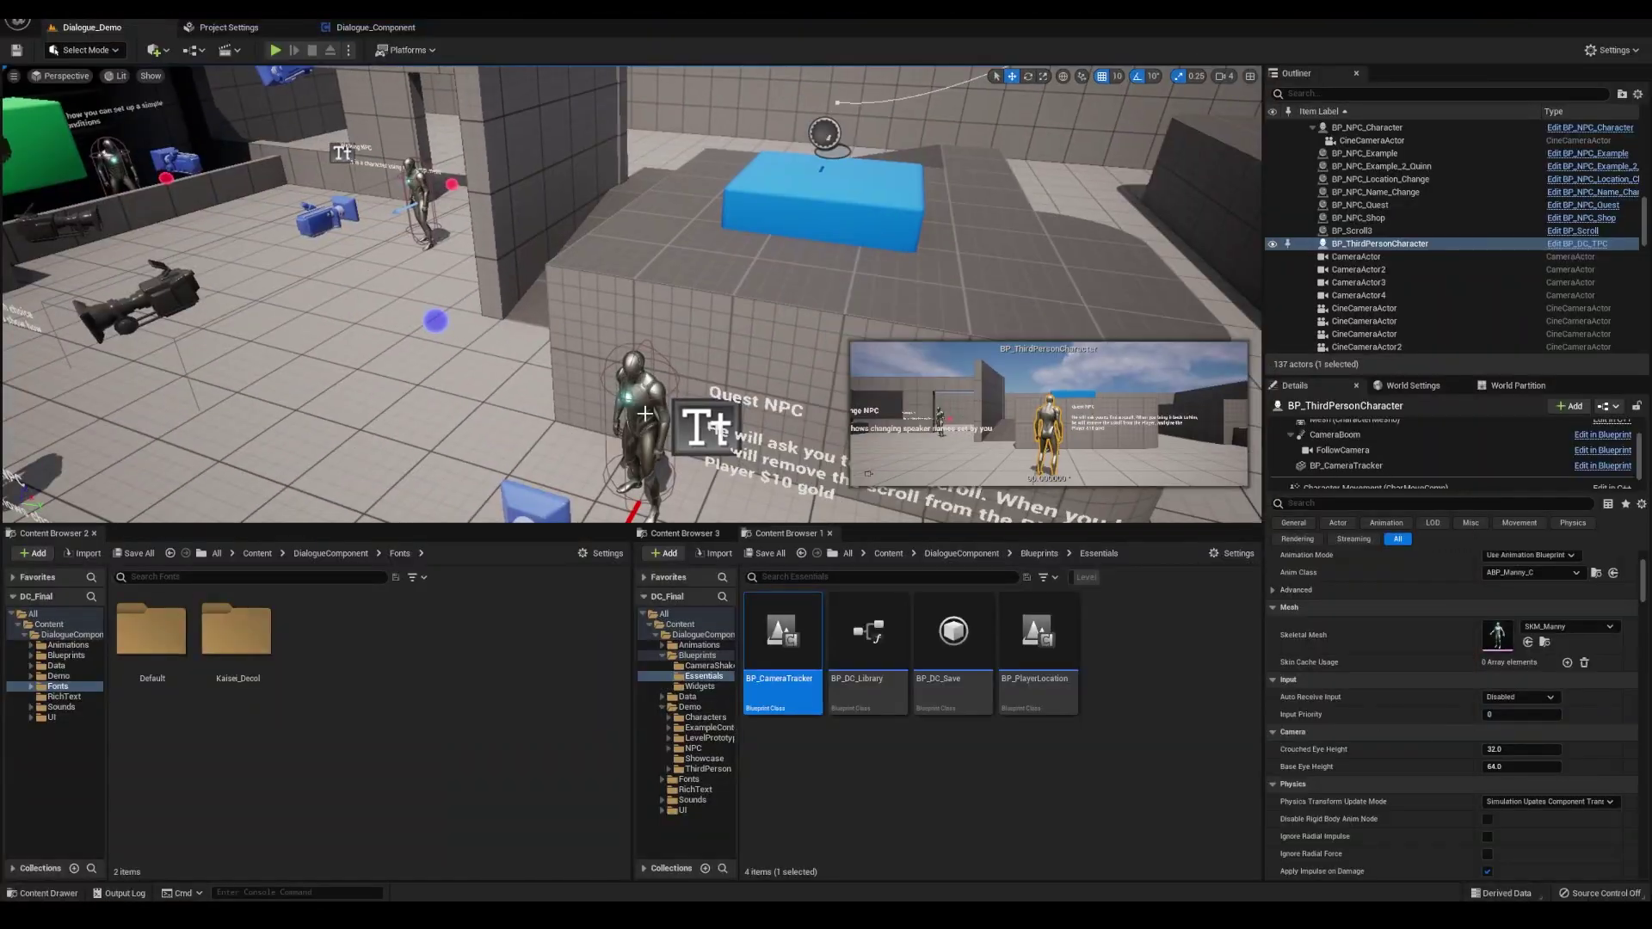
# Select the Quest NPC and show its BP_CameraTracker and Dialogue_Component components
pyautogui.click(644, 414)
pyautogui.click(1346, 466)
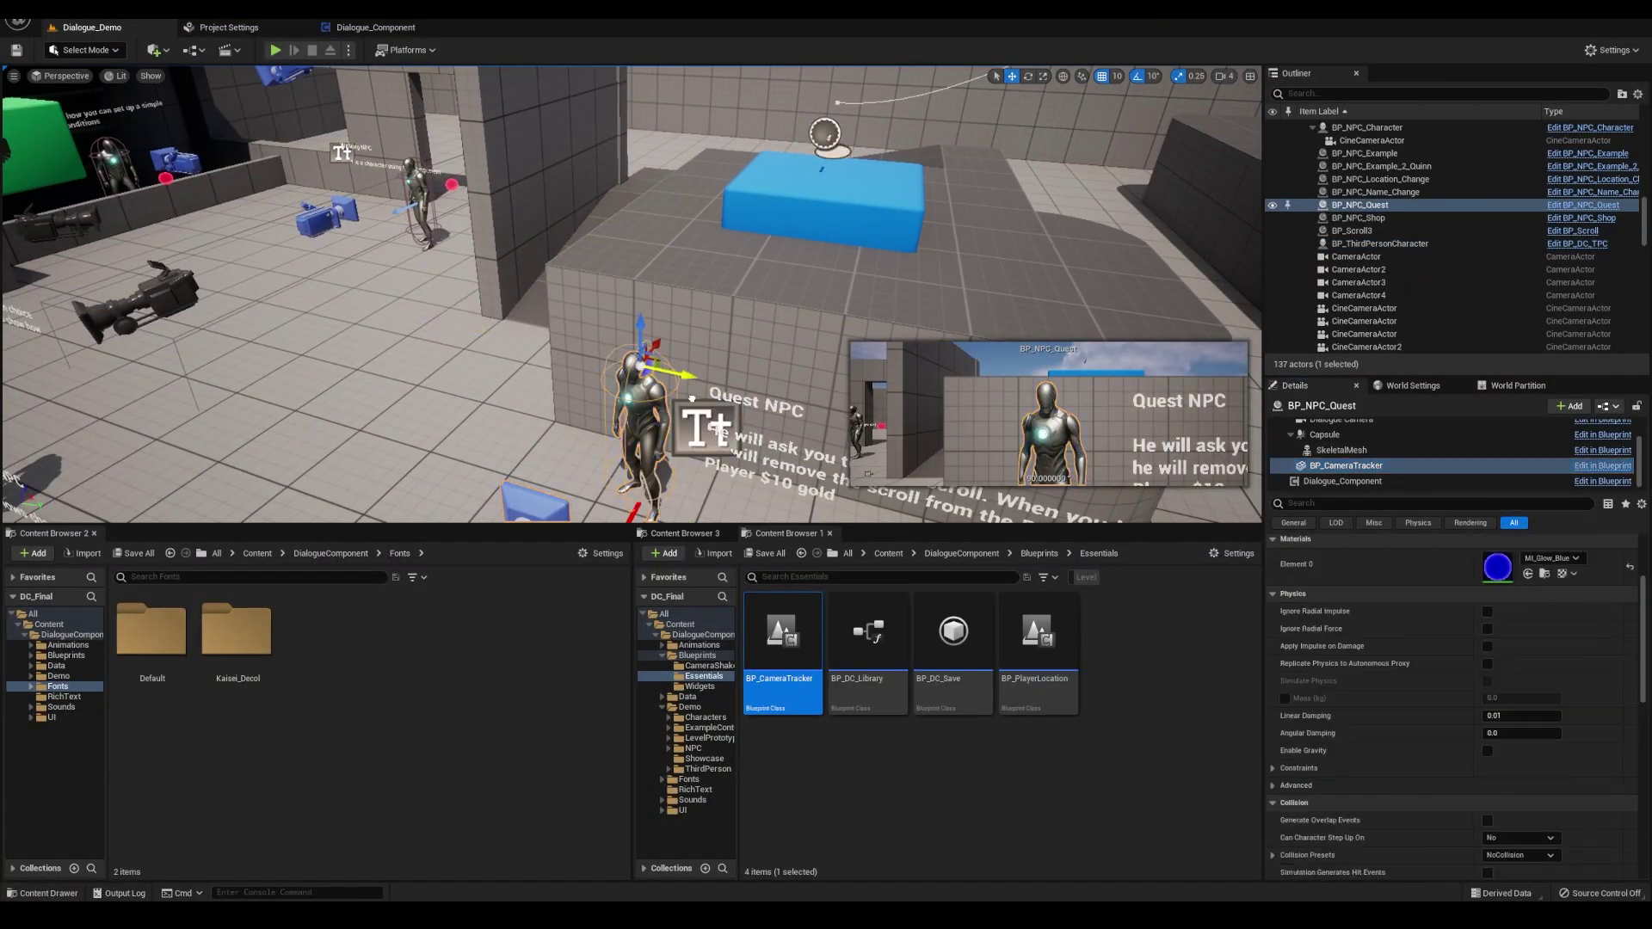
pyautogui.click(1342, 481)
# Select BP_MovingActor2 and test different Lookat Offset values on its camera, finishing with X at 0 and Z at -100
pyautogui.moveTo(860, 284); pyautogui.dragTo(860, 362, button='right')
pyautogui.click(920, 245)
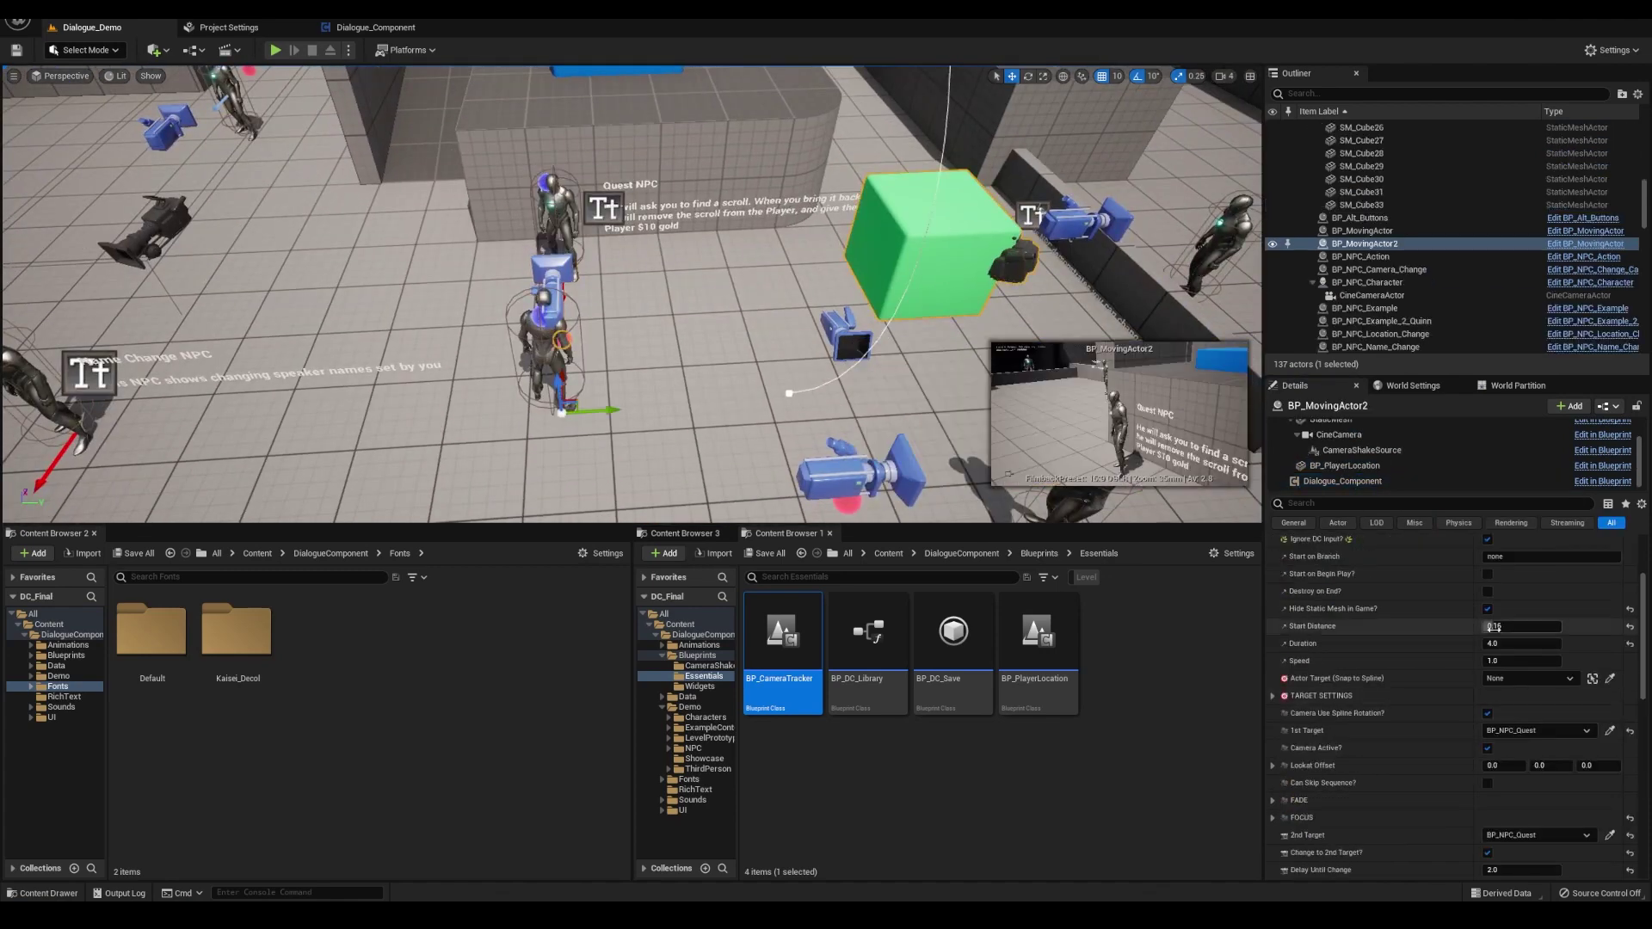
pyautogui.write('-300')
pyautogui.press('Return')
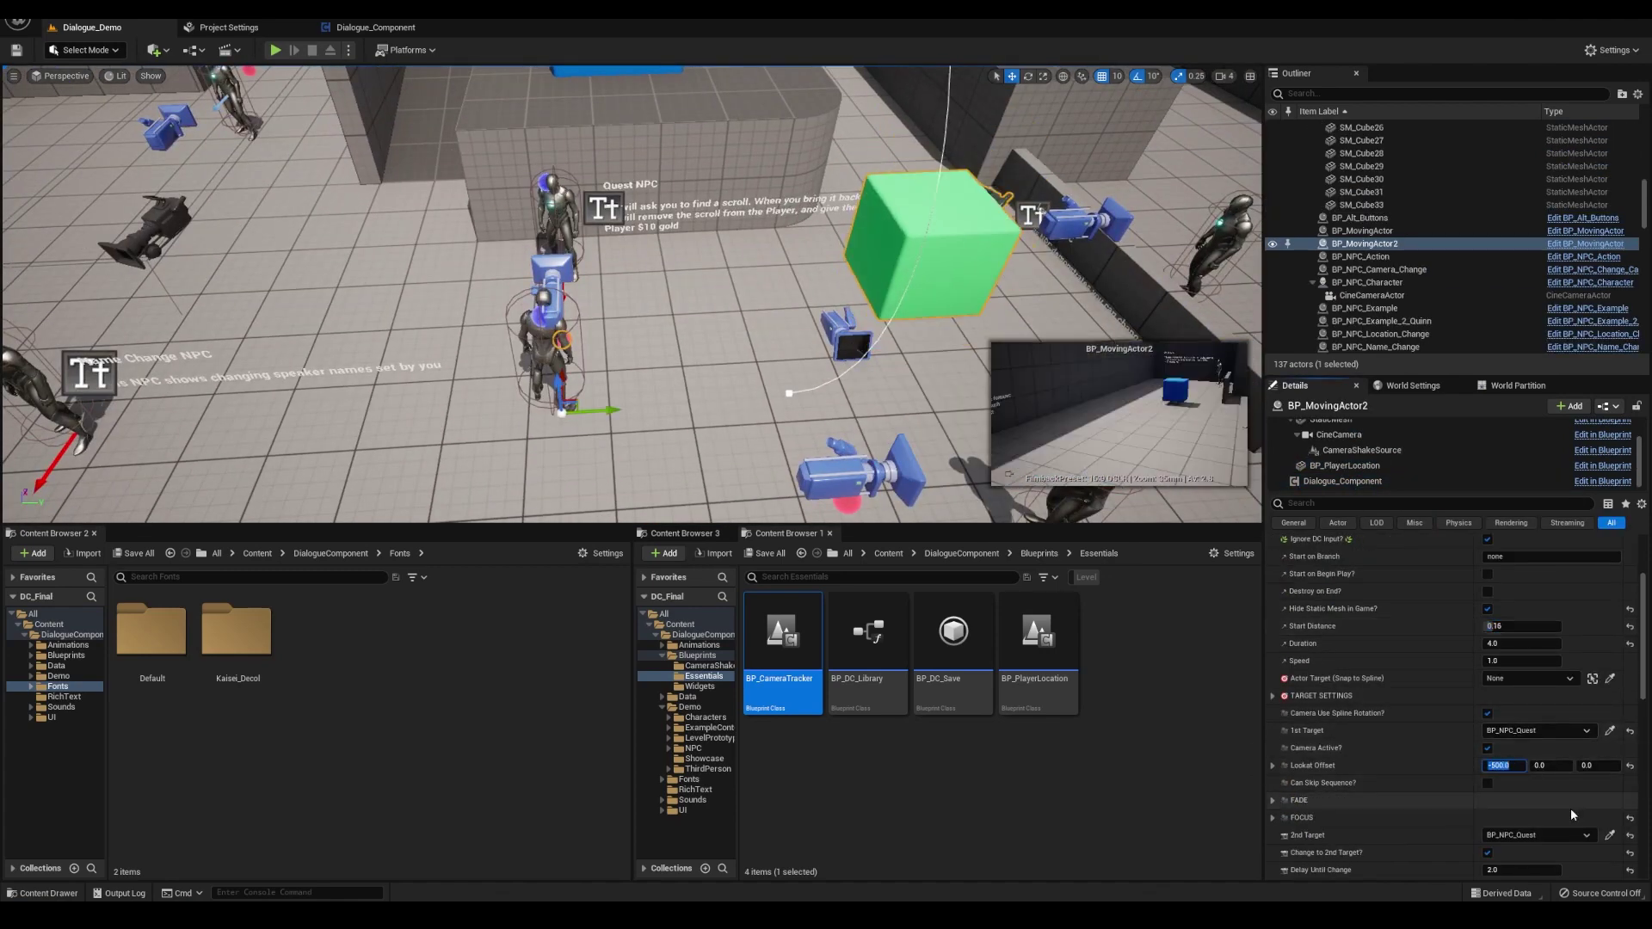
pyautogui.write('300')
pyautogui.press('Return')
pyautogui.write('100')
pyautogui.press('Return')
pyautogui.write('0')
pyautogui.press('Return')
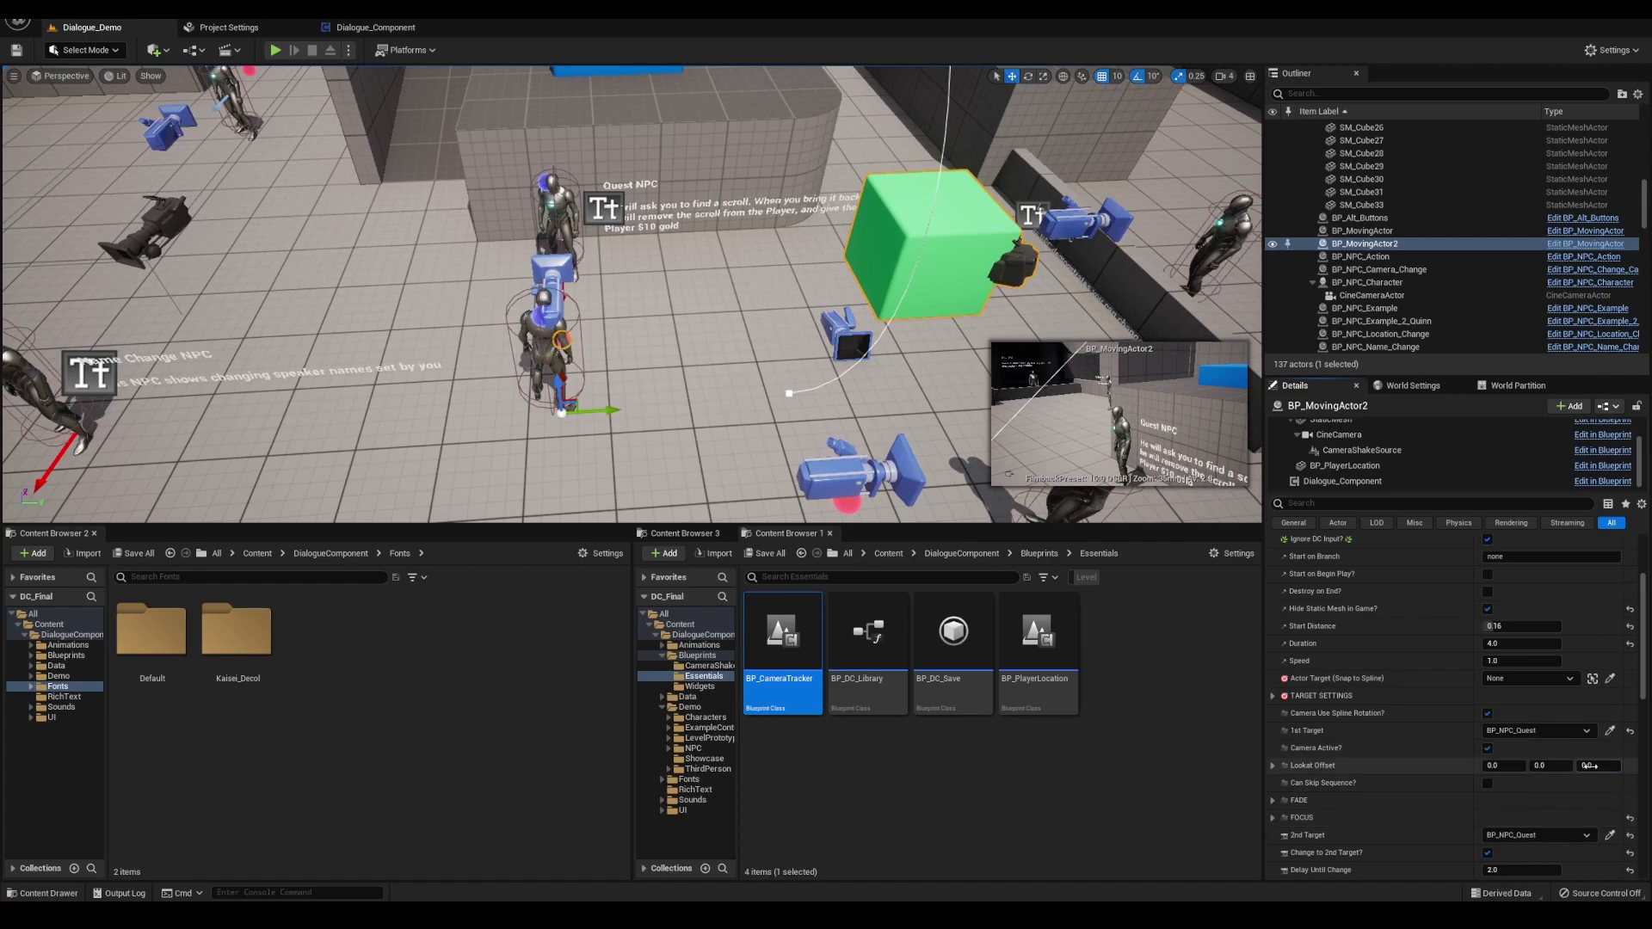
pyautogui.click(1596, 767)
pyautogui.write('-100')
pyautogui.press('Return')
# Play the Dialogue_Demo level, talk to the Quest NPC, answer "No. Goodbye", and talk again to answer "Yes"
pyautogui.hotkey('alt', 'p')
pyautogui.press('e')
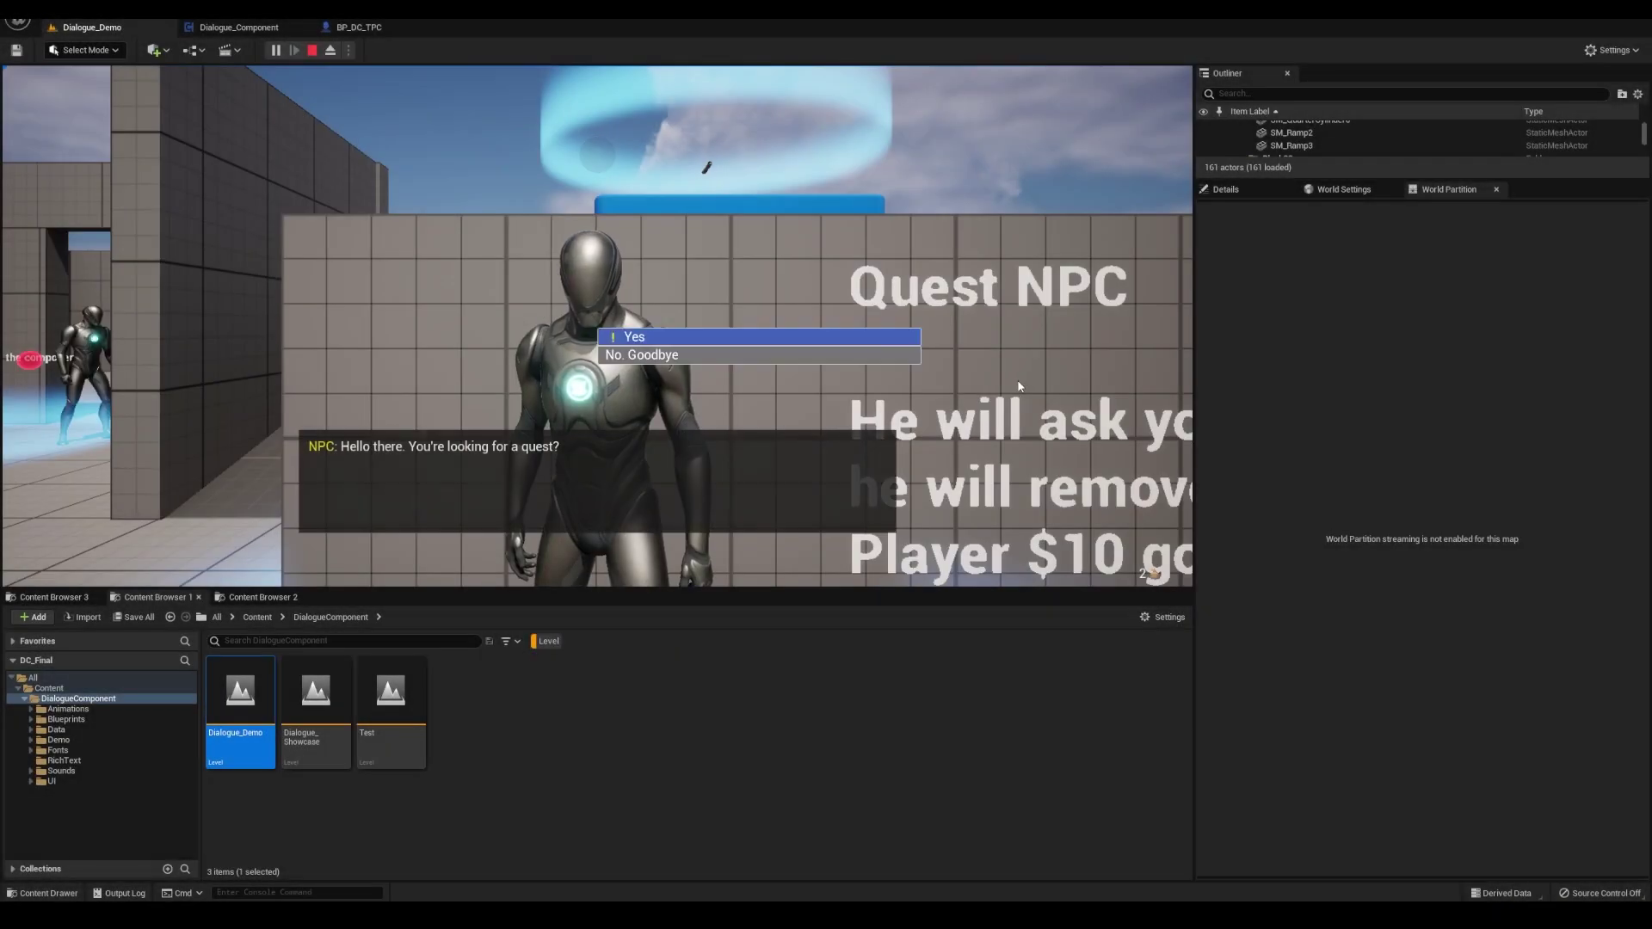
pyautogui.click(752, 354)
pyautogui.press('e')
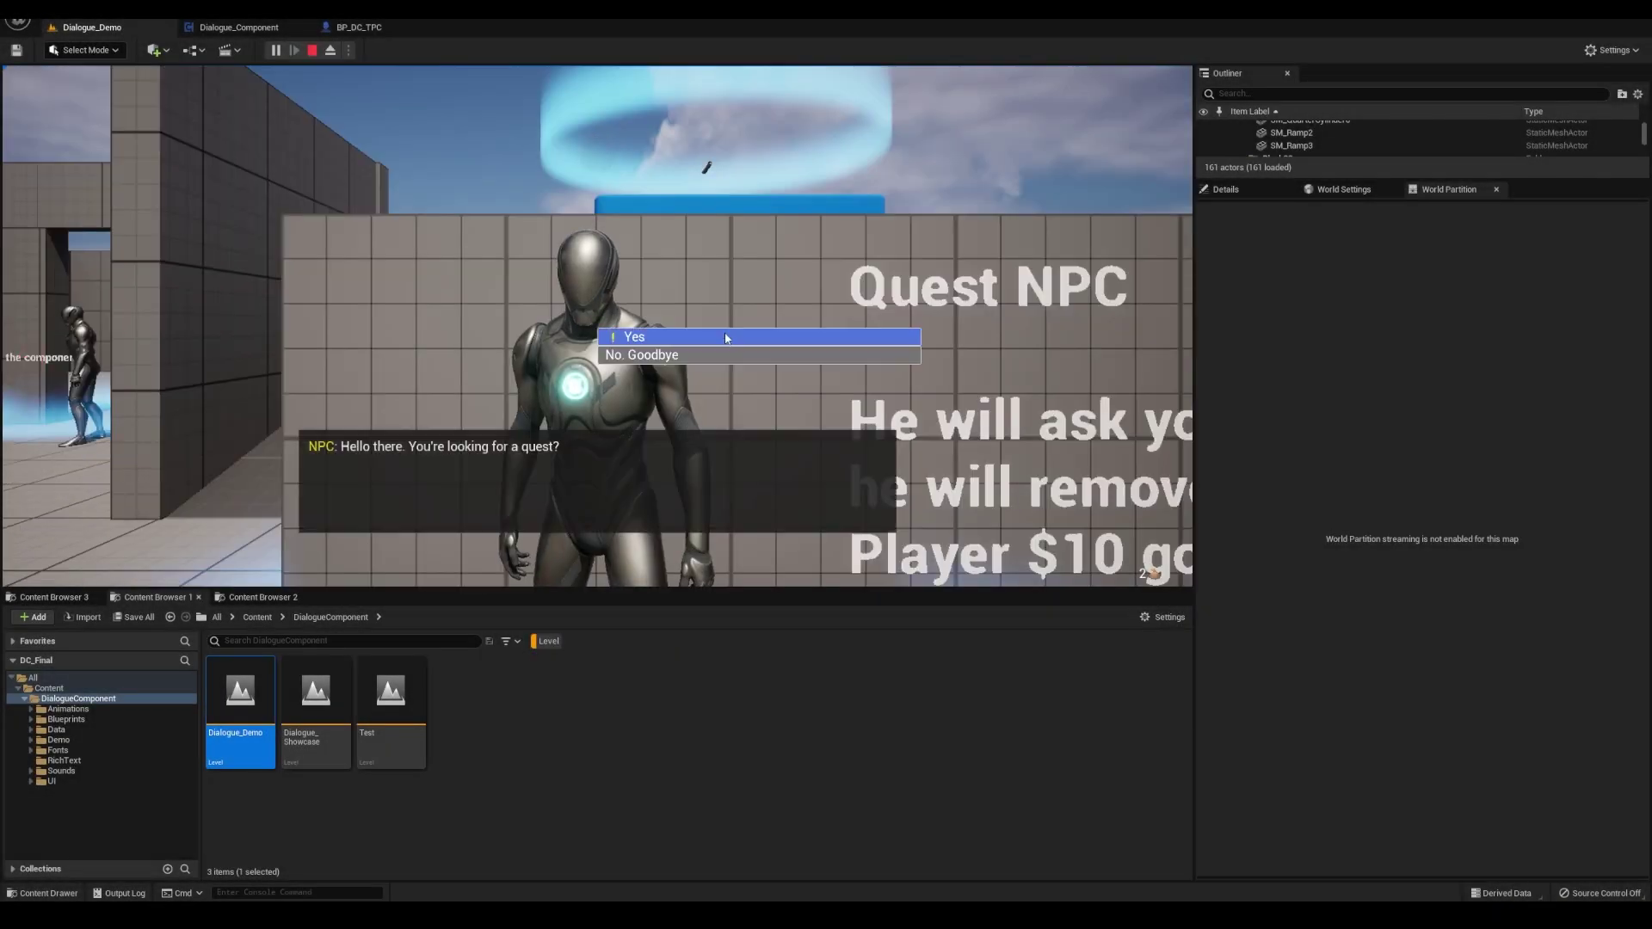
pyautogui.click(719, 333)
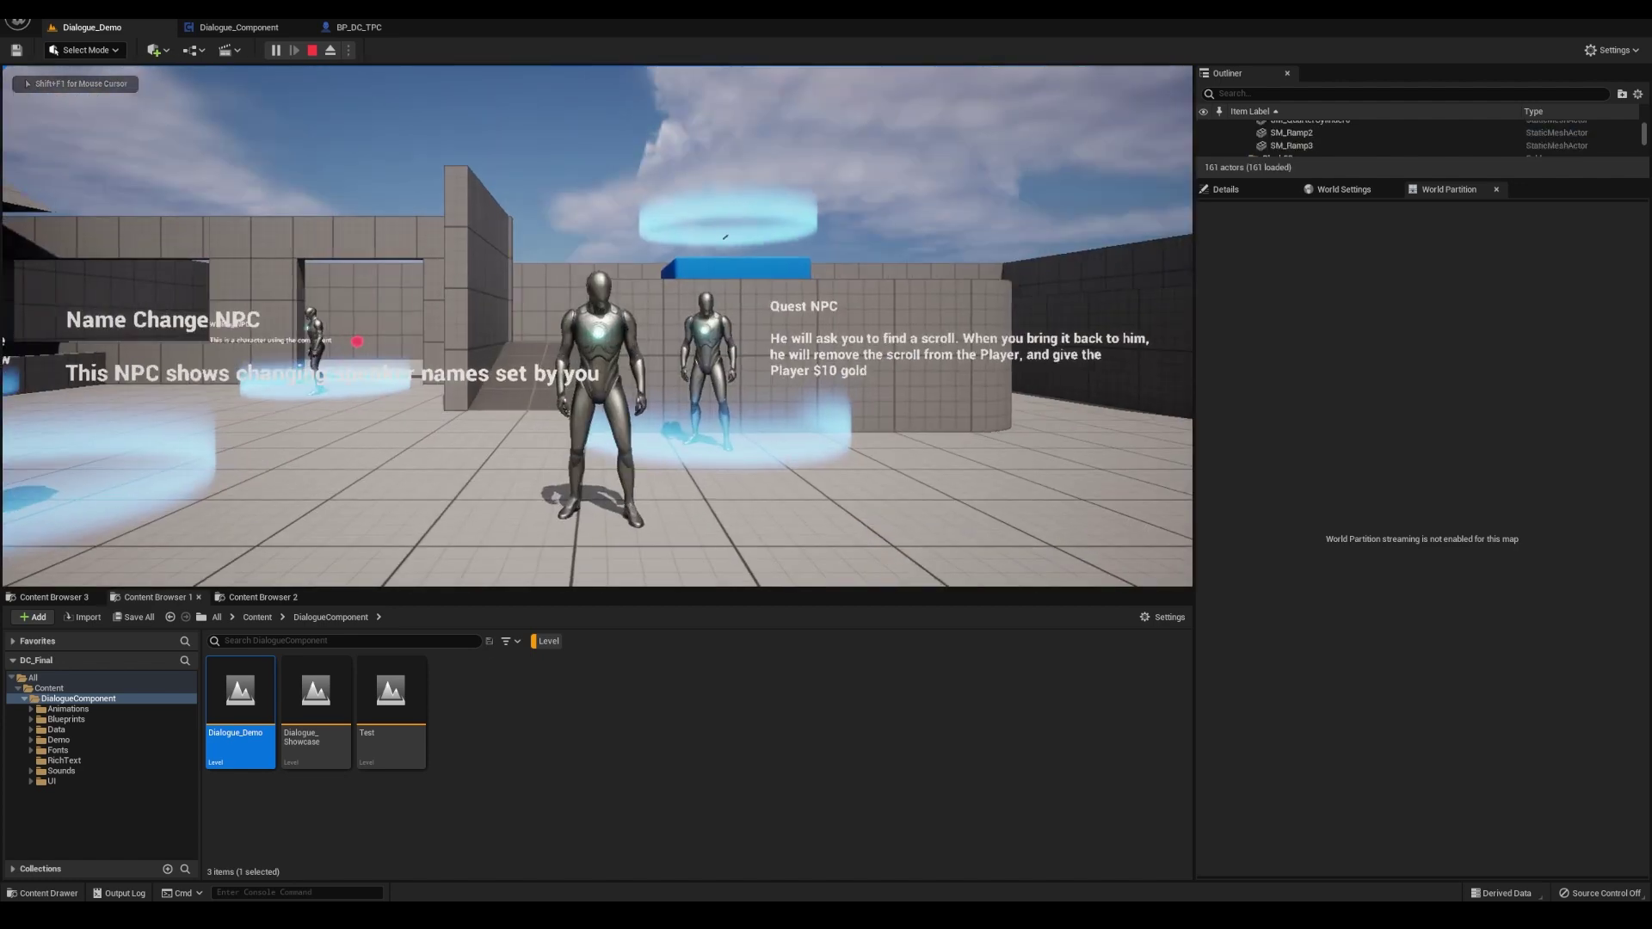
pyautogui.press('e')
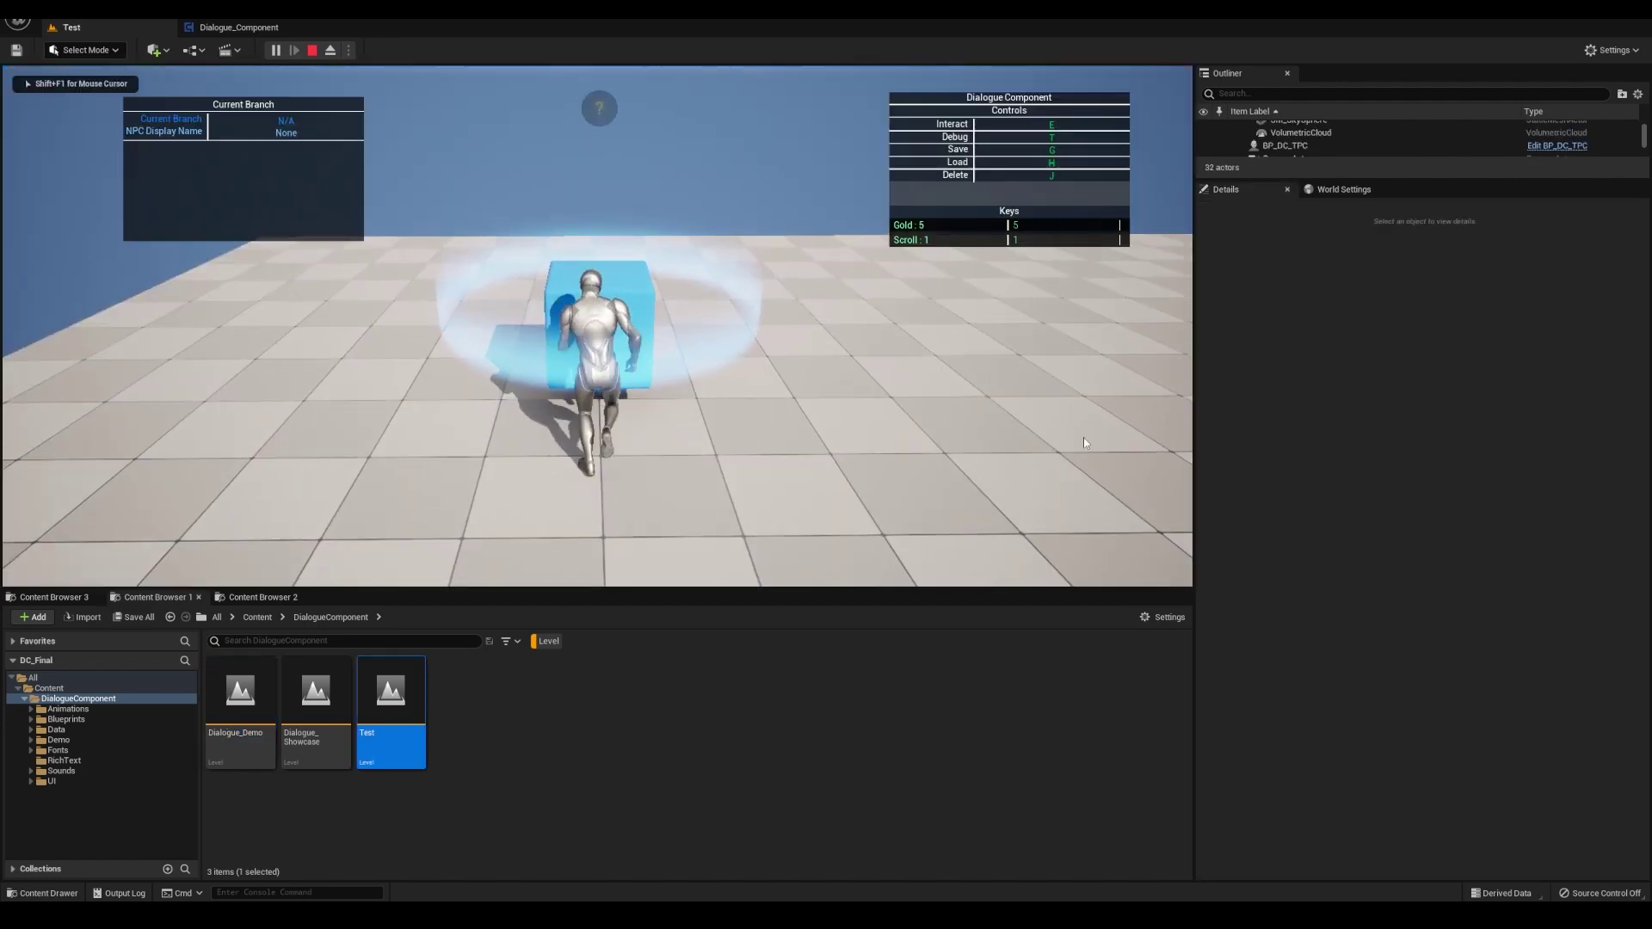
# In the Test level, interact with the blue cube and run the character away from it
pyautogui.press('e')
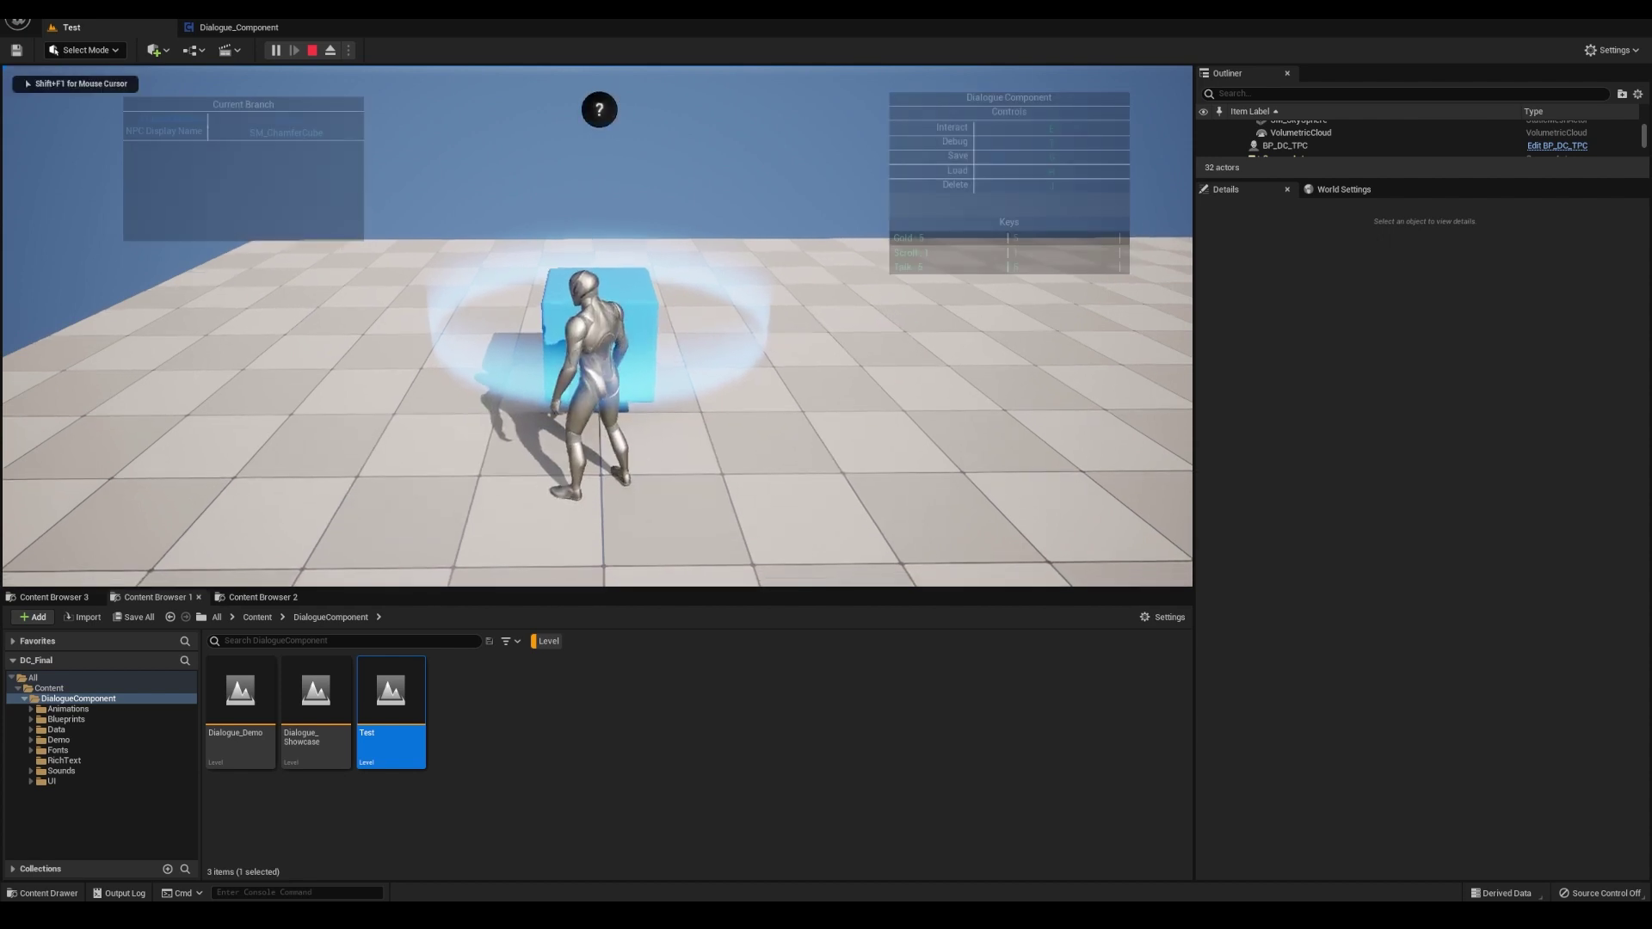
pyautogui.press('s')
pyautogui.press('s')
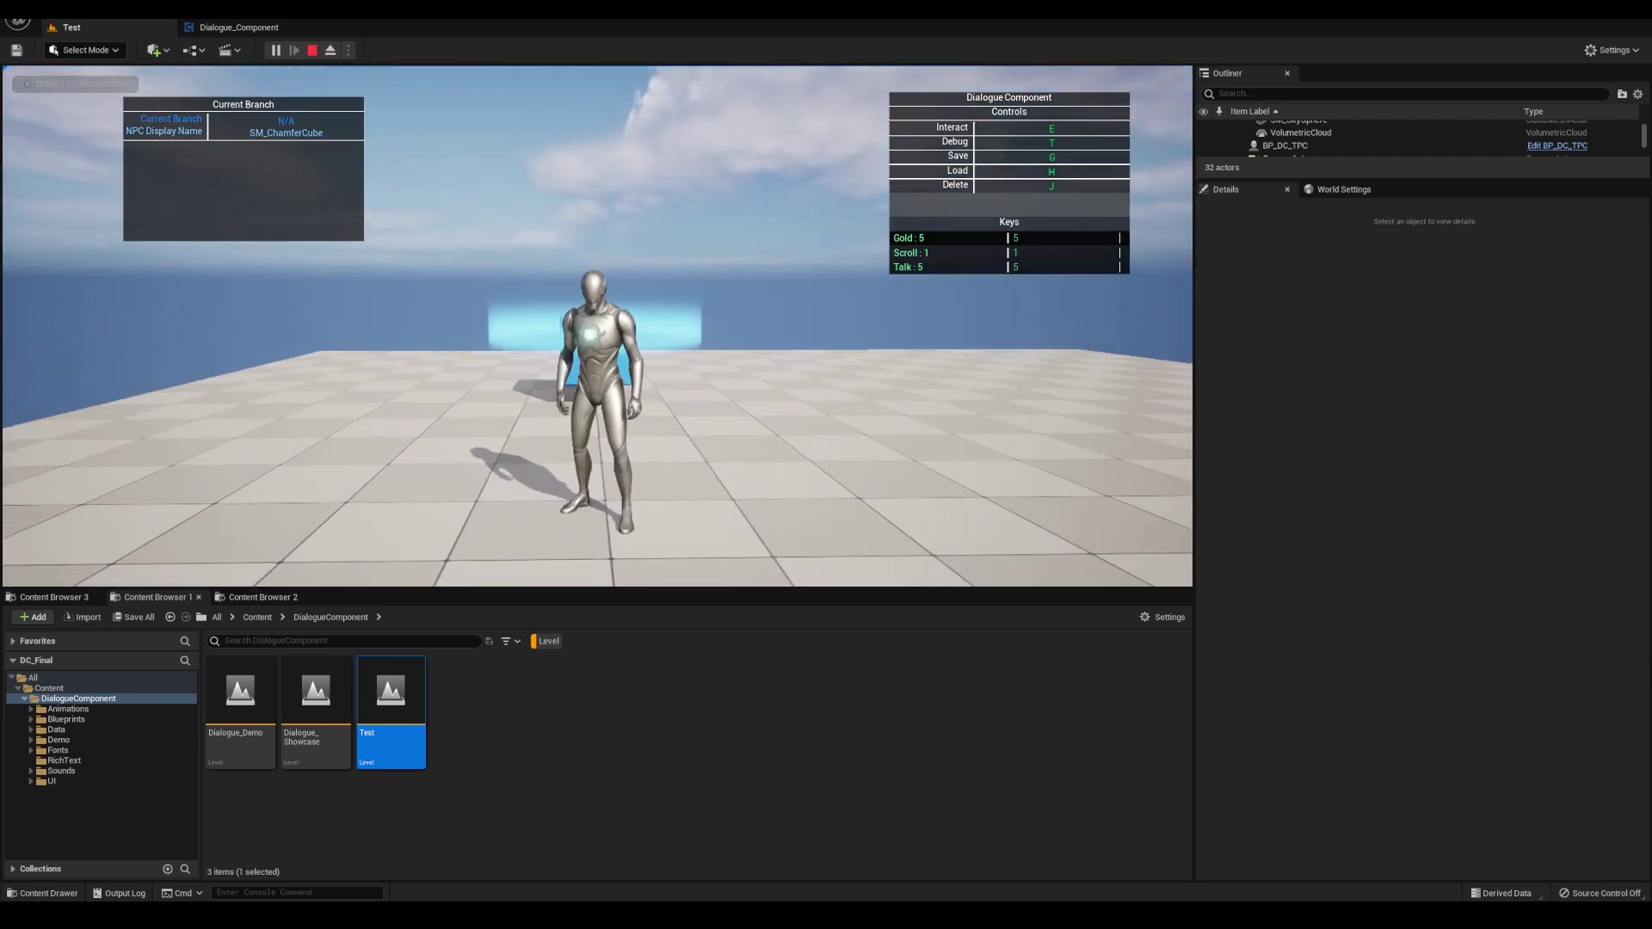
pyautogui.press('w')
pyautogui.press('d')
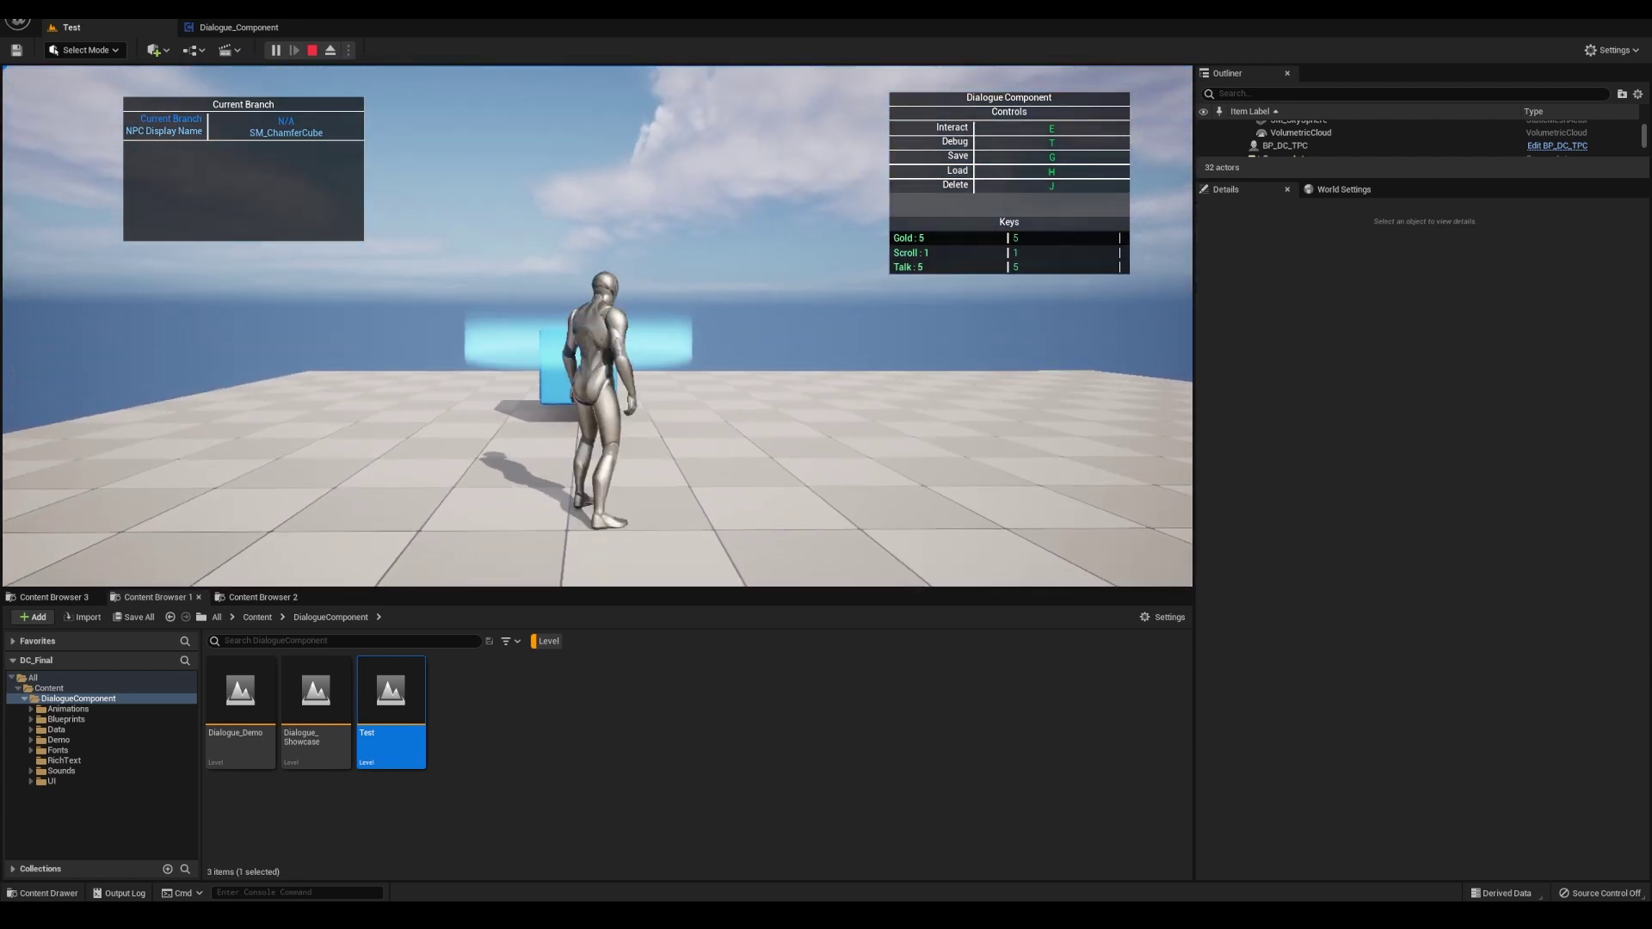
# Load the saved dialogue data and run towards the Quest NPC with the debug display shown
pyautogui.press('w')
pyautogui.press('h')
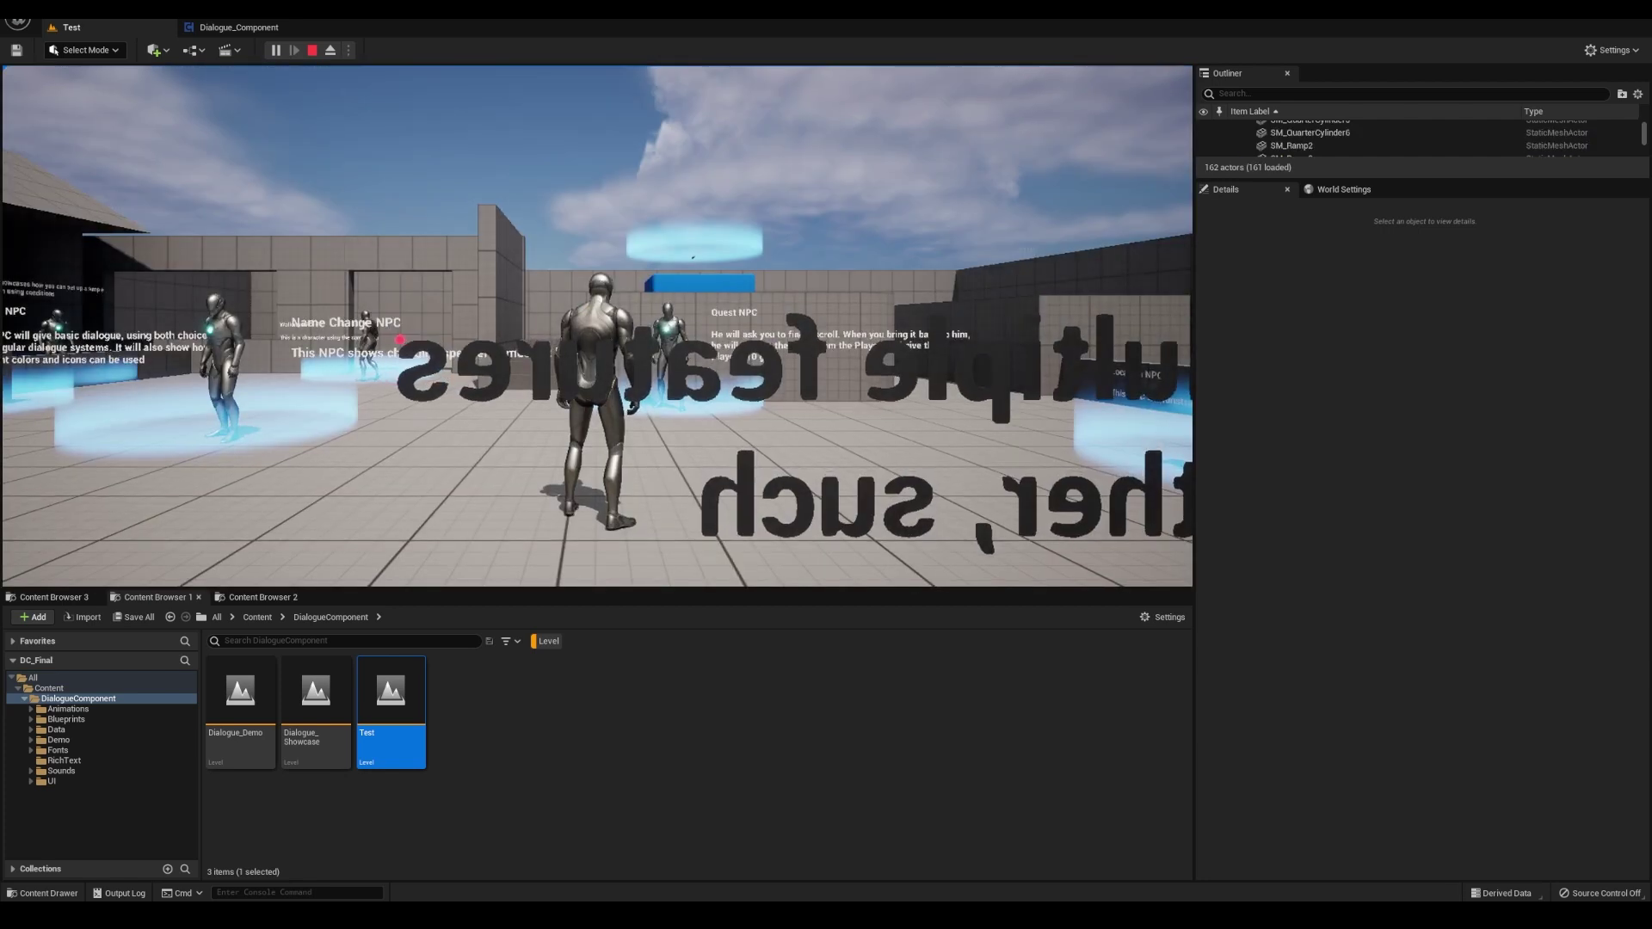
pyautogui.press('t')
pyautogui.press('w')
pyautogui.press('d')
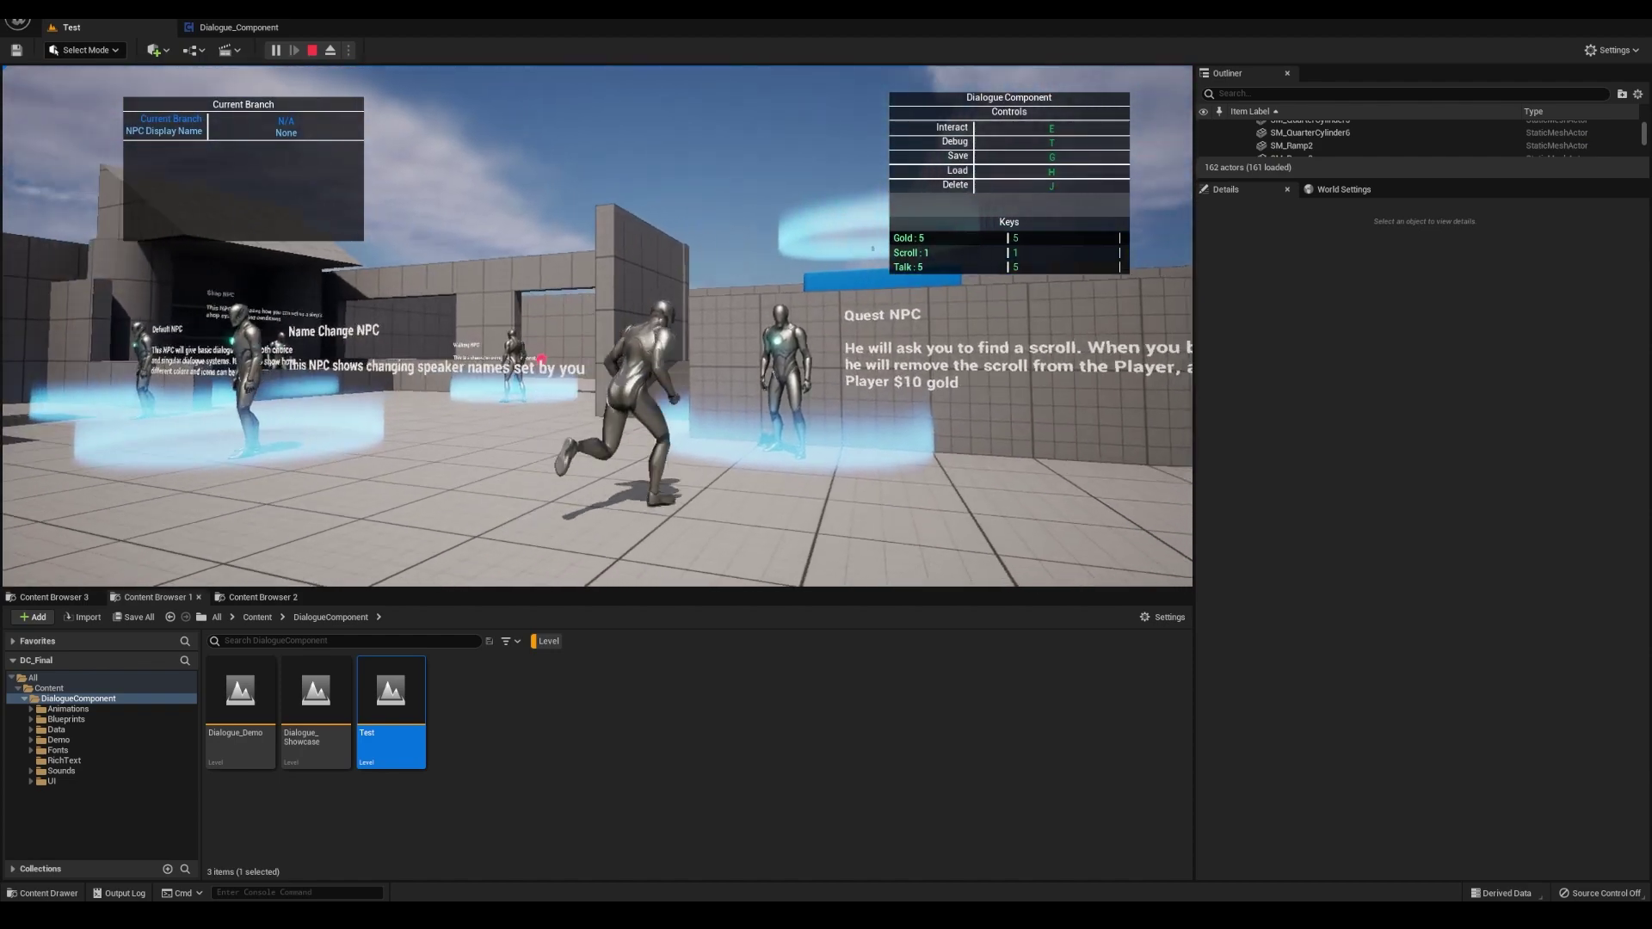
# Talk to the Quest NPC, answer "No. What is it again?" about the scroll, and run the character around the demo level
pyautogui.press('e')
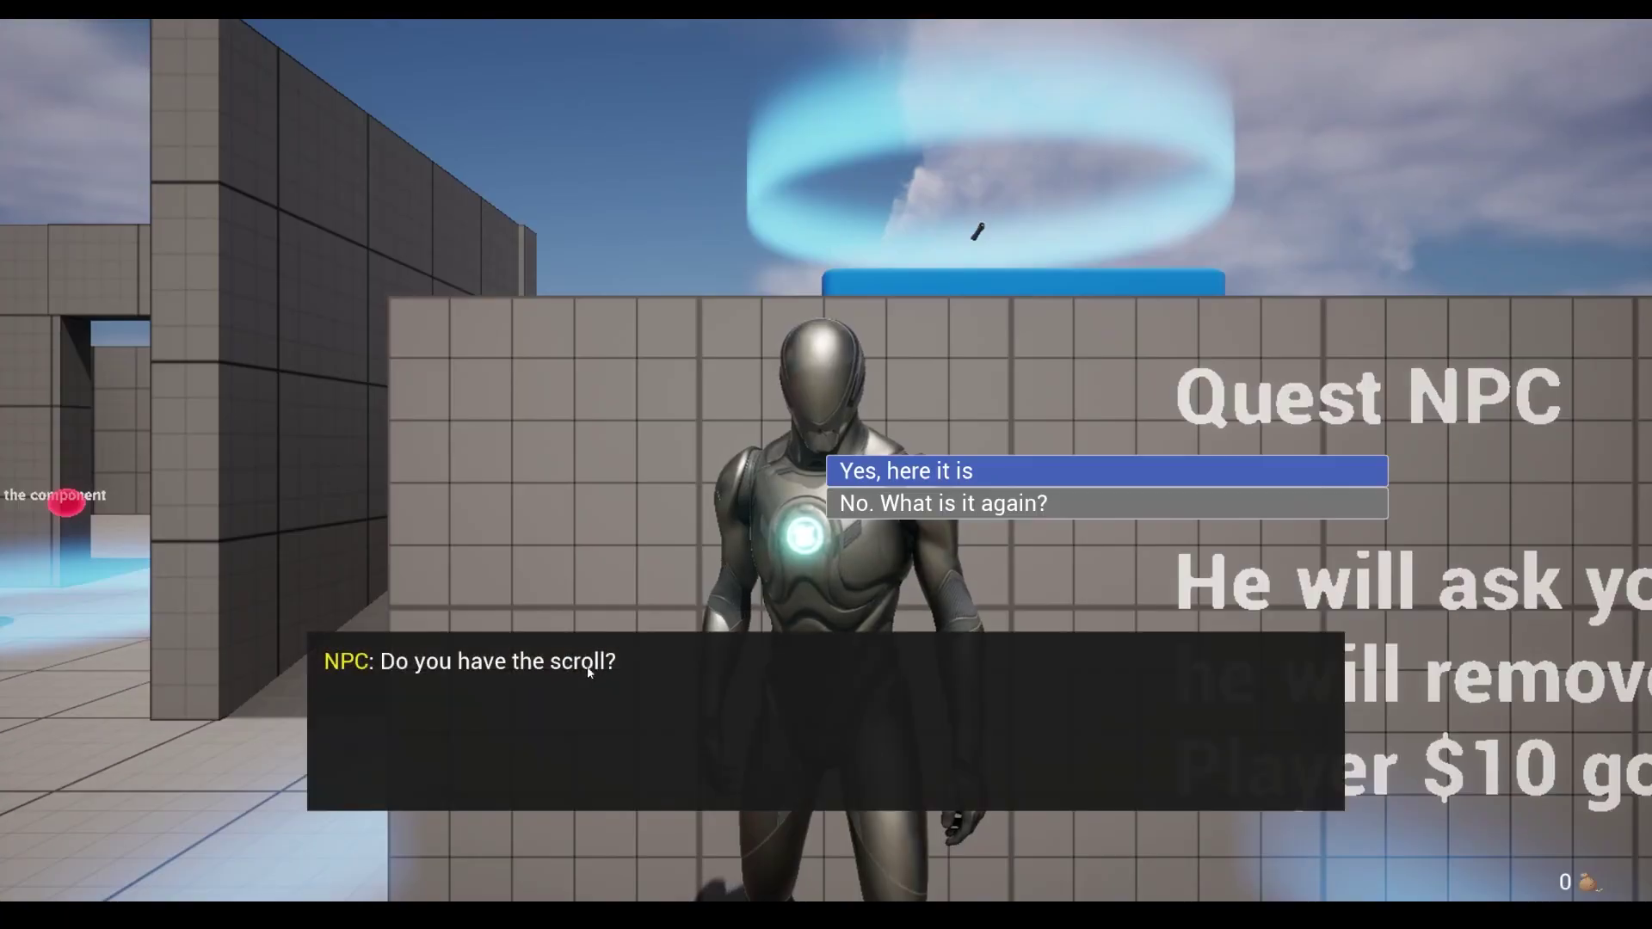
pyautogui.press('Down')
pyautogui.press('Return')
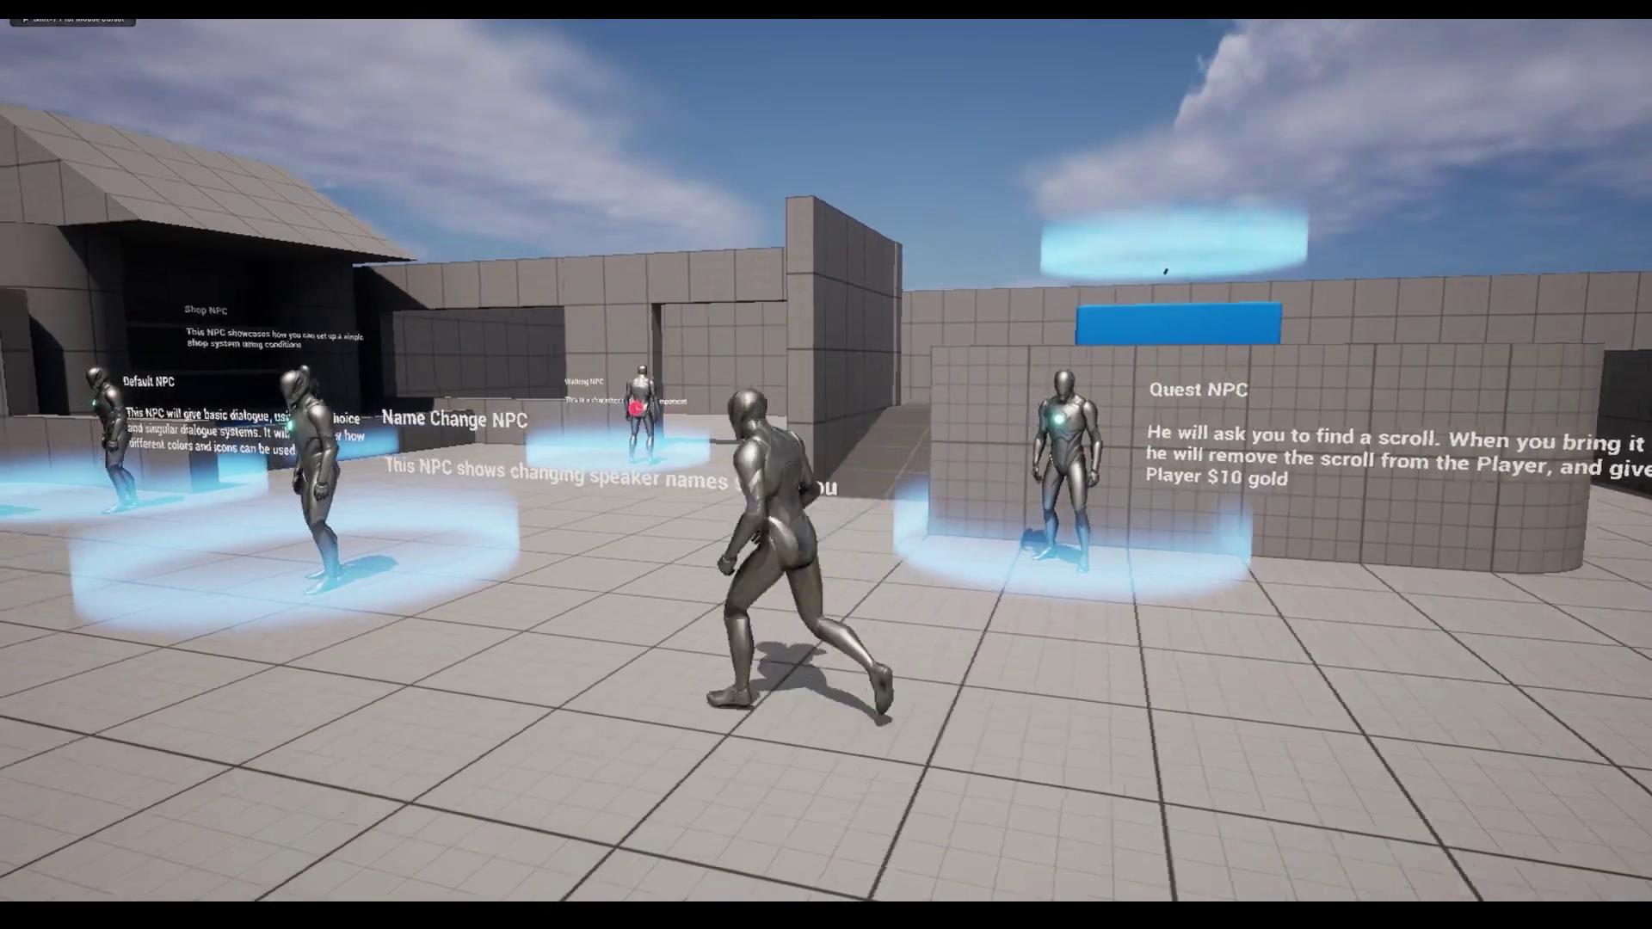
pyautogui.press('s')
pyautogui.press('space')
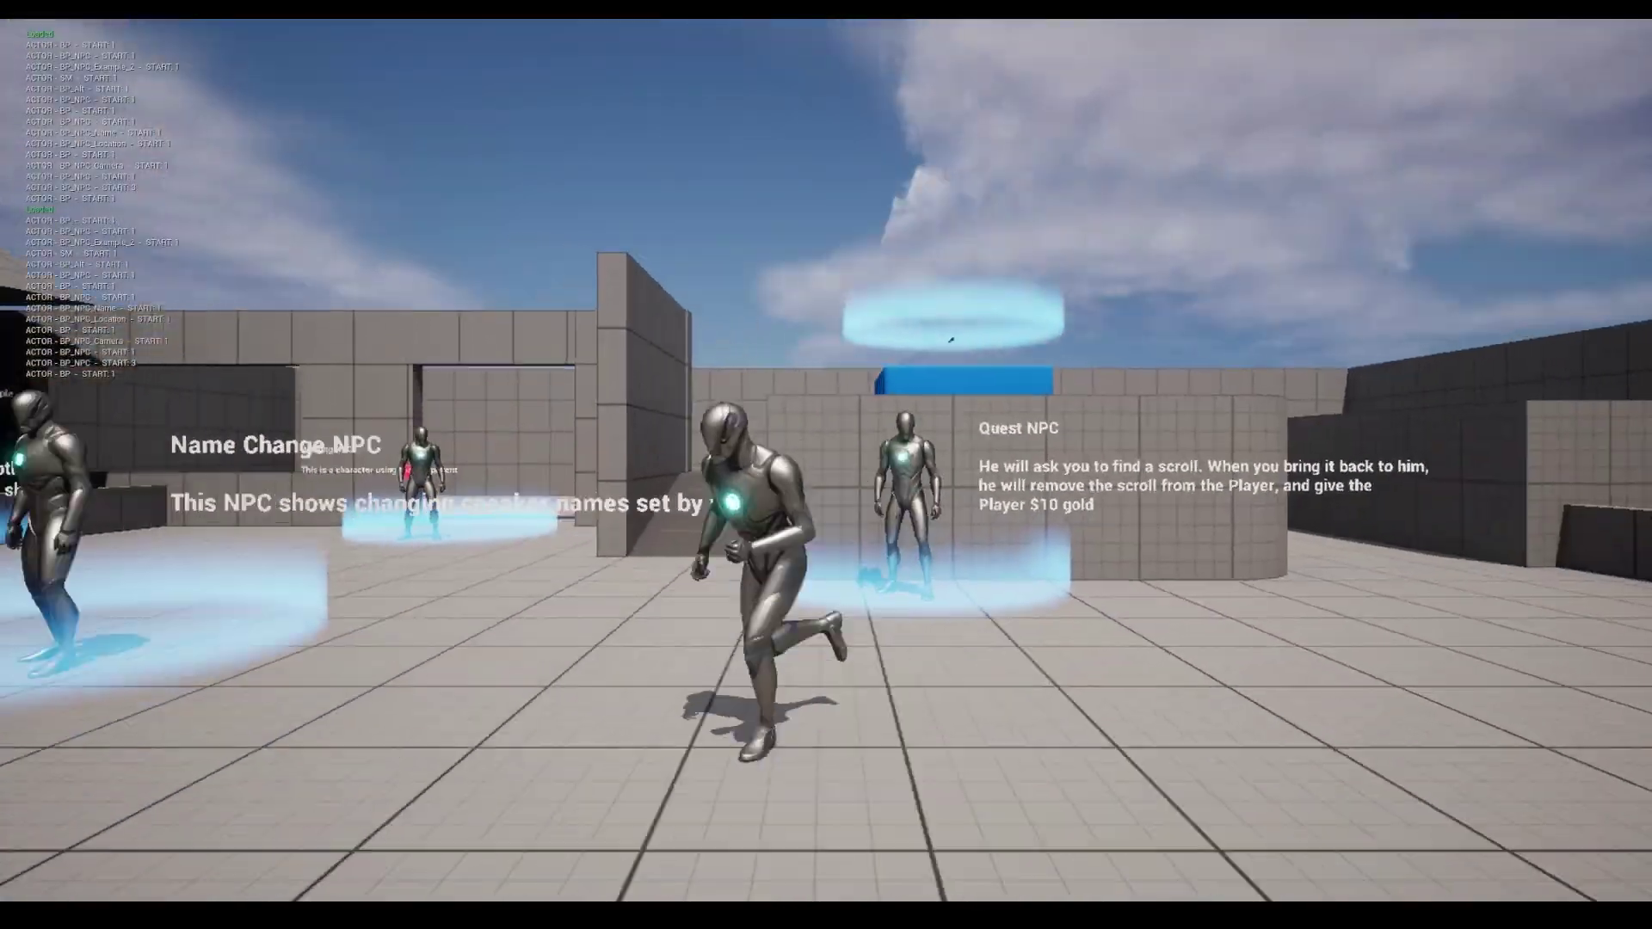
pyautogui.press('w')
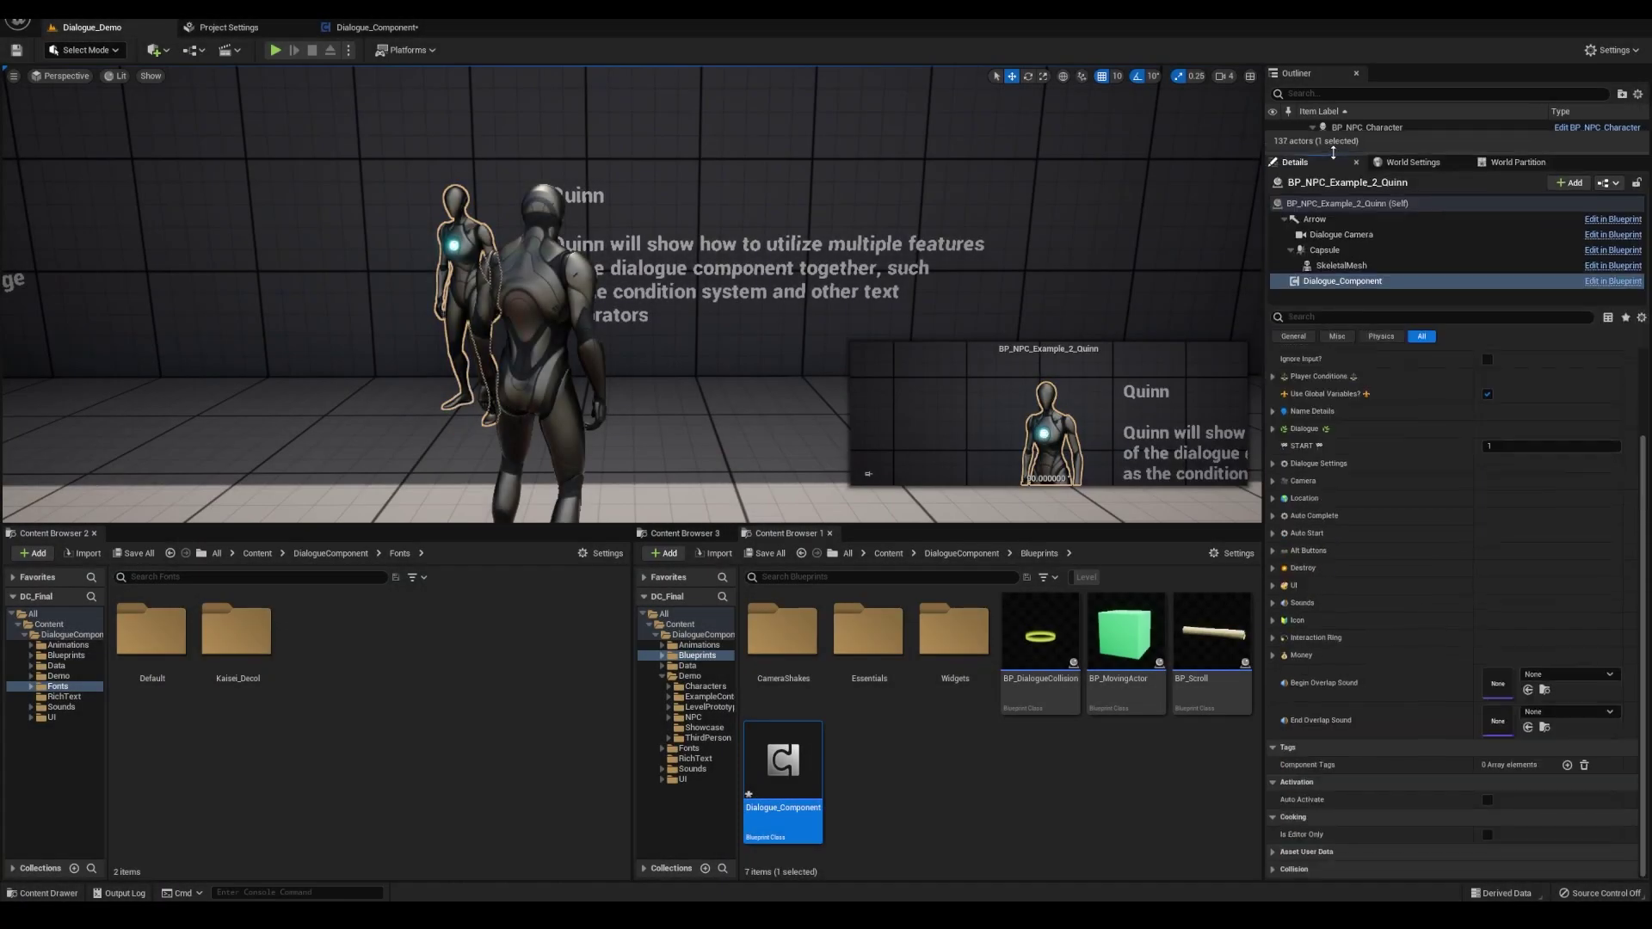
# Expand the UI styles of Quinn's Dialogue_Component and open the Artistic style's settings
pyautogui.click(1272, 597)
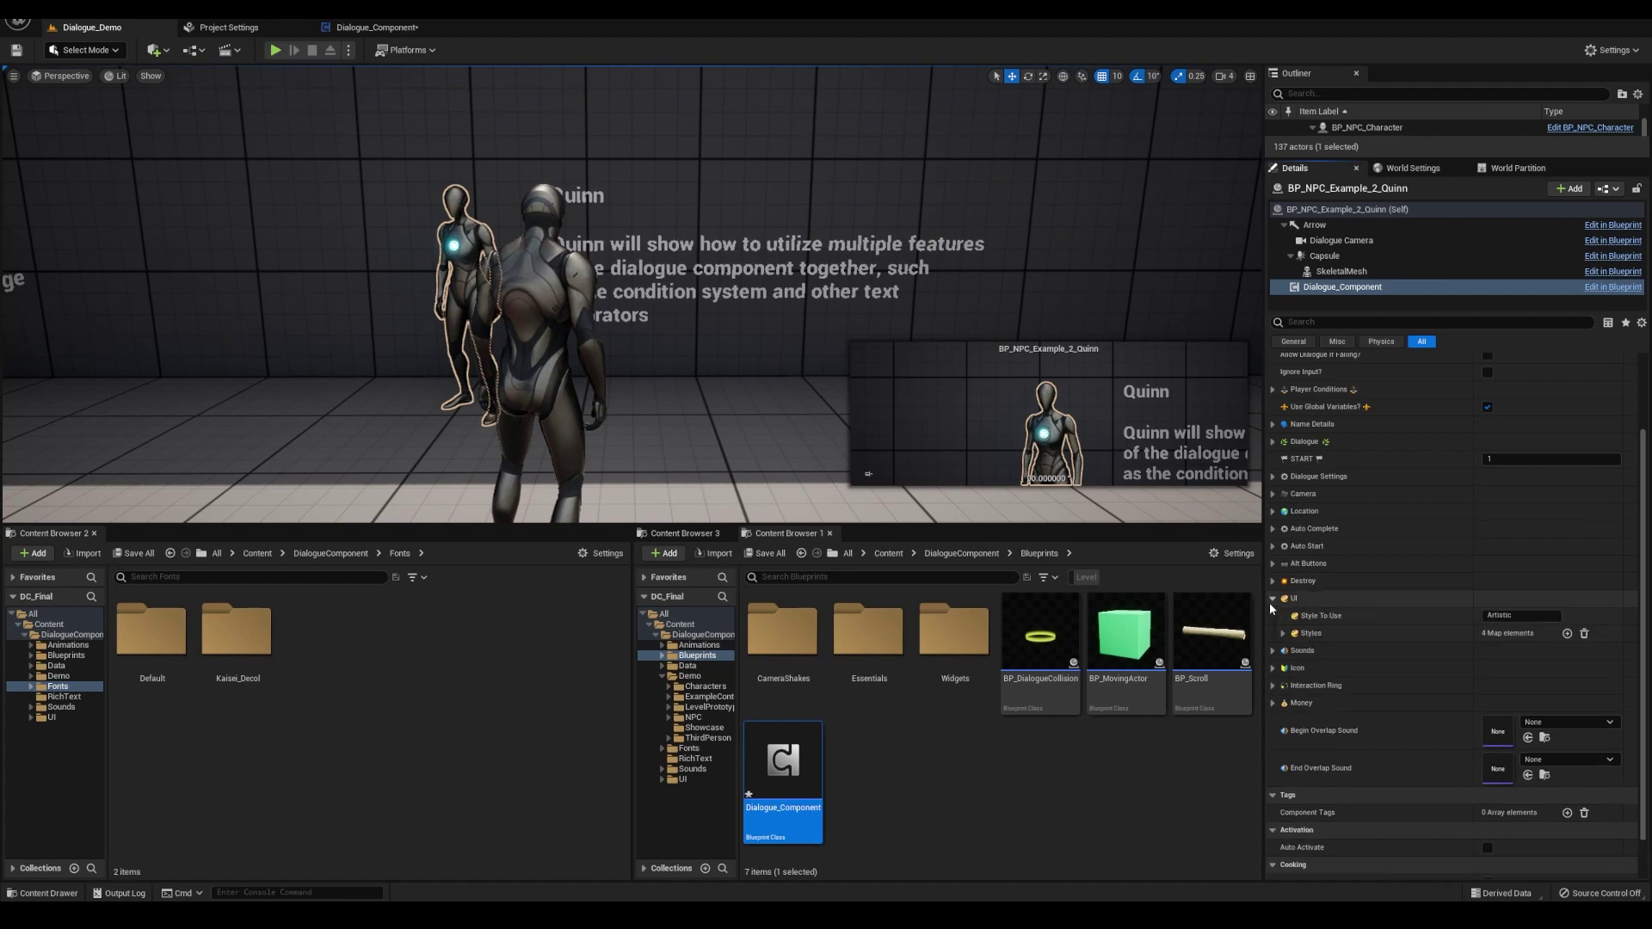
pyautogui.scroll(-2, 1272, 600)
pyautogui.click(1283, 589)
pyautogui.click(1292, 599)
pyautogui.scroll(-3, 1297, 598)
# Examine the Artistic style's text padding, dialogue box and continue button settings, and browse the available background textures
pyautogui.click(1303, 565)
pyautogui.click(1304, 547)
pyautogui.click(1303, 529)
pyautogui.scroll(-2, 1324, 508)
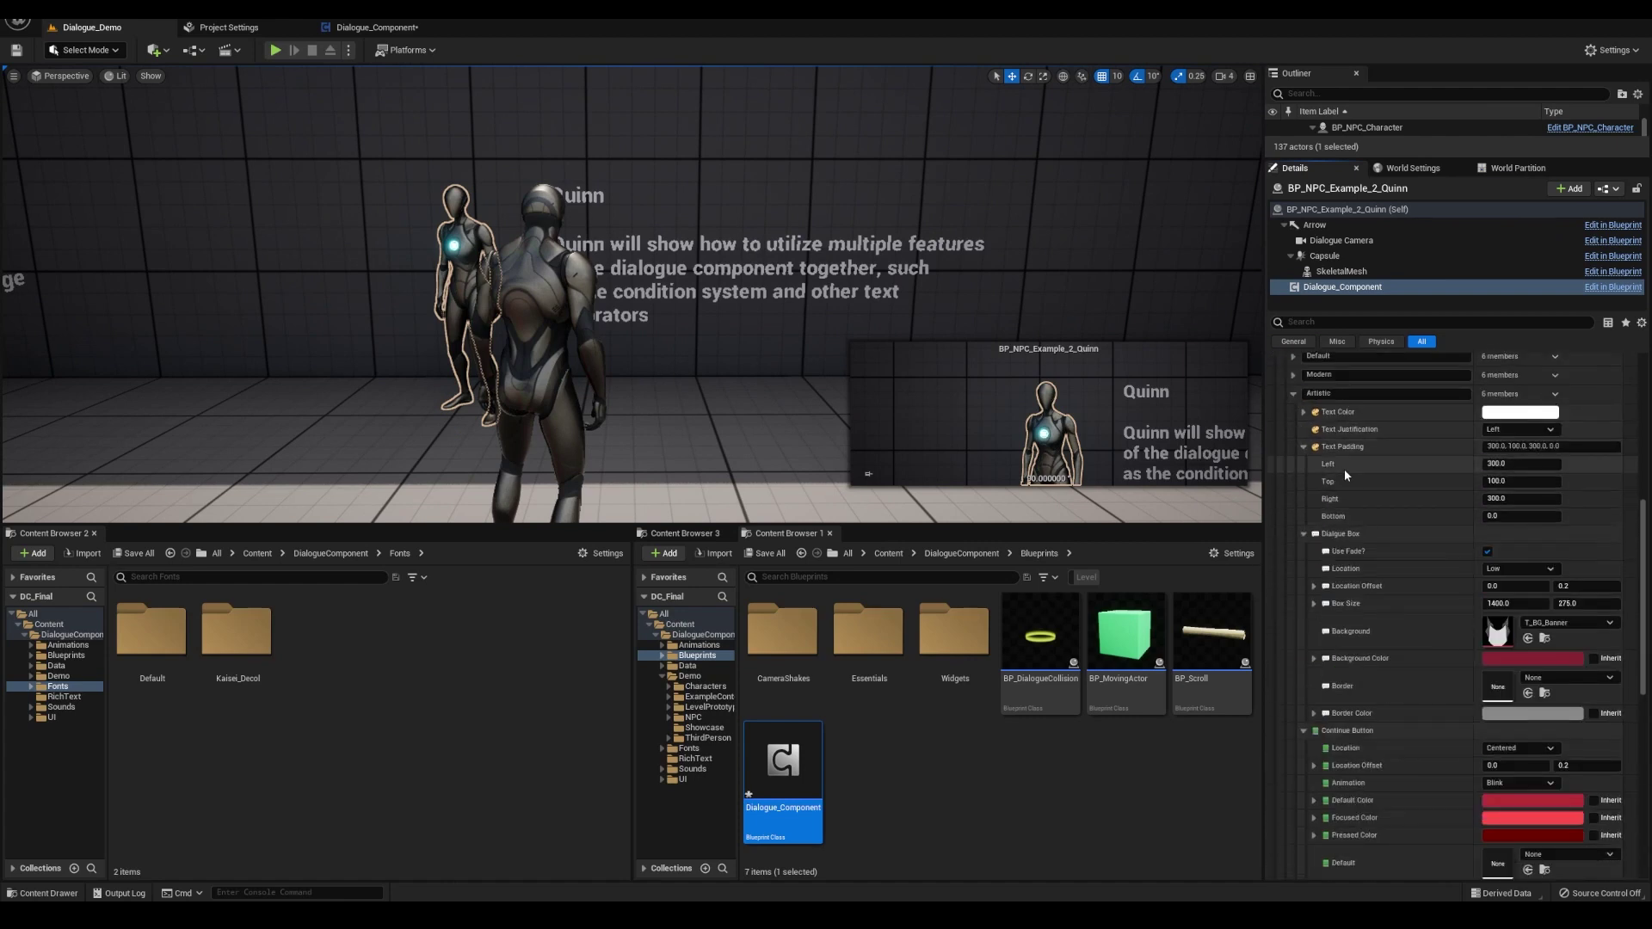
pyautogui.click(1303, 446)
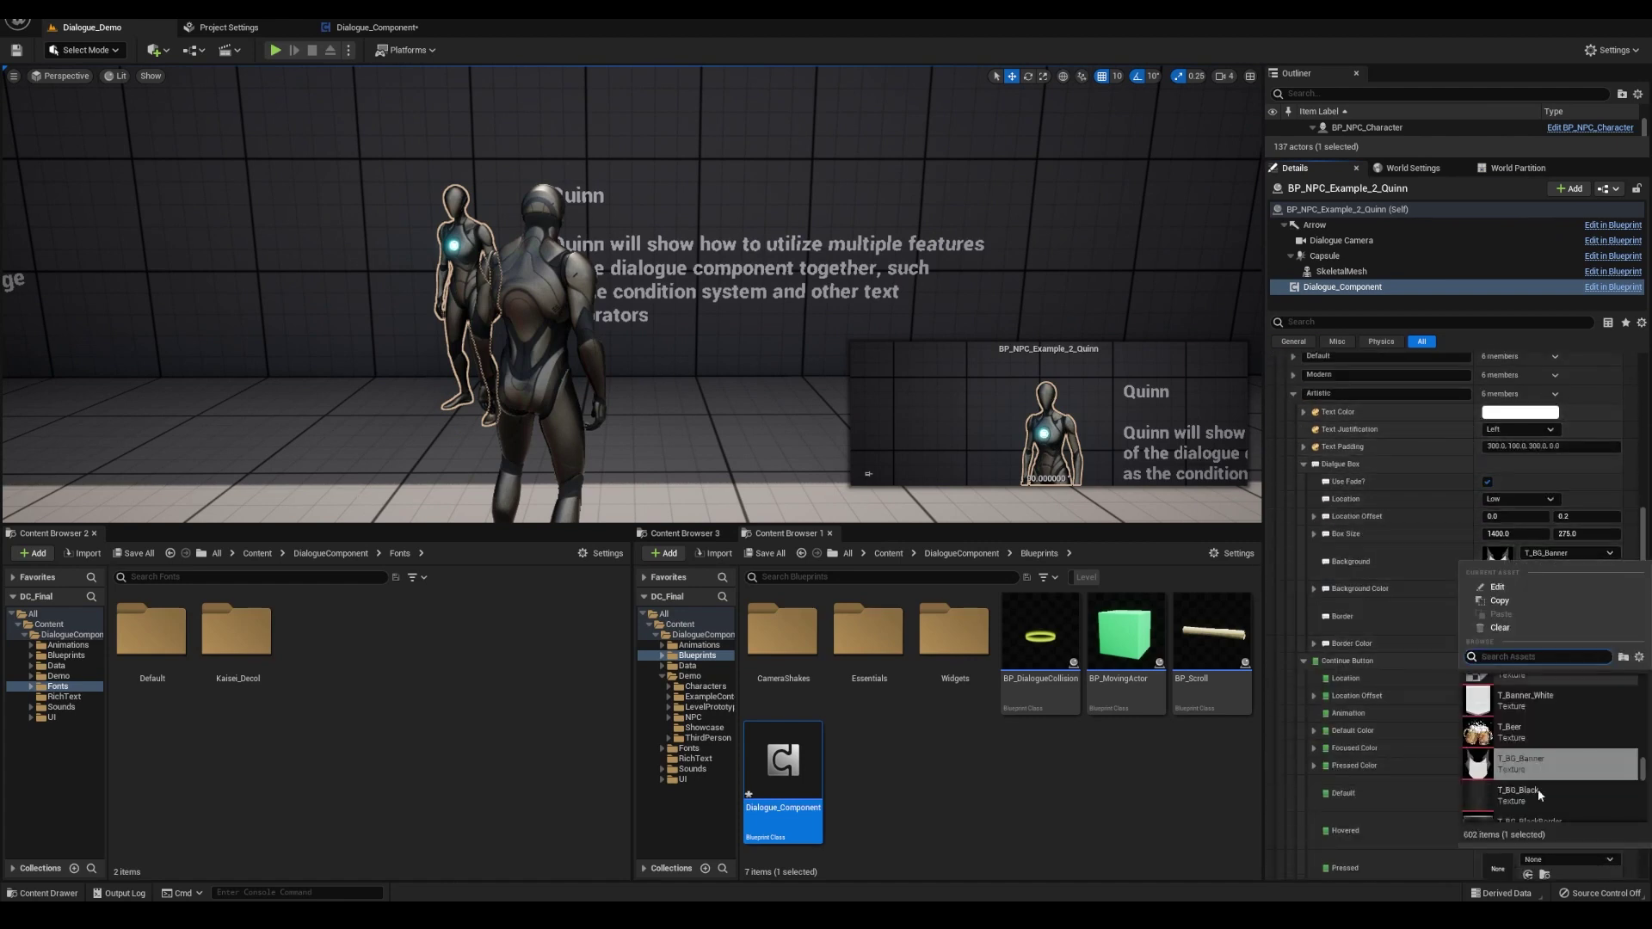
pyautogui.scroll(-2, 1410, 560)
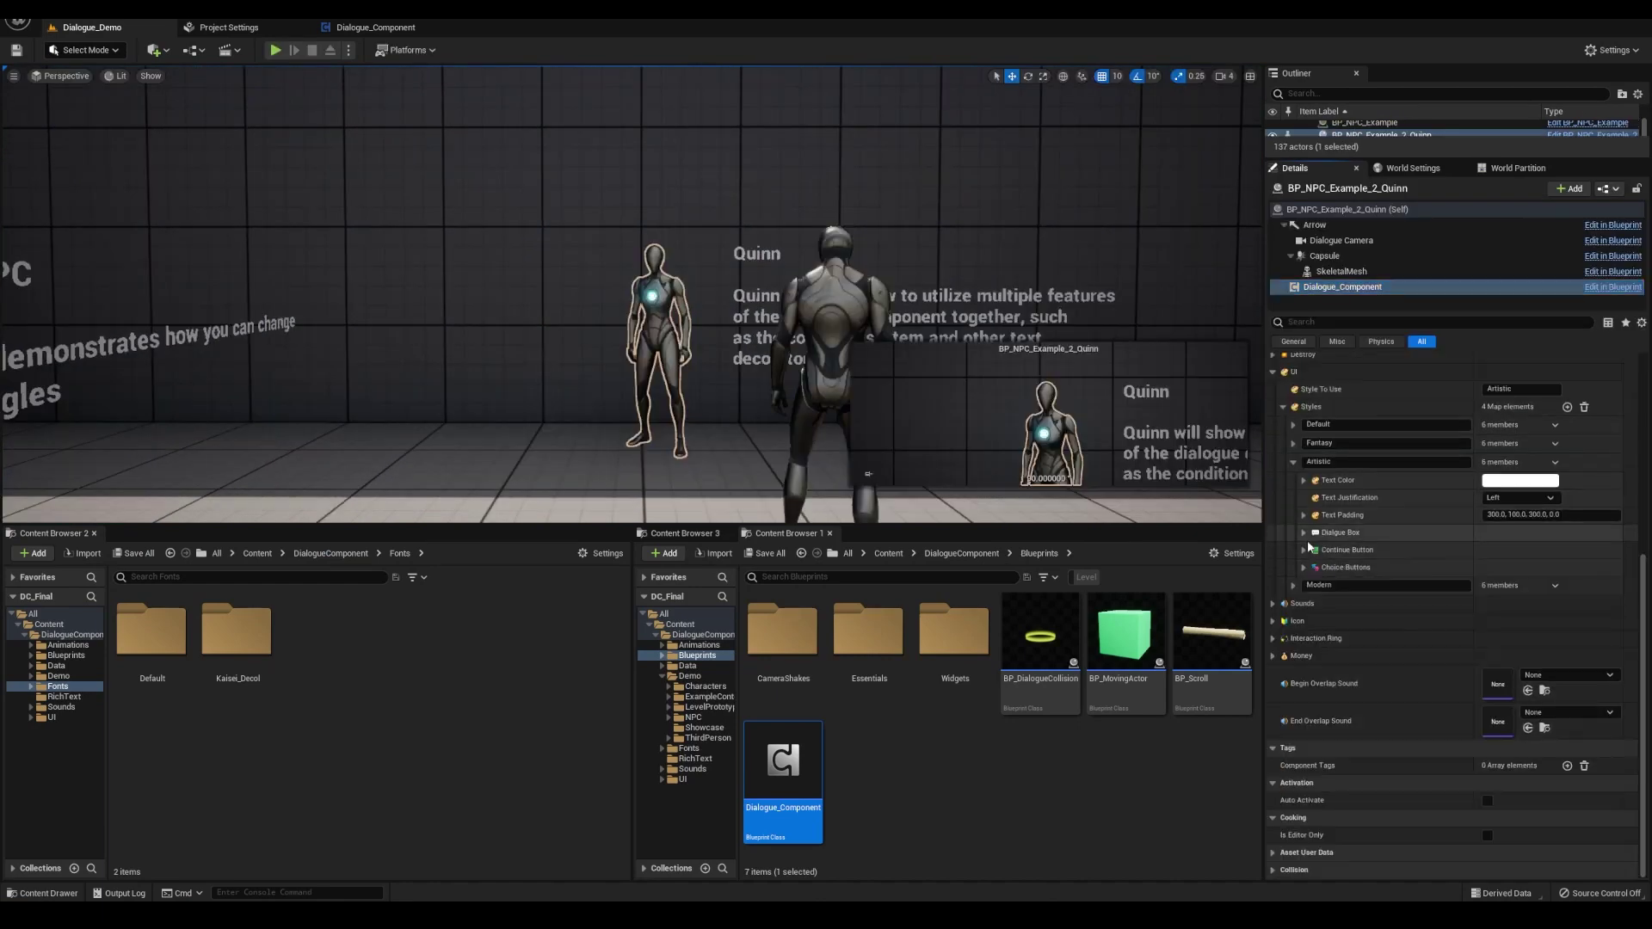
# Give the Artistic style's choice buttons magenta colours, and set its dialogue box to 17000 wide with a Y location offset of 1.0
pyautogui.click(1544, 672)
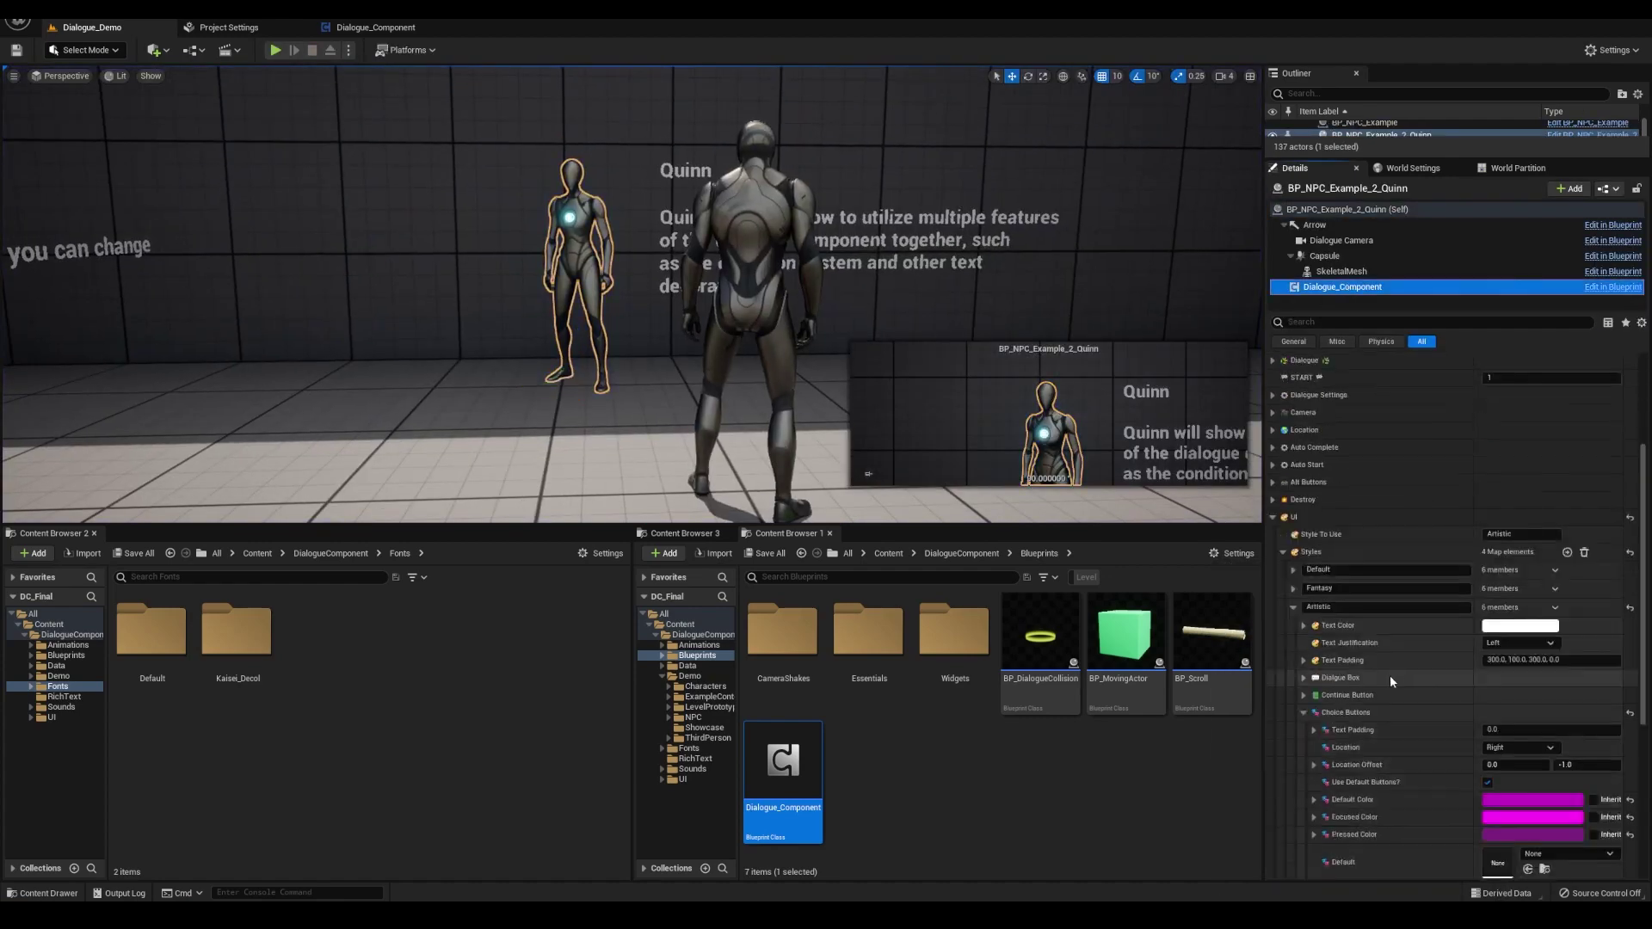
pyautogui.press('Return')
pyautogui.scroll(-3, 1514, 705)
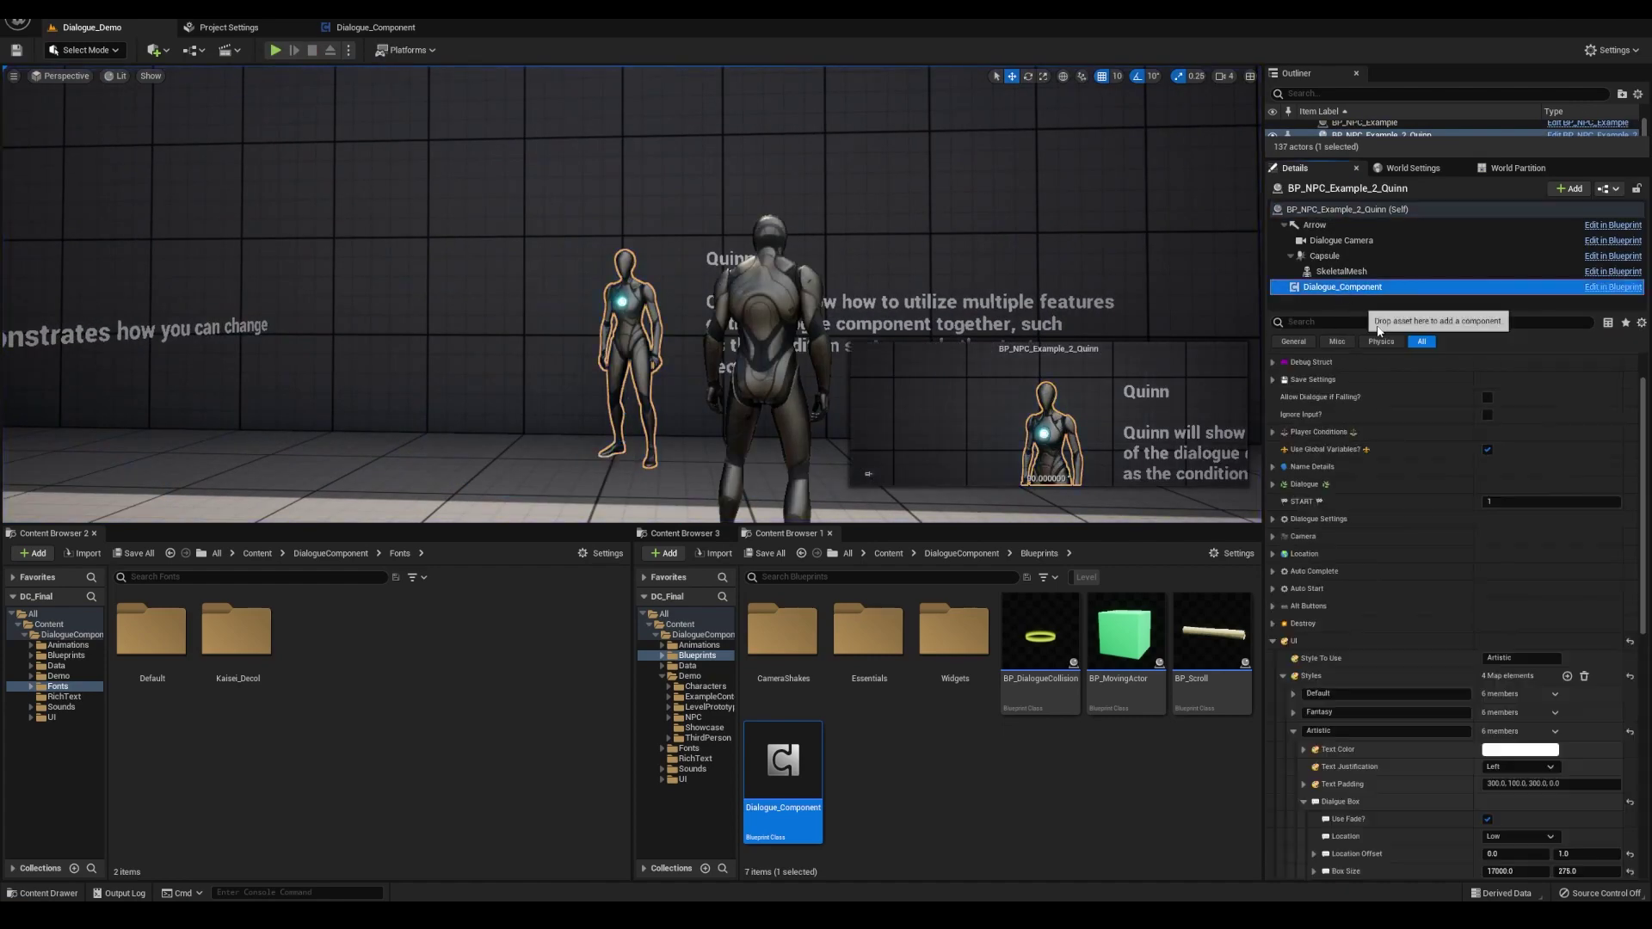
# Play the level, walk up to Quinn to preview the restyled dialogue, and stop playing
pyautogui.scroll(-3, 1535, 725)
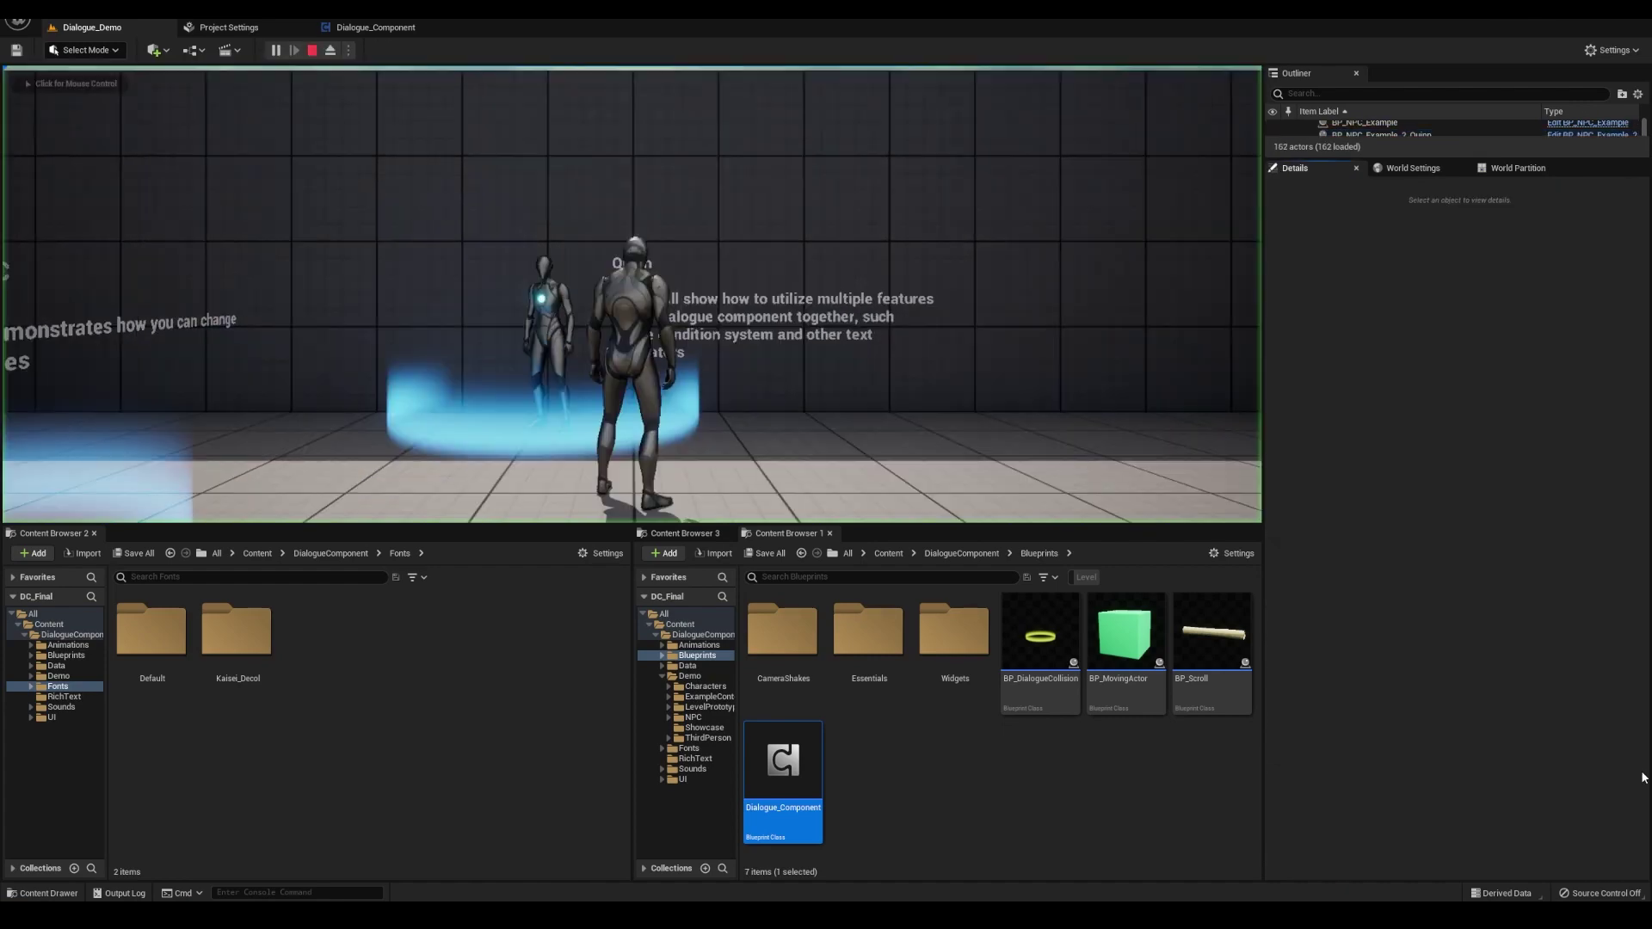
pyautogui.press('w')
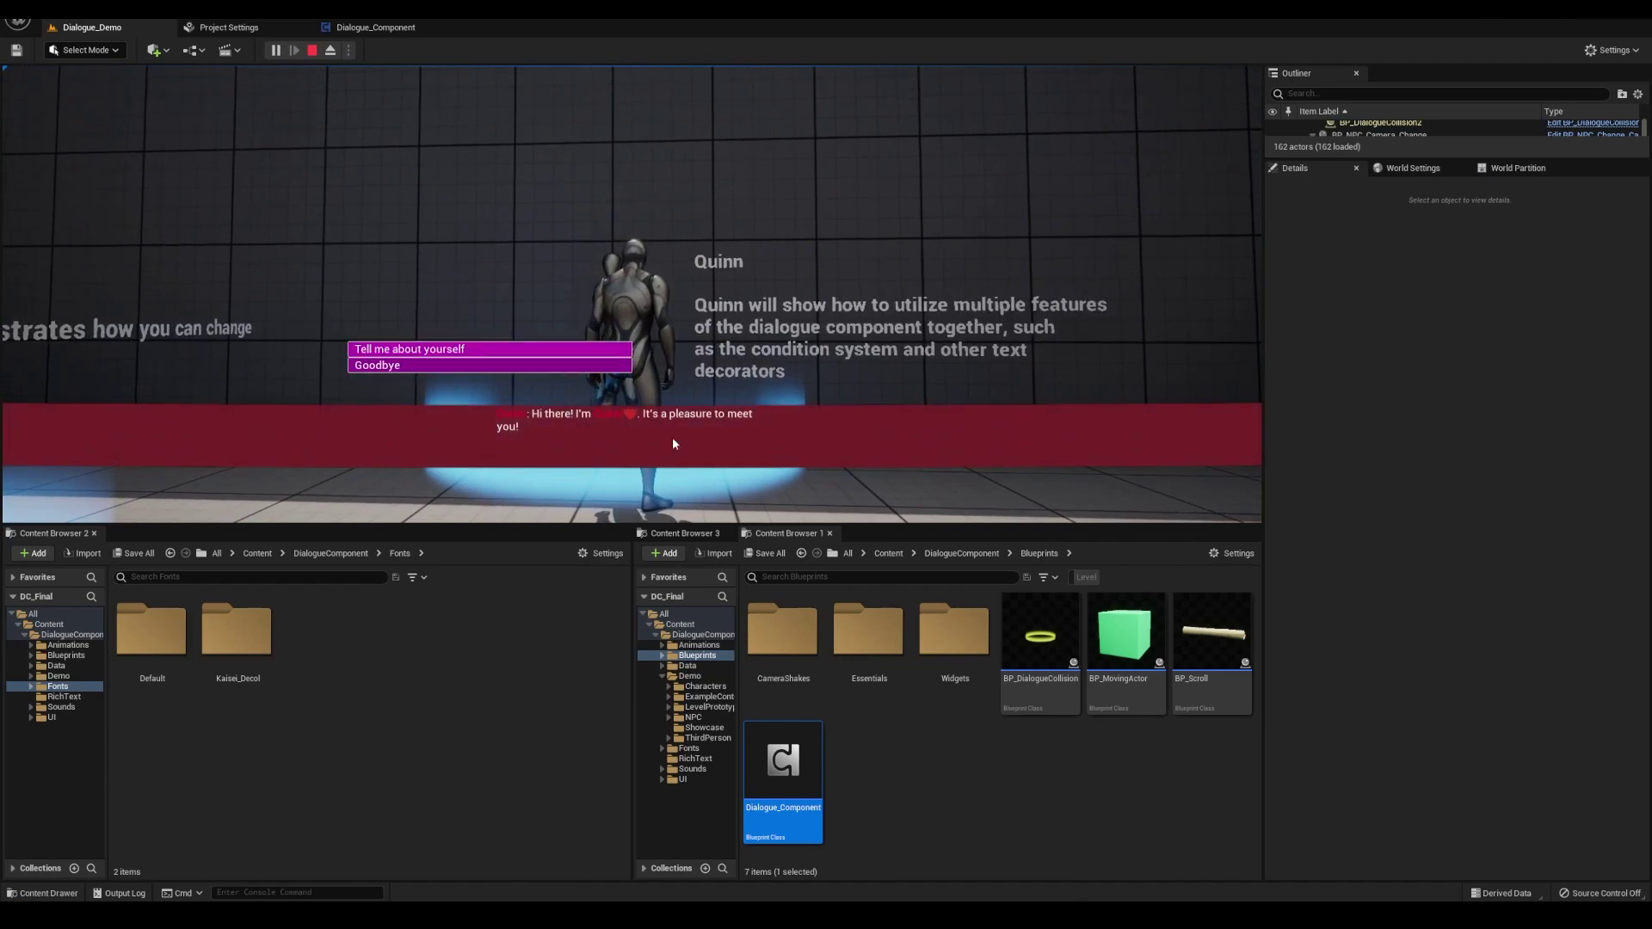
pyautogui.press('Escape')
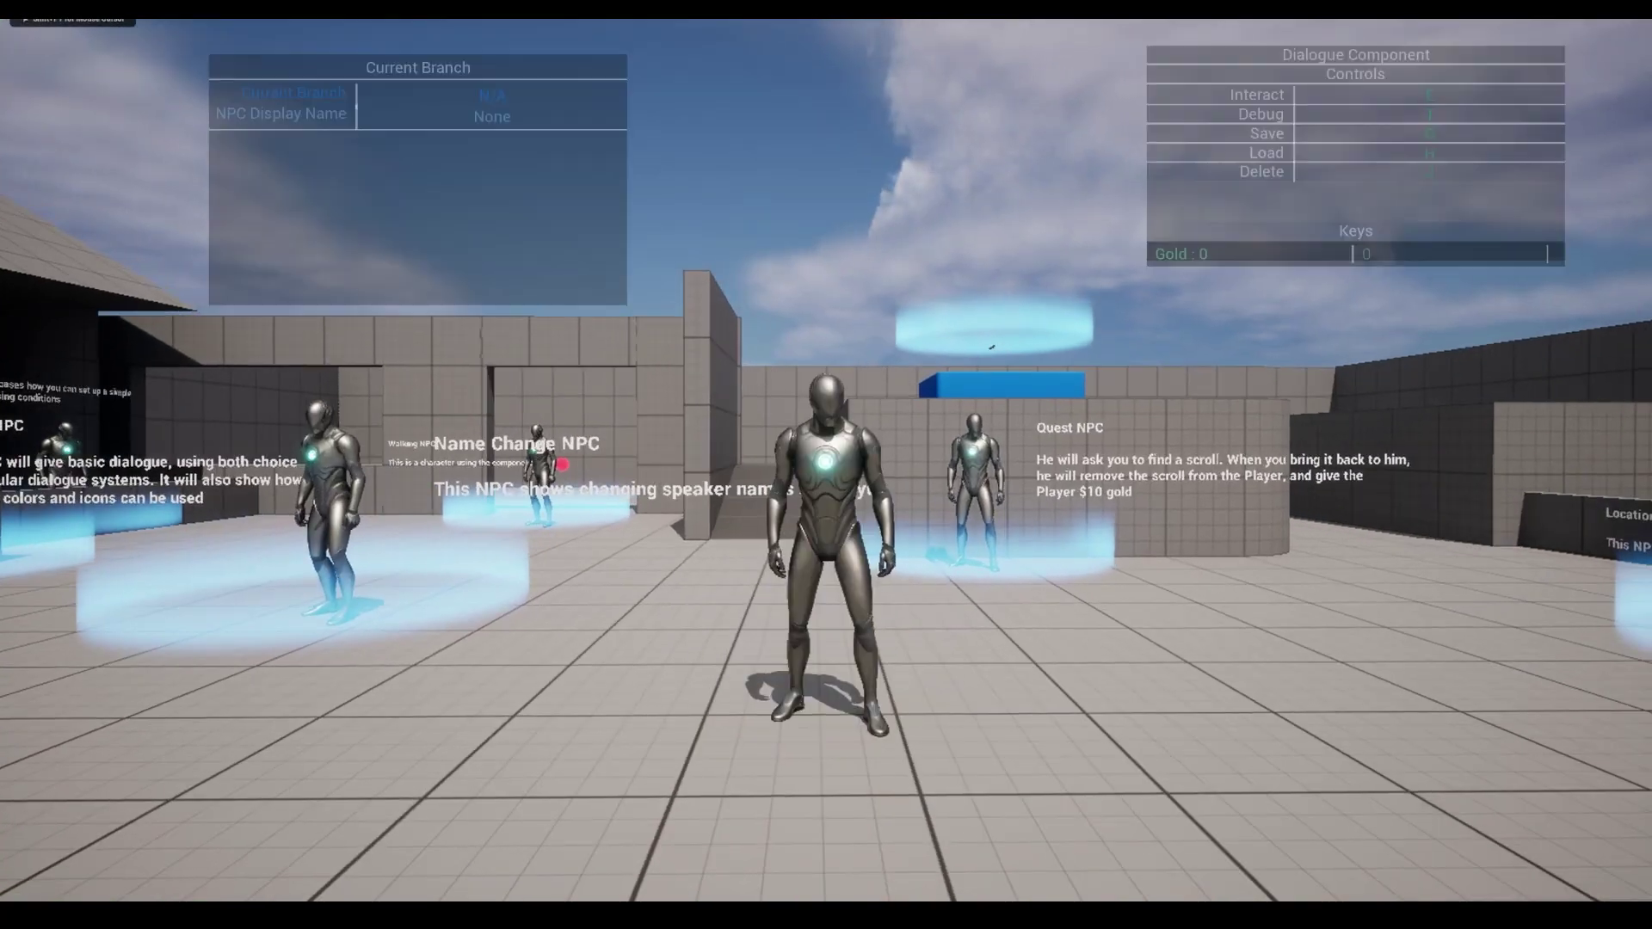
# Interact with the blue cube in the demo level, and bring the scroll to the Quest NPC
pyautogui.press('w')
pyautogui.press('e')
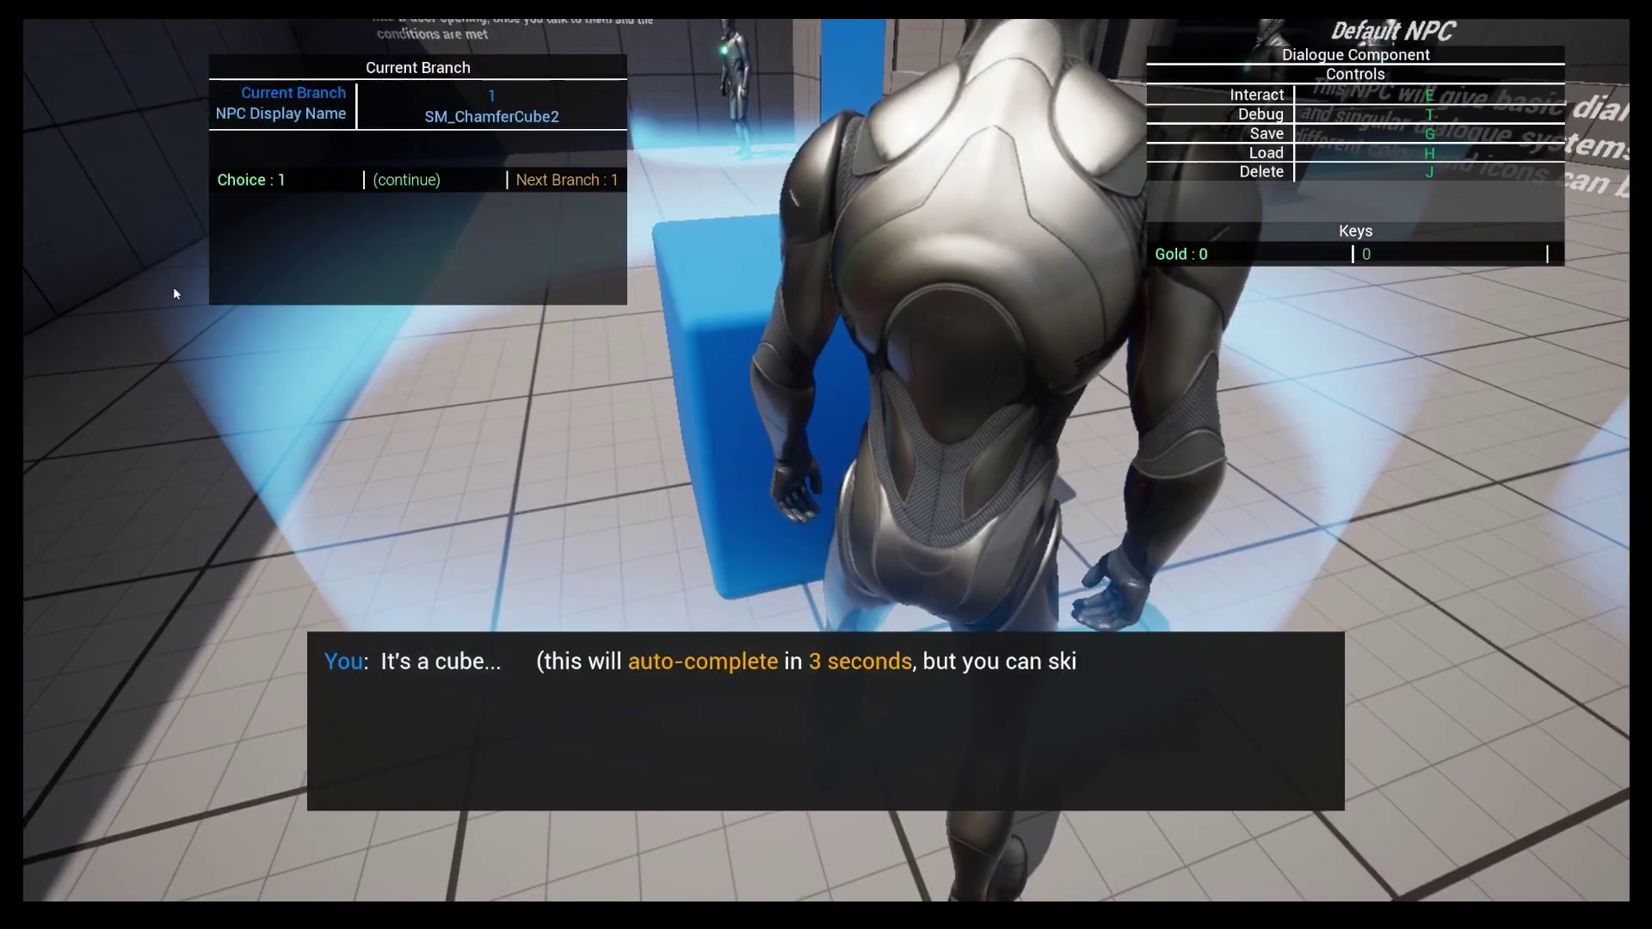
pyautogui.press('w')
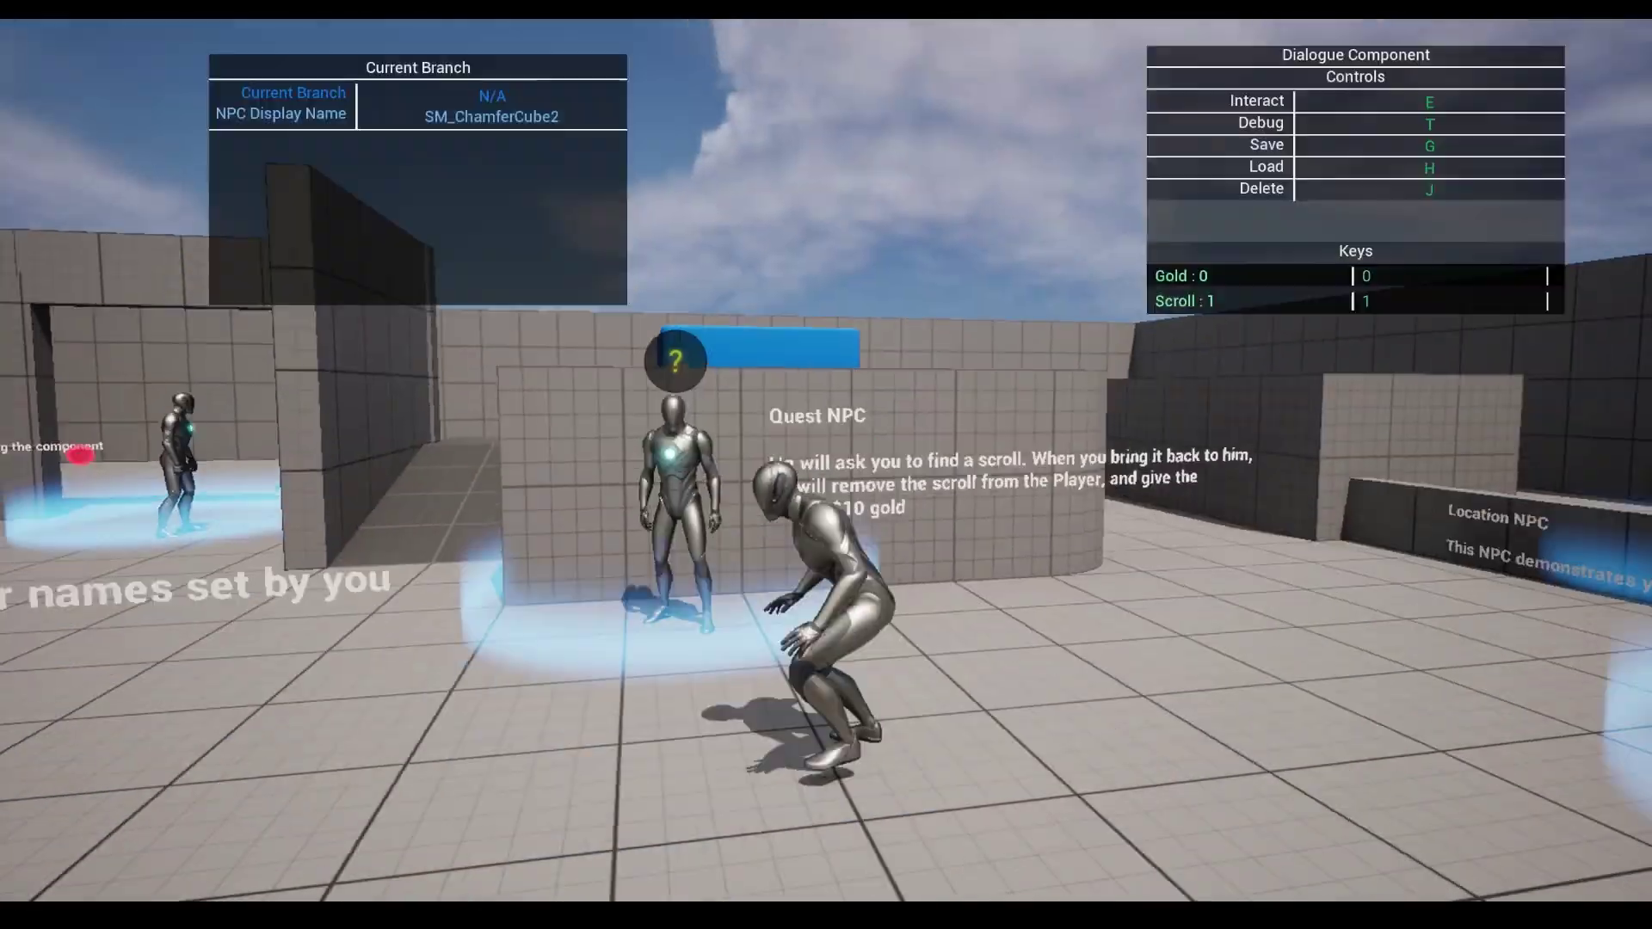
pyautogui.press('e')
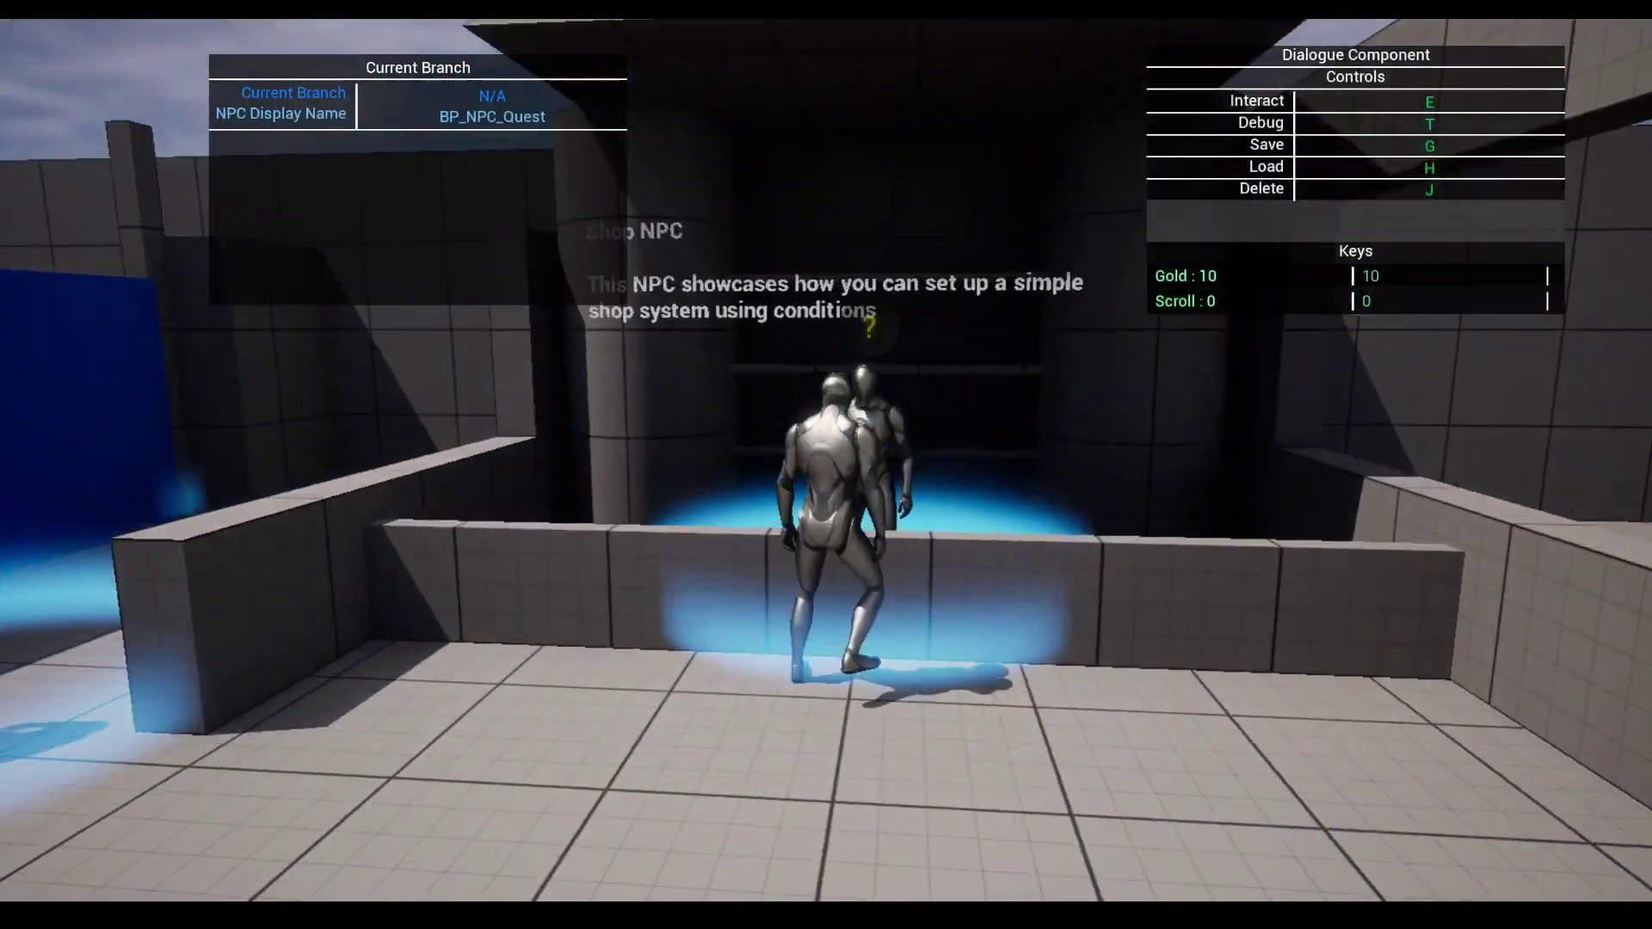
# Buy a Beer for 3 gold from the Shop NPC, leave the shop dialogue, and stop playing the level
pyautogui.press('e')
pyautogui.press('e')
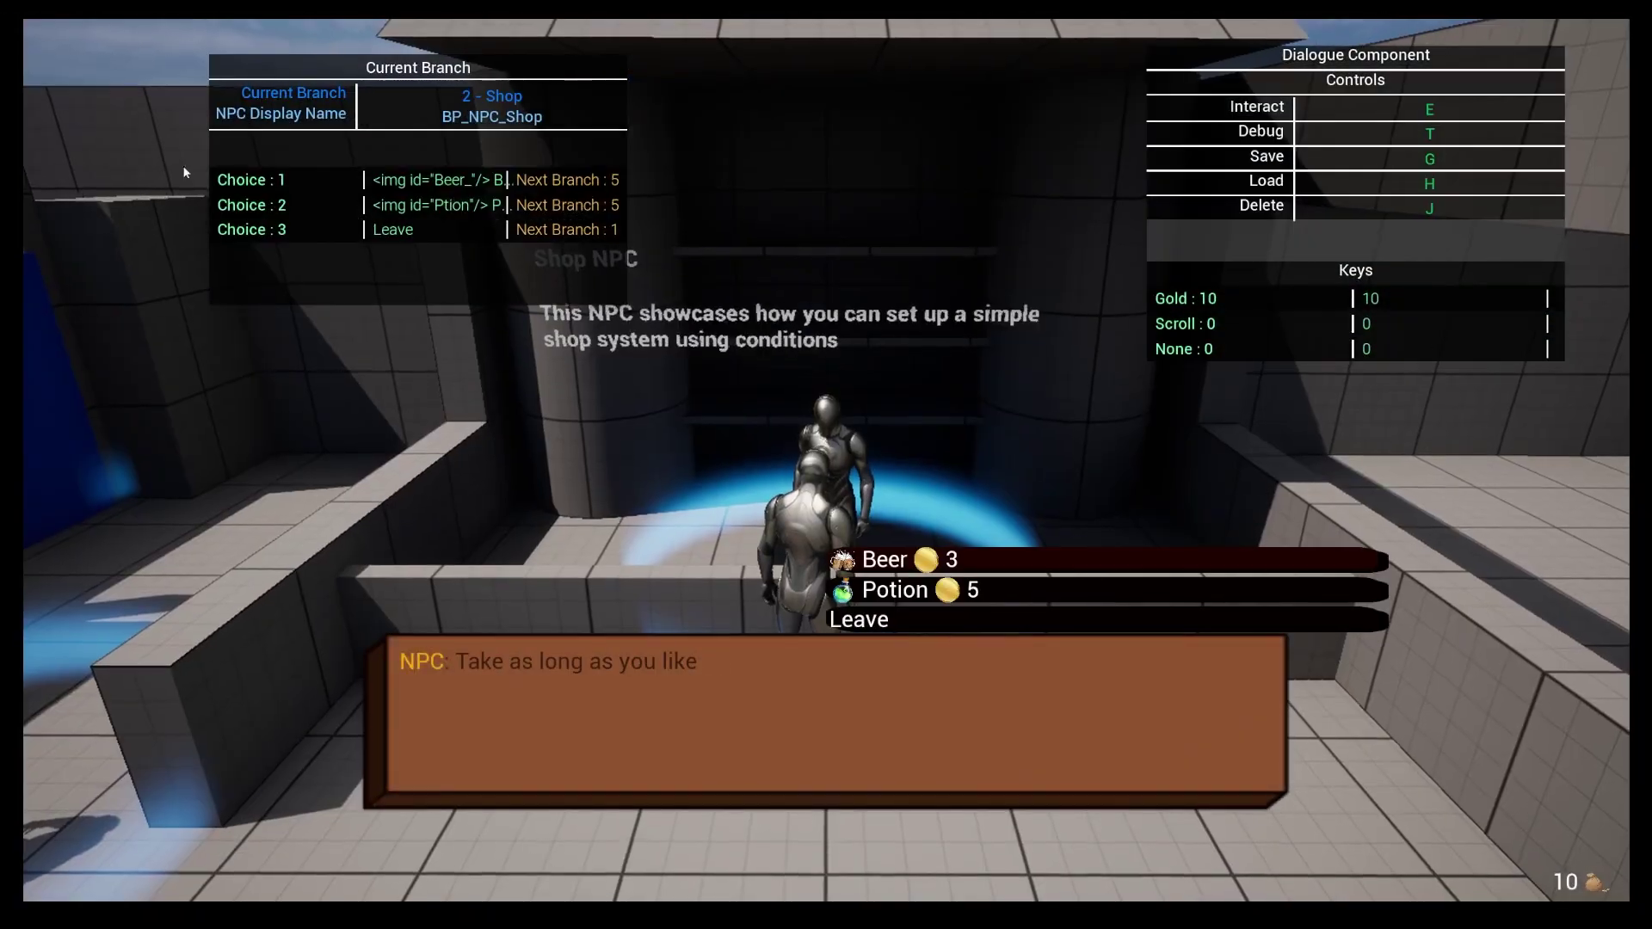
pyautogui.press('e')
pyautogui.press('e')
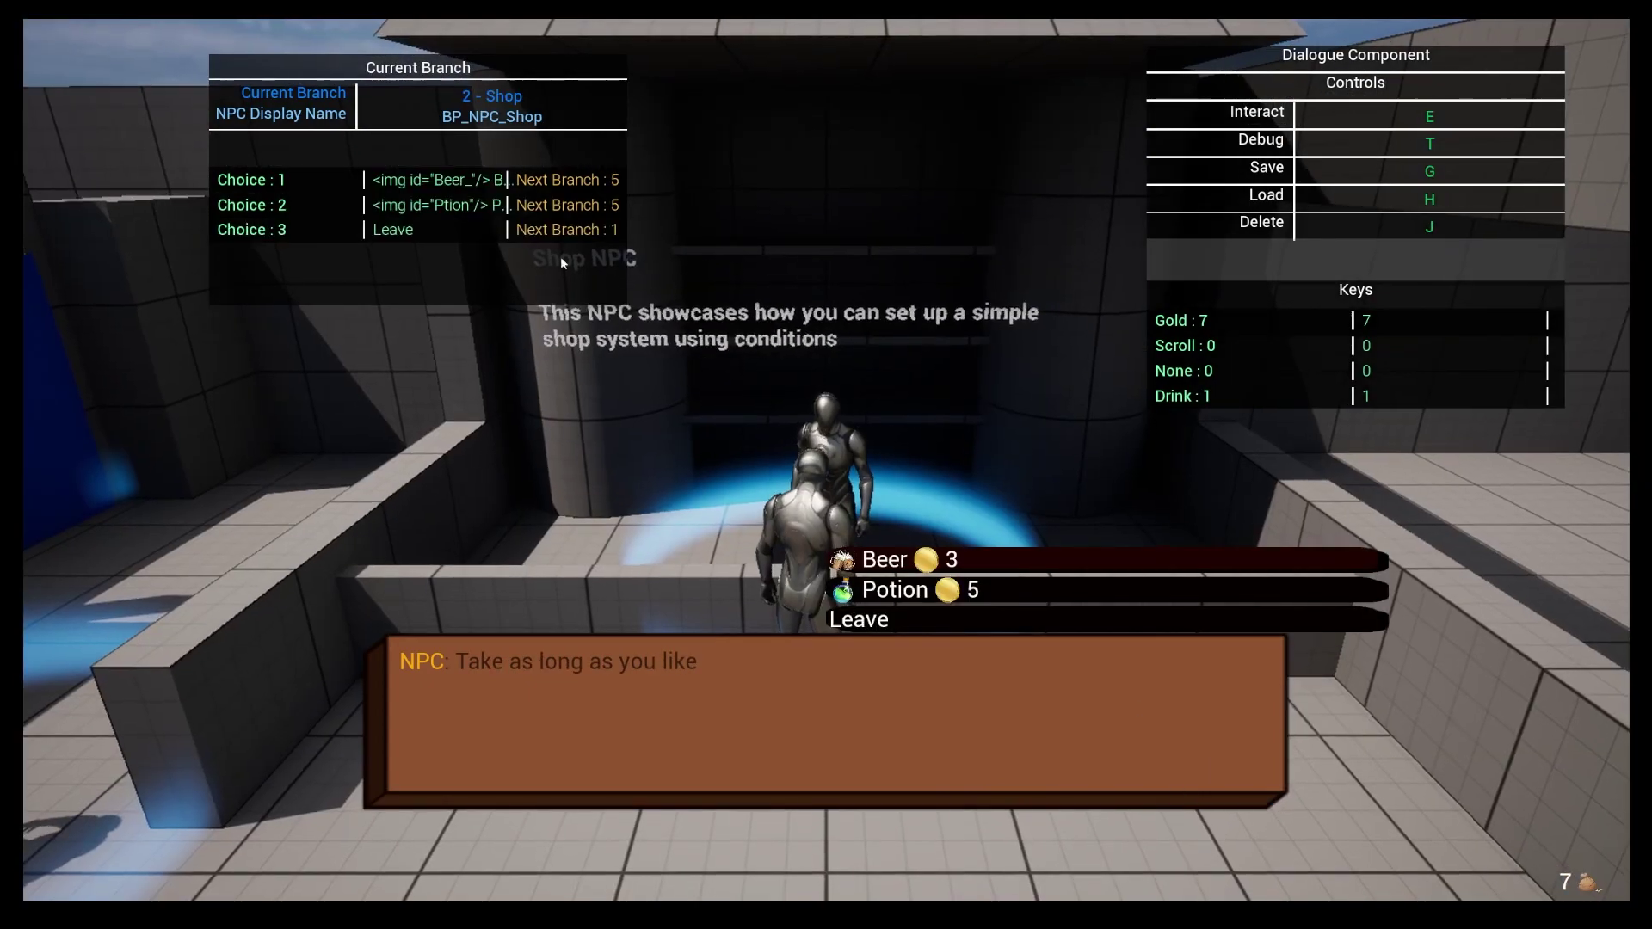
pyautogui.press('e')
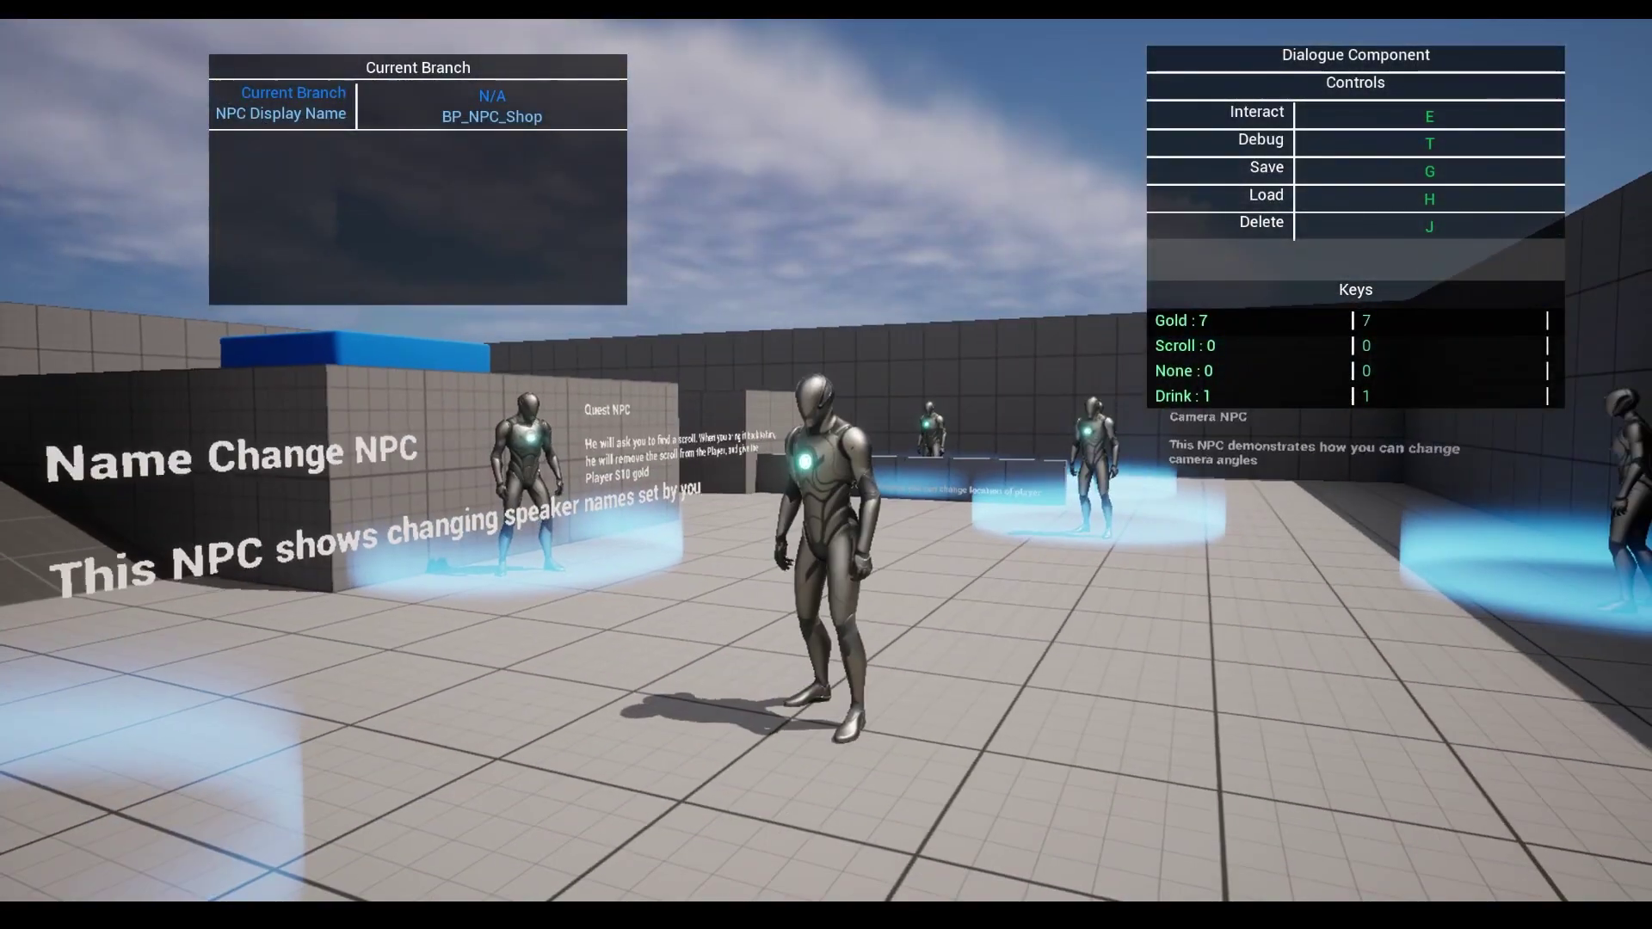
pyautogui.press('Escape')
pyautogui.click(398, 30)
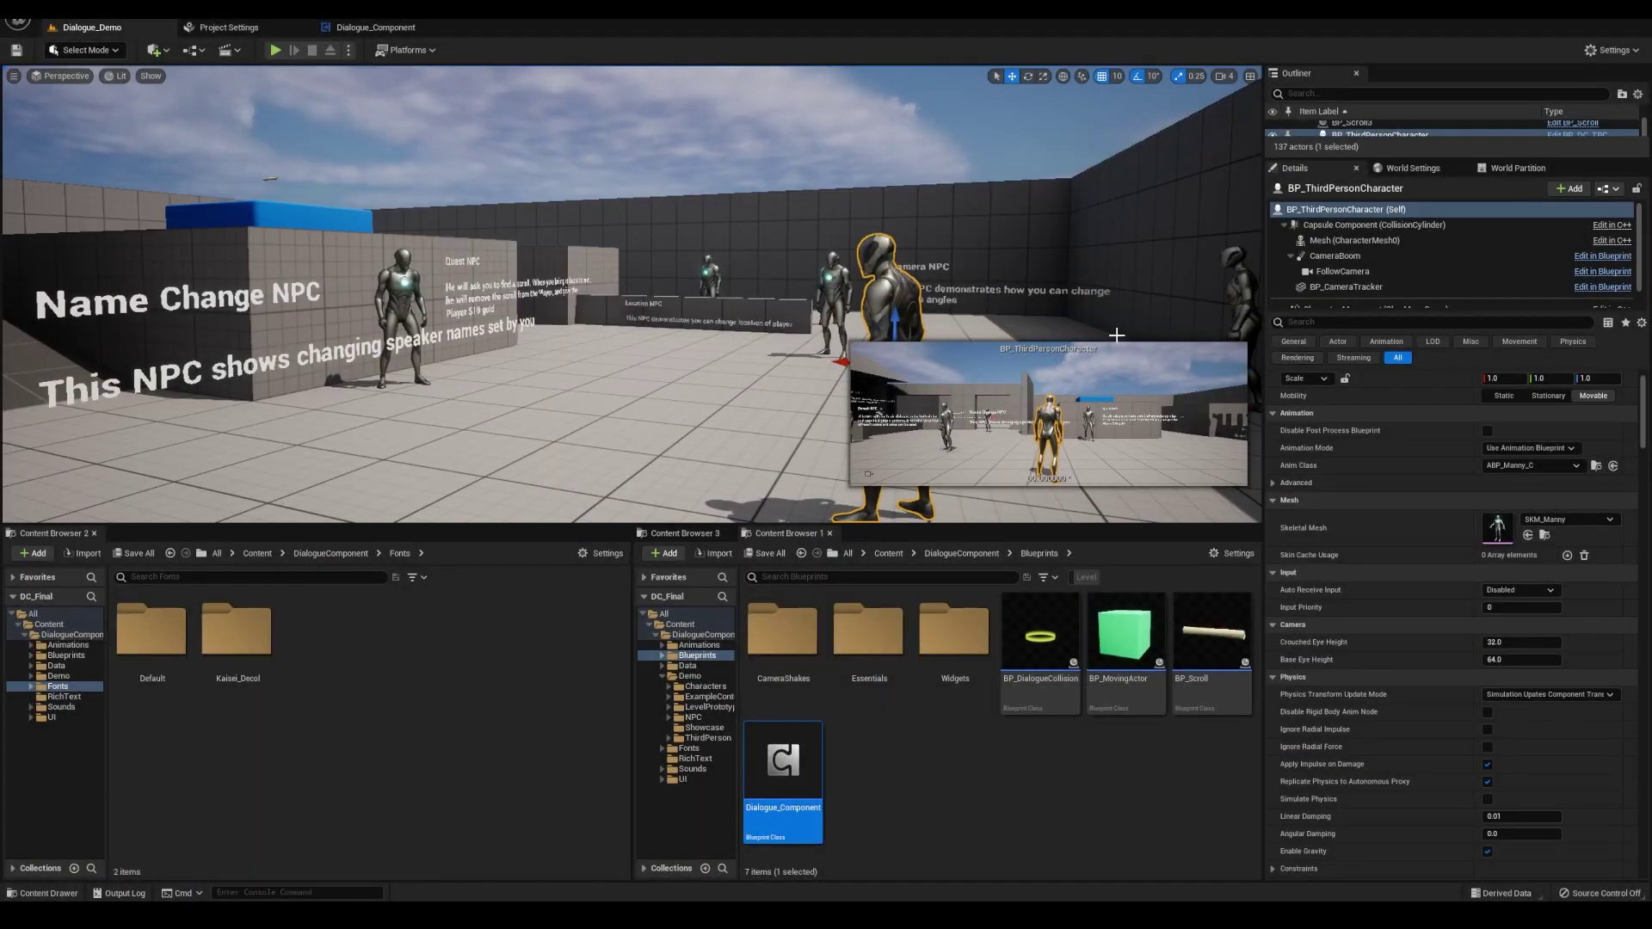
# Select the Camera NPC's Dialogue_Component and examine its Interaction Ring settings
pyautogui.moveTo(1116, 336); pyautogui.dragTo(1152, 448, button='right')
pyautogui.click(782, 271)
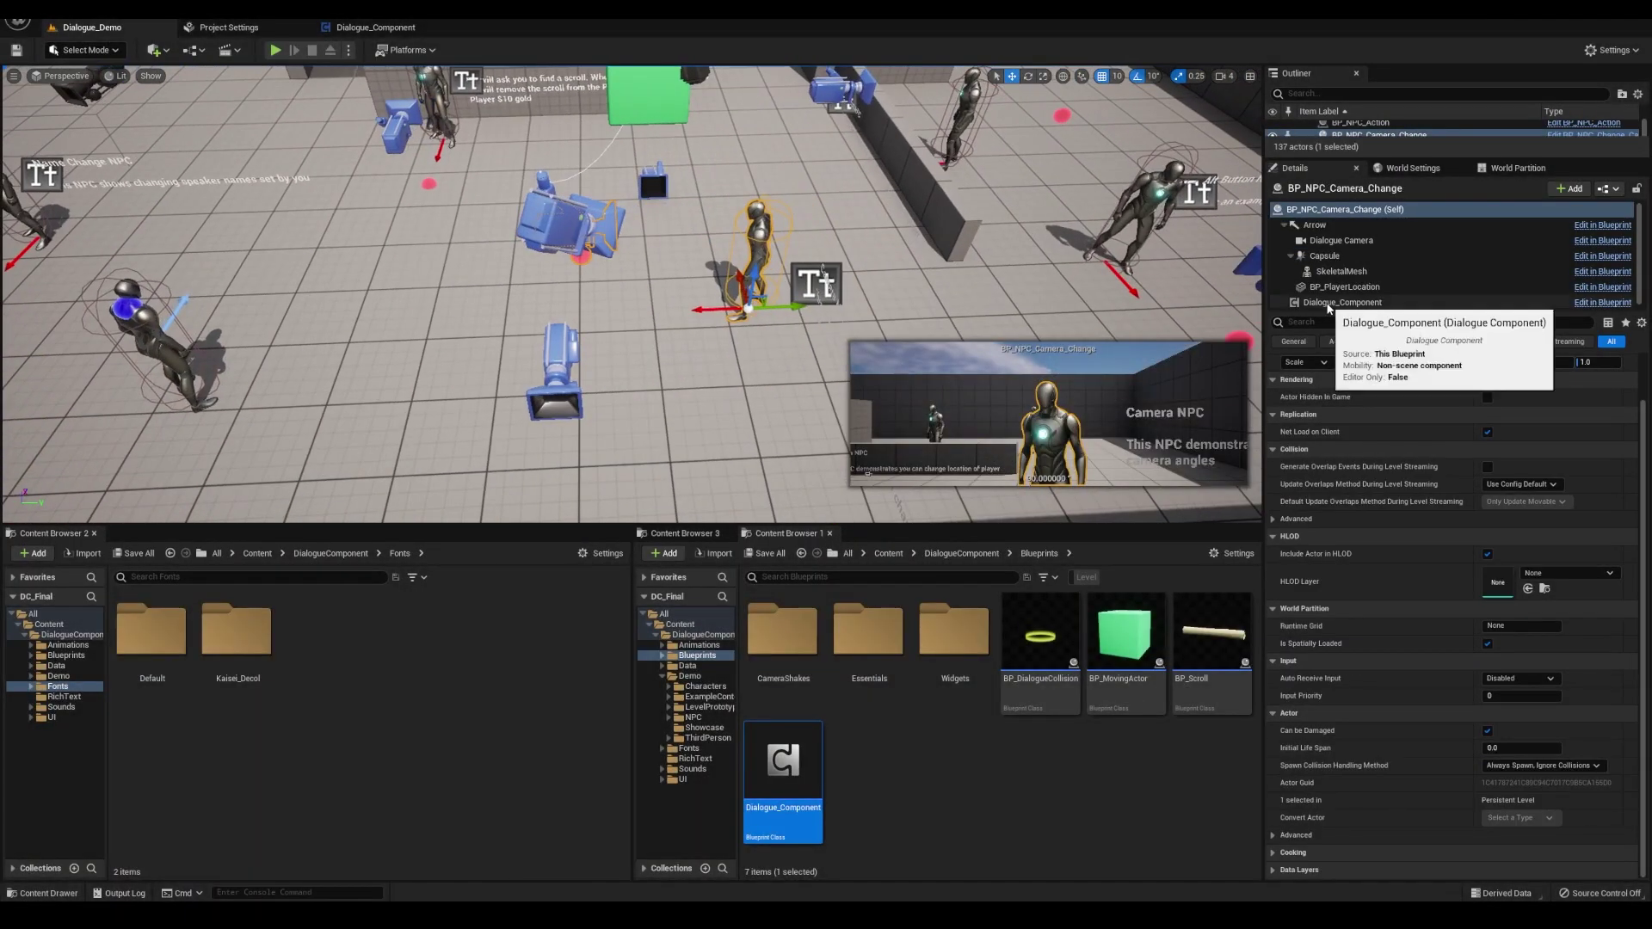
pyautogui.click(1329, 304)
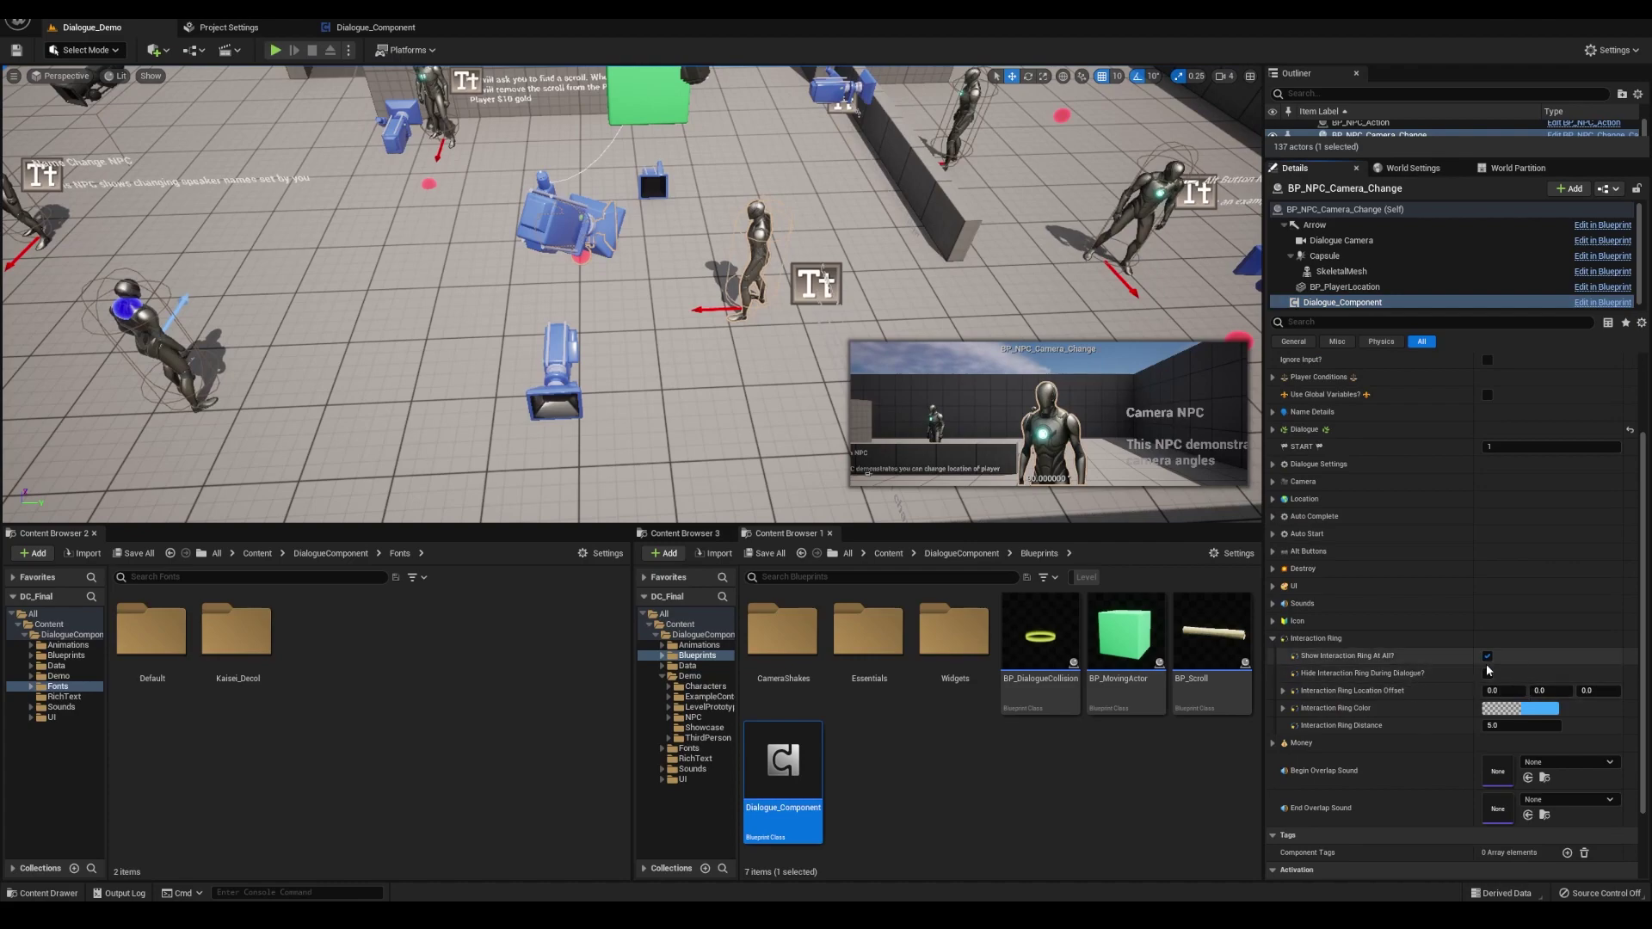
# Play the level, advance through the Camera NPC's dialogue and camera angles, then stop playing and reselect its Dialogue_Component
pyautogui.hotkey('alt', 'p')
pyautogui.press('w')
pyautogui.press('e')
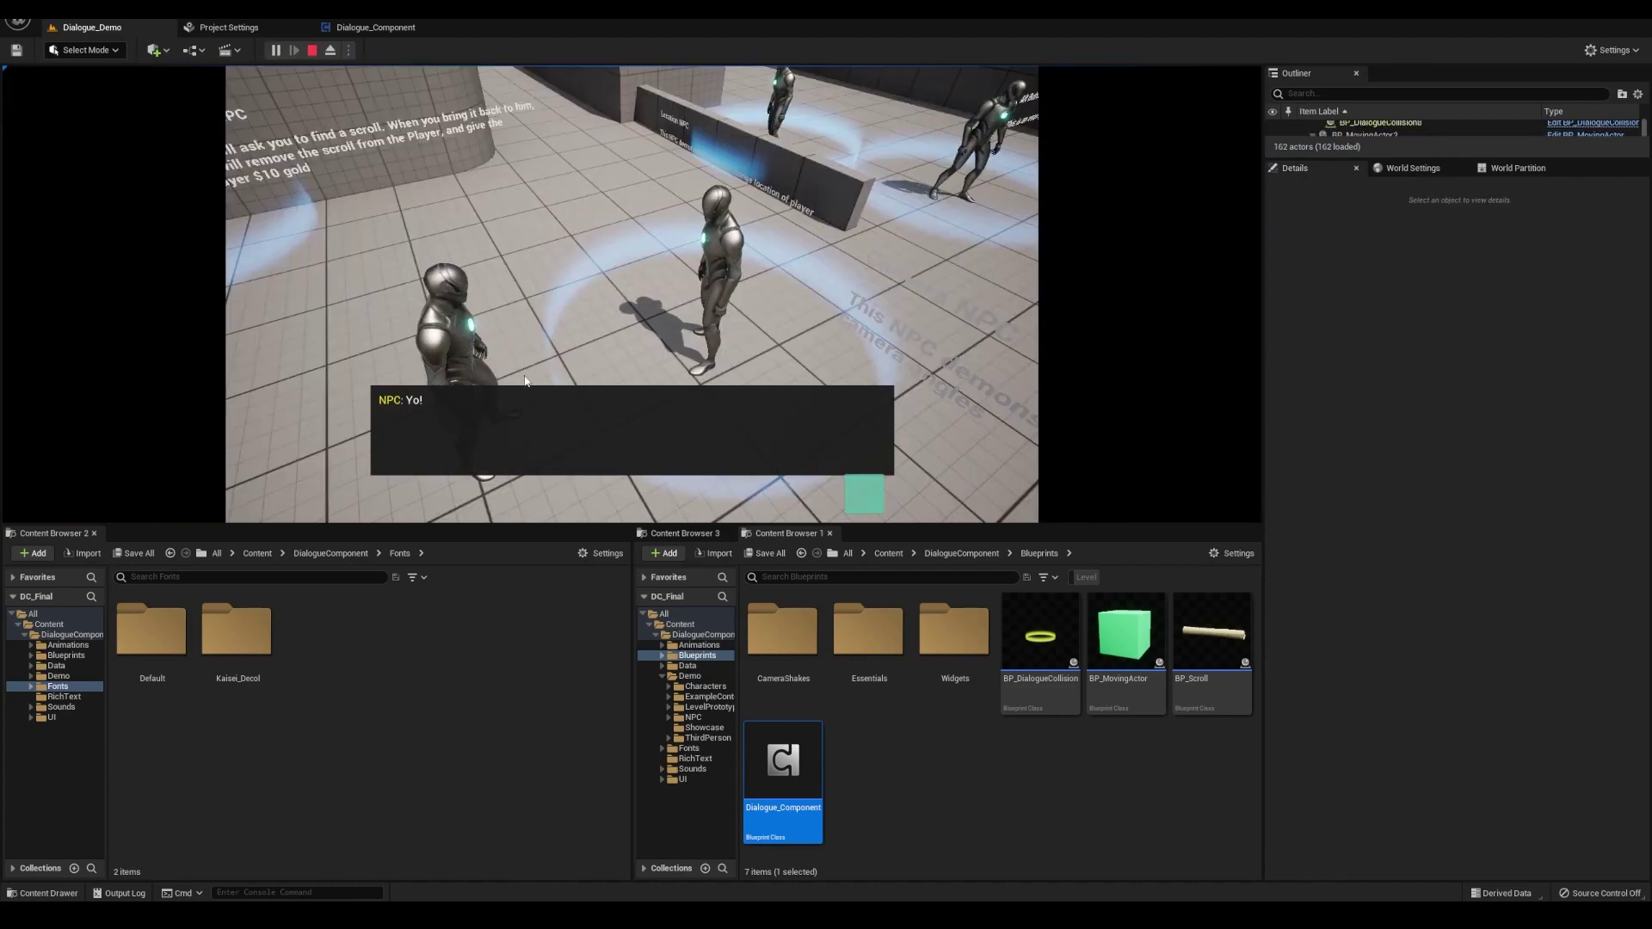
pyautogui.click(864, 499)
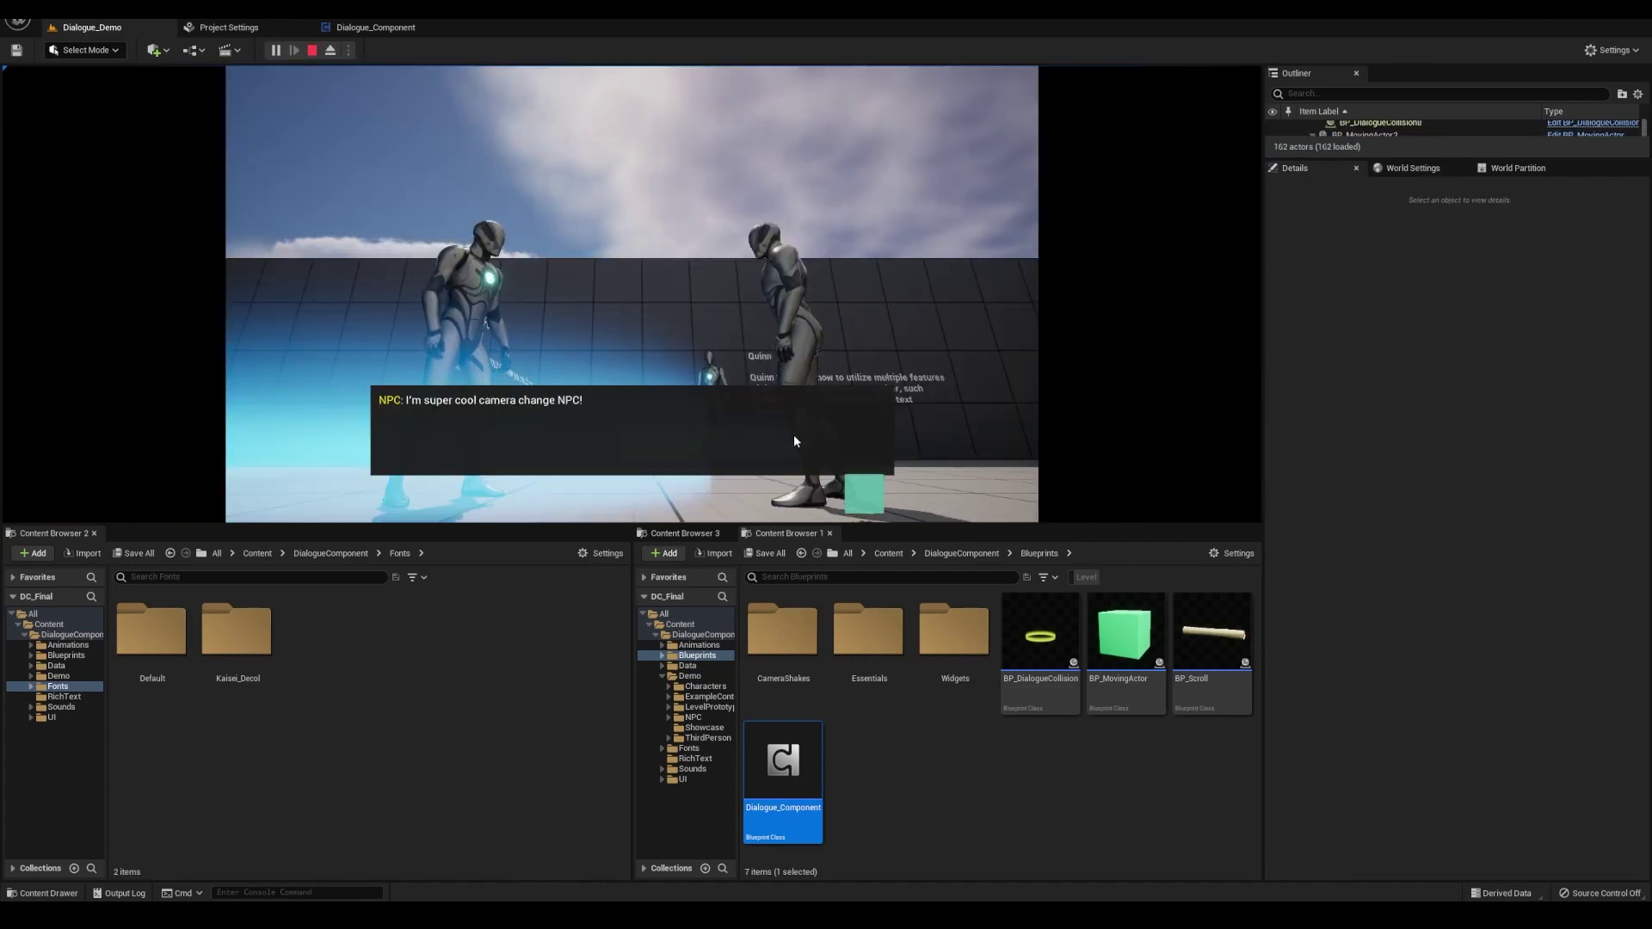
pyautogui.click(863, 493)
pyautogui.press('Escape')
pyautogui.moveTo(262, 329); pyautogui.dragTo(155, 370, button='right')
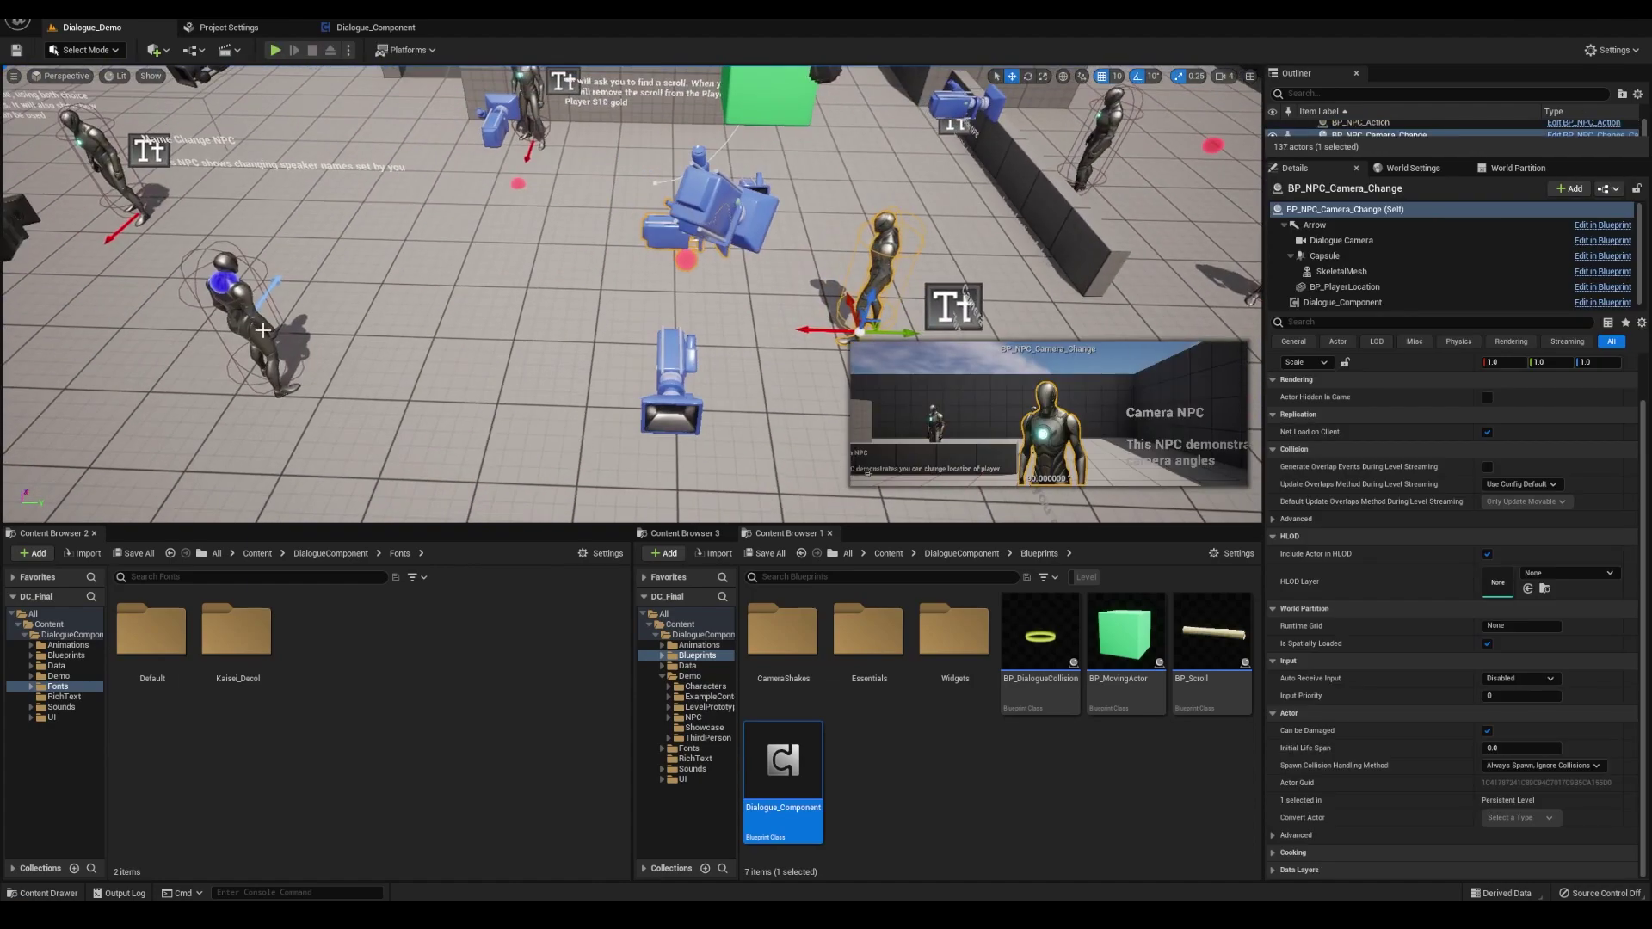
pyautogui.click(1343, 304)
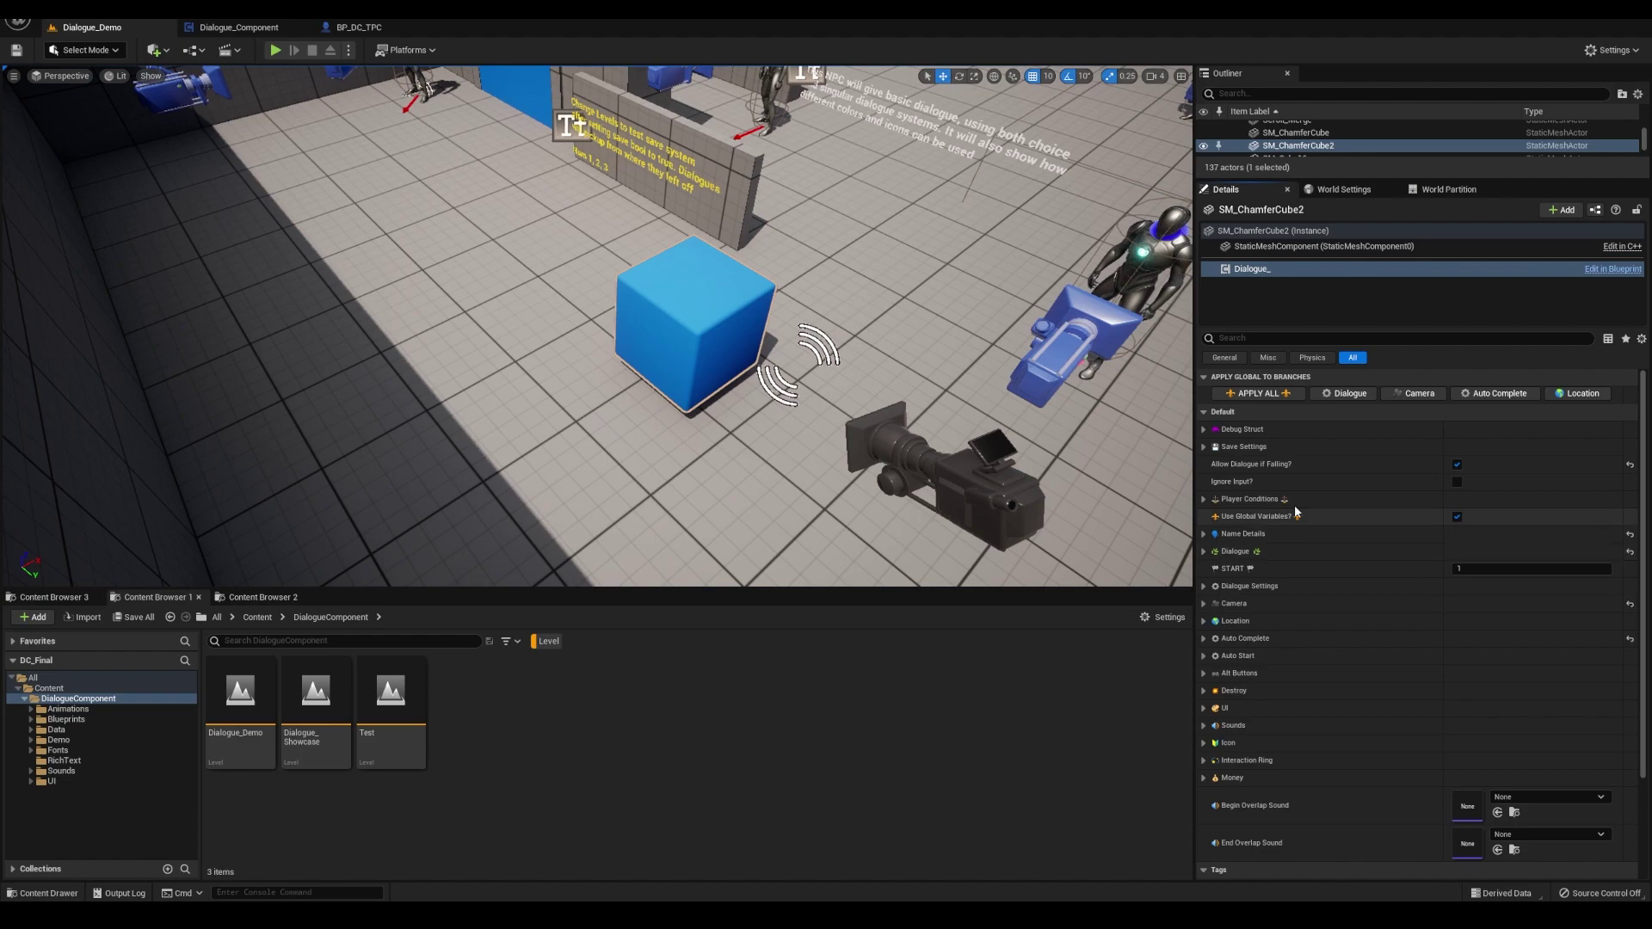
# Play the level, trigger and dismiss the blue cube's dialogue, walk away from it, and stop playing
pyautogui.hotkey('alt', 'p')
pyautogui.press('w')
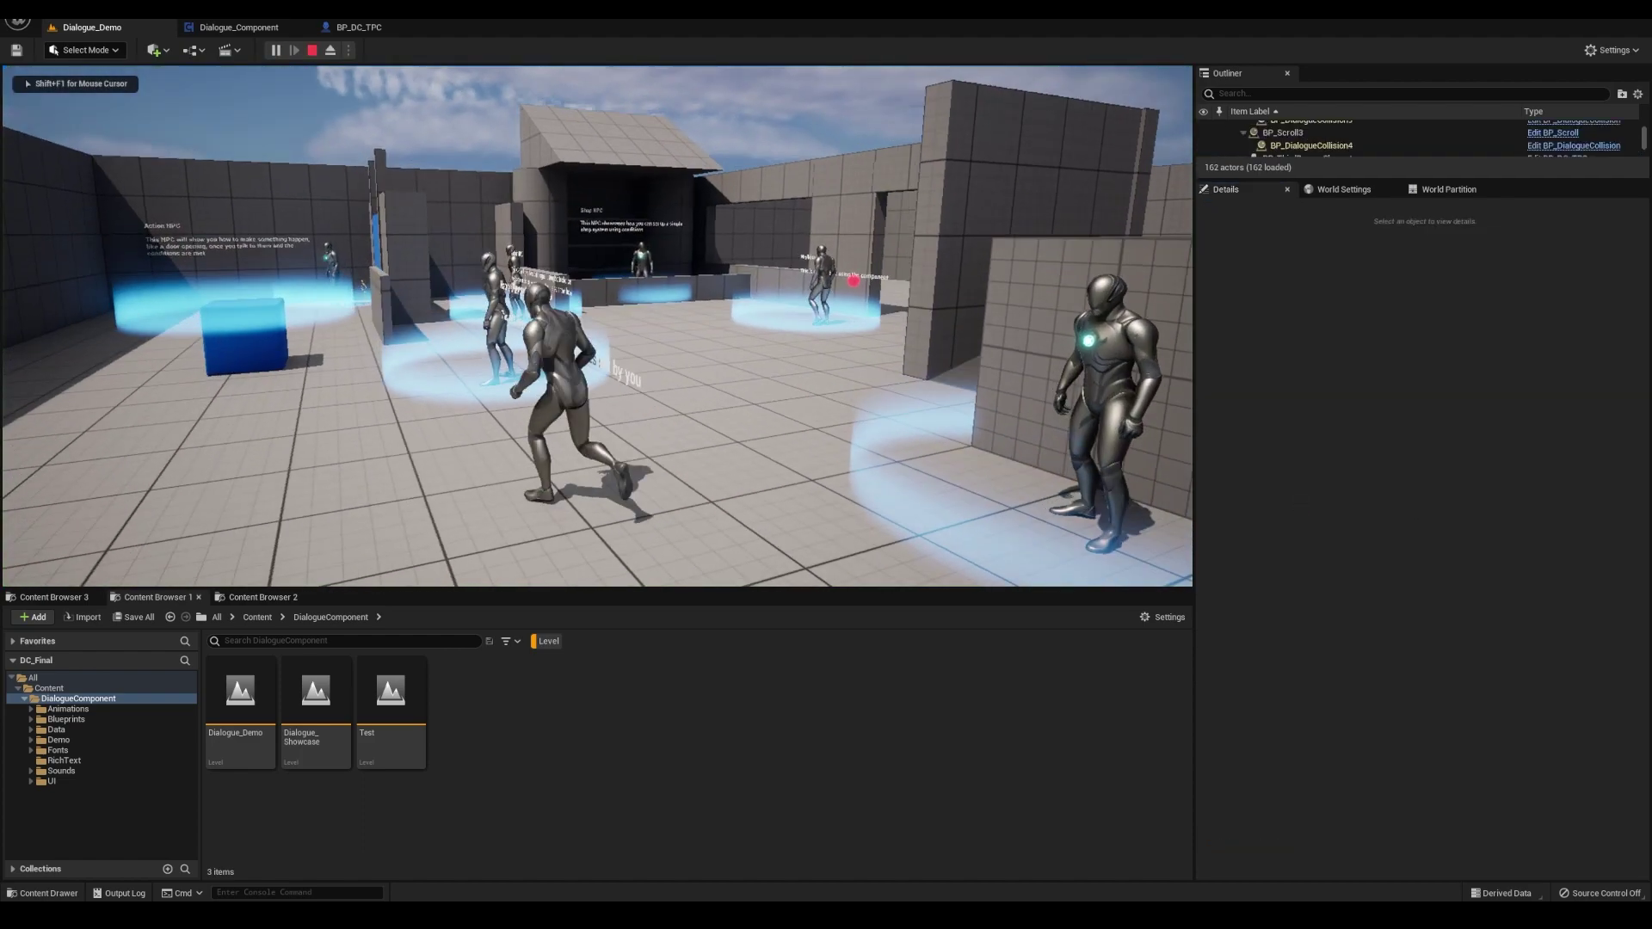
pyautogui.press('e')
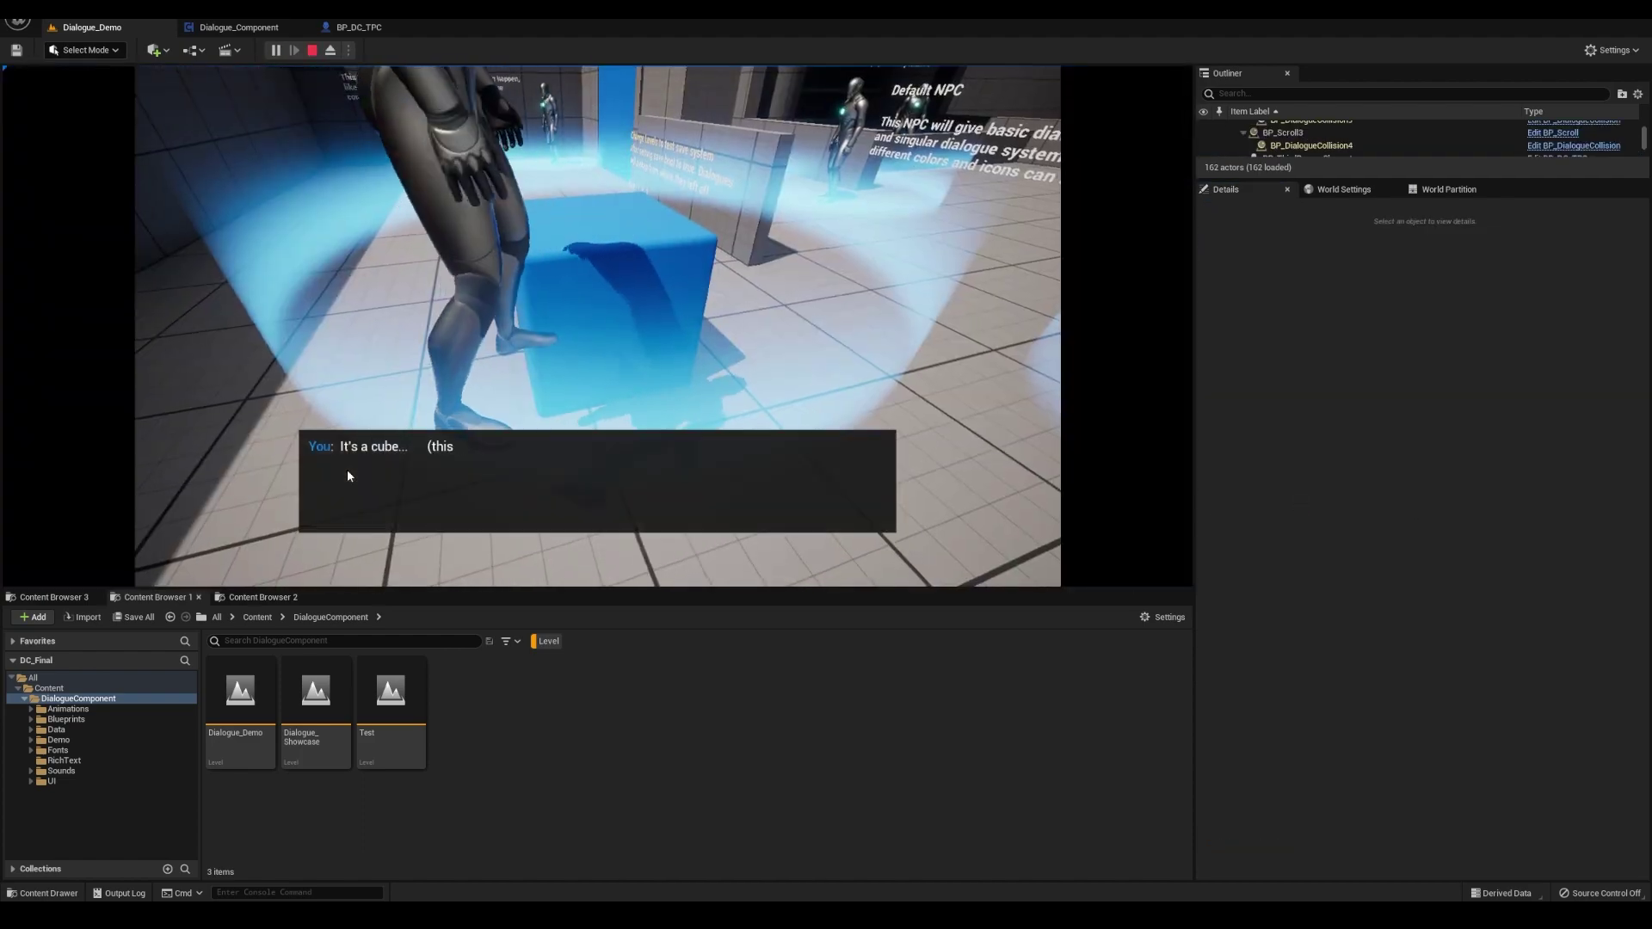
pyautogui.press('e')
pyautogui.press('s')
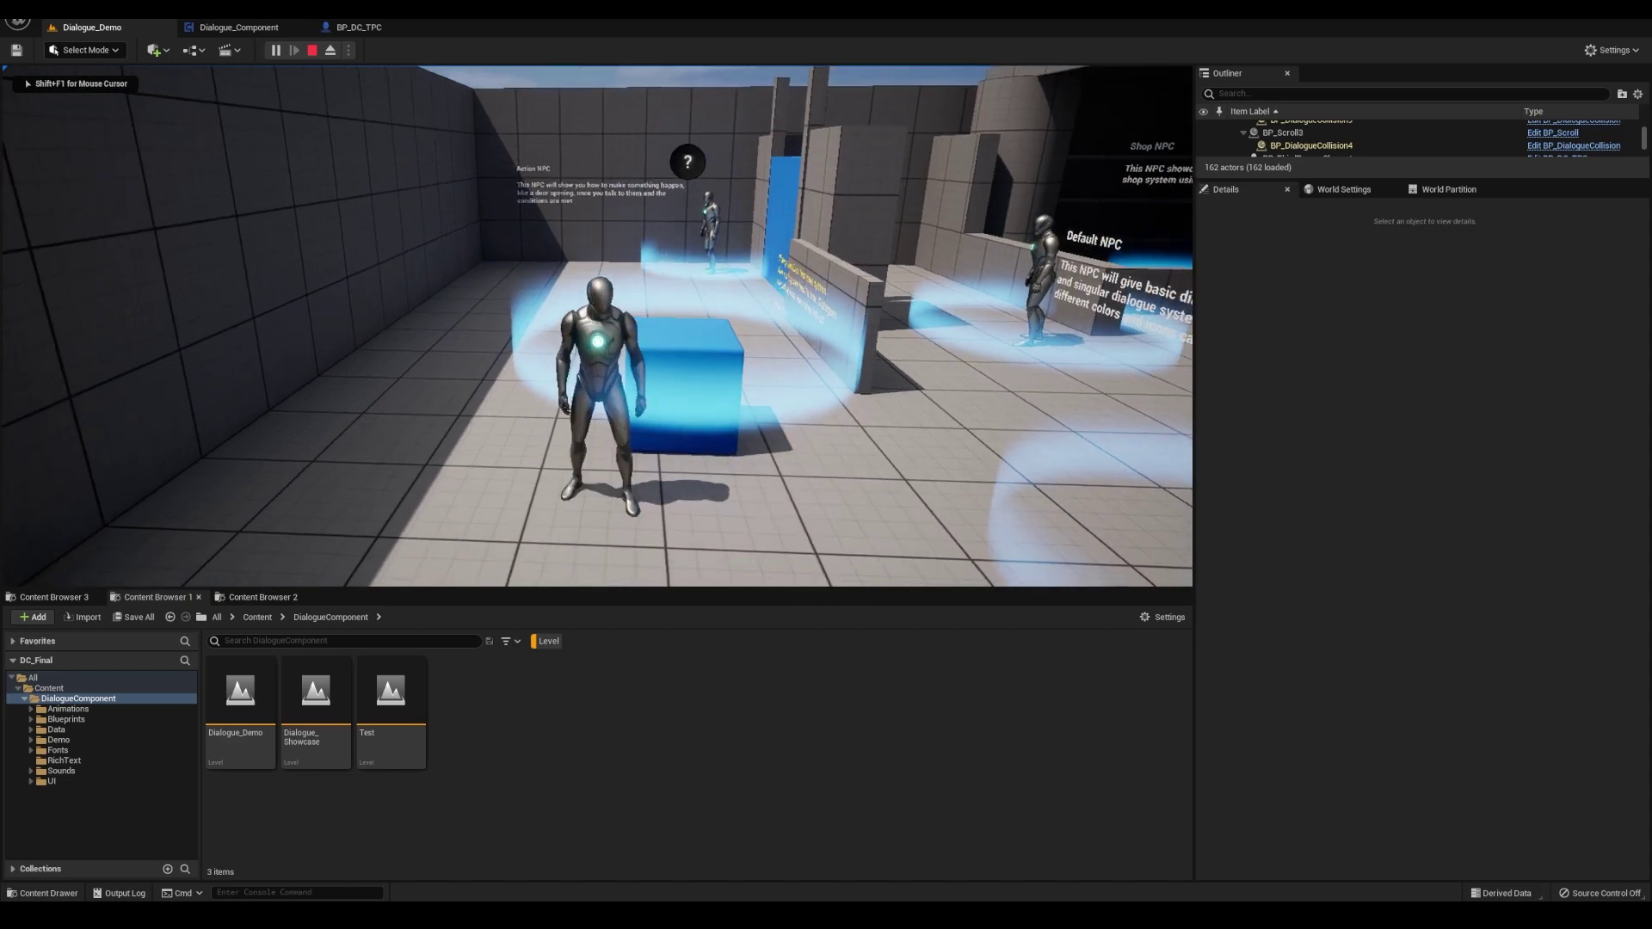
pyautogui.press('w')
pyautogui.press('Escape')
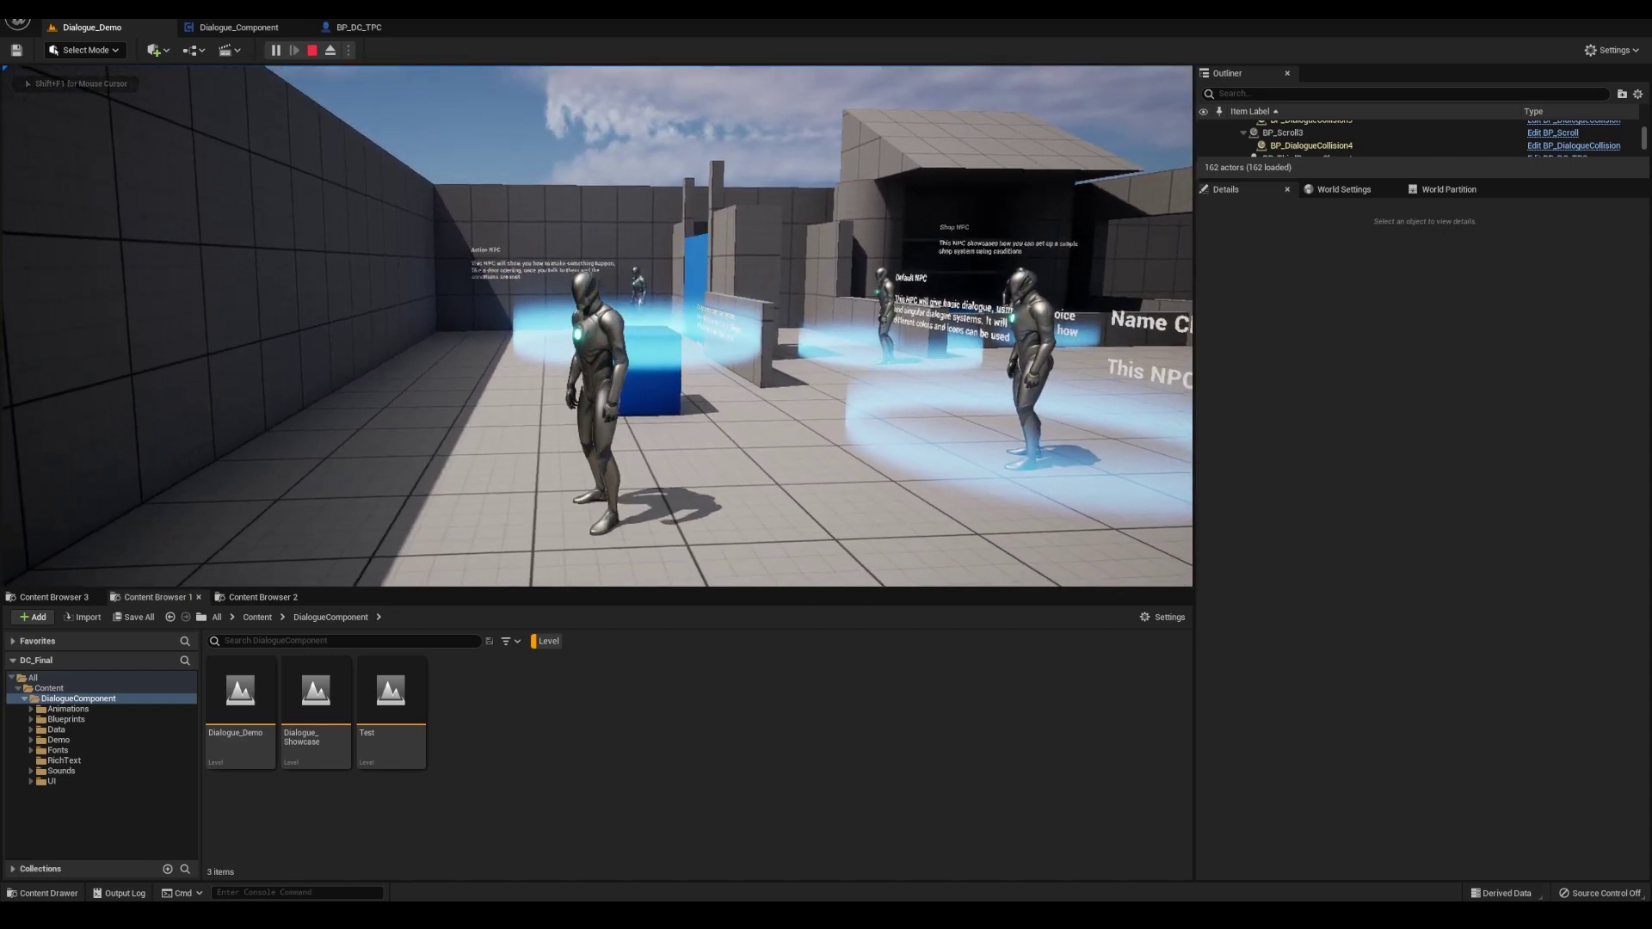
# Select the blue cube's dialogue component and show the Disable Movement? options in its Dialogue Settings
pyautogui.click(663, 364)
pyautogui.click(1282, 270)
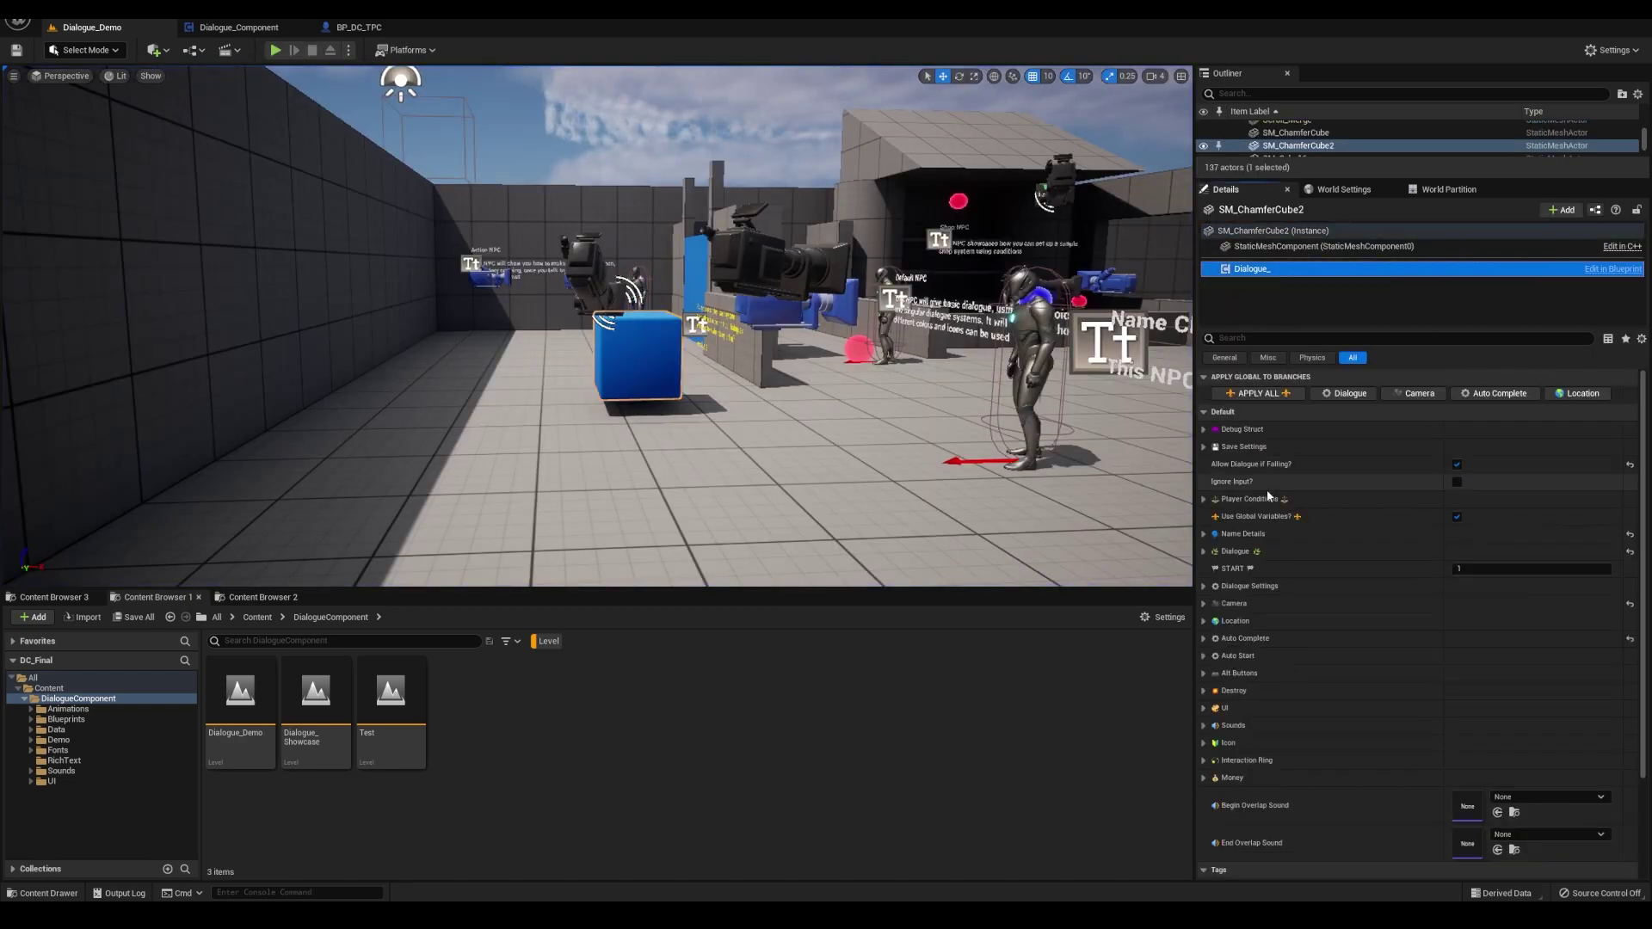
pyautogui.click(1211, 588)
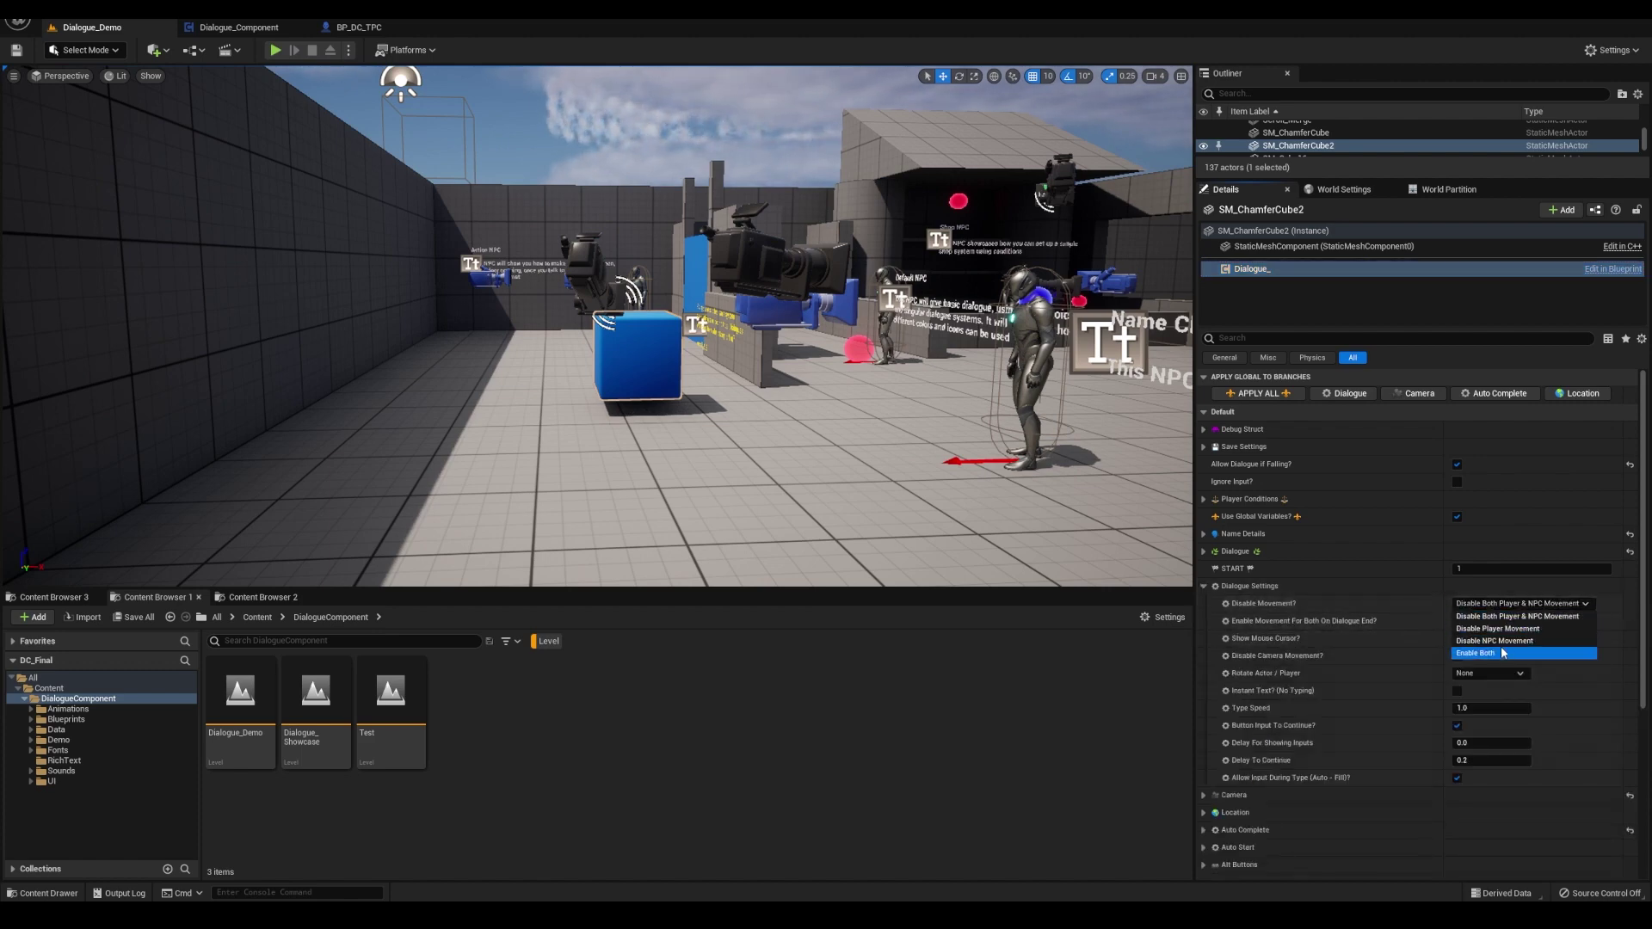
# Play the level, talk to the Camera NPC, detach from the player to view the scene from outside, and stop playing
pyautogui.hotkey('alt', 'p')
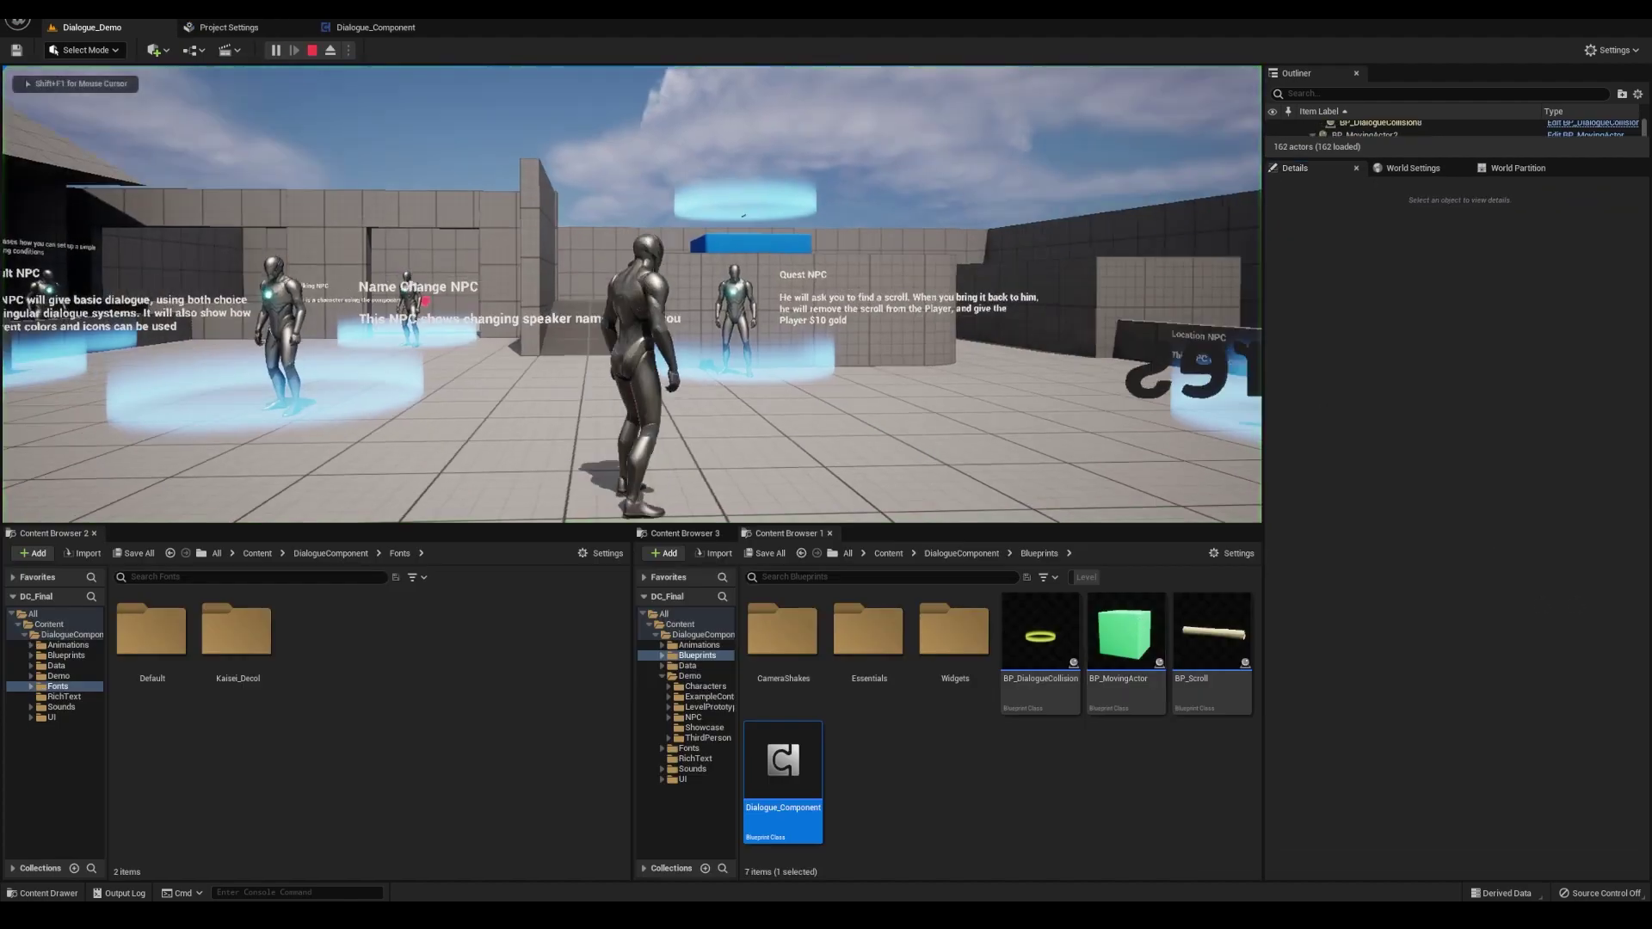
pyautogui.press('w')
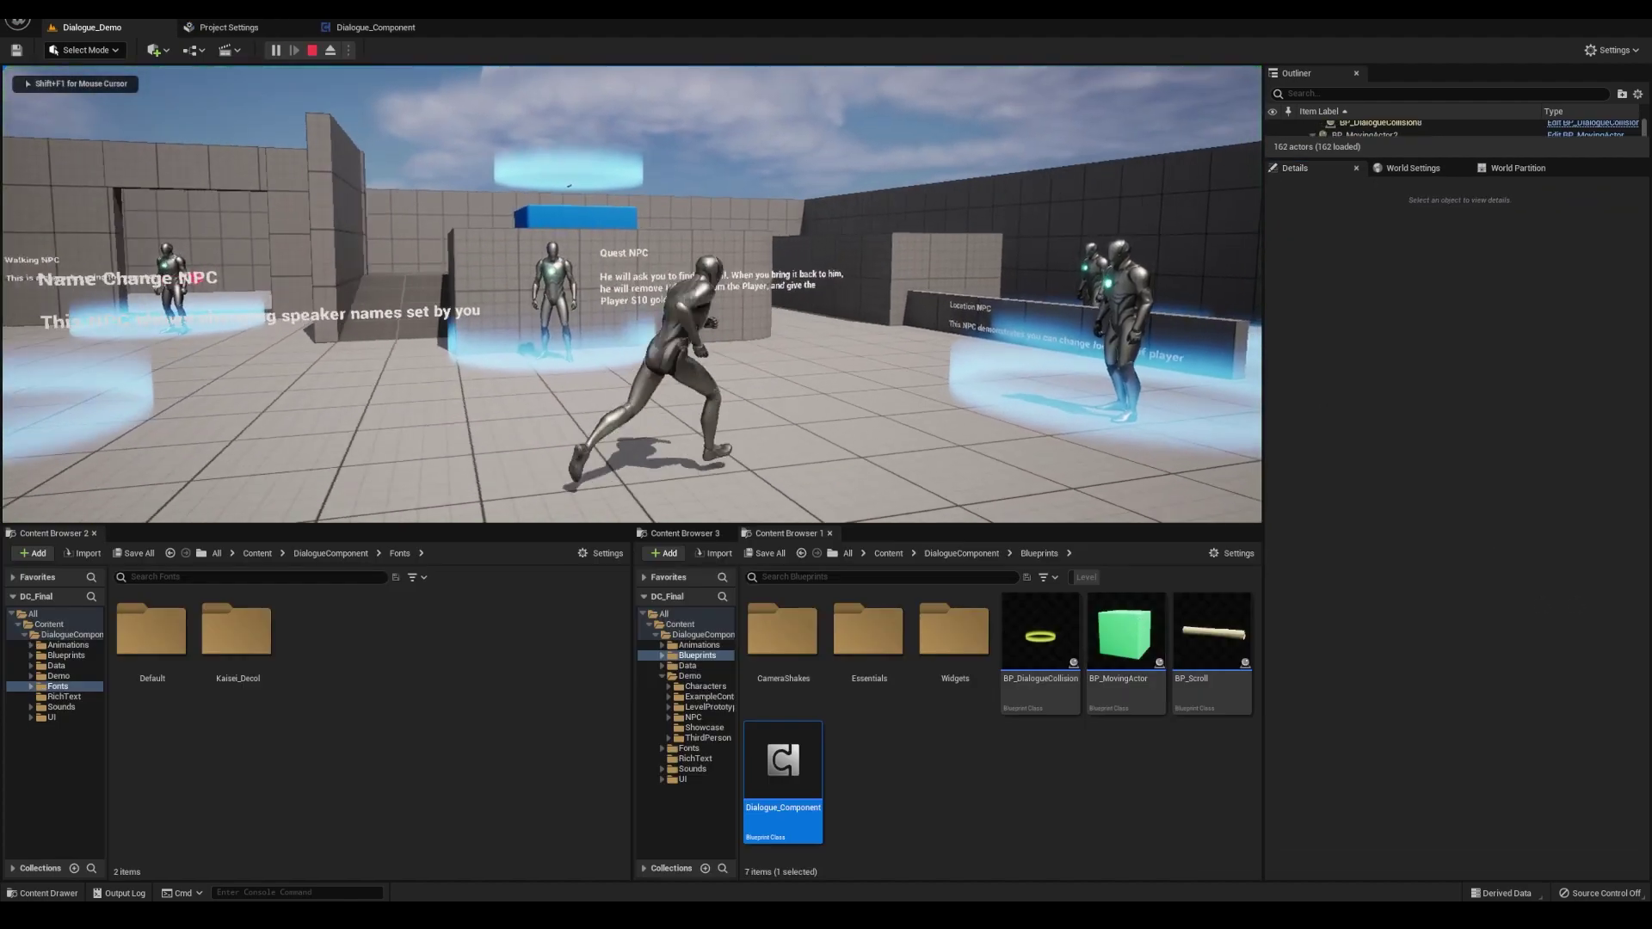
pyautogui.press('e')
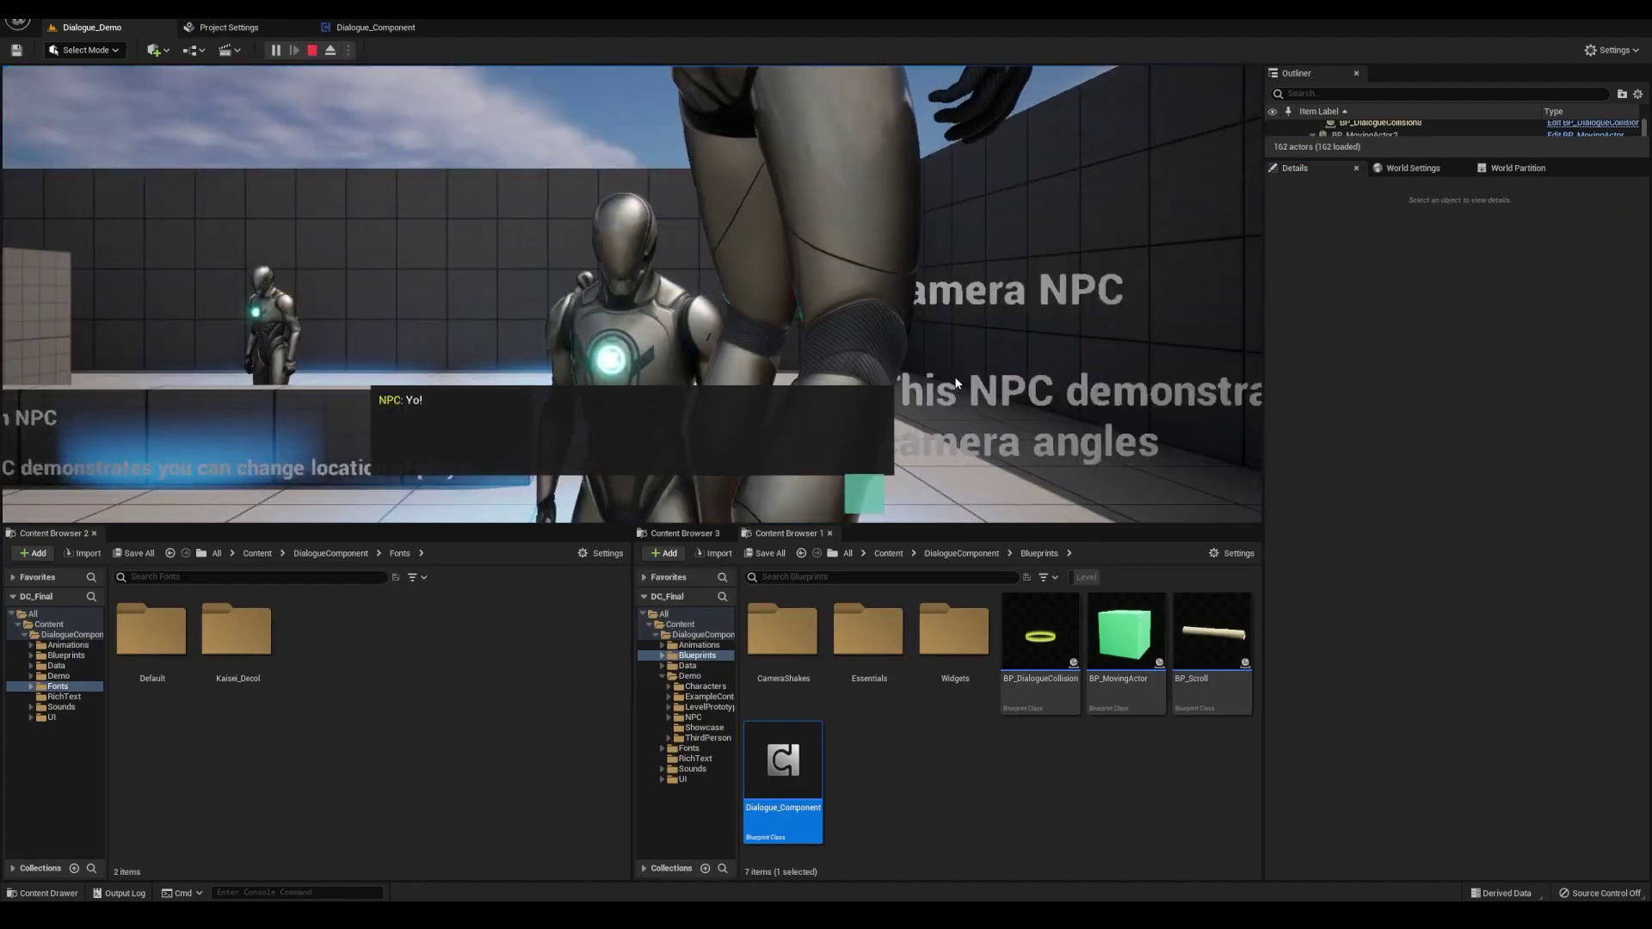
pyautogui.press('F8')
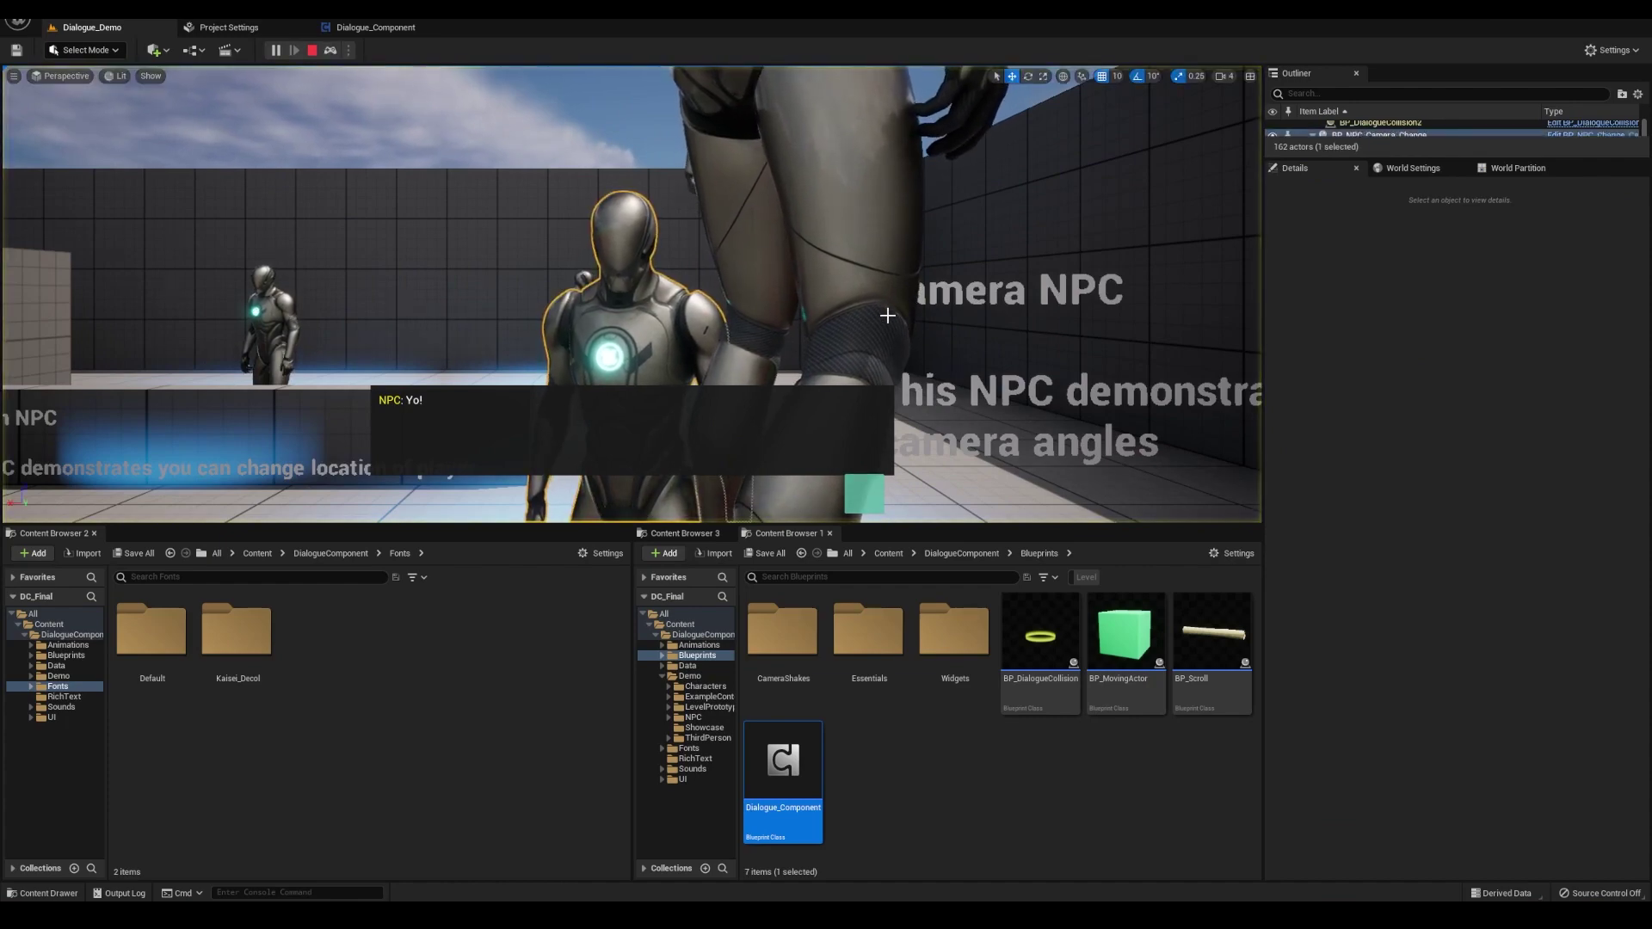
pyautogui.moveTo(873, 341); pyautogui.dragTo(856, 341, button='right')
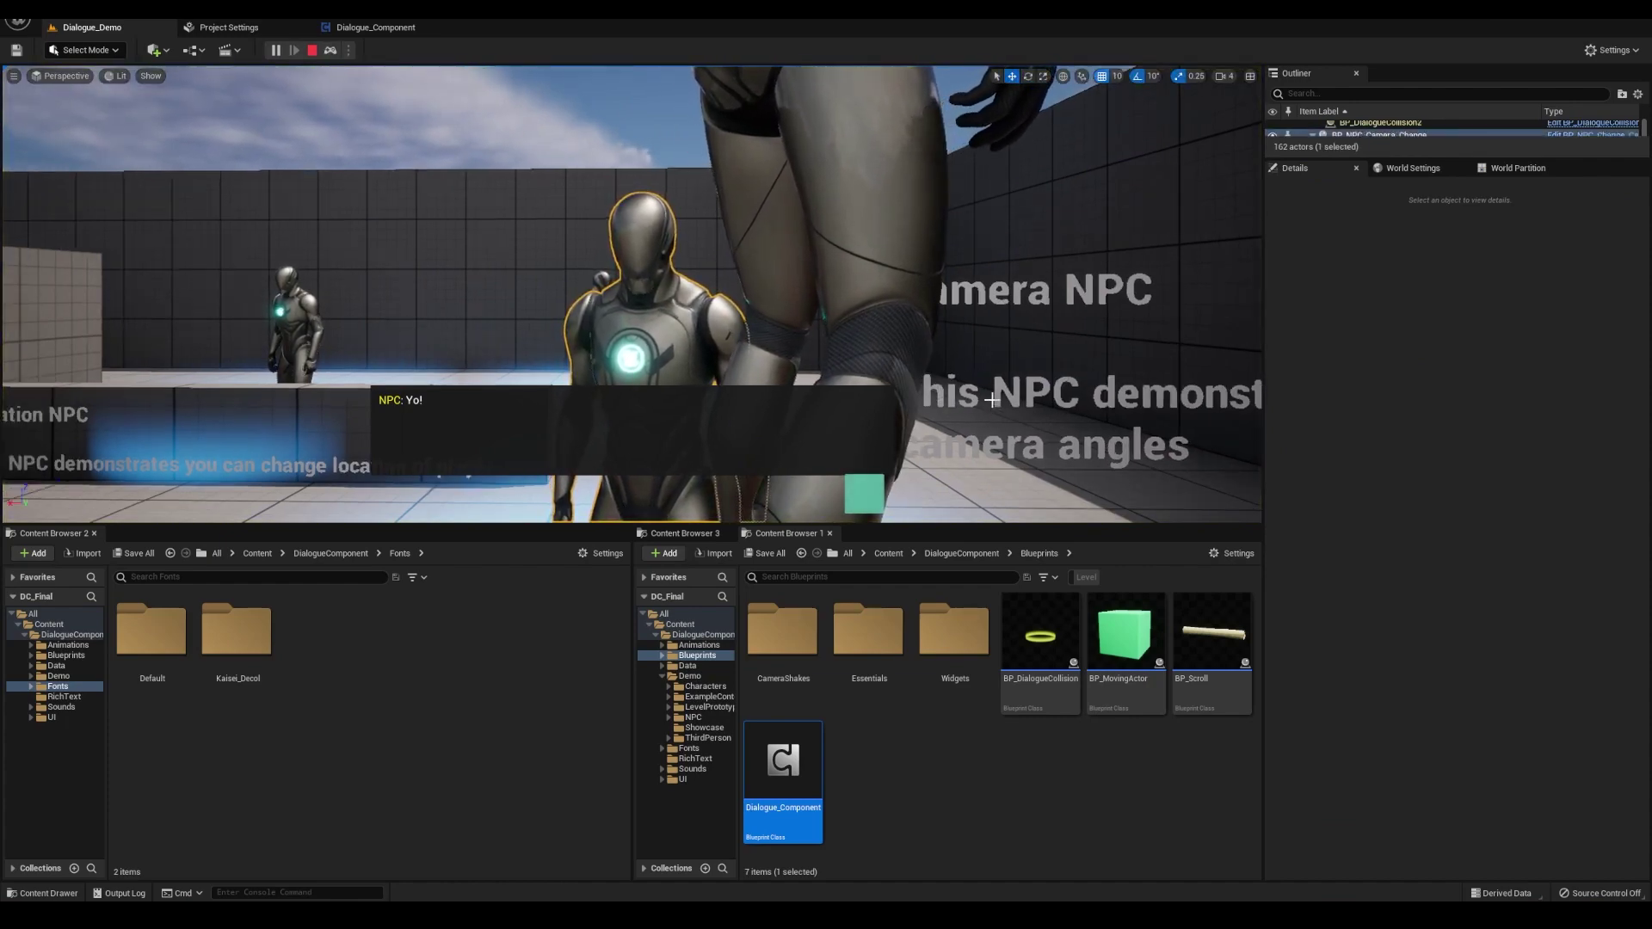
pyautogui.scroll(-6, 991, 400)
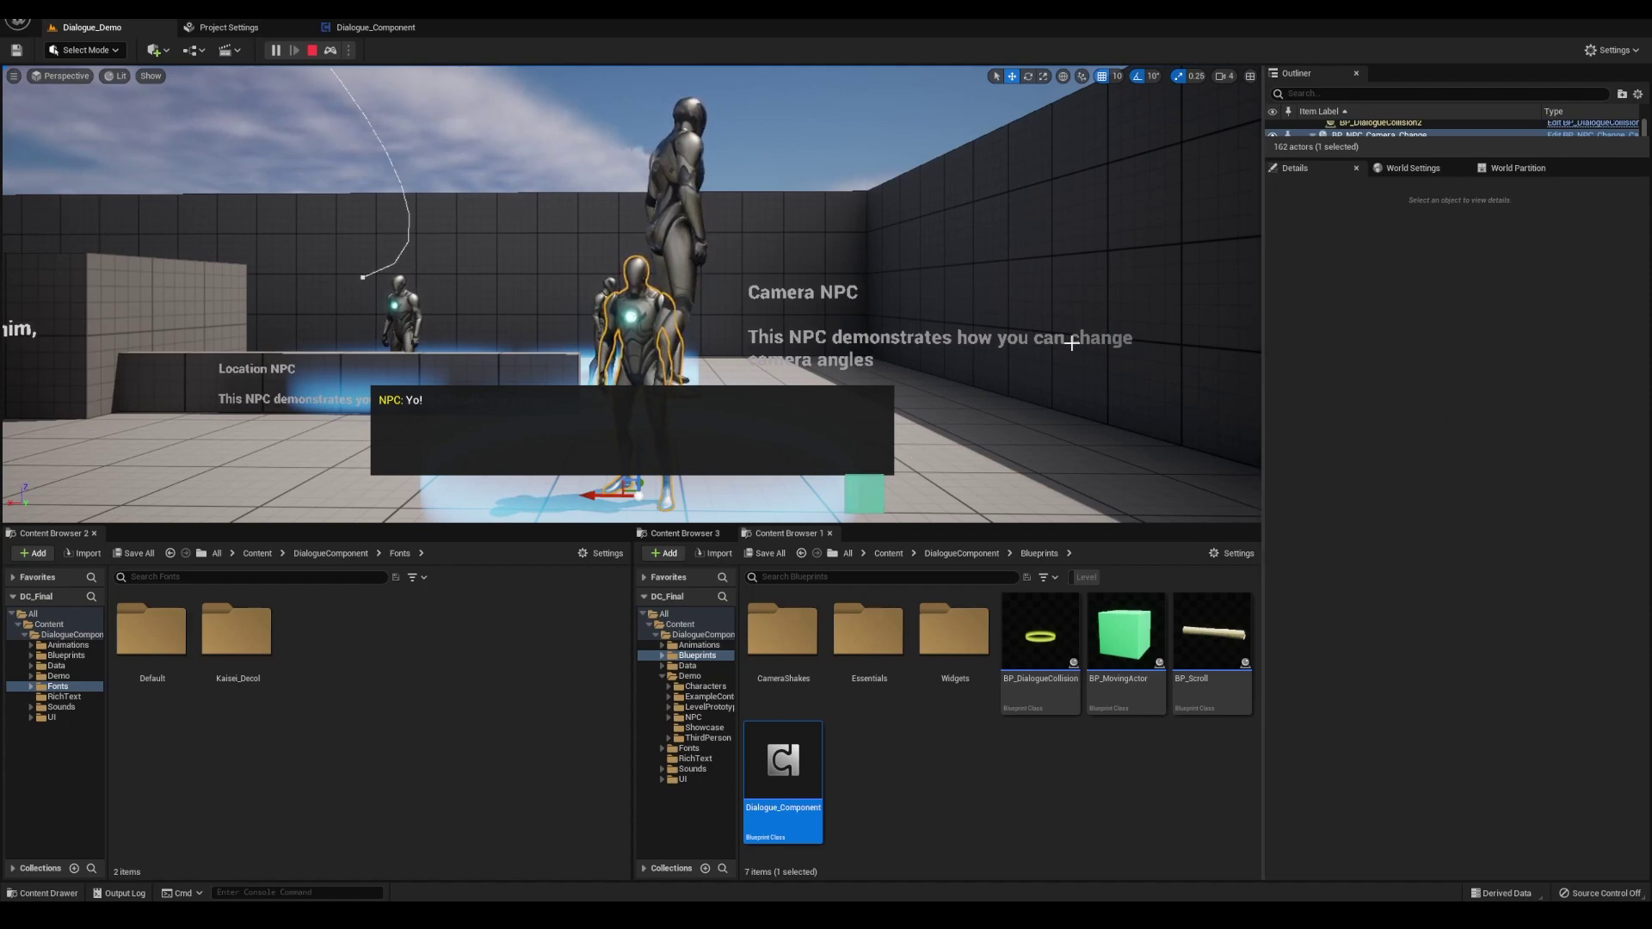
pyautogui.press('Escape')
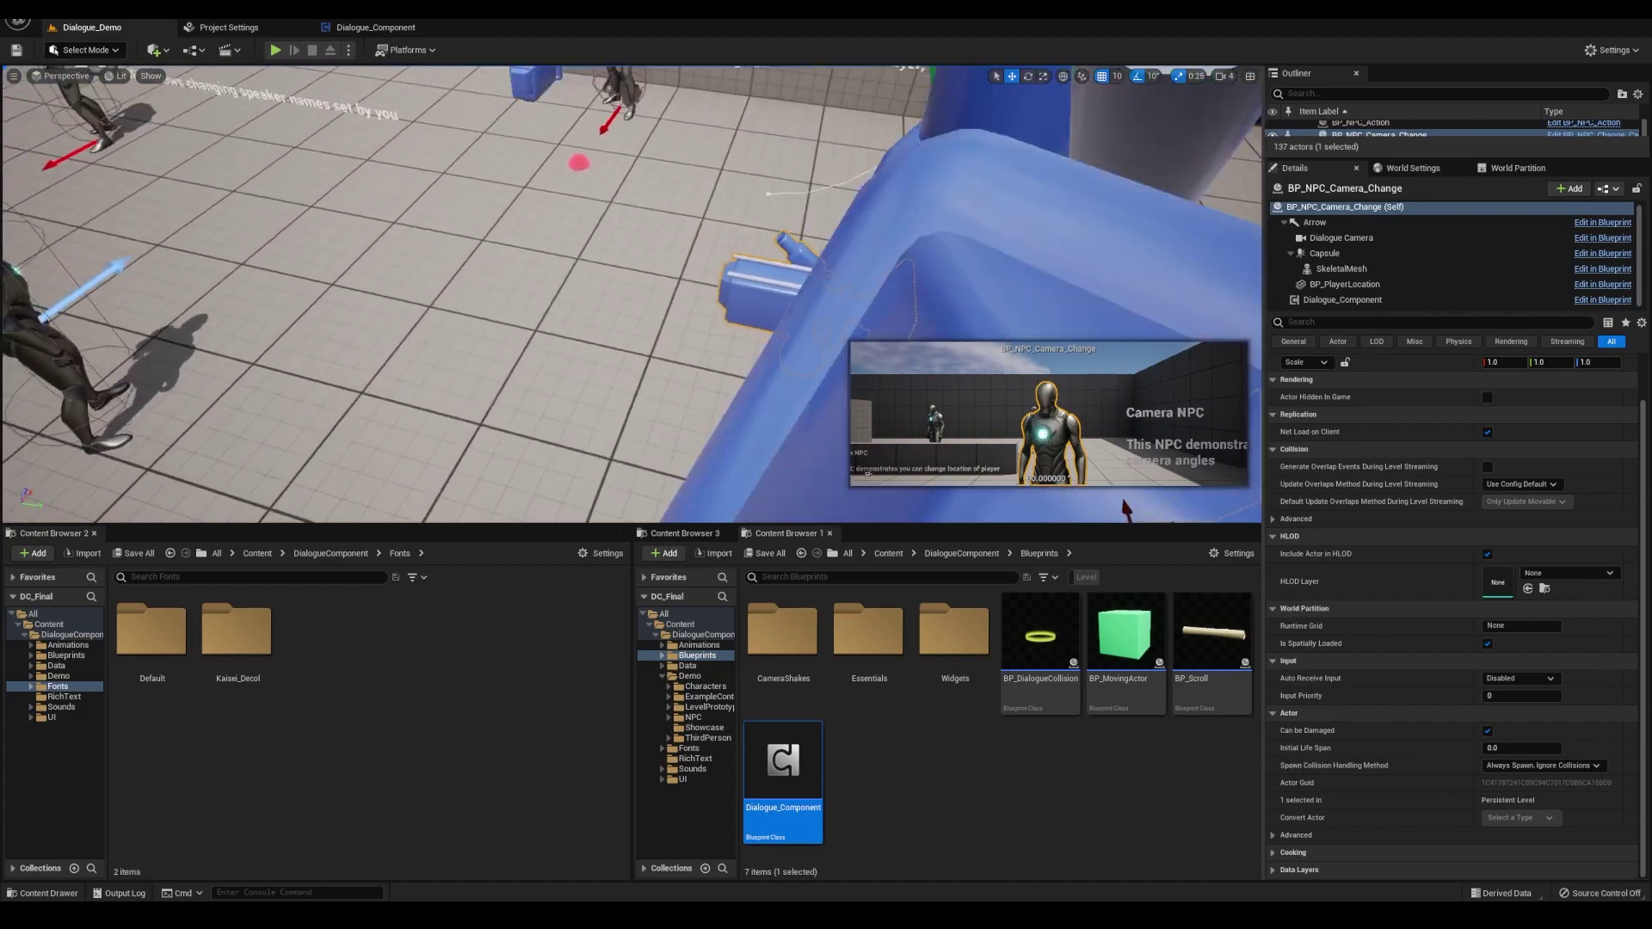
# Inspect branch 1's Location Settings in the Camera NPC's Dialogue_Component, and enable Use Global Variables
pyautogui.click(1342, 299)
pyautogui.click(1283, 500)
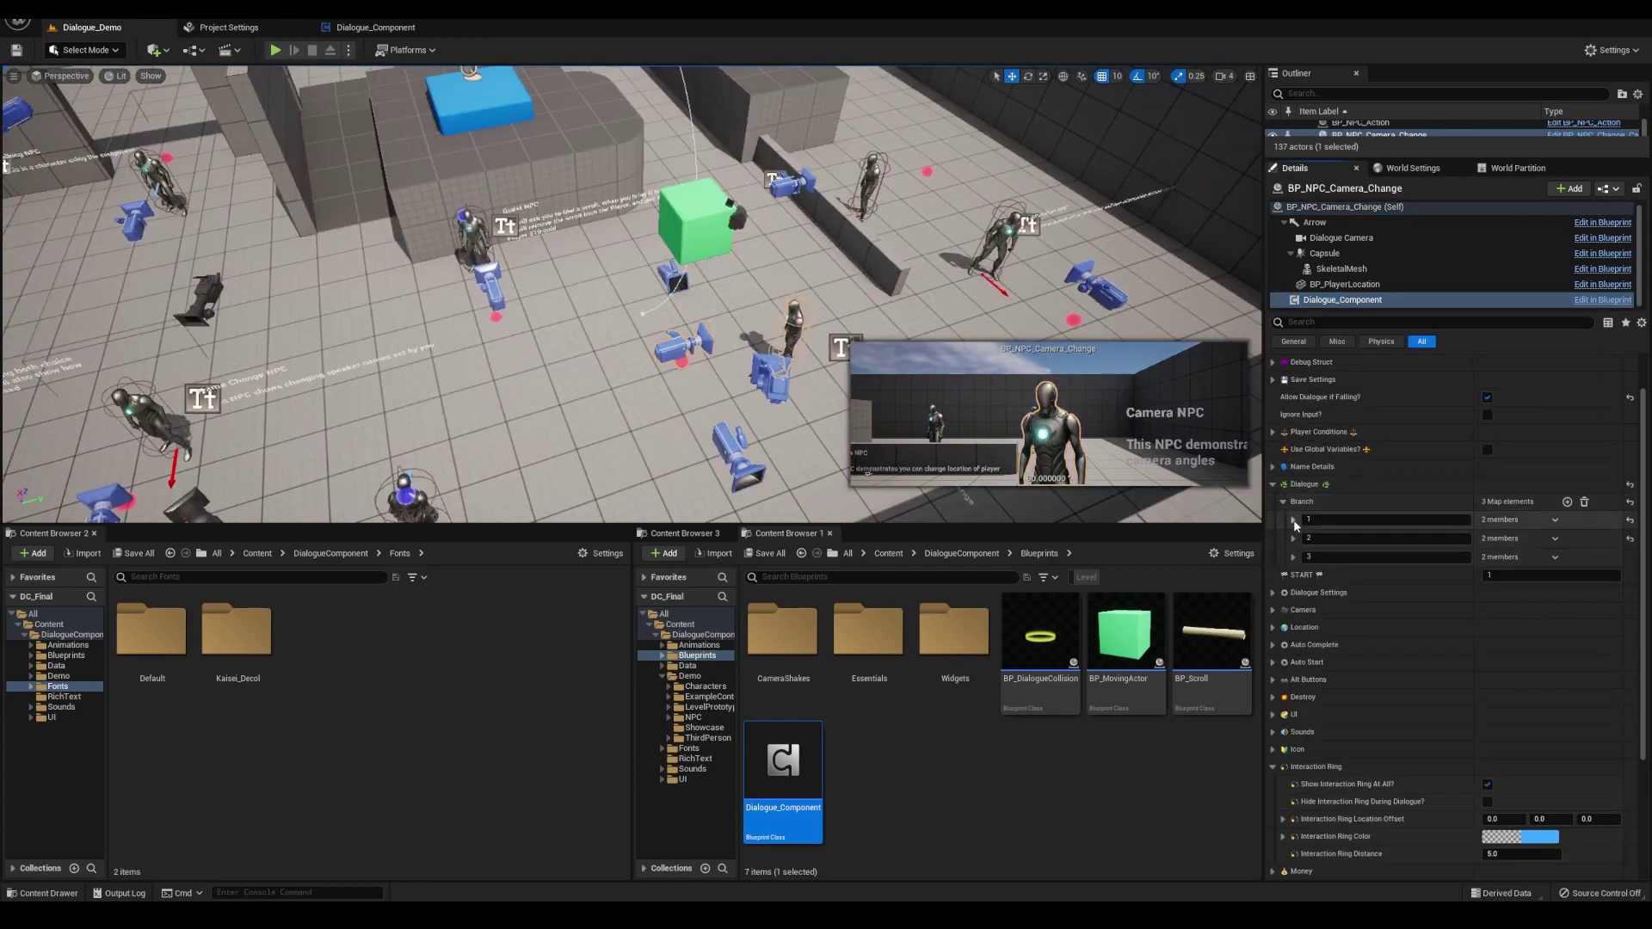
pyautogui.click(1293, 520)
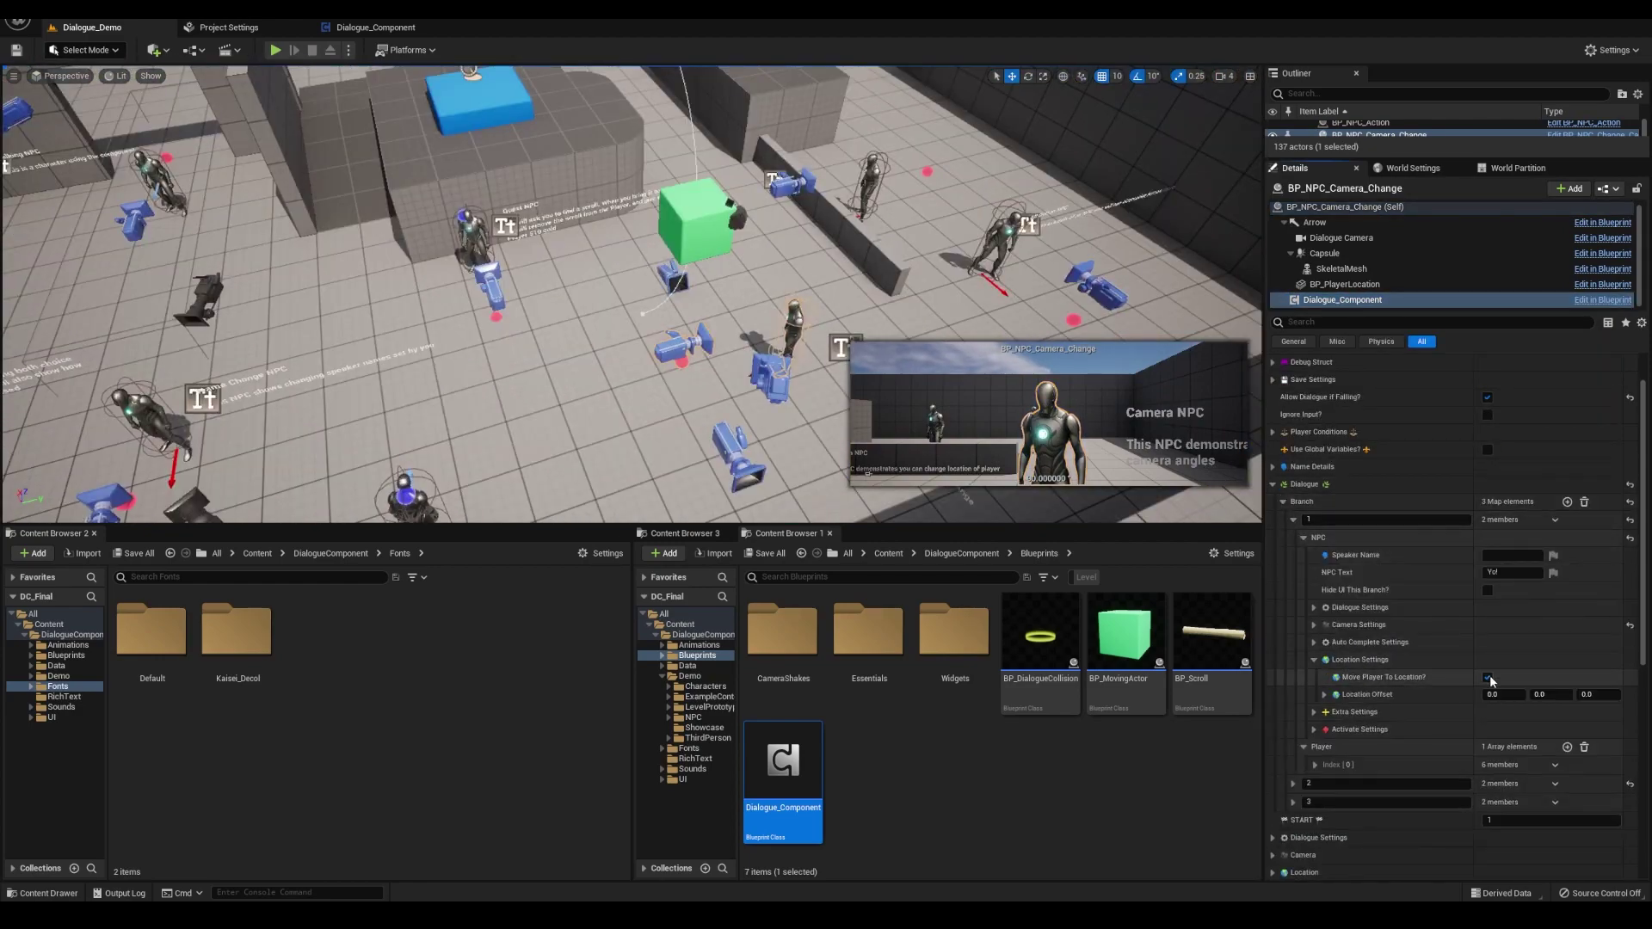
pyautogui.click(1272, 487)
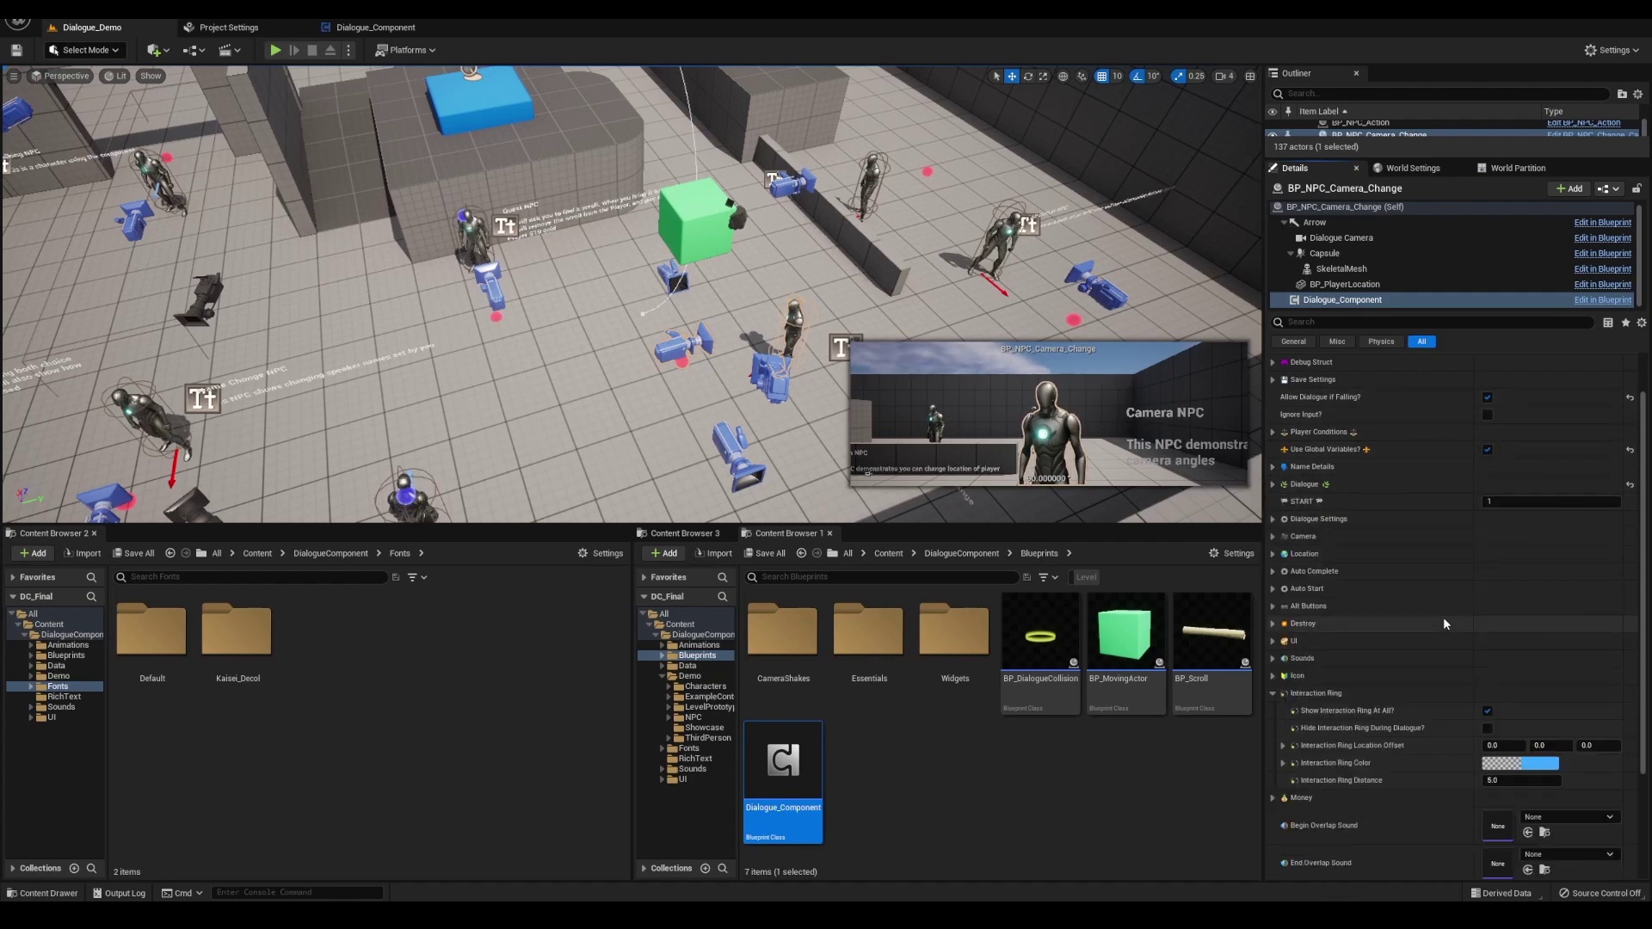
pyautogui.click(1428, 520)
# Play the level again, start the Camera NPC's dialogue, and detach from the player to look around
pyautogui.hotkey('alt', 'p')
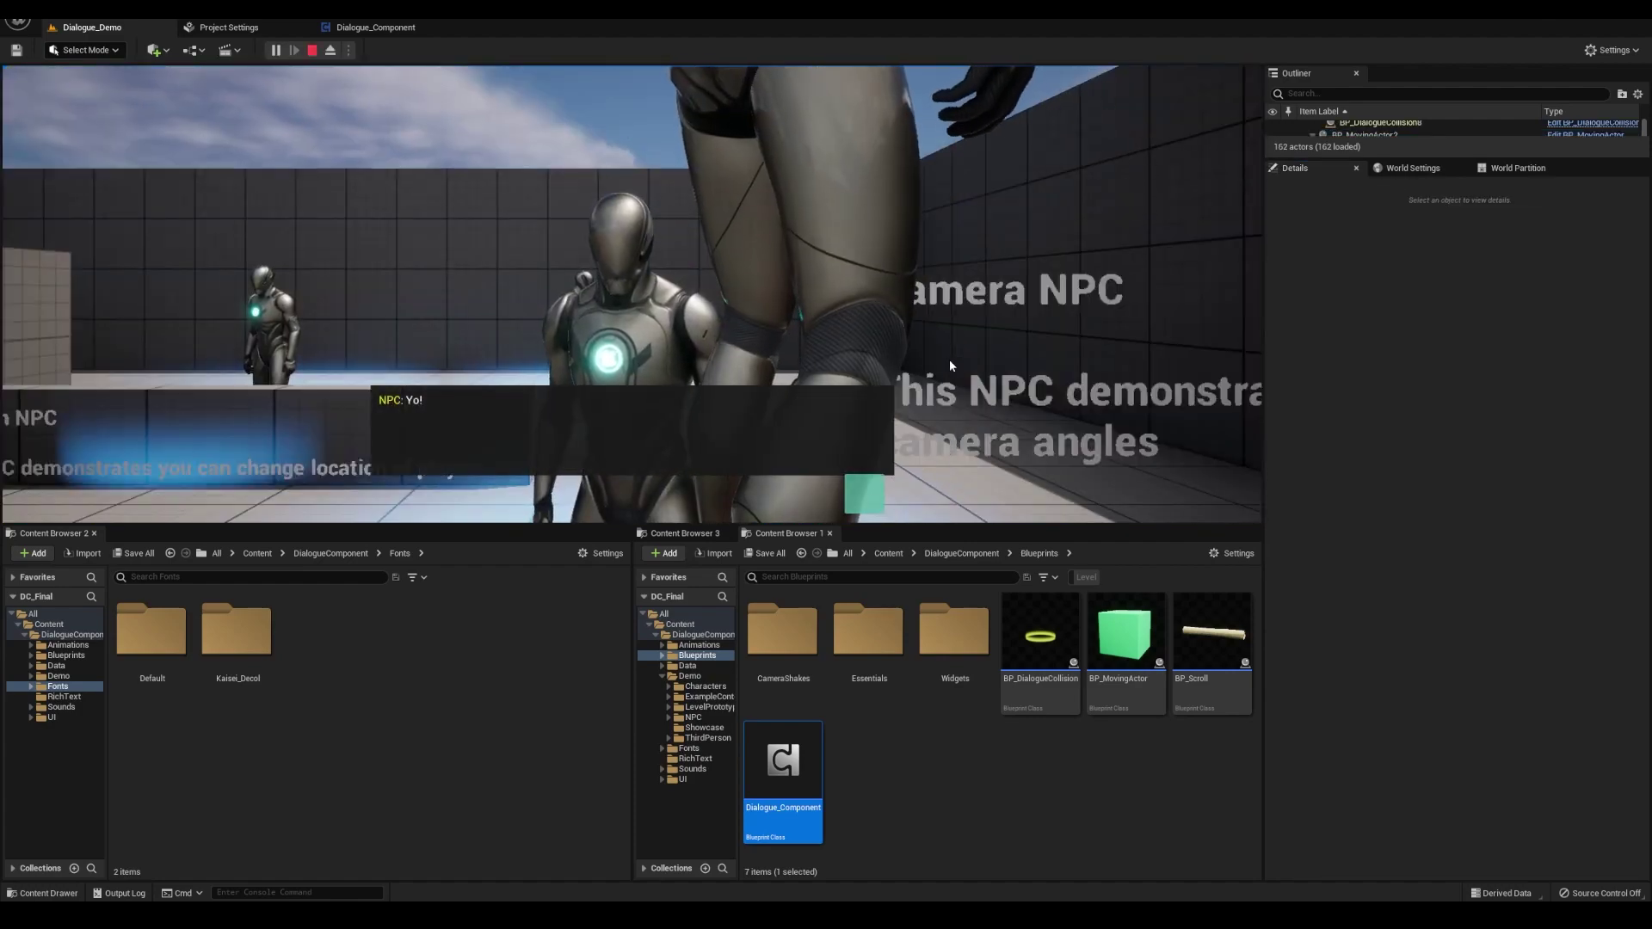
pyautogui.press('F8')
pyautogui.scroll(-5, 934, 376)
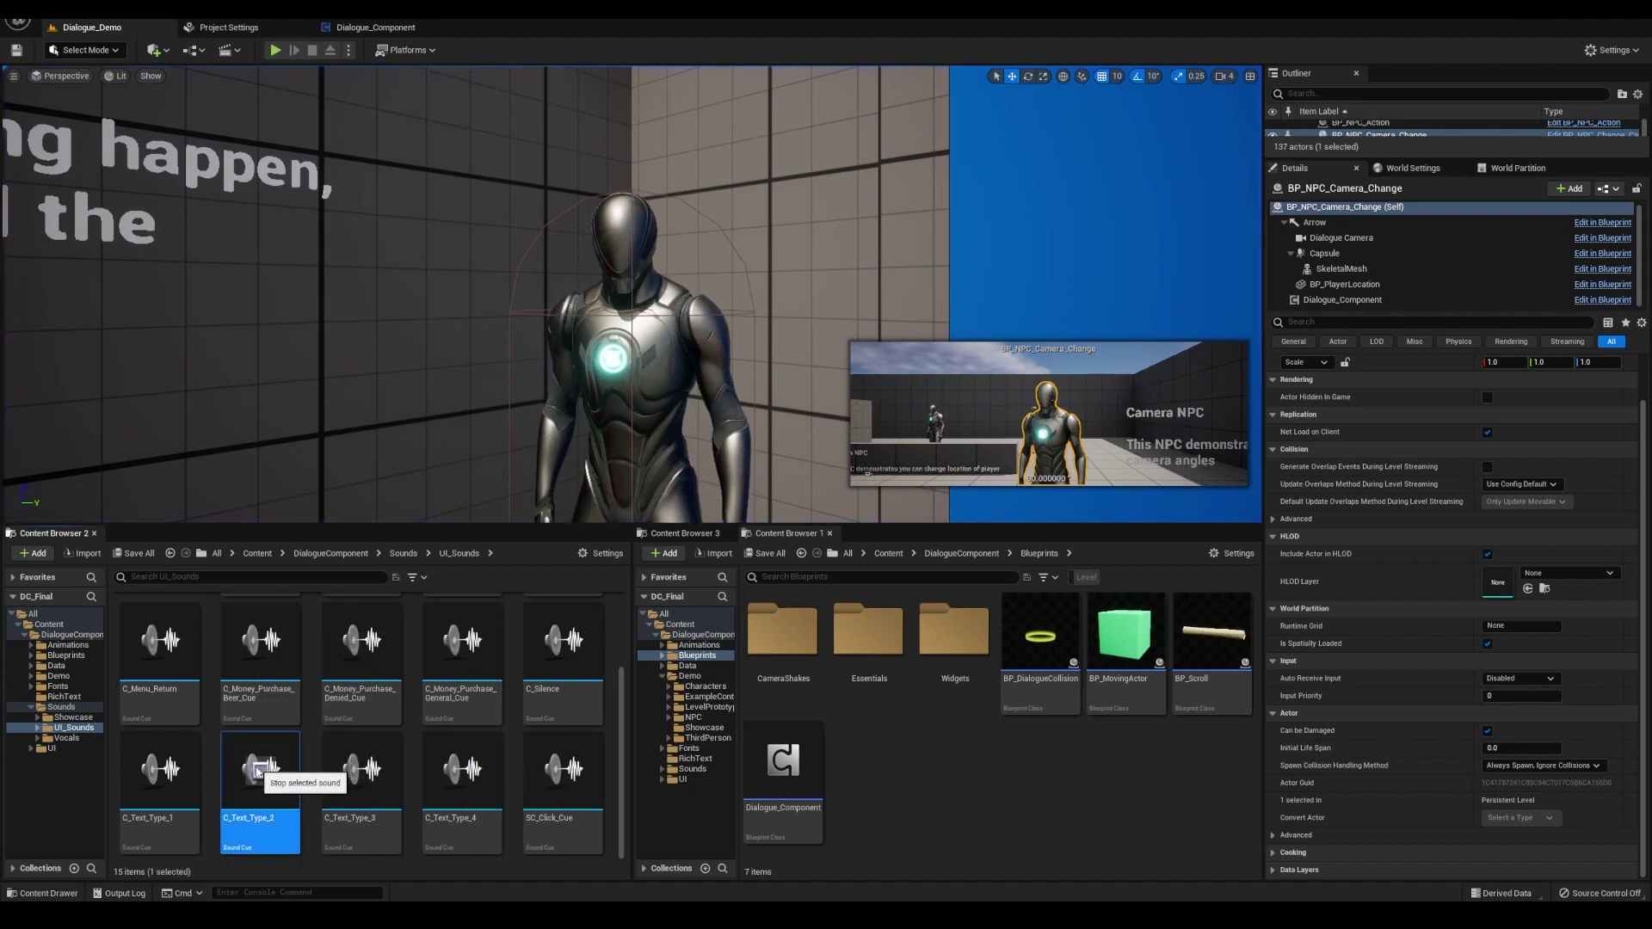
# Preview the C_Text_Type_1 and C_Menu_Return sound cues and browse the UI_Sounds folder
pyautogui.click(160, 768)
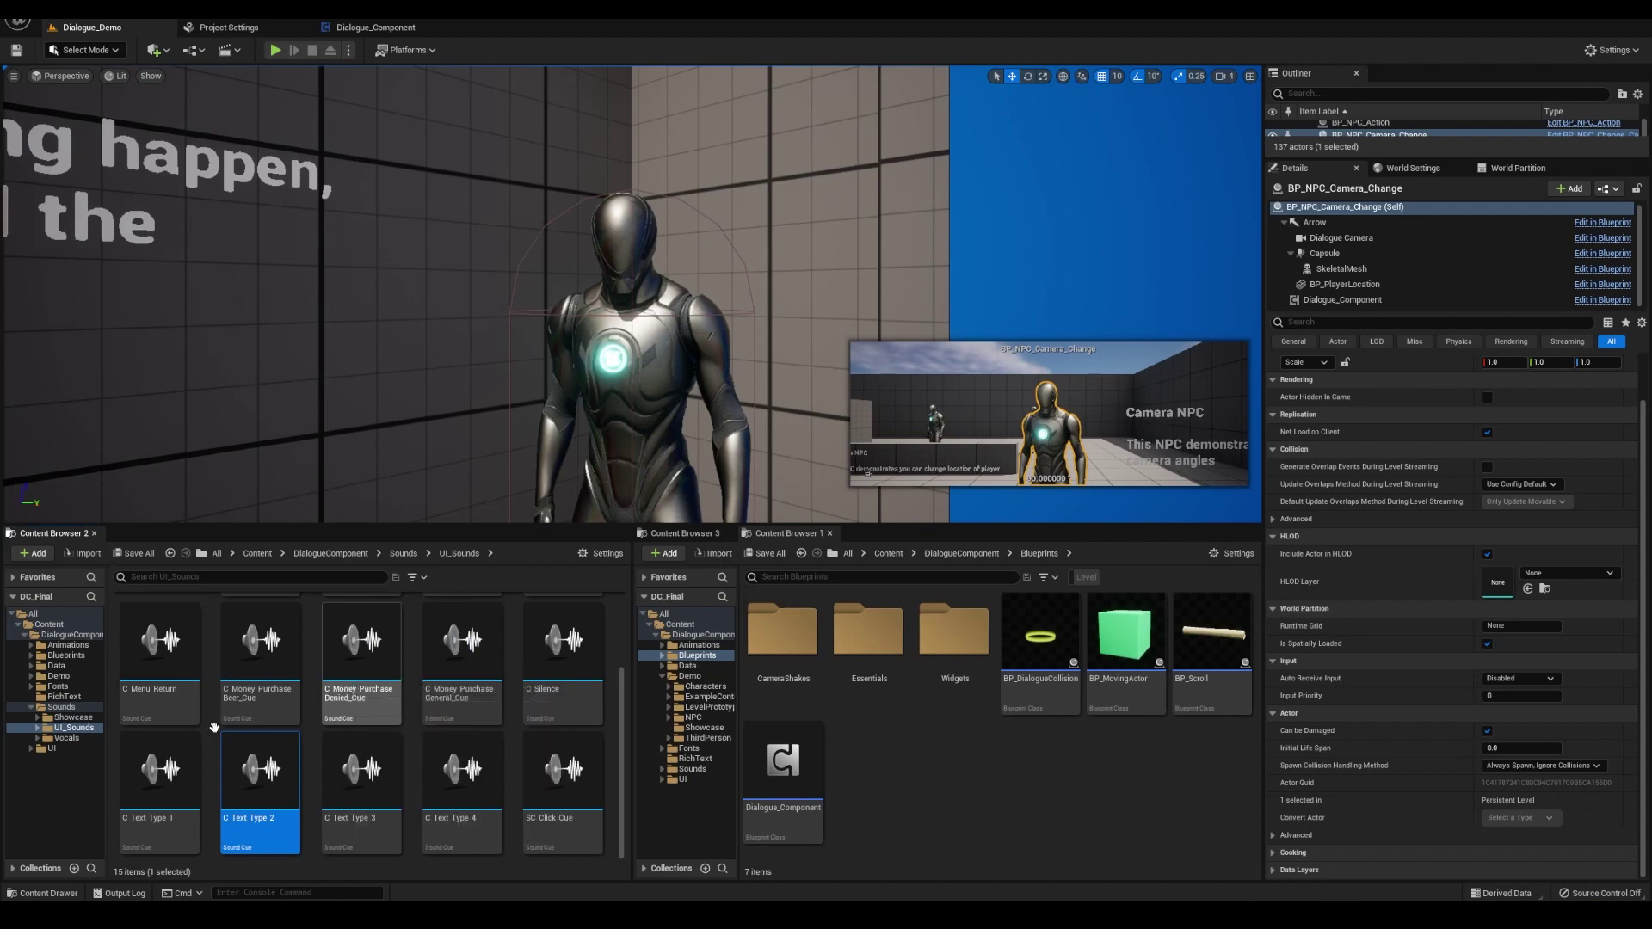
pyautogui.scroll(1, 164, 705)
pyautogui.click(159, 692)
pyautogui.scroll(1, 505, 719)
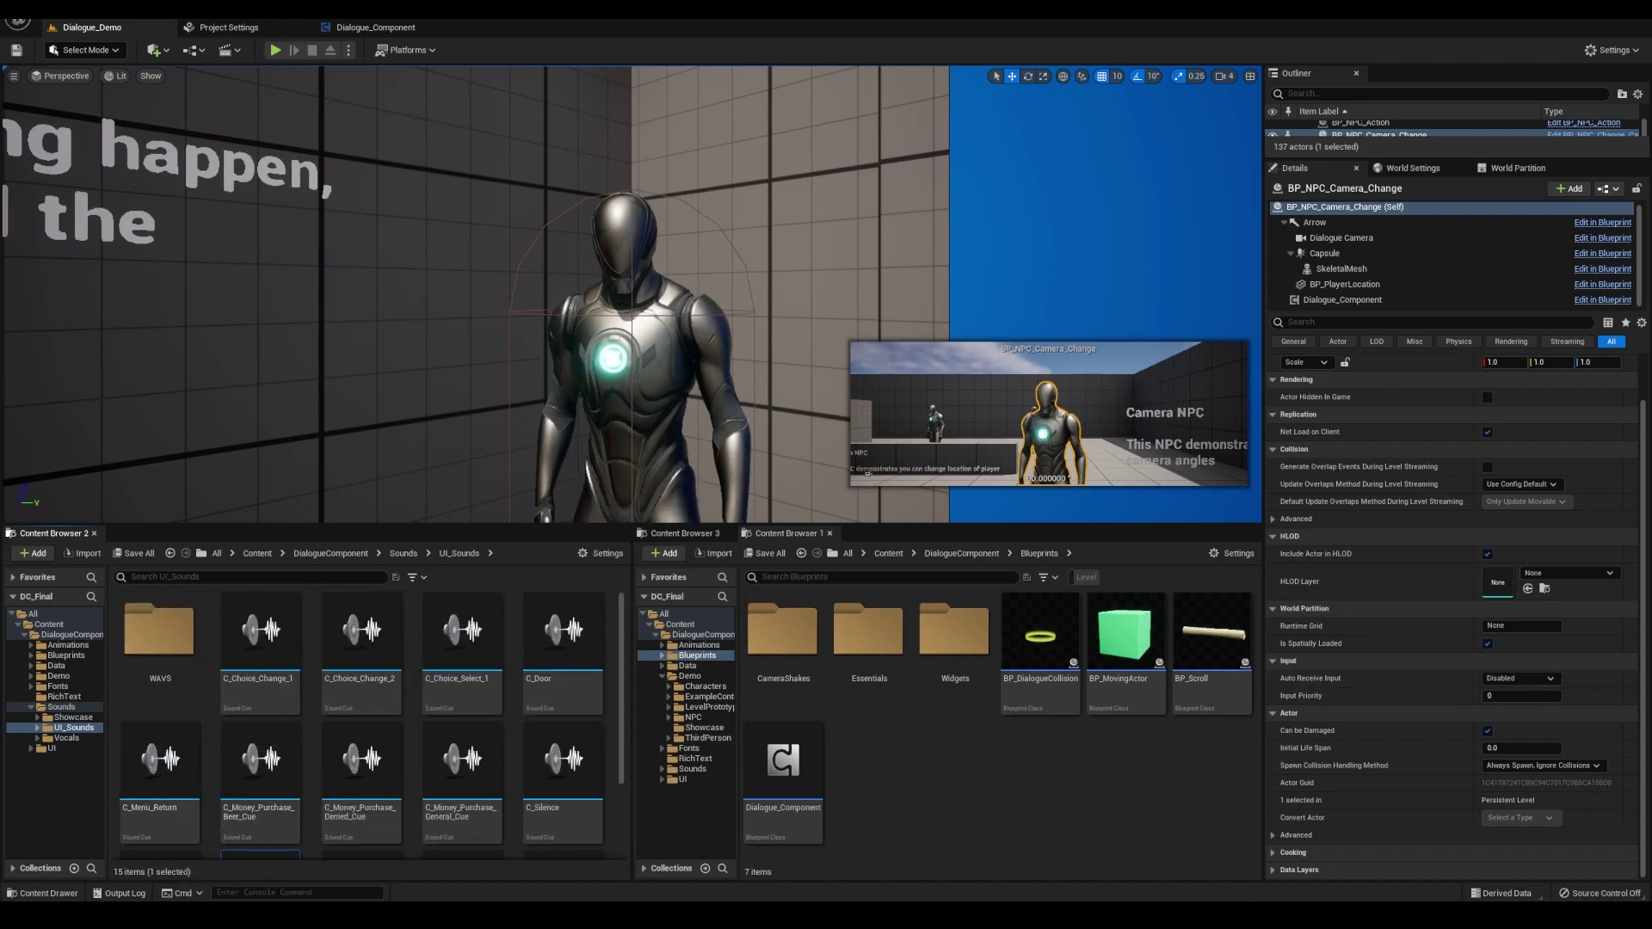
pyautogui.hotkey('alt', 'p')
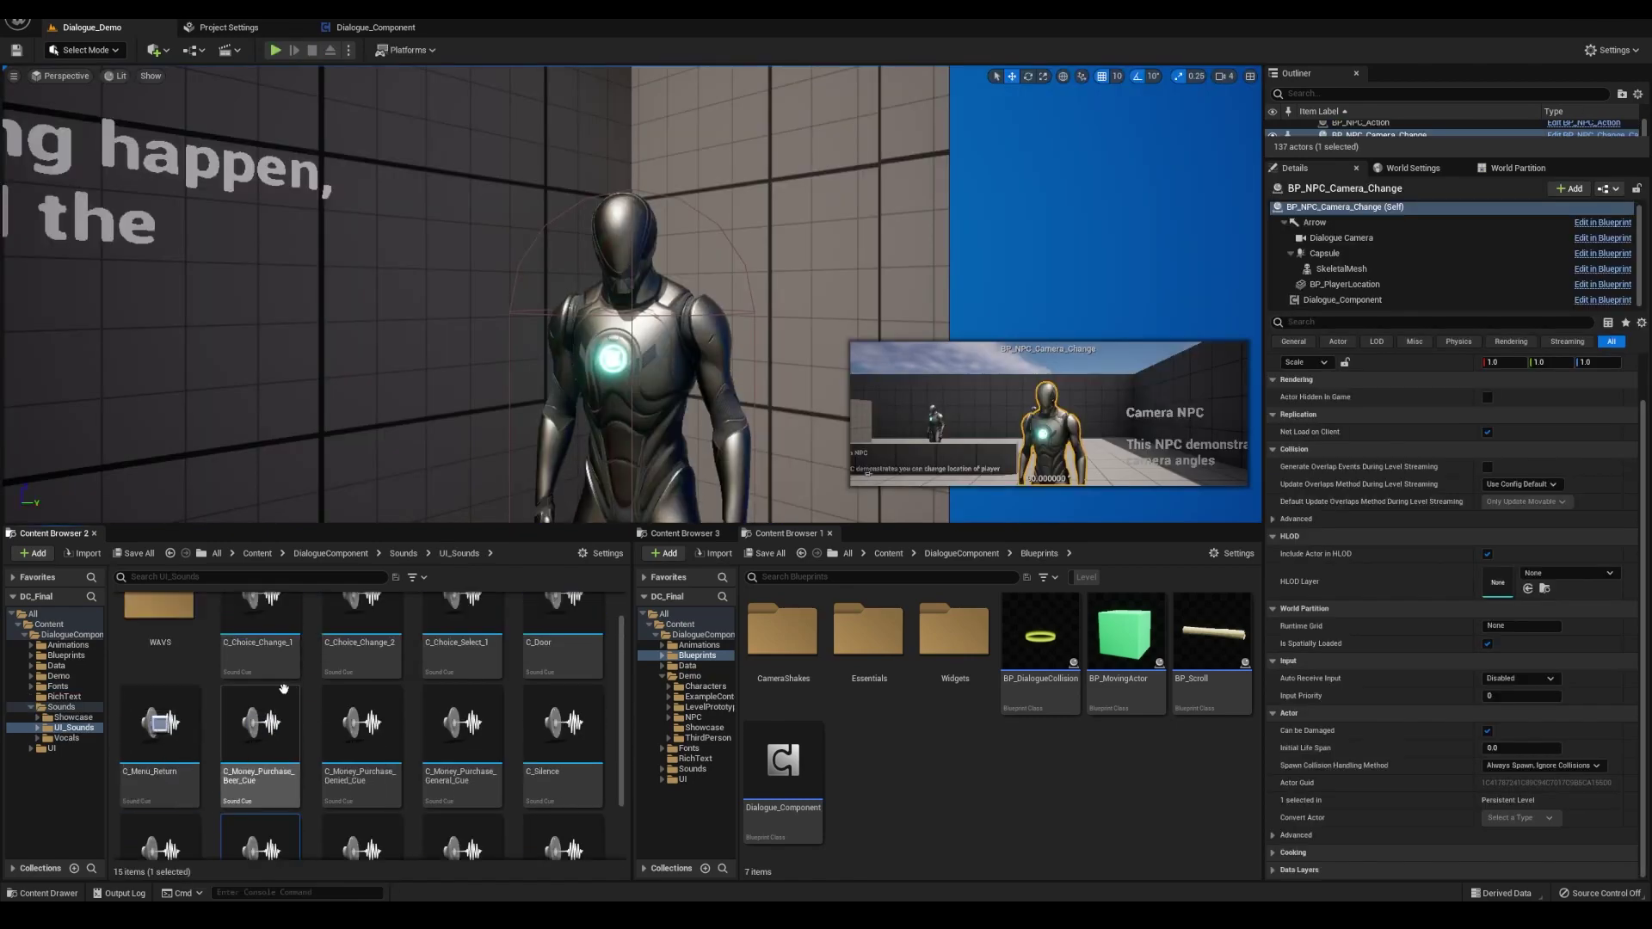
pyautogui.scroll(1, 610, 761)
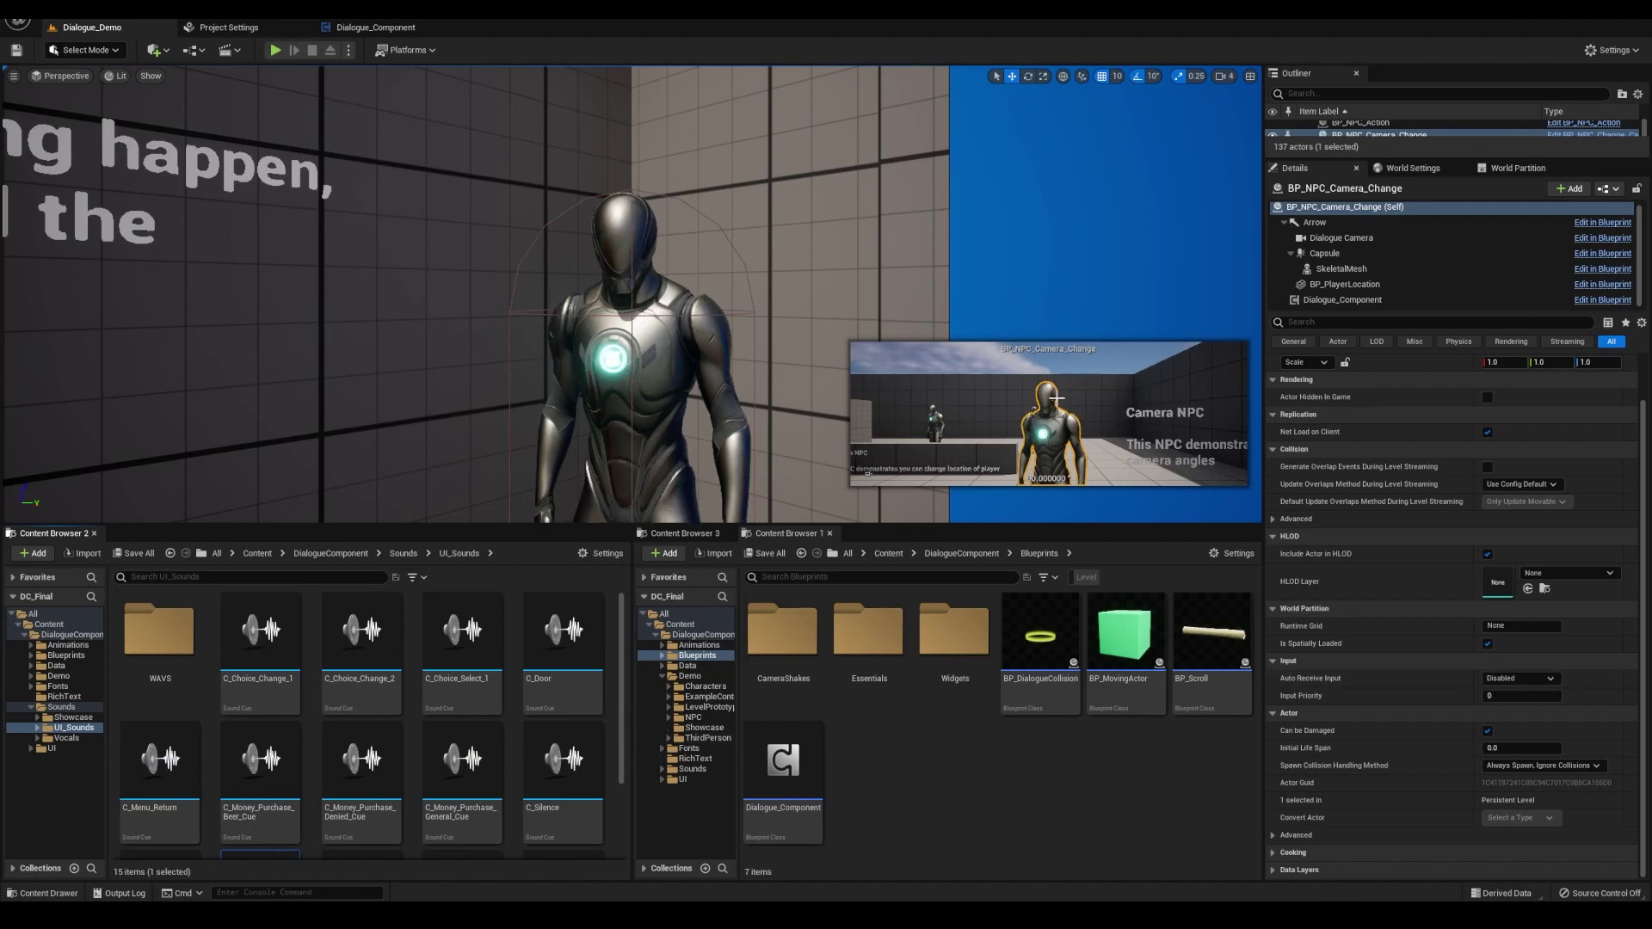
# Play the level, talk to the Action NPC, and answer the door question with "Uh, let me think about it"
pyautogui.moveTo(711, 285); pyautogui.dragTo(740, 275, button='right')
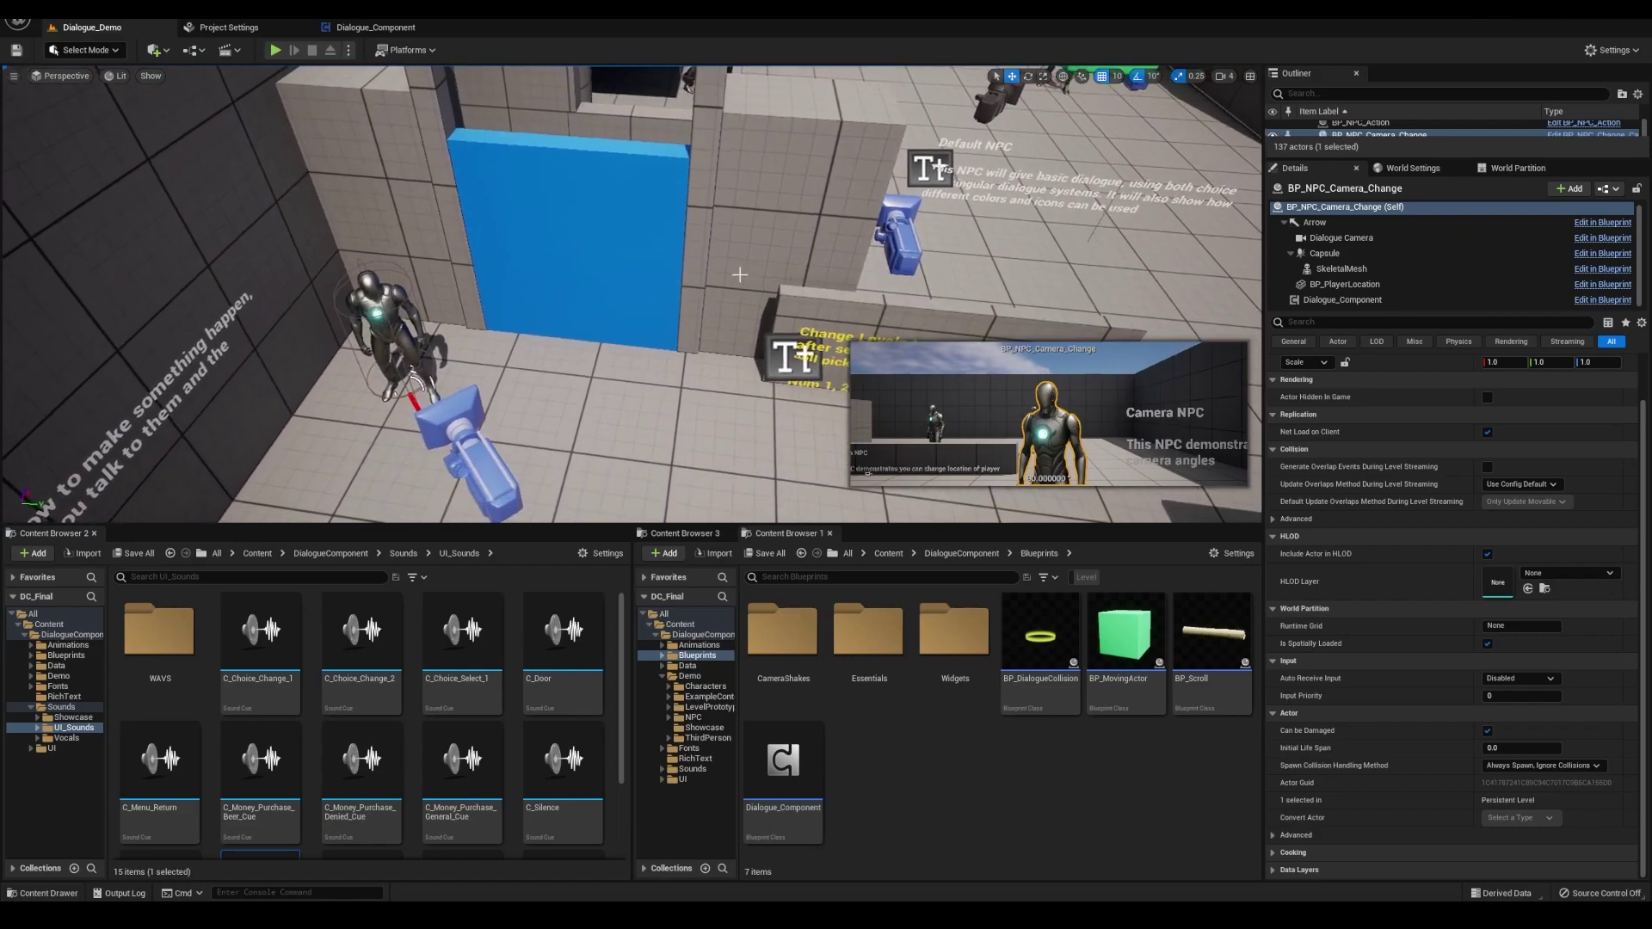
pyautogui.hotkey('alt', 'p')
pyautogui.press('w')
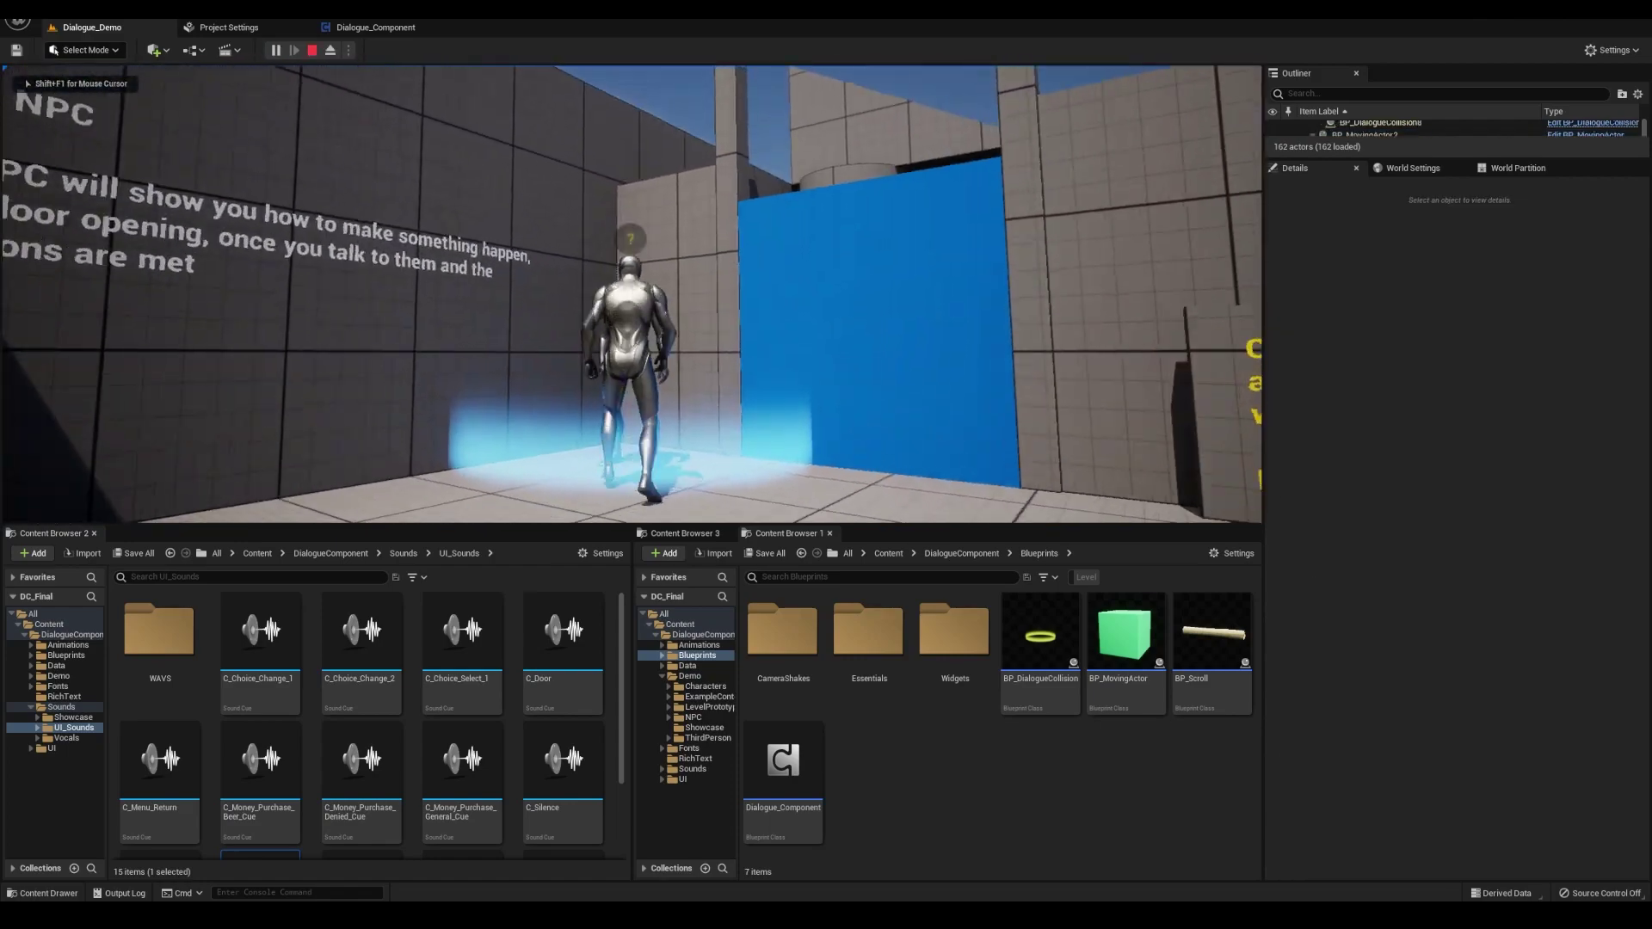
pyautogui.press('e')
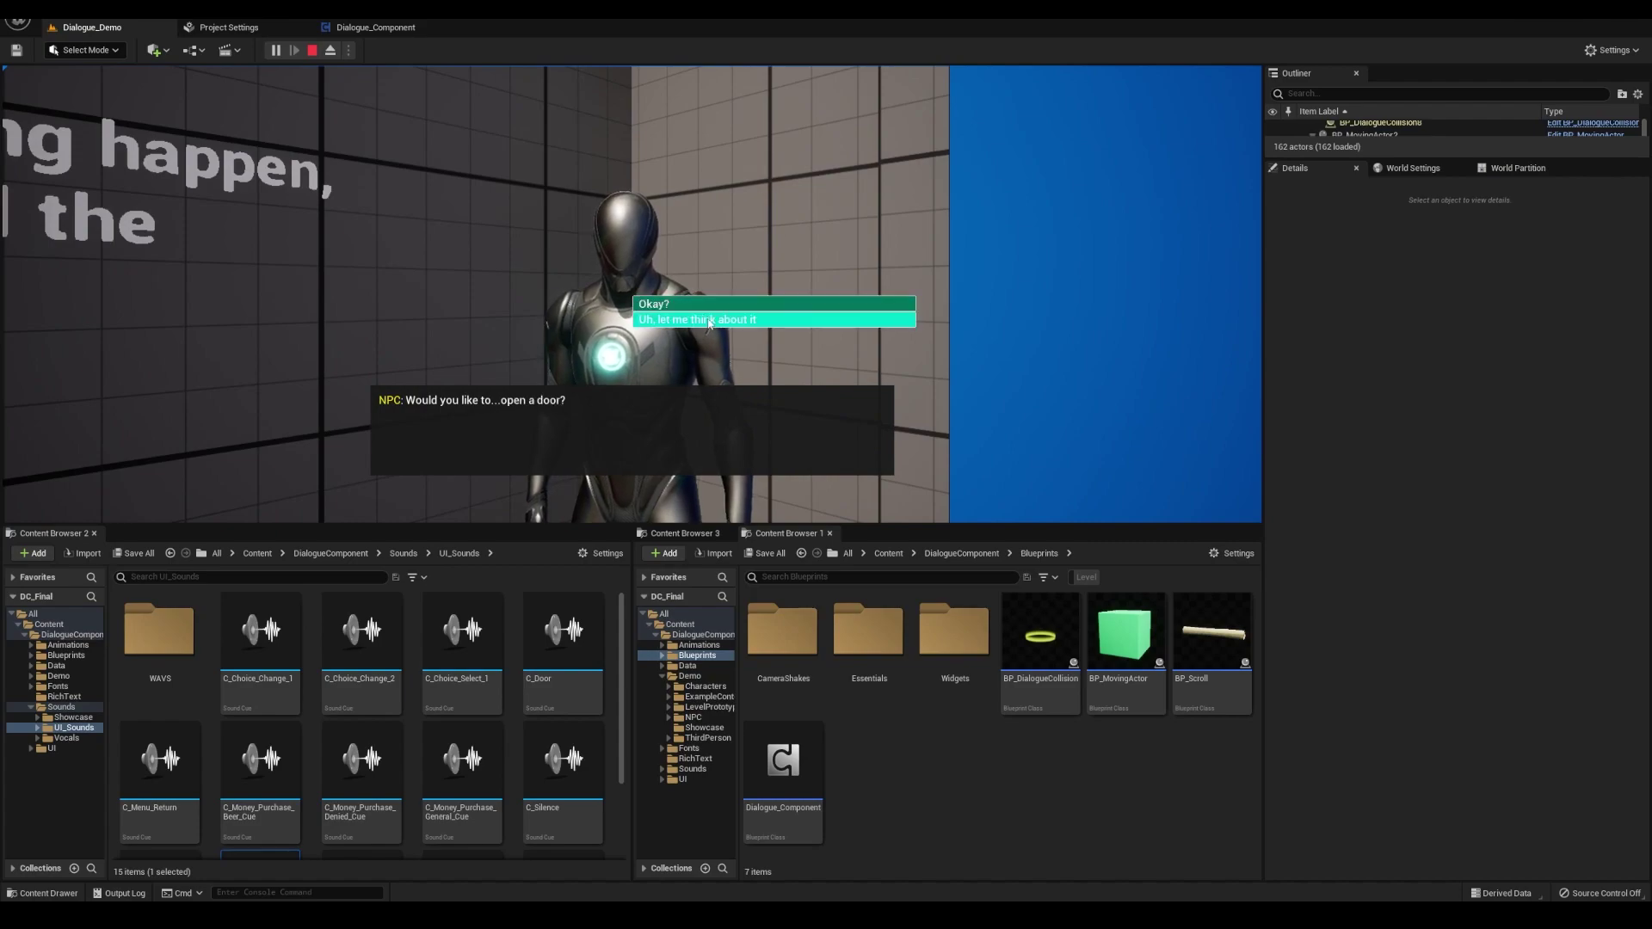
pyautogui.click(709, 321)
pyautogui.click(729, 323)
# Run and jump from the Action NPC past the Default NPC towards the Shop NPC
pyautogui.press('w')
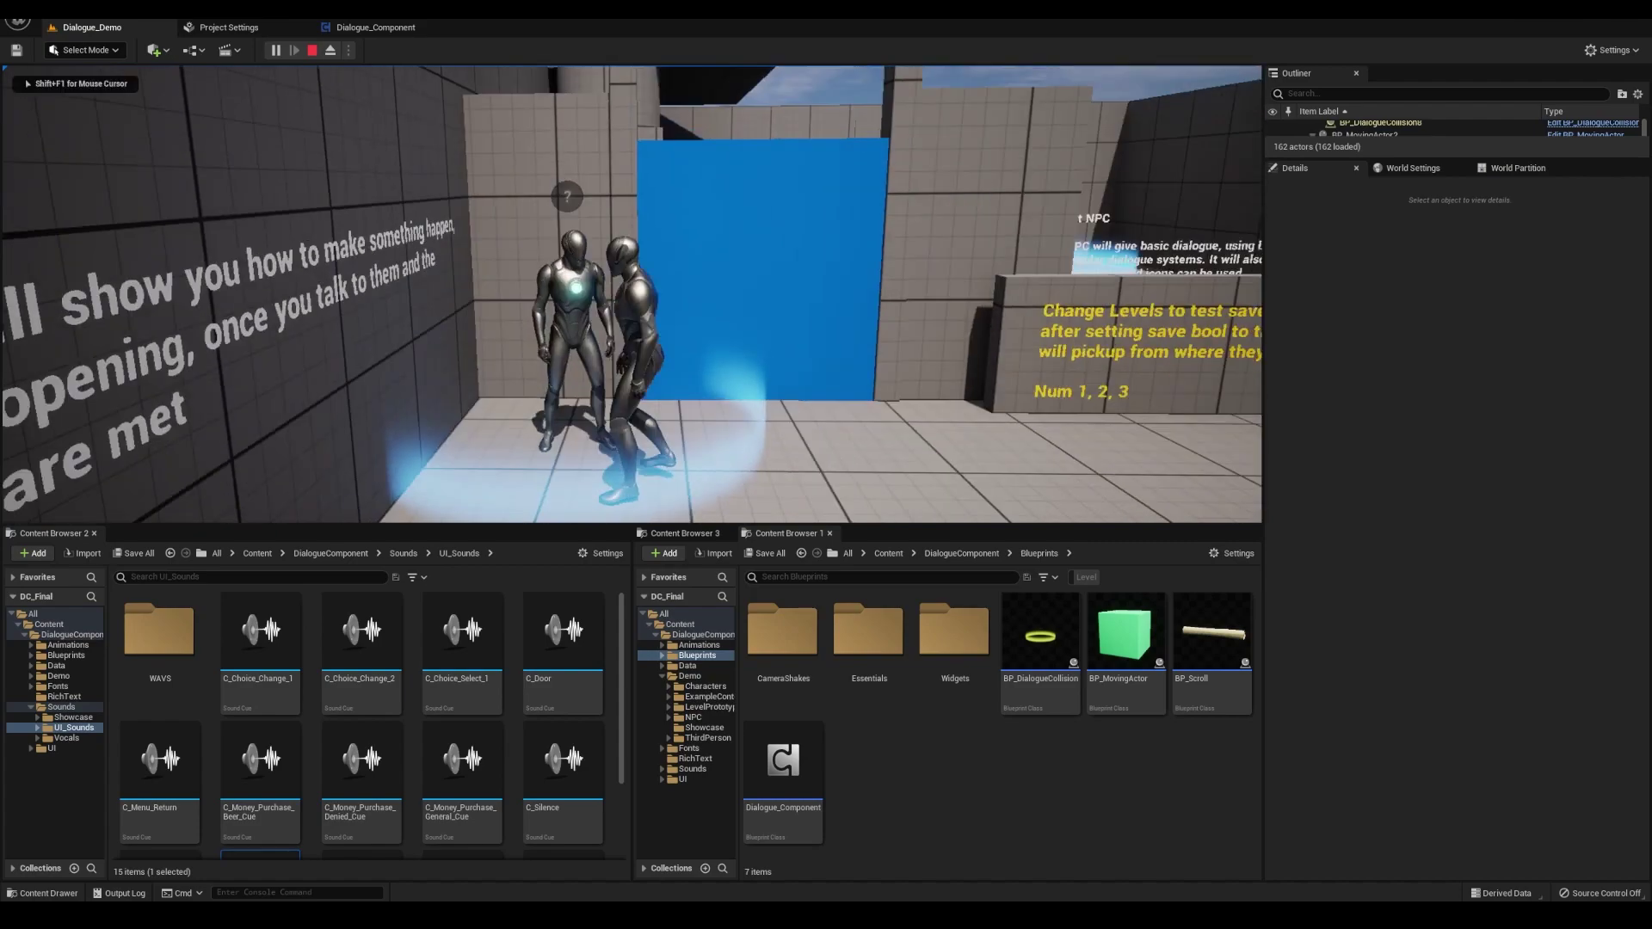
pyautogui.press('space')
pyautogui.press('w')
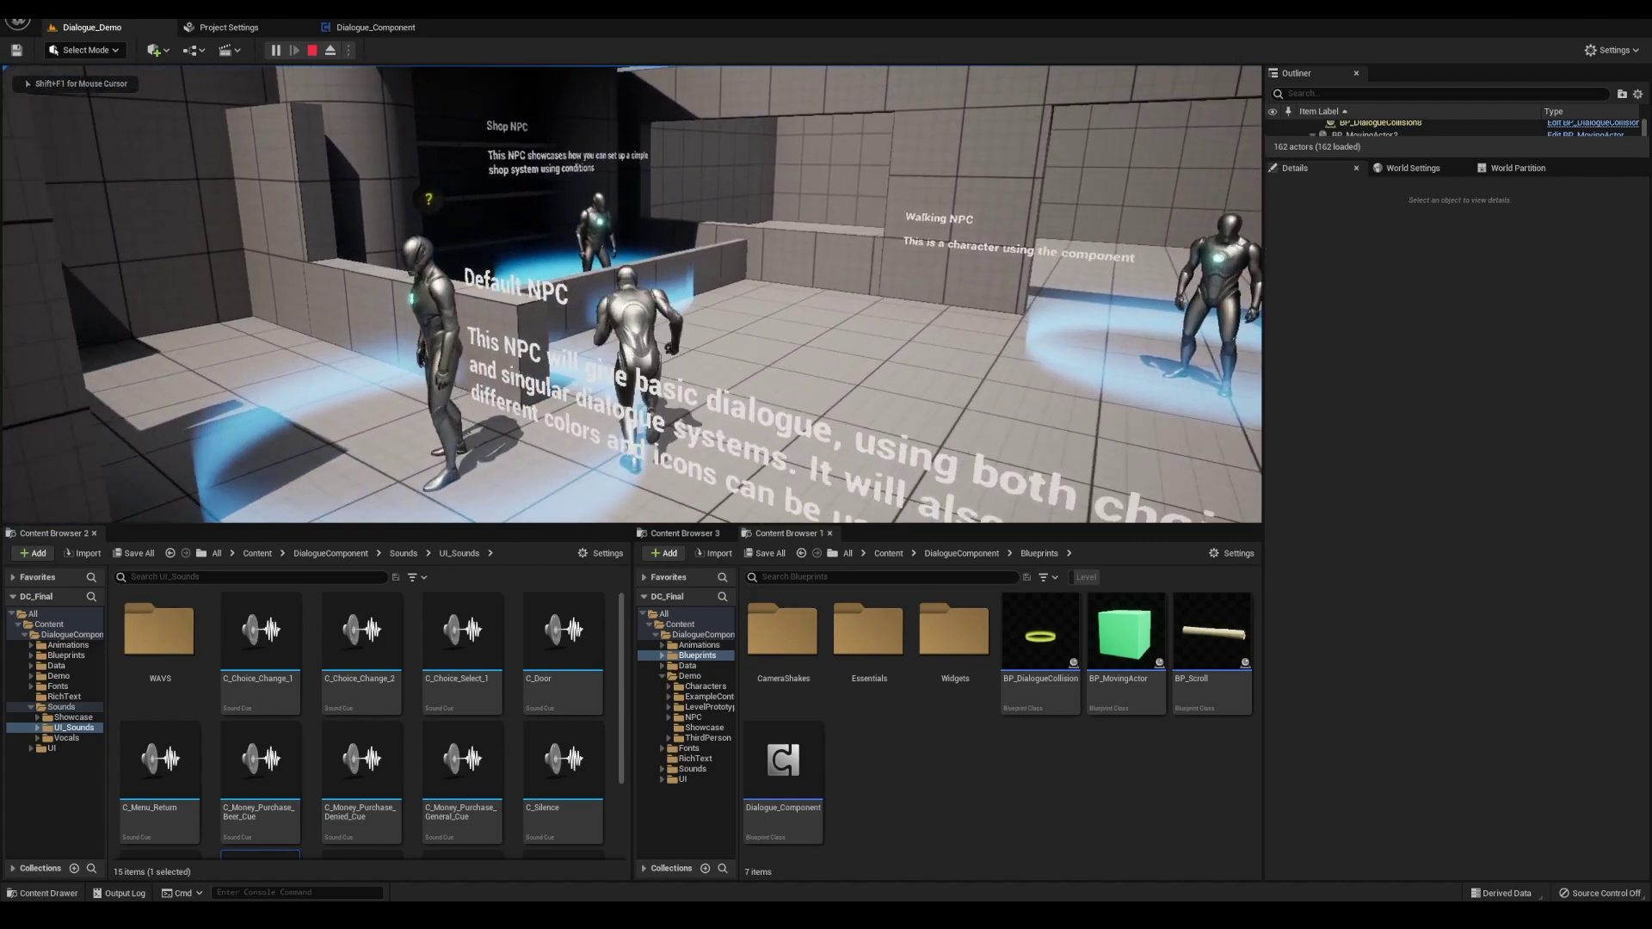